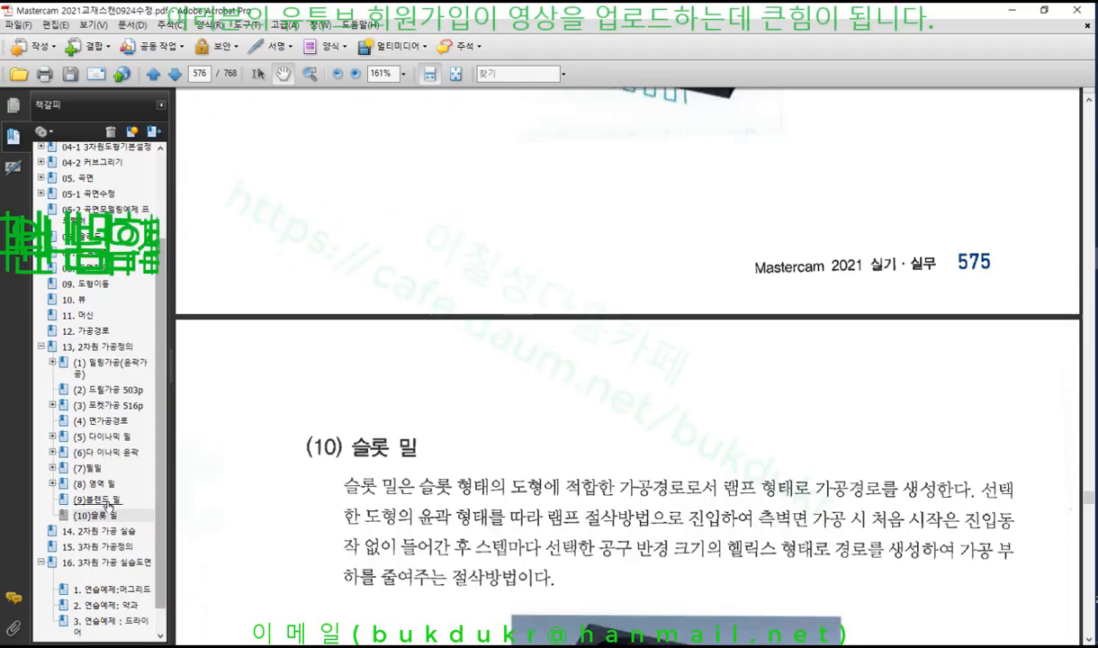
- Skim the (9) Blend Mill section of the PDF textbook and open the (10) Slot Mill section
left_click(96, 499)
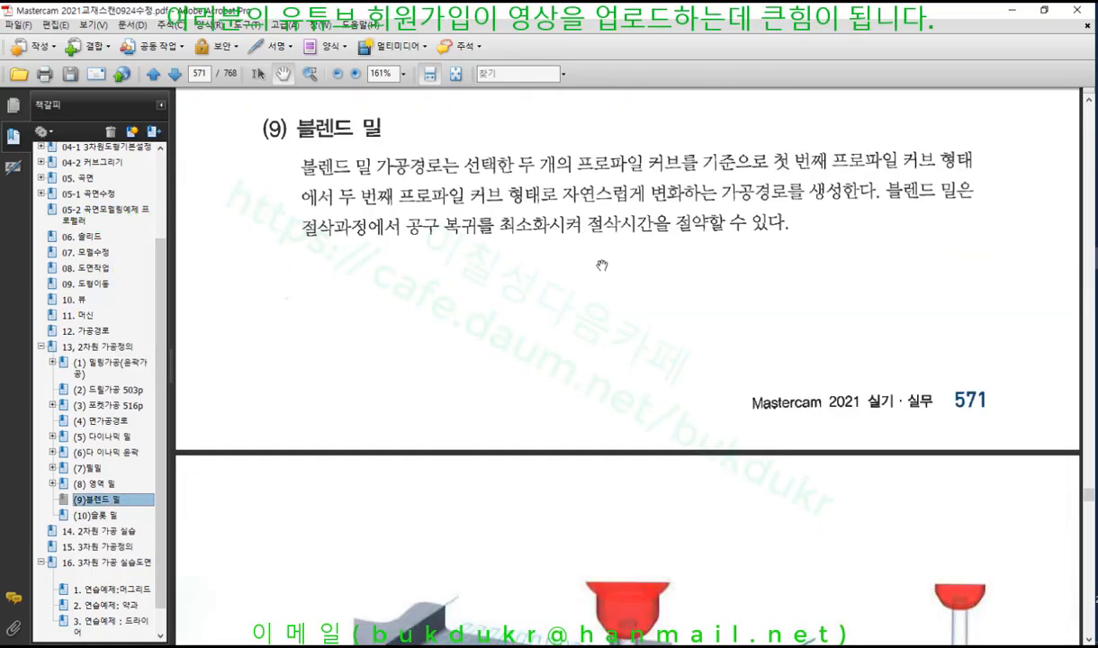
scroll(549, 261, "down", 10)
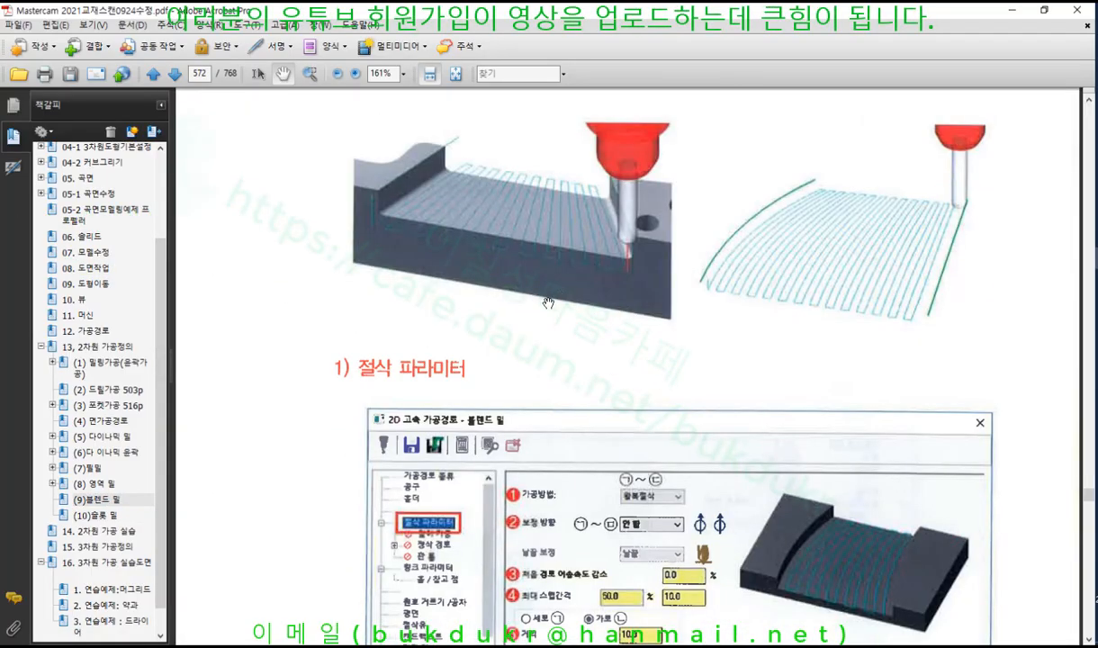
scroll(548, 302, "down", 20)
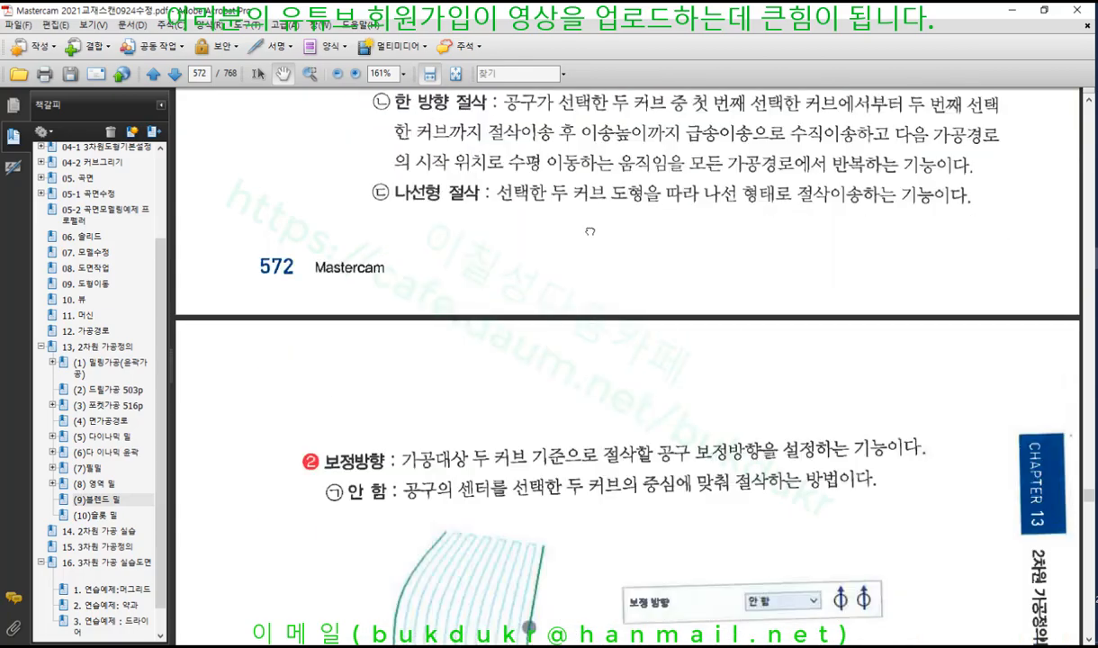
scroll(590, 231, "down", 6)
left_click(95, 515)
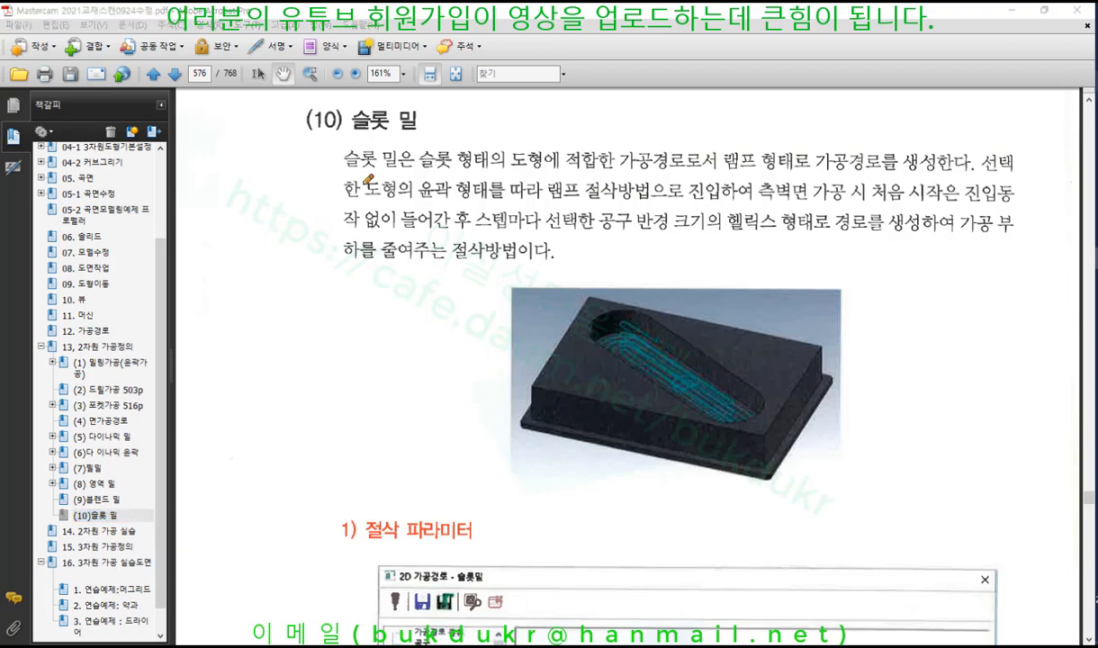
- Underline the Slot Mill heading and first sentence with a sketched slot outline beside the figure, and clear the markings
left_click_drag(352, 139, 417, 139)
left_click_drag(344, 171, 540, 171)
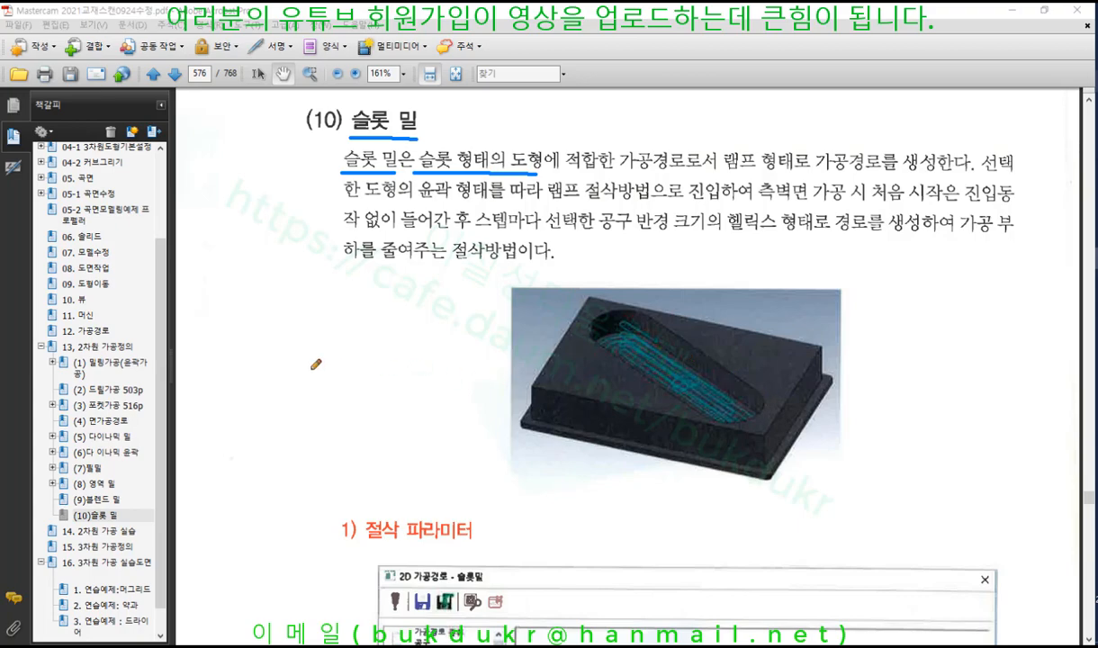
mouse_move(238, 353)
left_mouse_down()
mouse_move(463, 353)
mouse_move(483, 370)
mouse_move(480, 417)
mouse_move(248, 433)
mouse_move(221, 431)
mouse_move(210, 394)
mouse_move(221, 346)
mouse_move(250, 351)
mouse_move(210, 405)
mouse_move(243, 425)
left_mouse_up()
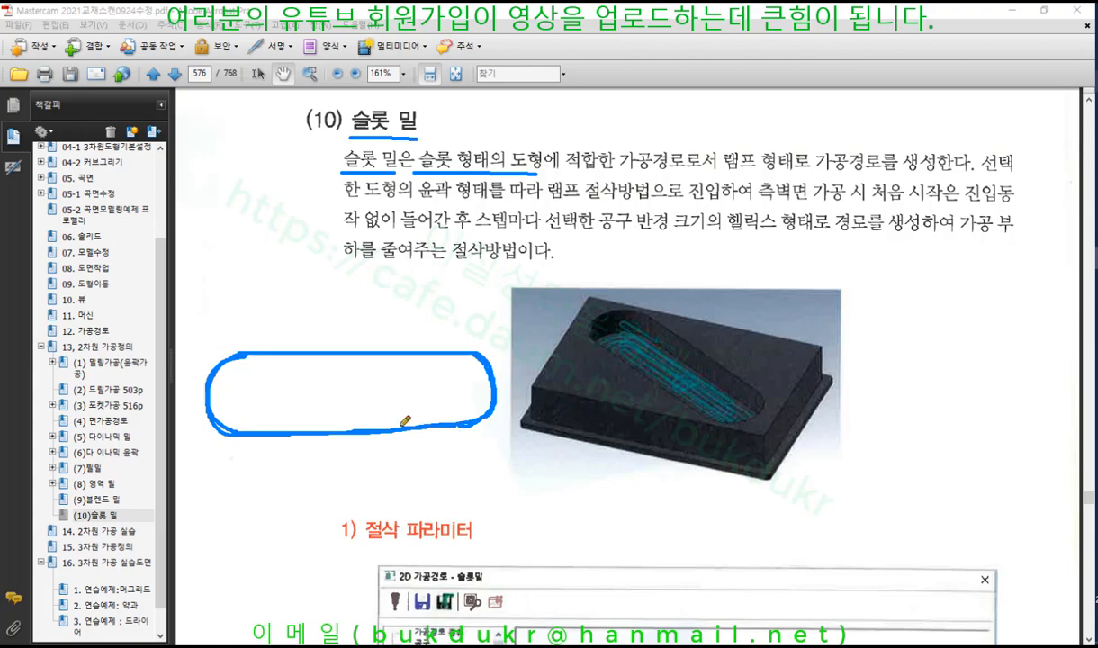
left_click_drag(403, 423, 494, 421)
left_click_drag(567, 172, 970, 171)
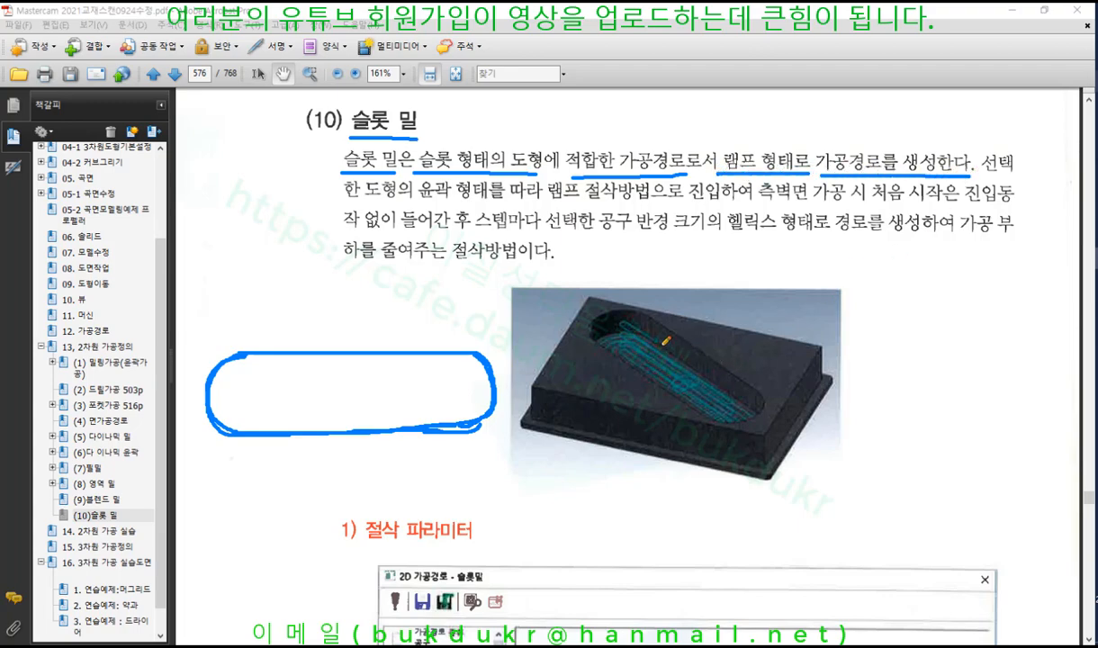
mouse_move(664, 342)
left_mouse_down()
mouse_move(638, 328)
mouse_move(718, 390)
mouse_move(644, 344)
left_mouse_up()
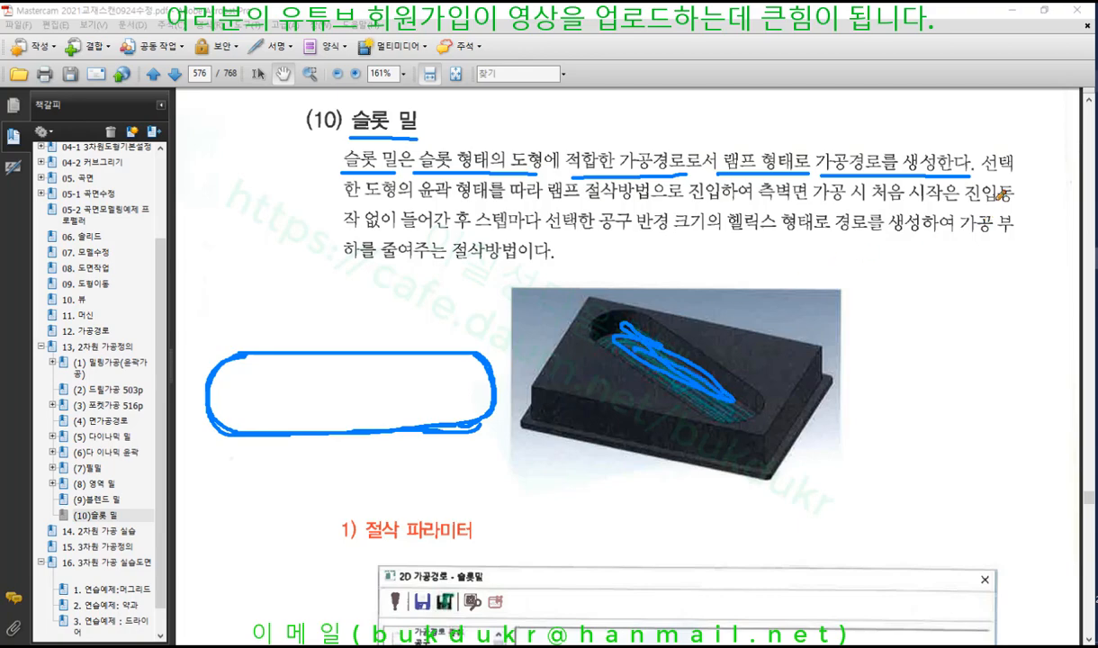
key("e")
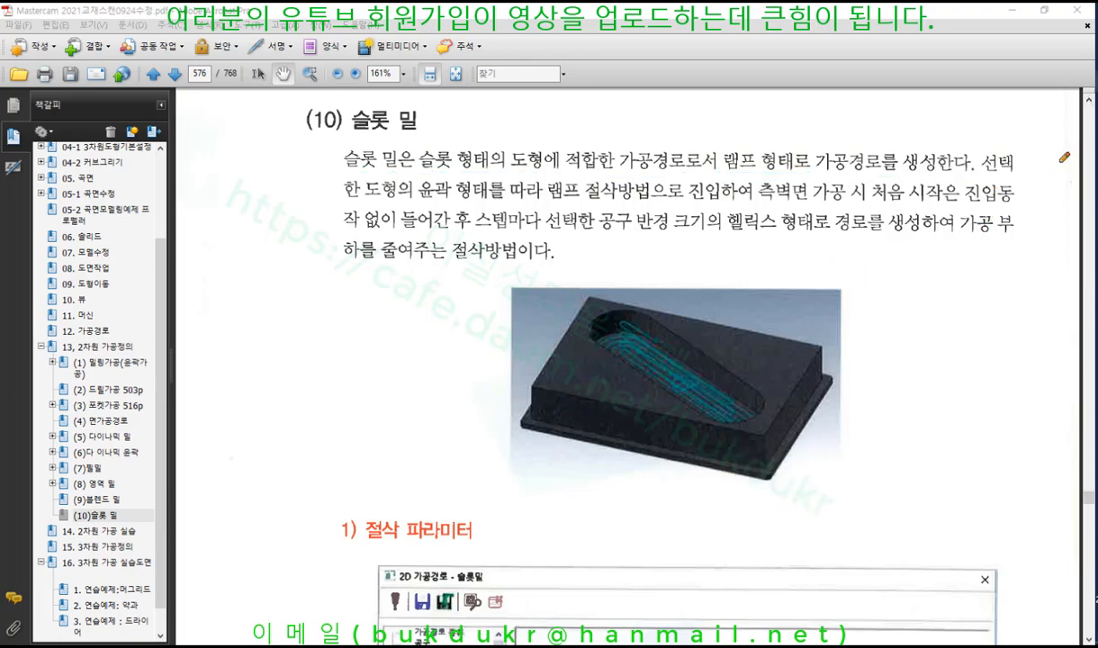
- Underline the second Slot Mill sentence, boxing "측벽면 가공 시", with a freehand slot entry path below it, and close the screen pen
left_click_drag(1023, 170, 980, 170)
left_click_drag(345, 201, 878, 203)
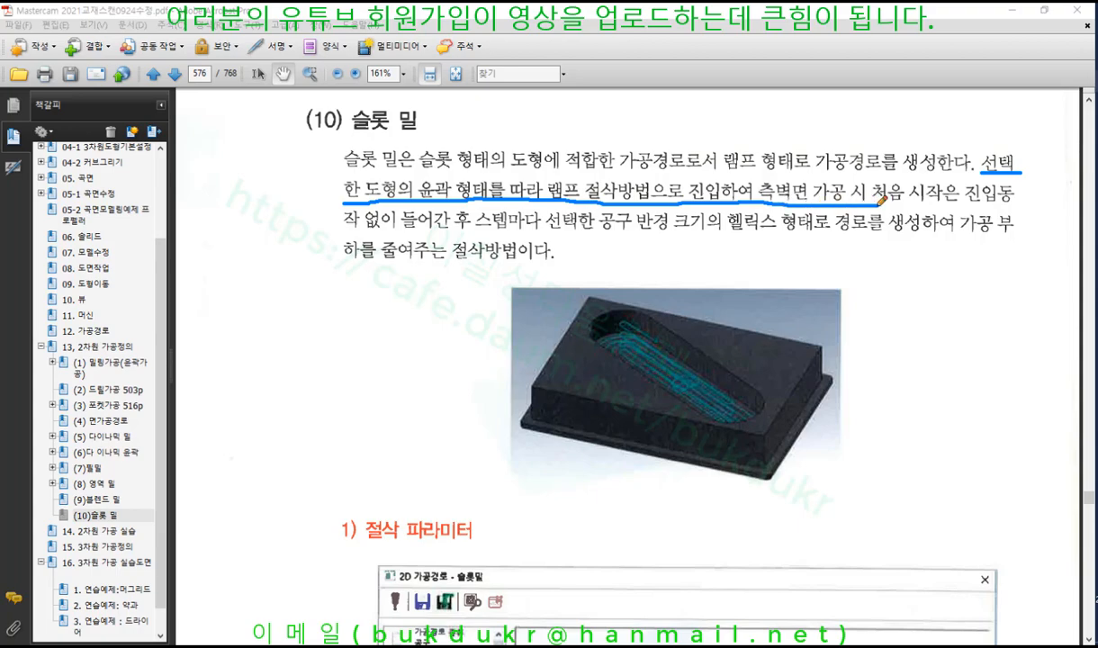
mouse_move(765, 198)
left_mouse_down()
mouse_move(763, 177)
mouse_move(837, 175)
mouse_move(875, 200)
mouse_move(1002, 202)
left_mouse_up()
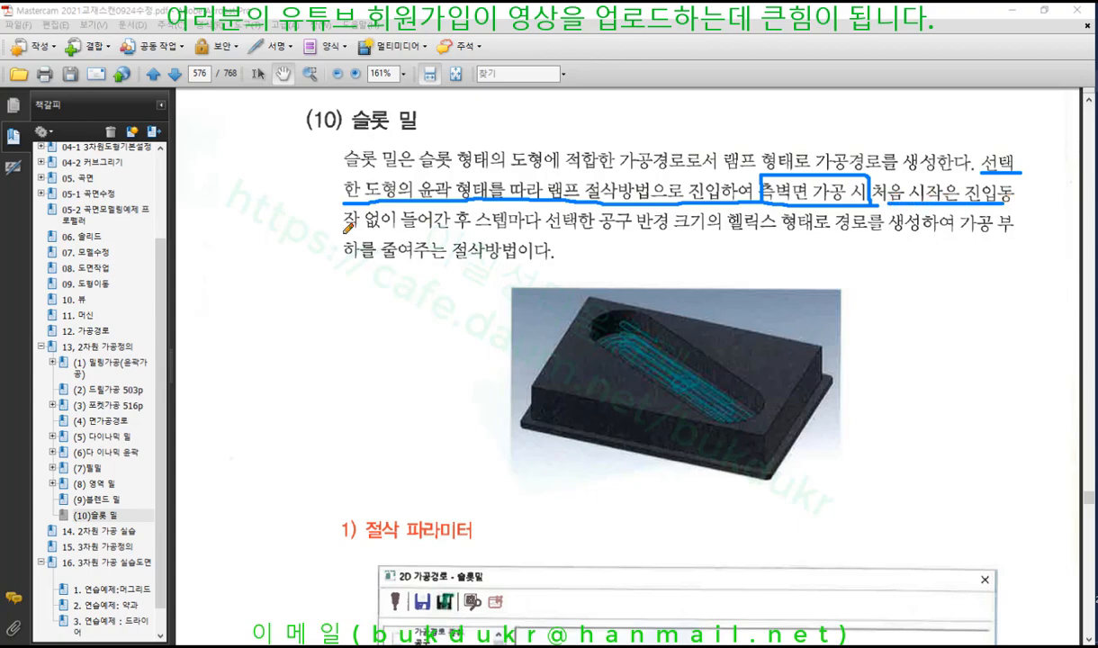
left_click_drag(343, 231, 461, 232)
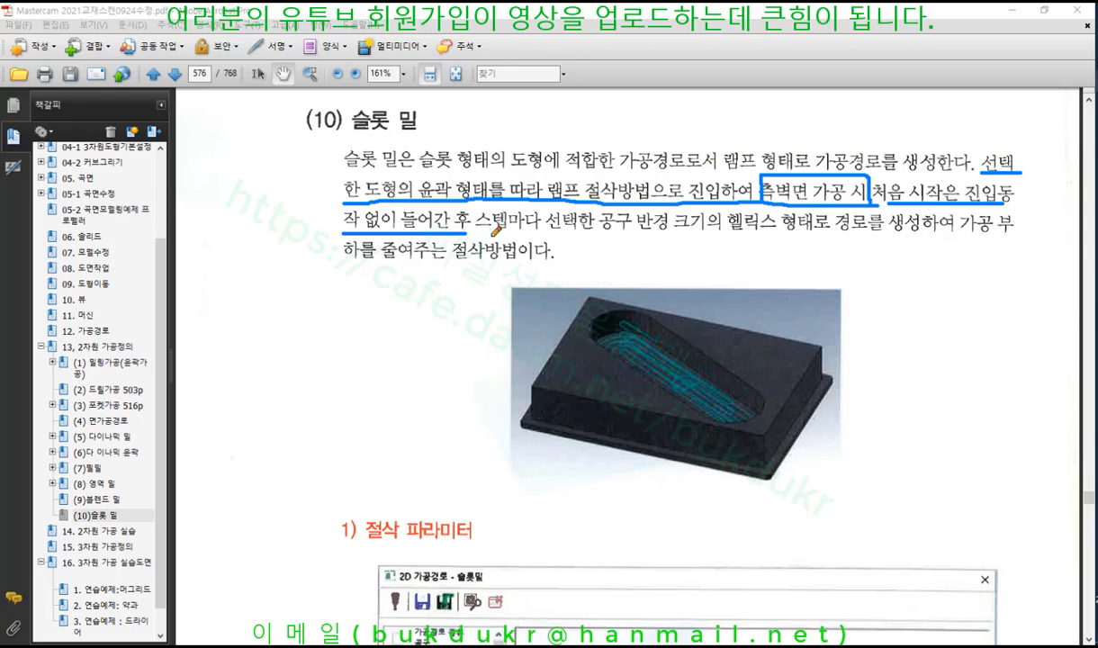
left_click_drag(477, 232, 1021, 233)
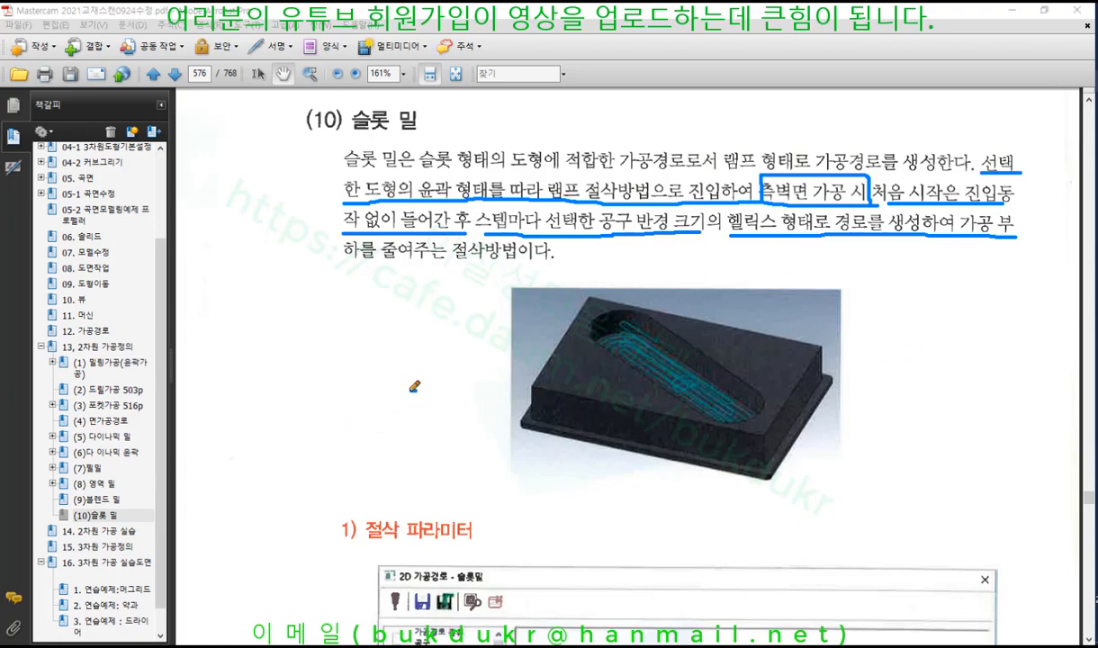
mouse_move(413, 390)
left_mouse_down()
mouse_move(407, 353)
mouse_move(421, 351)
mouse_move(408, 391)
mouse_move(402, 359)
mouse_move(496, 326)
mouse_move(622, 430)
mouse_move(293, 423)
mouse_move(421, 349)
mouse_move(386, 324)
mouse_move(401, 314)
mouse_move(657, 304)
left_mouse_up()
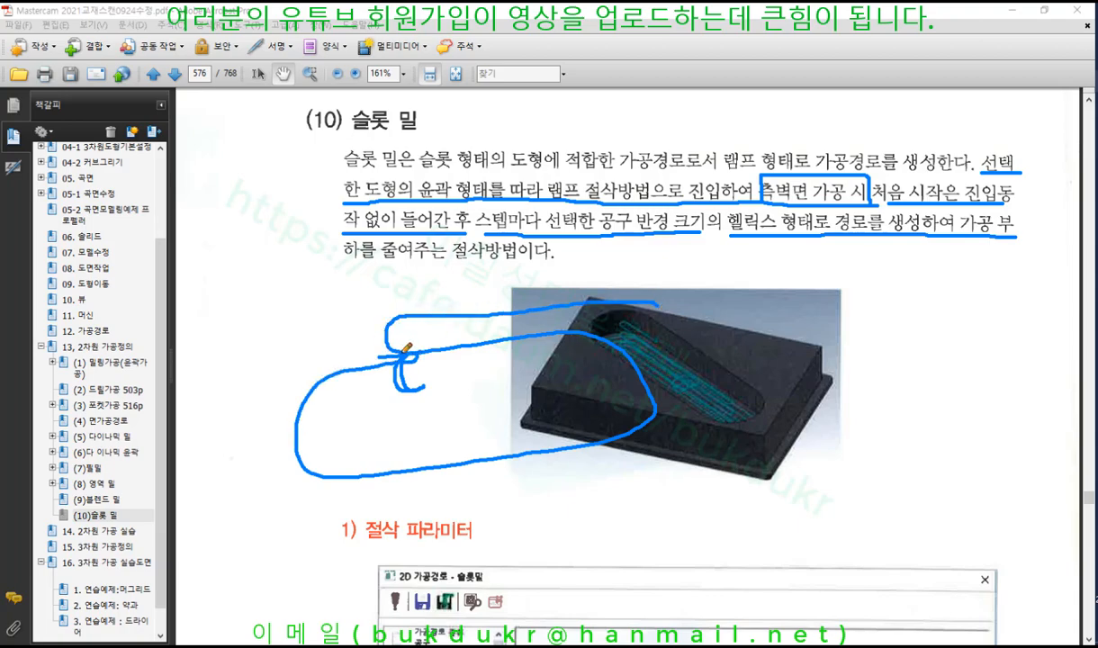
left_click_drag(402, 354, 402, 317)
right_click(918, 321)
left_click(936, 455)
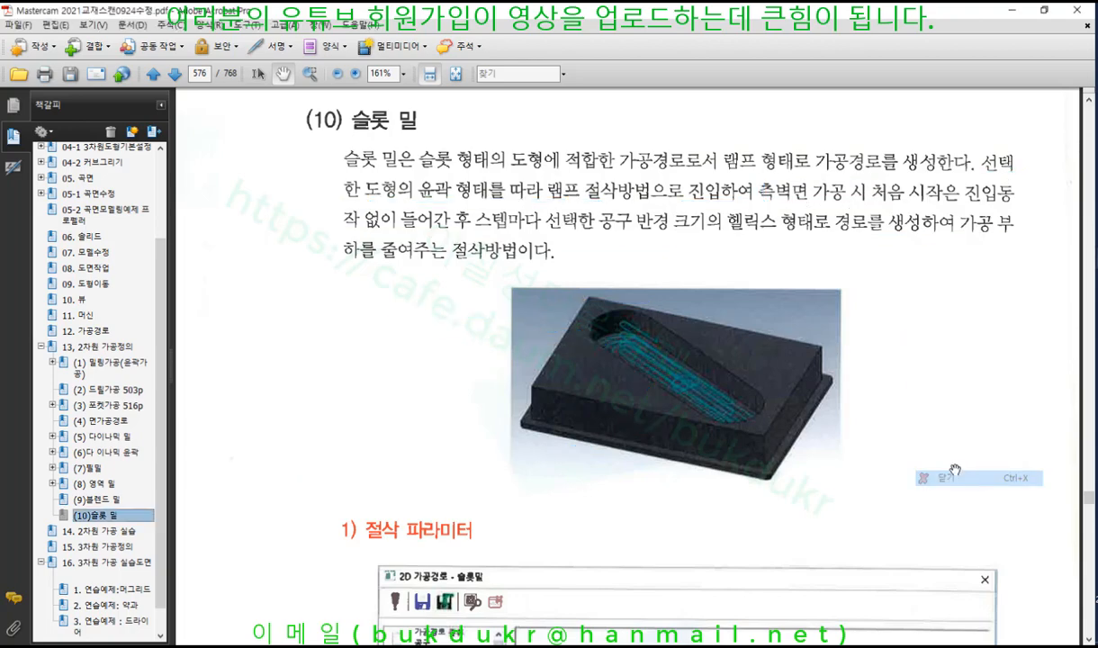
- Mark the entry/exit arc on the slot figure in the 절삭 파라미터 section with the screen pen, and close the pen
scroll(934, 433, "down", 8)
scroll(934, 433, "down", 2)
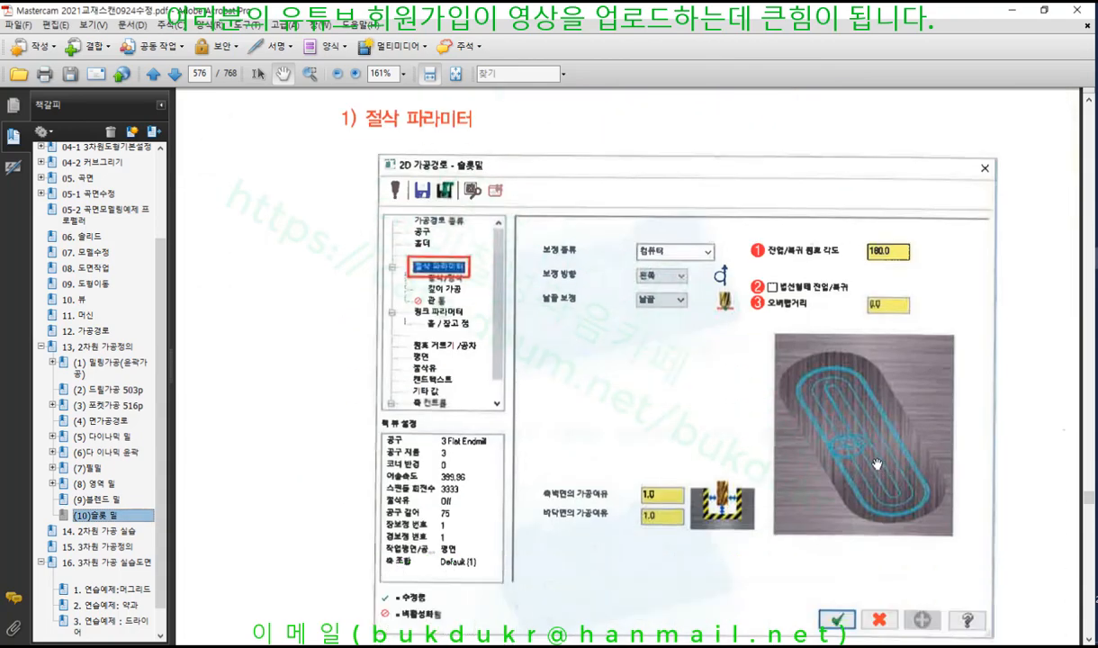
left_click(1095, 286)
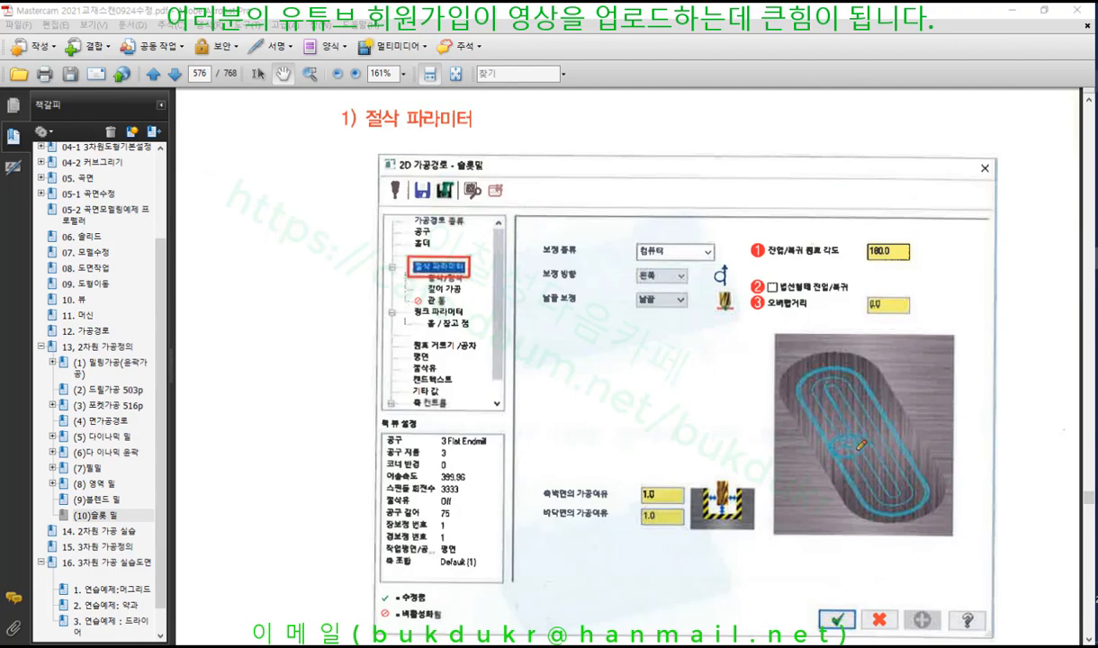
mouse_move(853, 437)
left_mouse_down()
mouse_move(865, 449)
mouse_move(850, 448)
left_mouse_up()
right_click(612, 364)
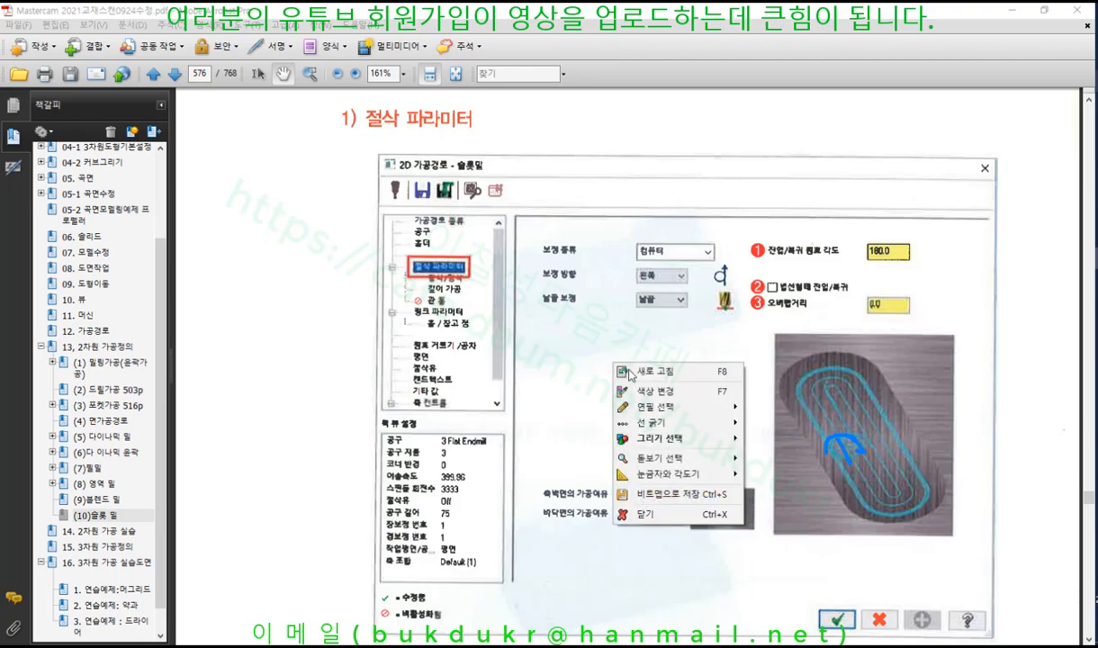
left_click(635, 494)
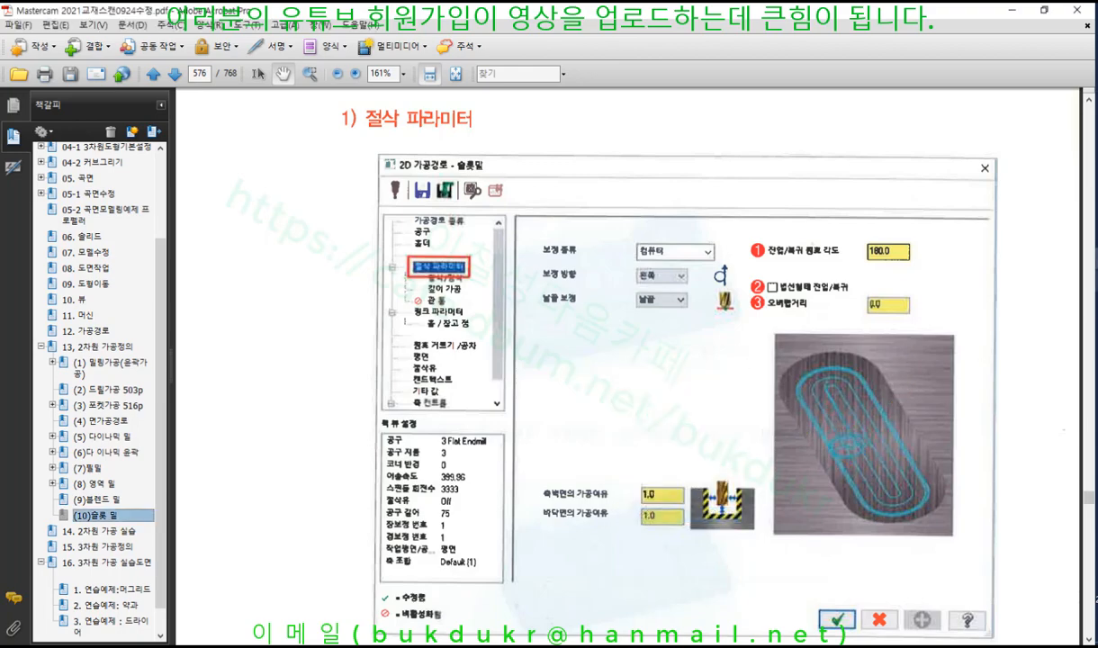
- Switch to Mastercam and measure the radius of the slot's rounded end wall with Dynamic Analysis
key("alt+Tab")
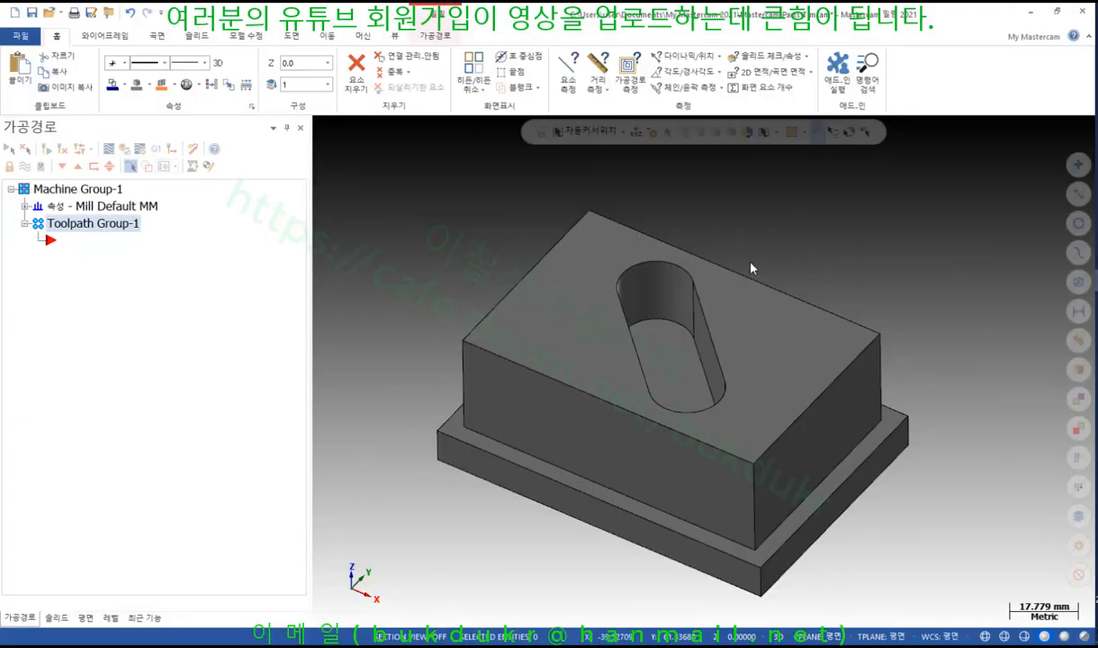
mouse_move(752, 267)
middle_mouse_down()
mouse_move(765, 275)
mouse_move(797, 253)
mouse_move(784, 287)
mouse_move(699, 250)
middle_mouse_up()
scroll(680, 238, "up", 3)
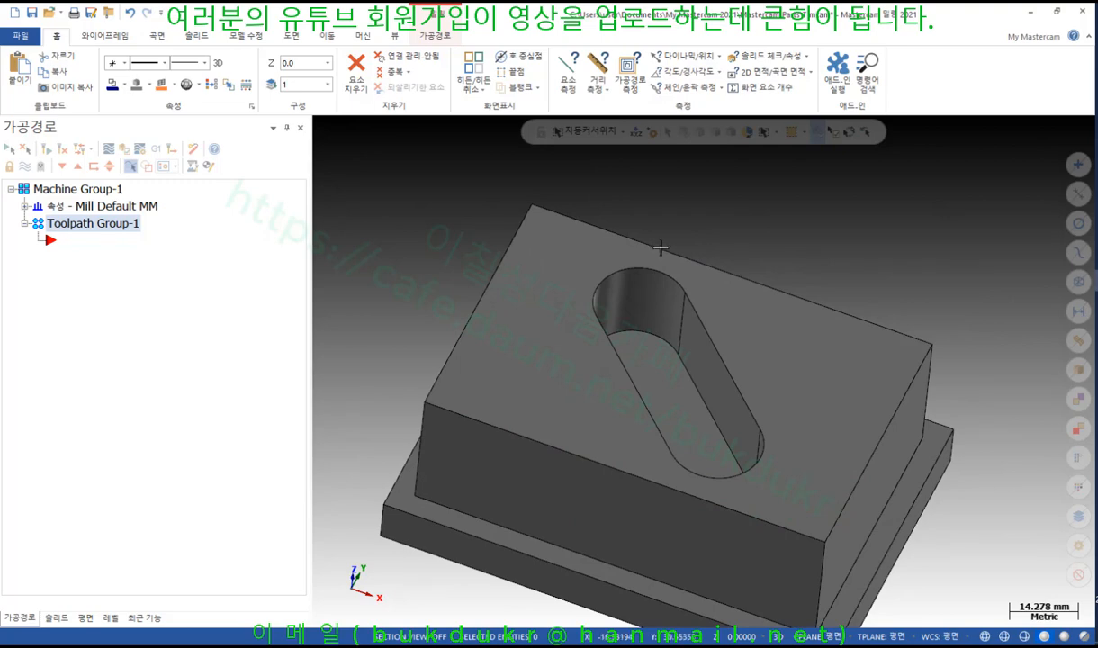
scroll(660, 248, "down", 1)
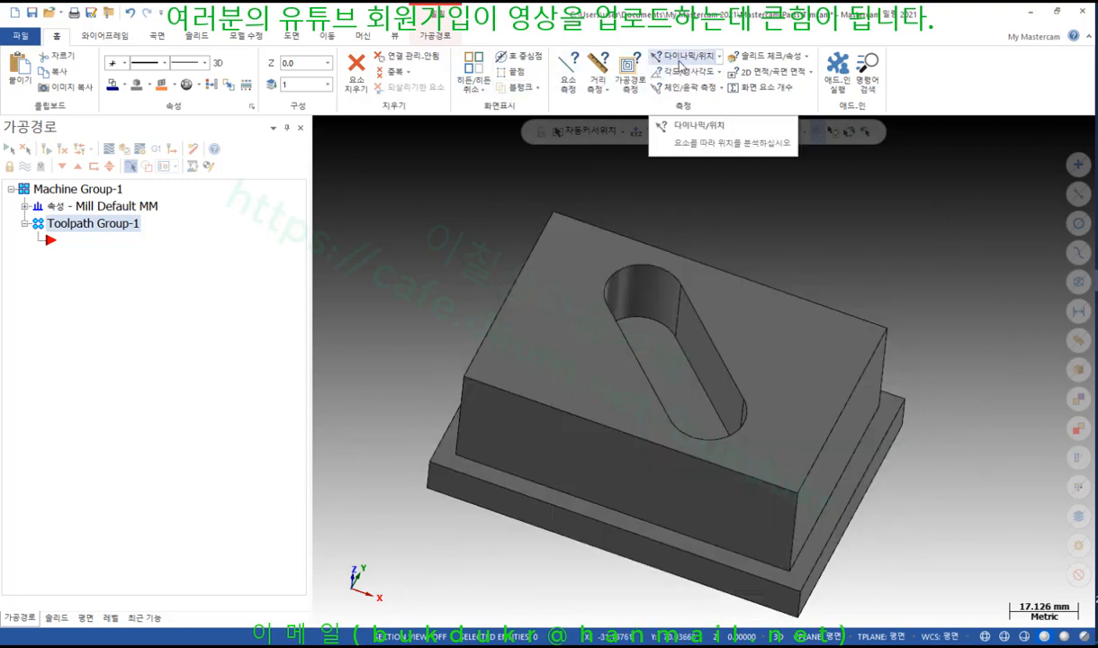
left_click(684, 57)
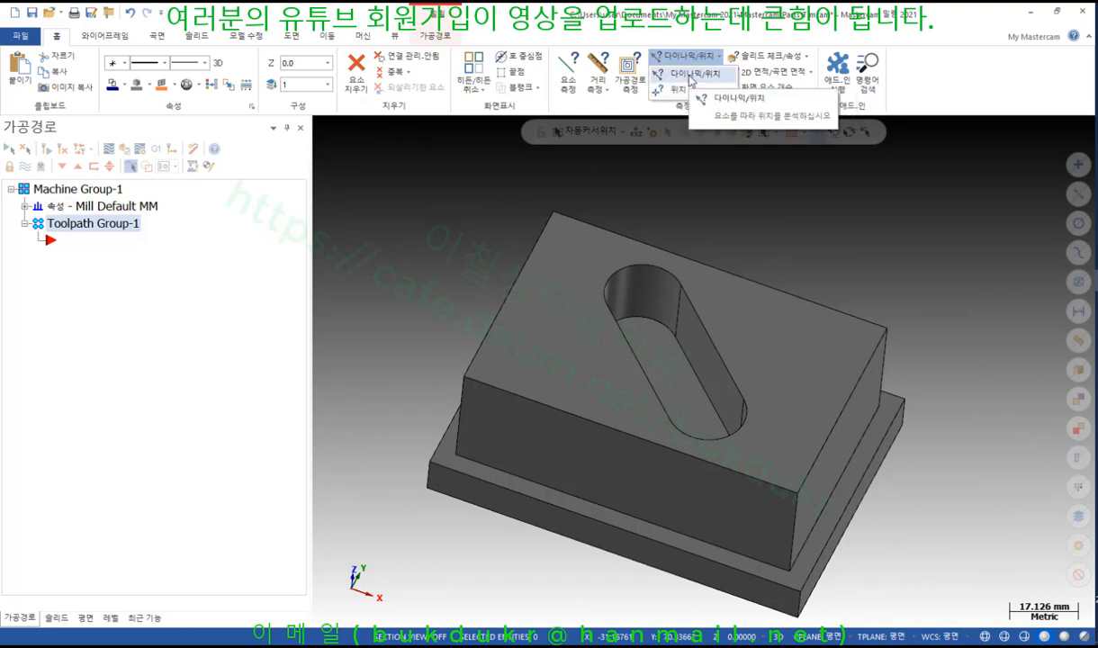
left_click(691, 77)
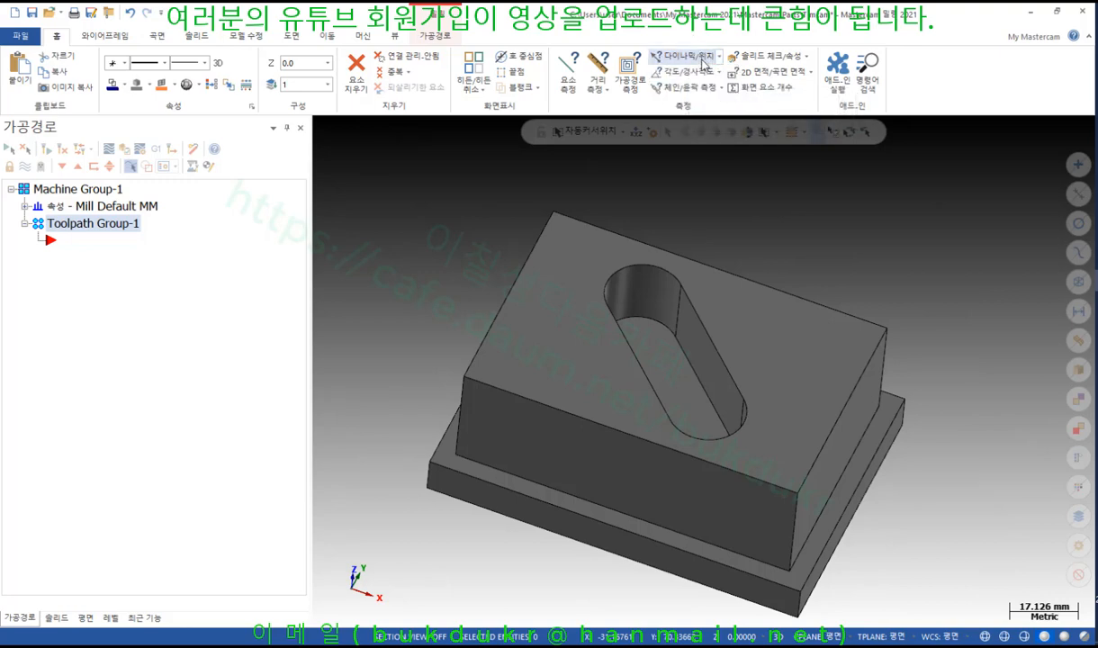
left_click(626, 273)
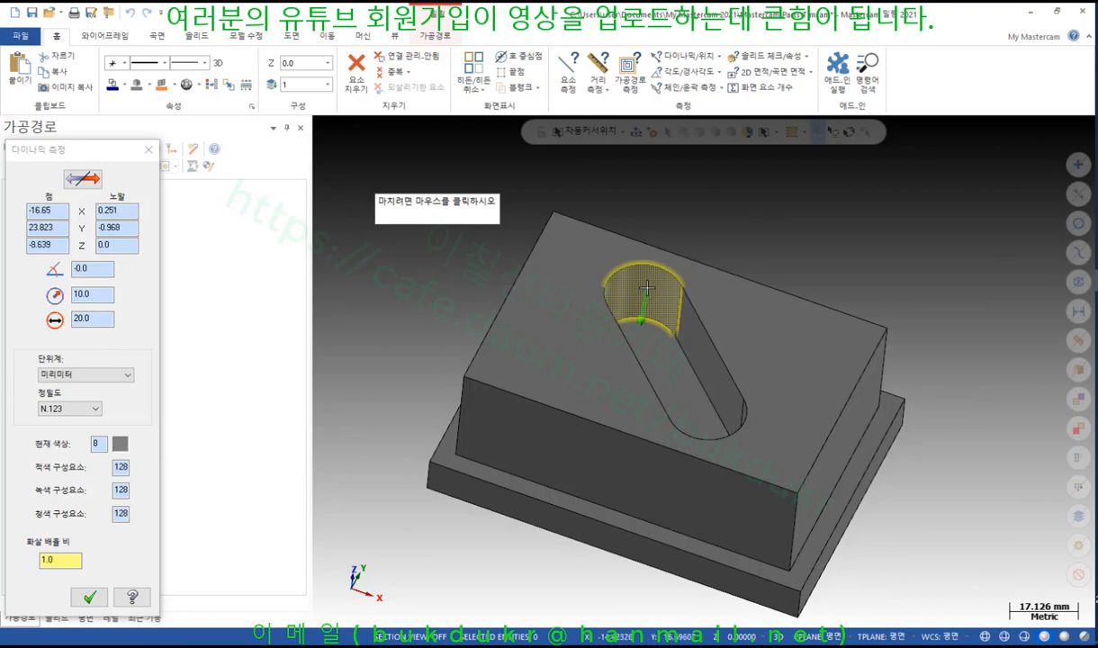
left_click(647, 288)
middle_click_drag(706, 253, 698, 213)
scroll(680, 264, "up", 4)
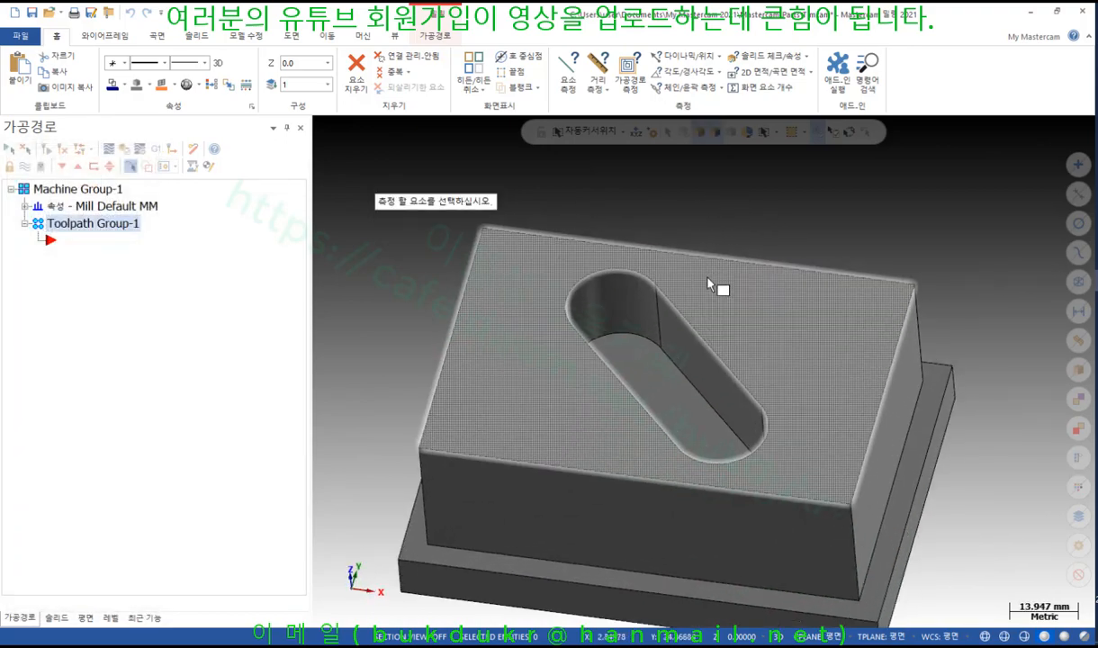
middle_click_drag(709, 278, 767, 271)
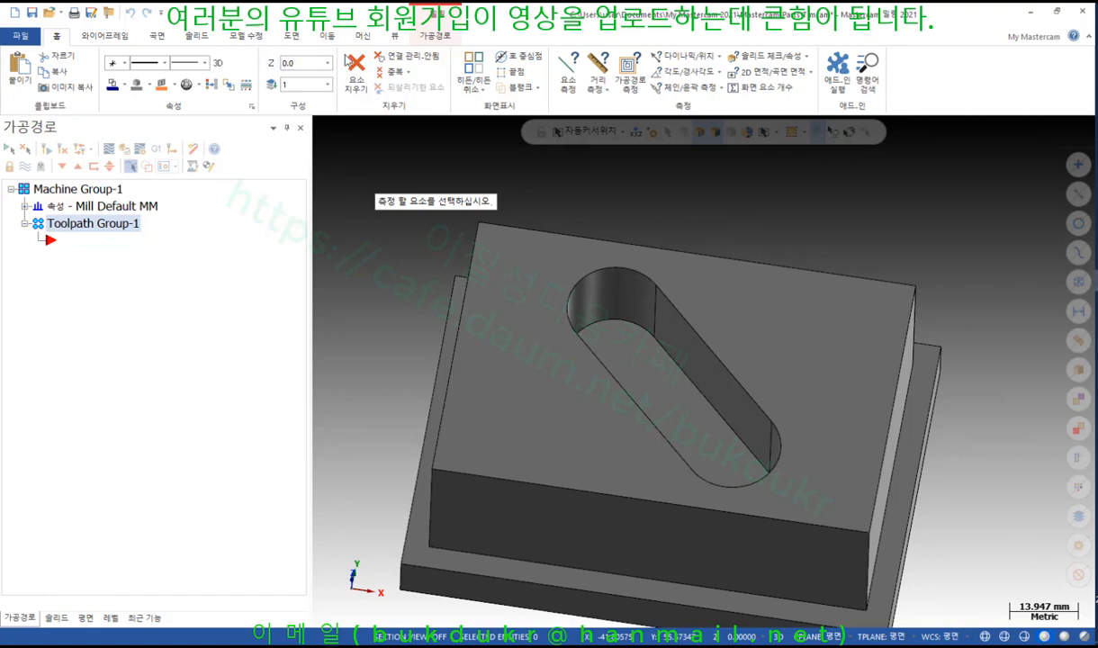
- Create a 2D Slot Mill toolpath using the slot's floor face as the solid chain
left_click(429, 37)
left_click(218, 87)
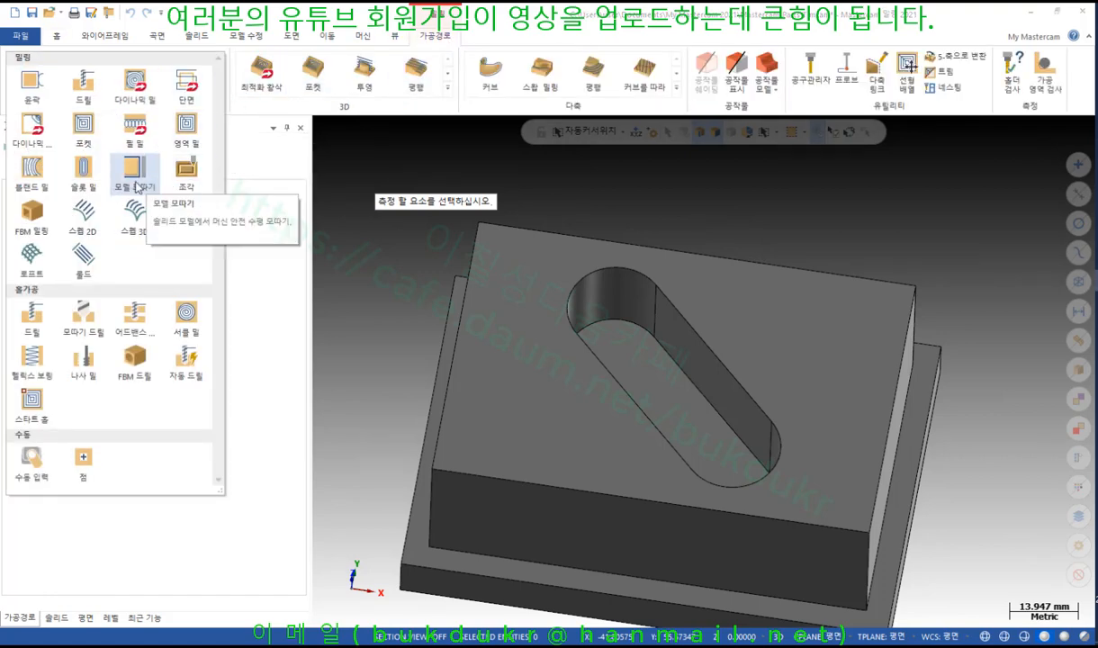
left_click(83, 169)
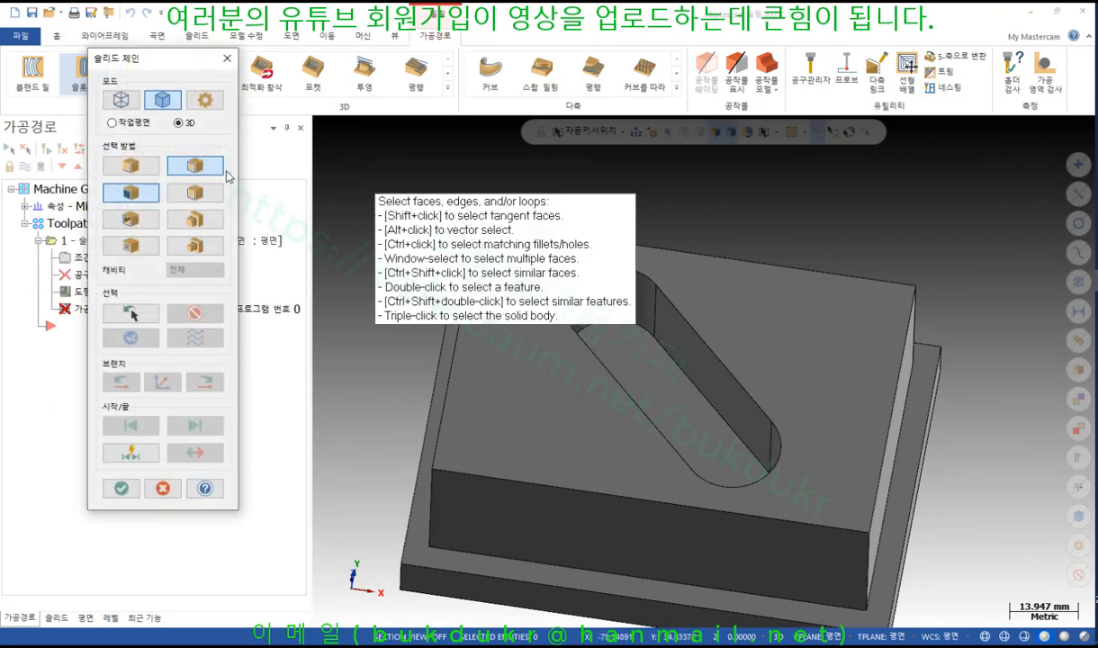
left_click(673, 397)
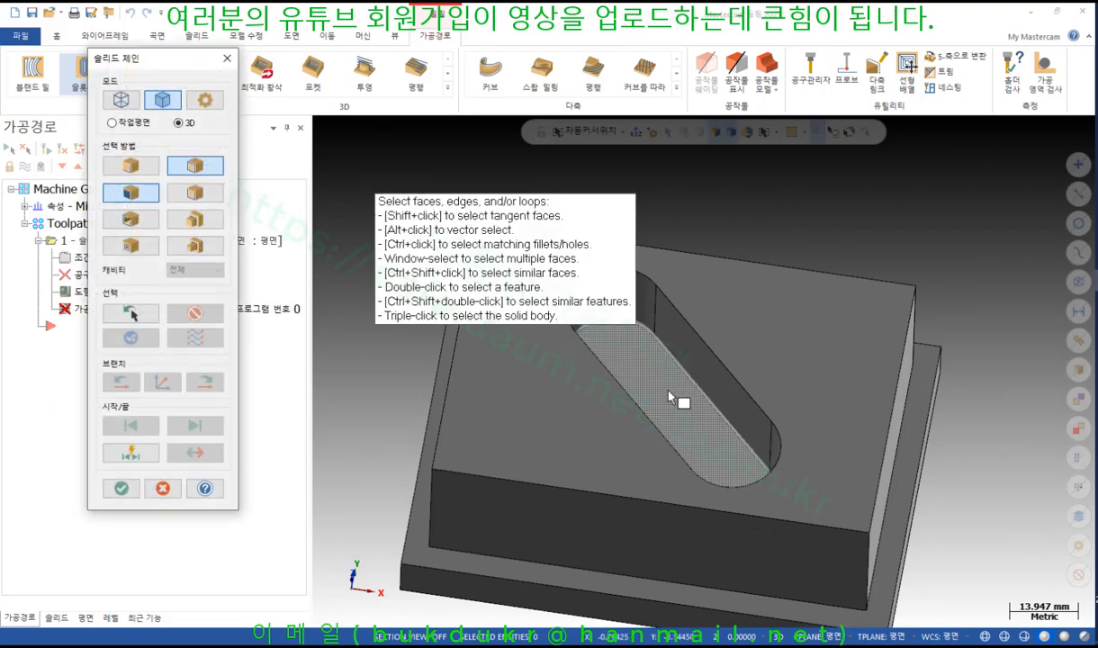
left_click(668, 393)
middle_click_drag(718, 304, 745, 203)
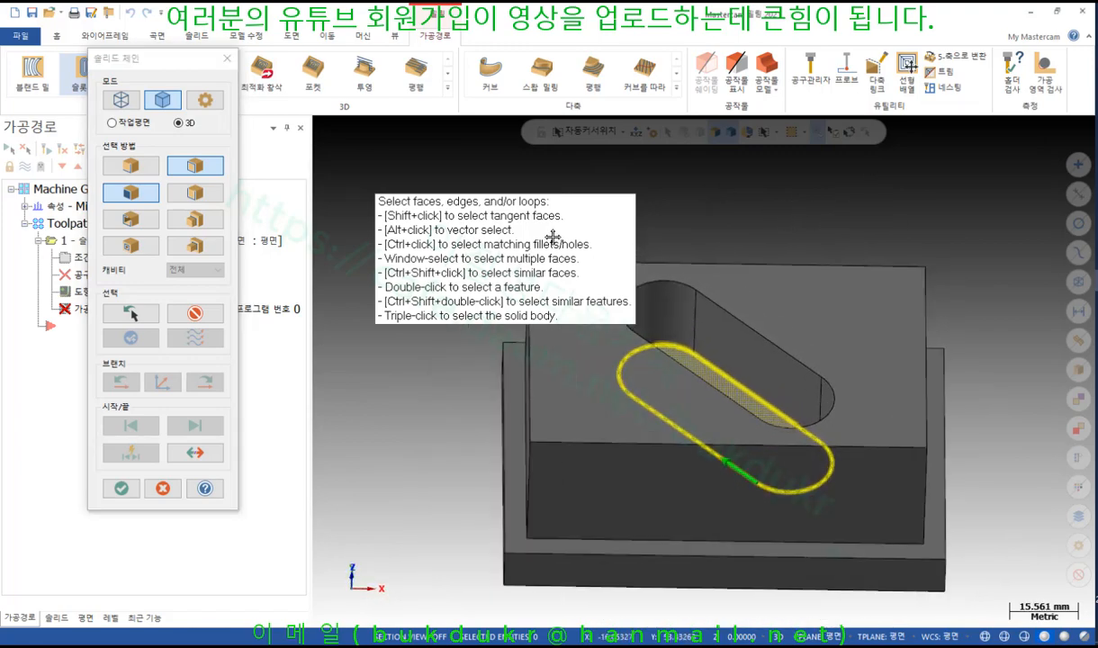
left_click(120, 488)
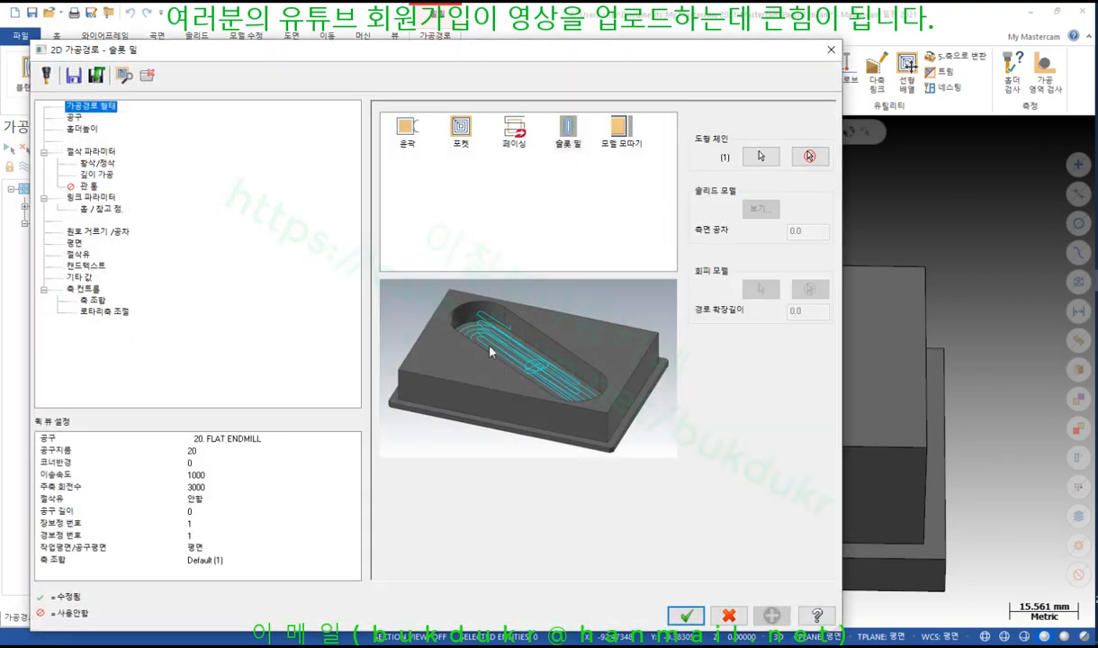
- Filter the Mill_mm tool library to flat end mills and assign FLAT END MILL - 6 to the slot operation
left_click_drag(703, 64, 779, 44)
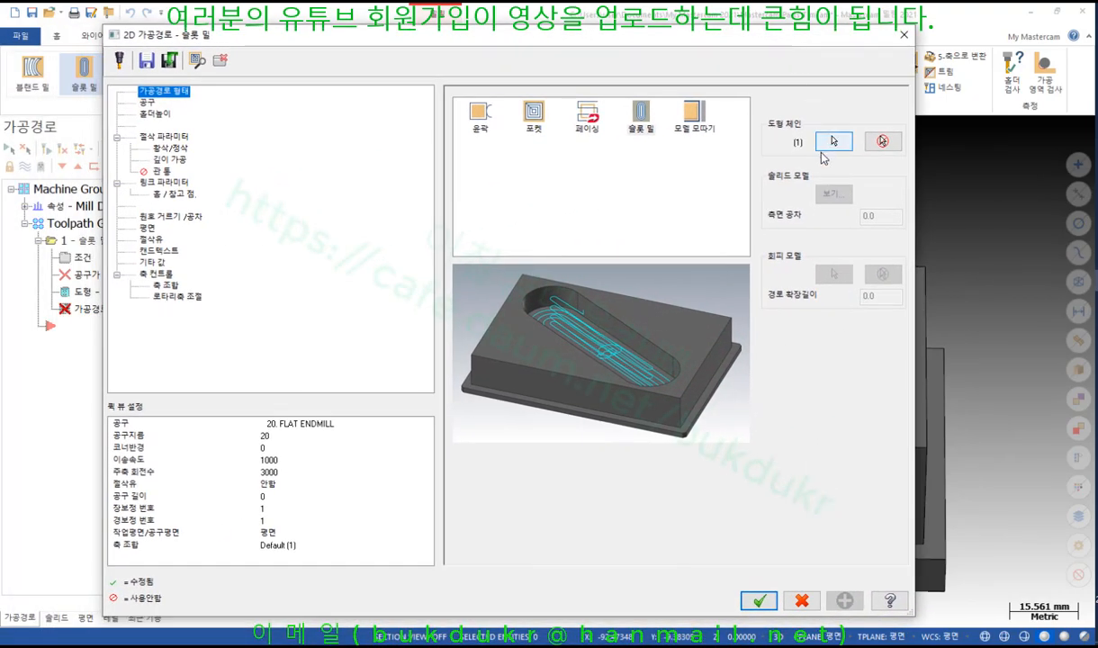
left_click(147, 103)
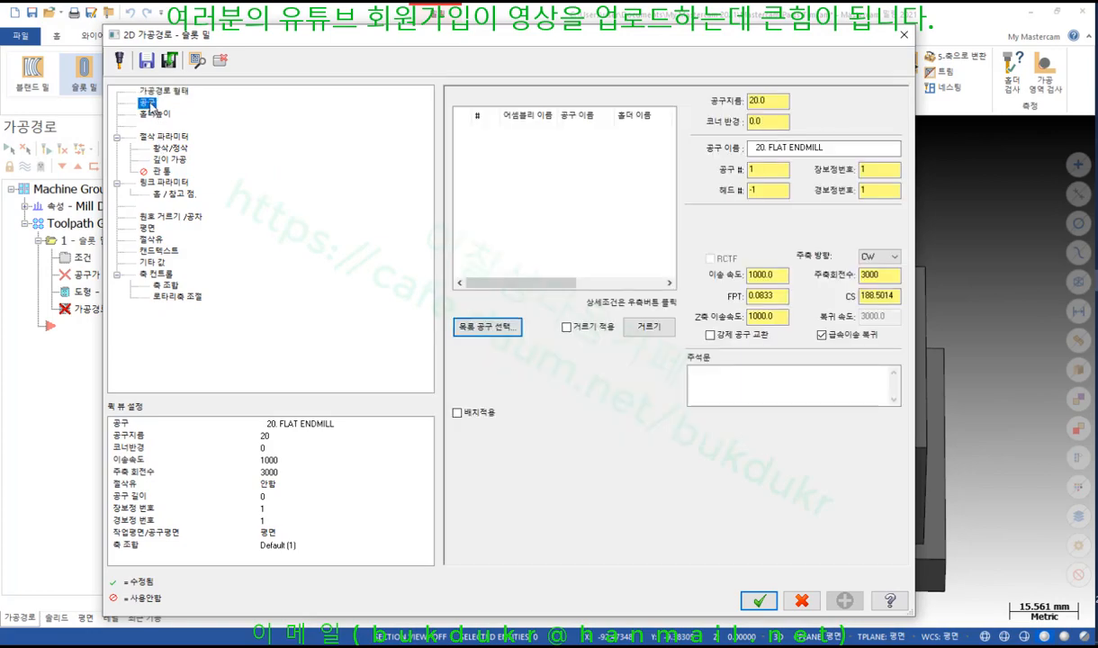
left_click(487, 327)
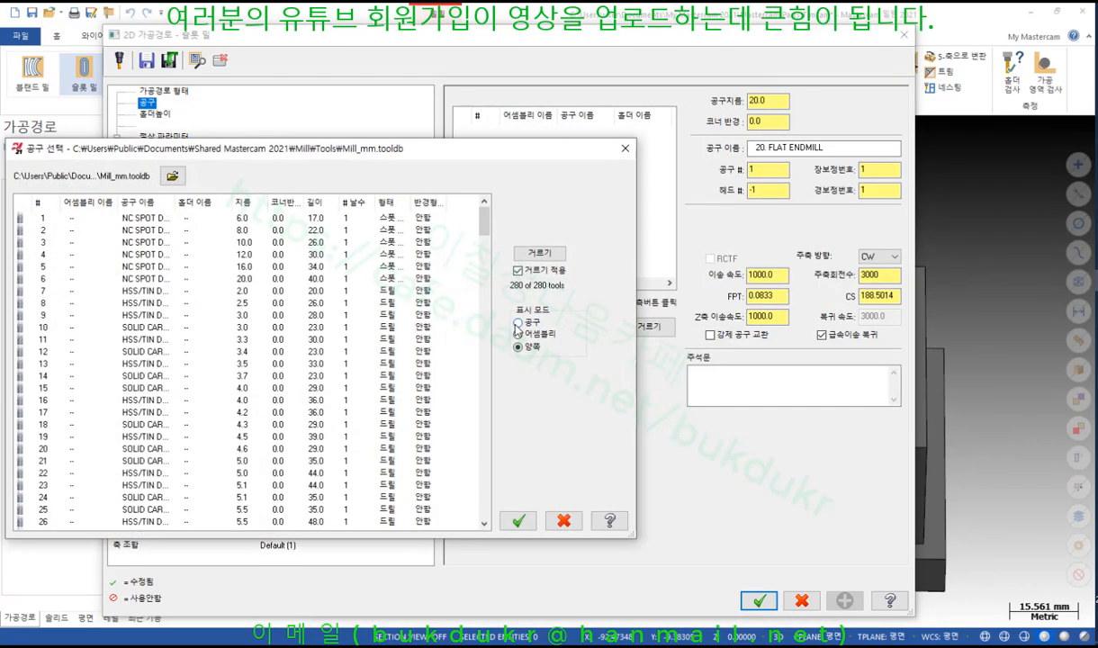
left_click(559, 256)
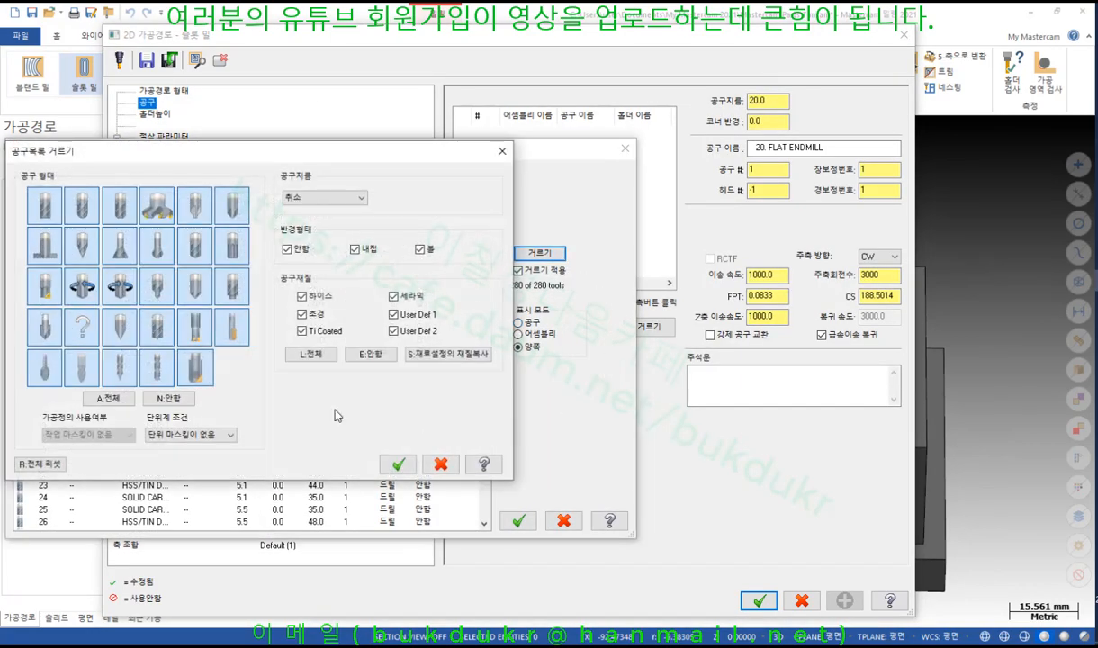
left_click(168, 398)
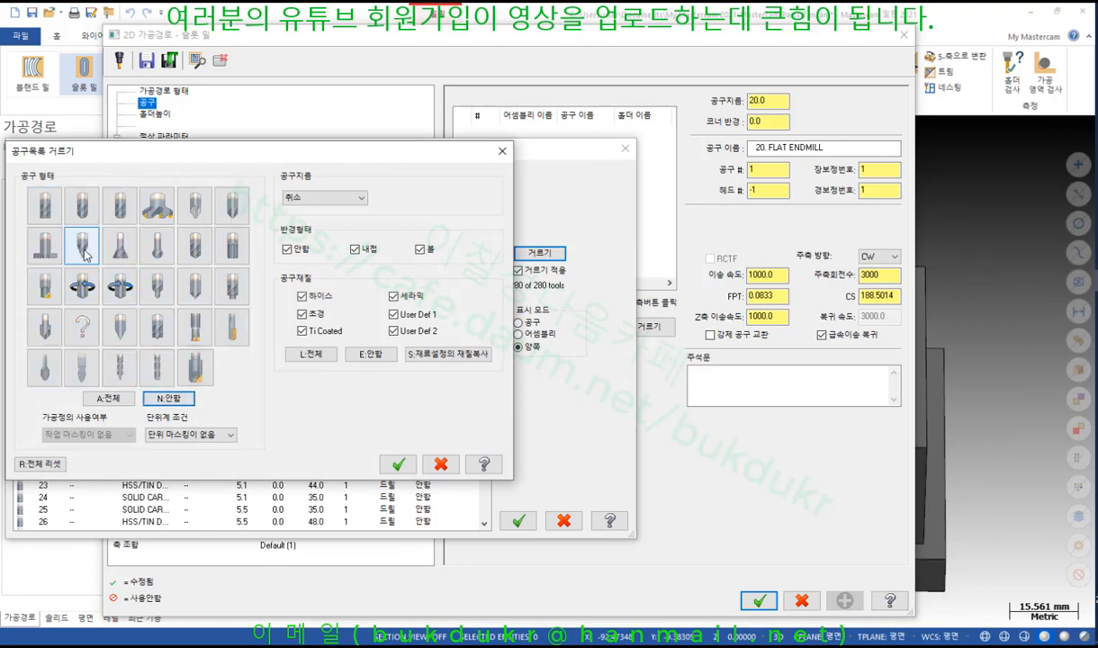
left_click(47, 210)
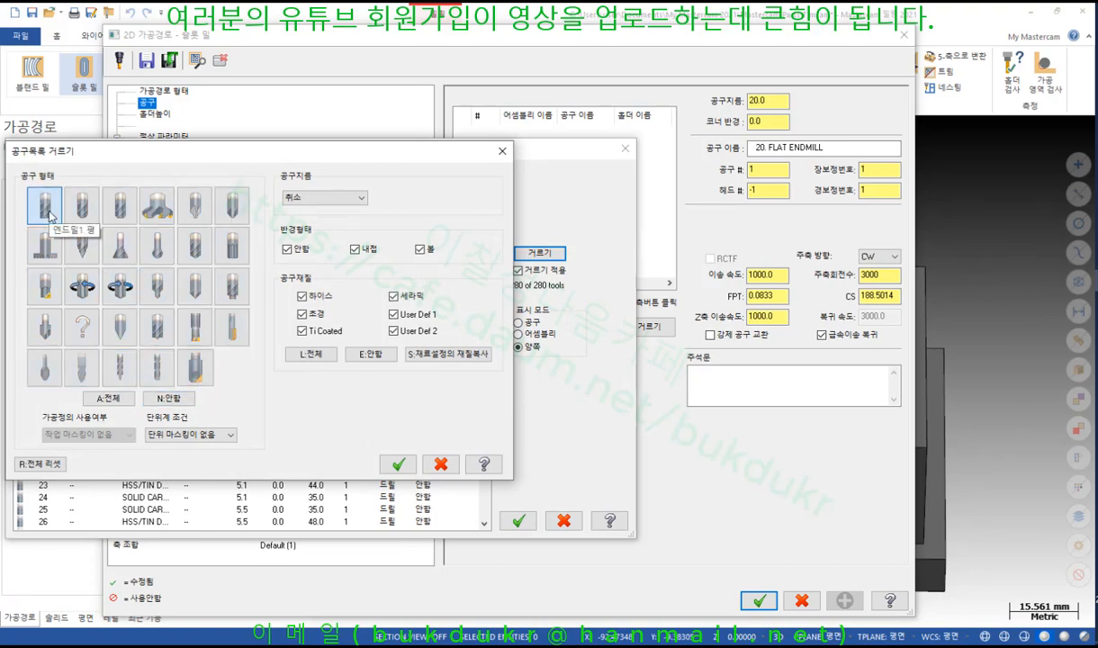
left_click(396, 463)
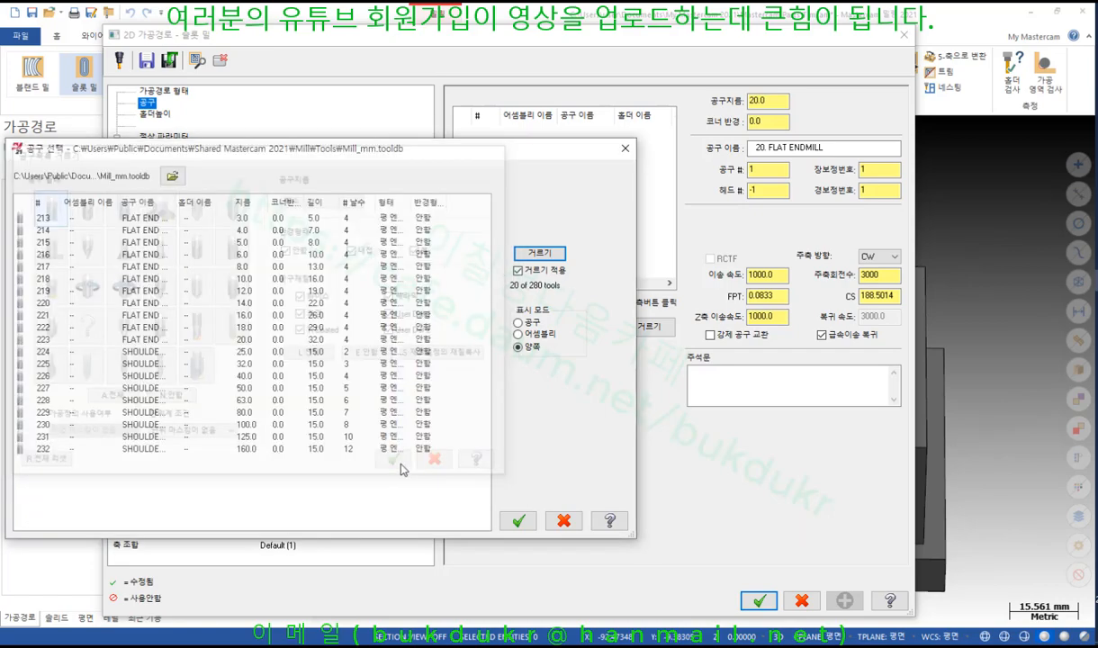
double_click(229, 255)
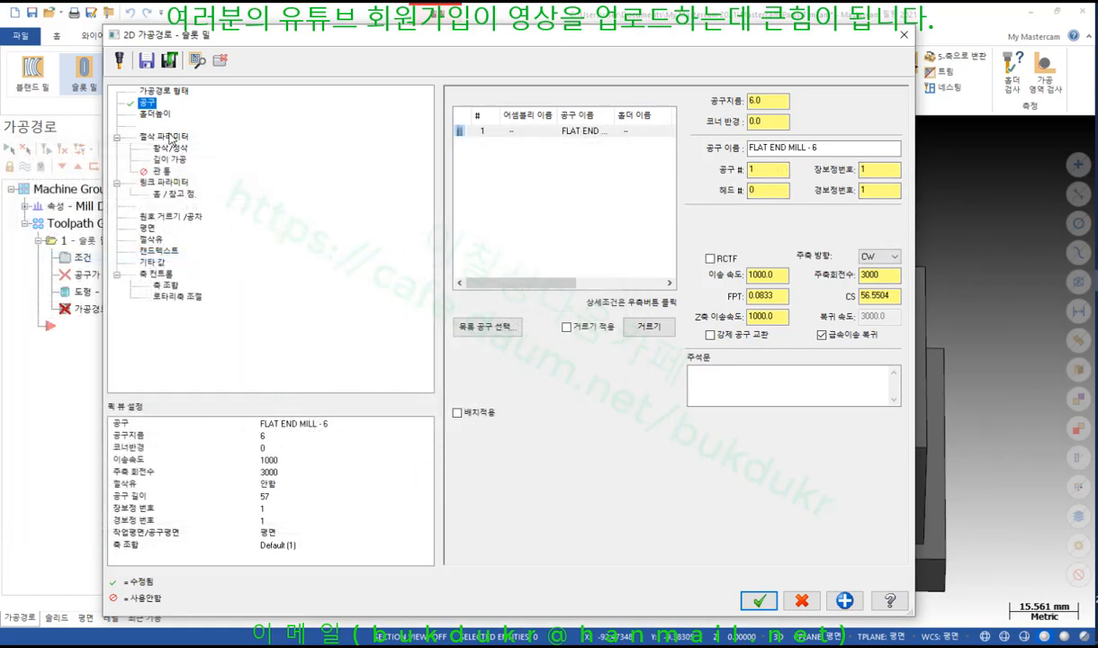
- Set both the wall stock (측벽면의 가공여유) and floor stock (바닥면의 가공여유) to leave to 0.0 in the cut parameters
left_click(175, 140)
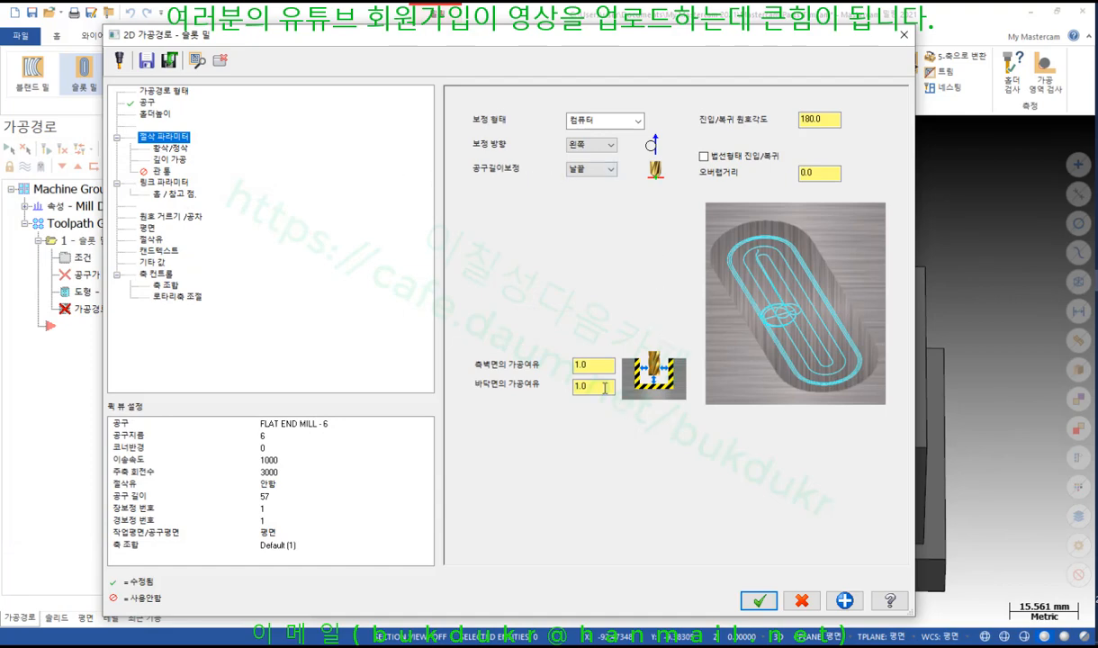
left_click(597, 369)
left_click_drag(598, 387, 534, 392)
type("0")
left_click(595, 364)
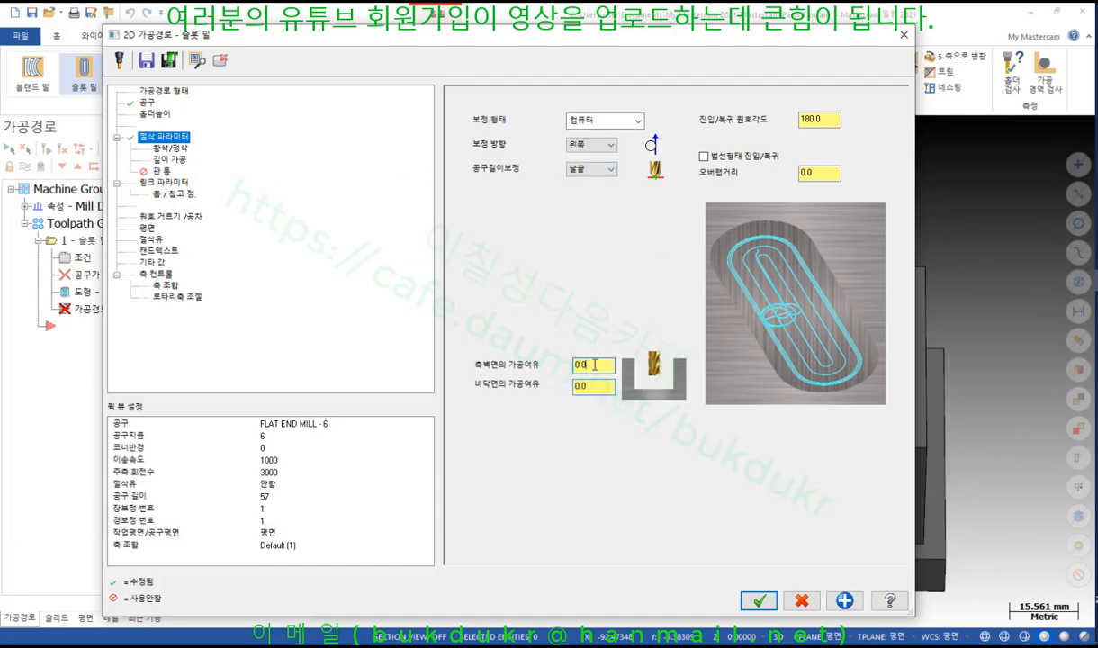
- Take the top of stock from the slot's upper edge and the depth from its floor edge, and generate the toolpath
left_click(170, 148)
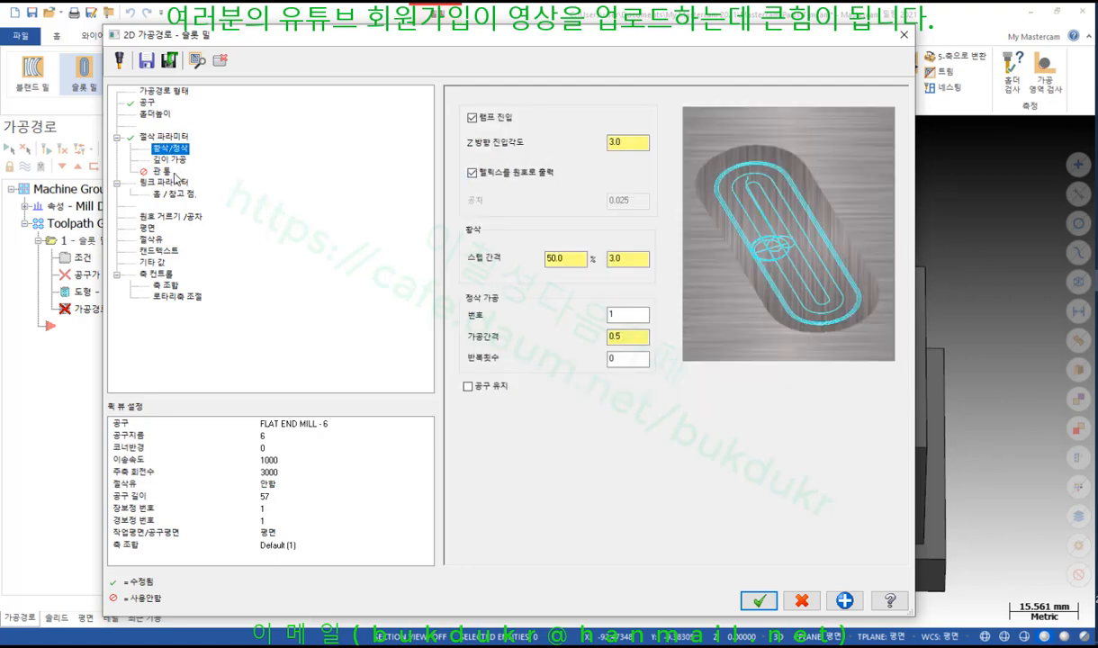
left_click(164, 182)
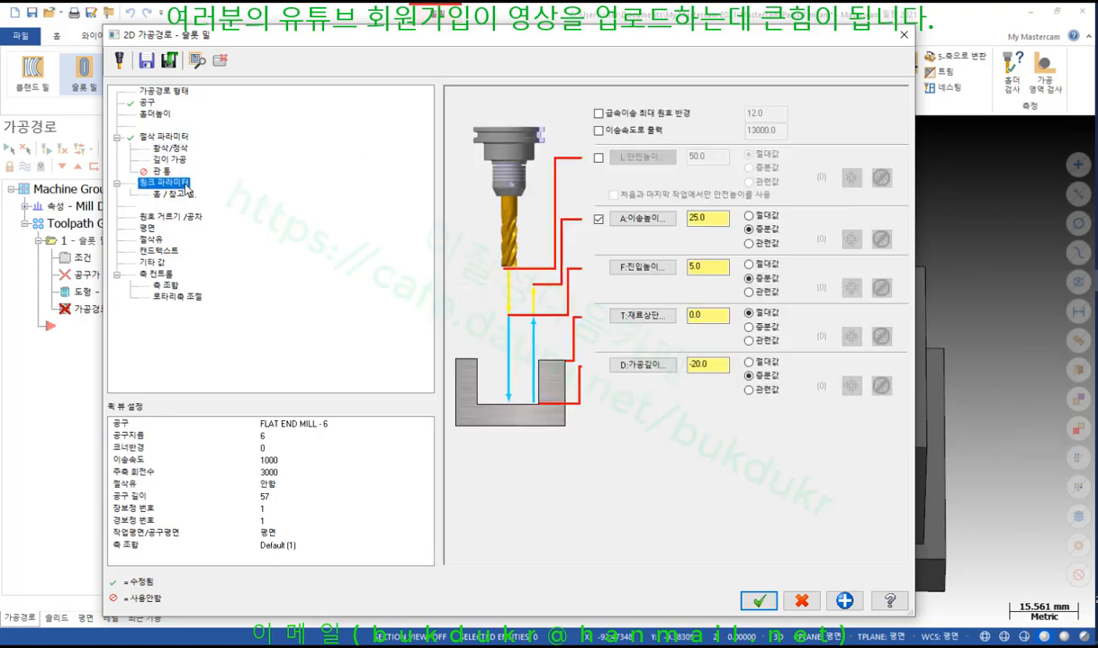
left_click(674, 319)
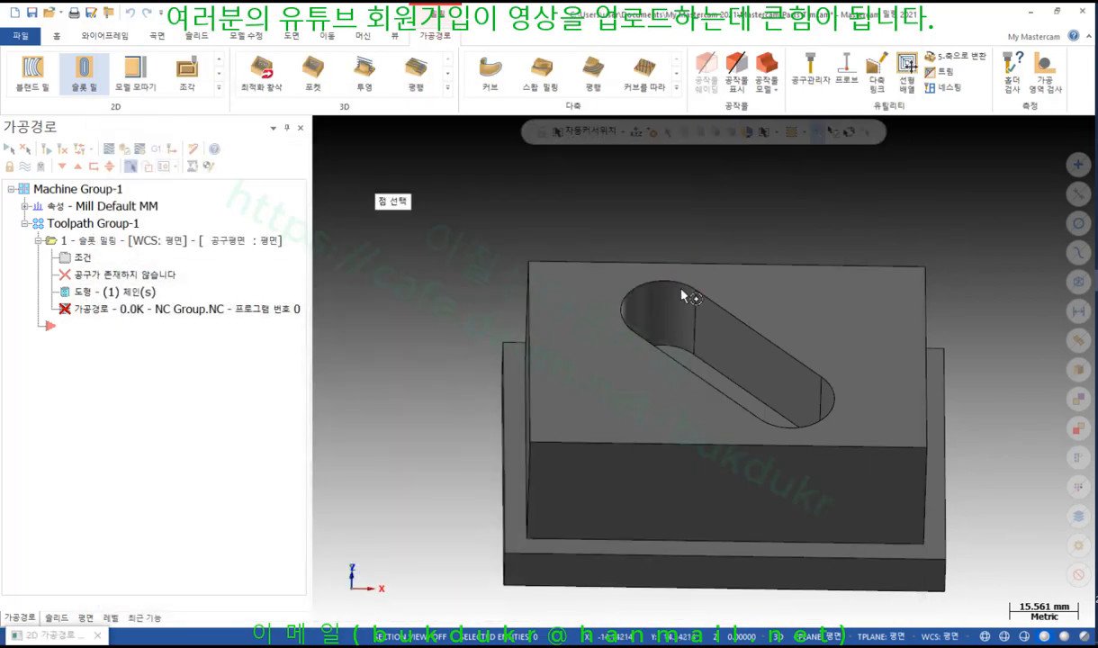
left_click(729, 303)
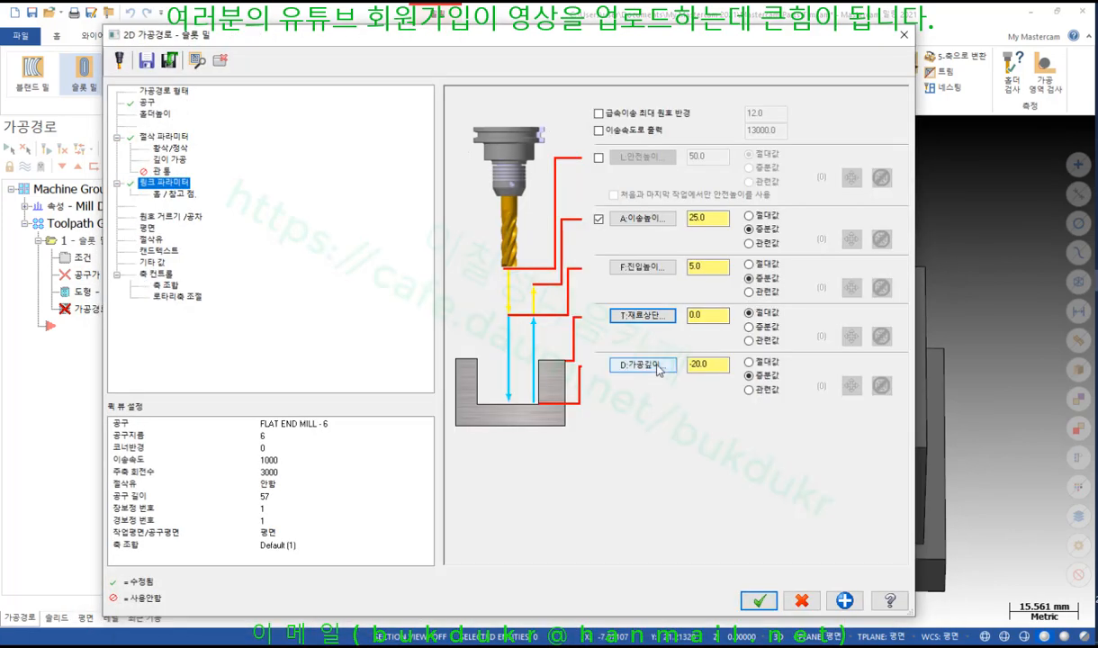
left_click(642, 365)
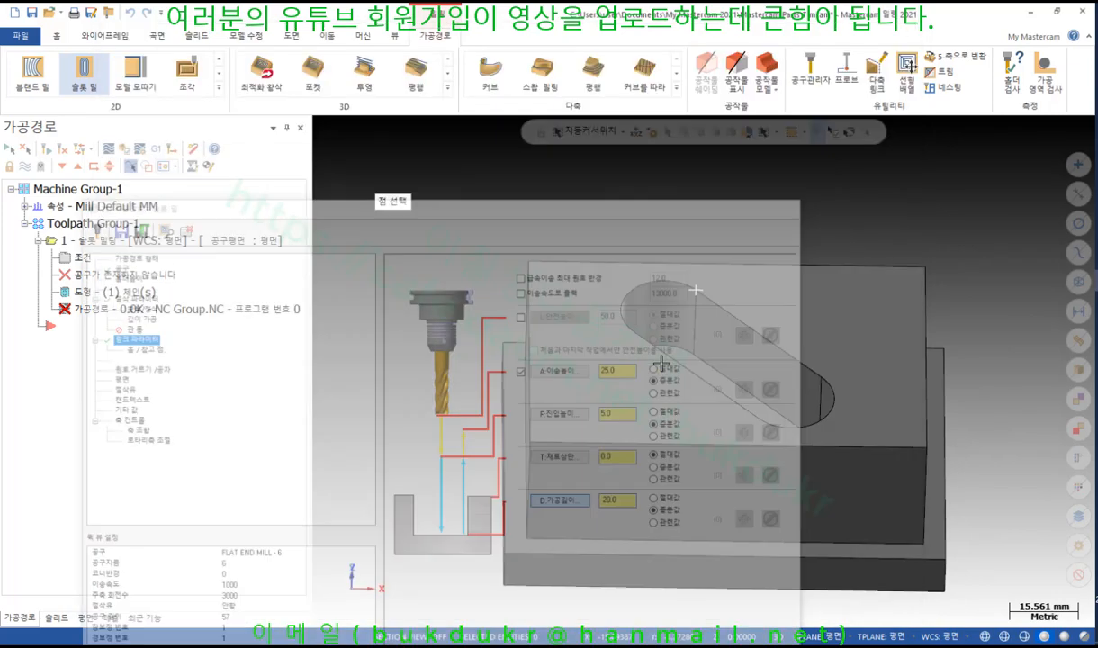
left_click(696, 291)
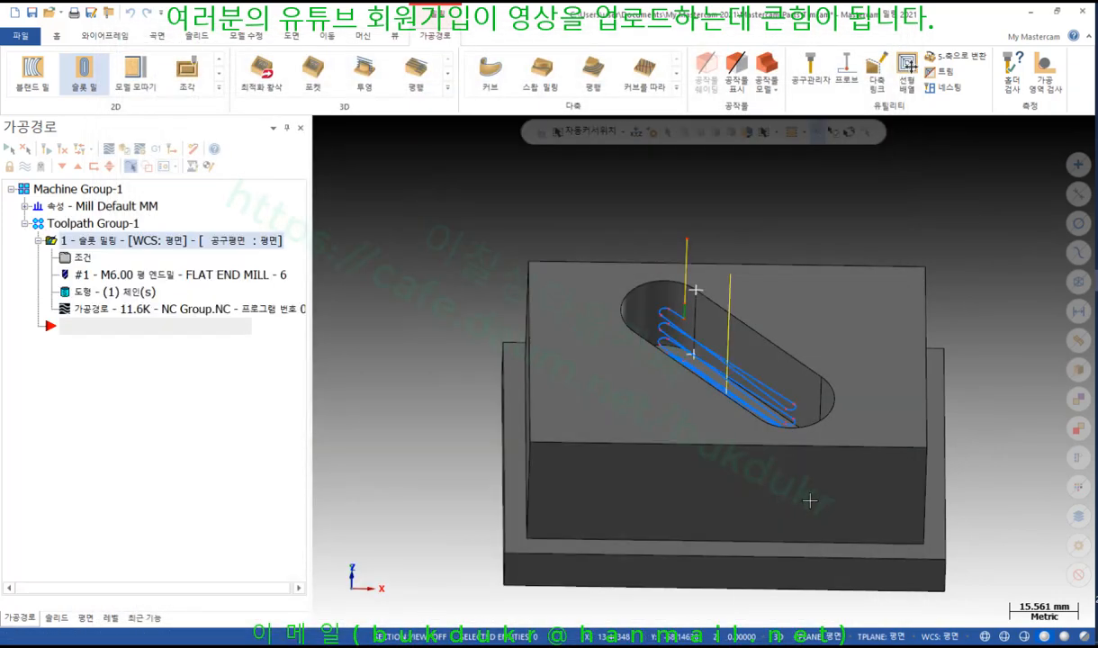
left_click(758, 600)
- Backplot the slot milling toolpath and examine the tool's ramp entry into the slot
mouse_move(774, 333)
middle_mouse_down()
mouse_move(767, 366)
mouse_move(767, 346)
mouse_move(709, 365)
mouse_move(683, 362)
mouse_move(689, 344)
middle_mouse_up()
scroll(785, 447, "up", 2)
scroll(784, 448, "up", 1)
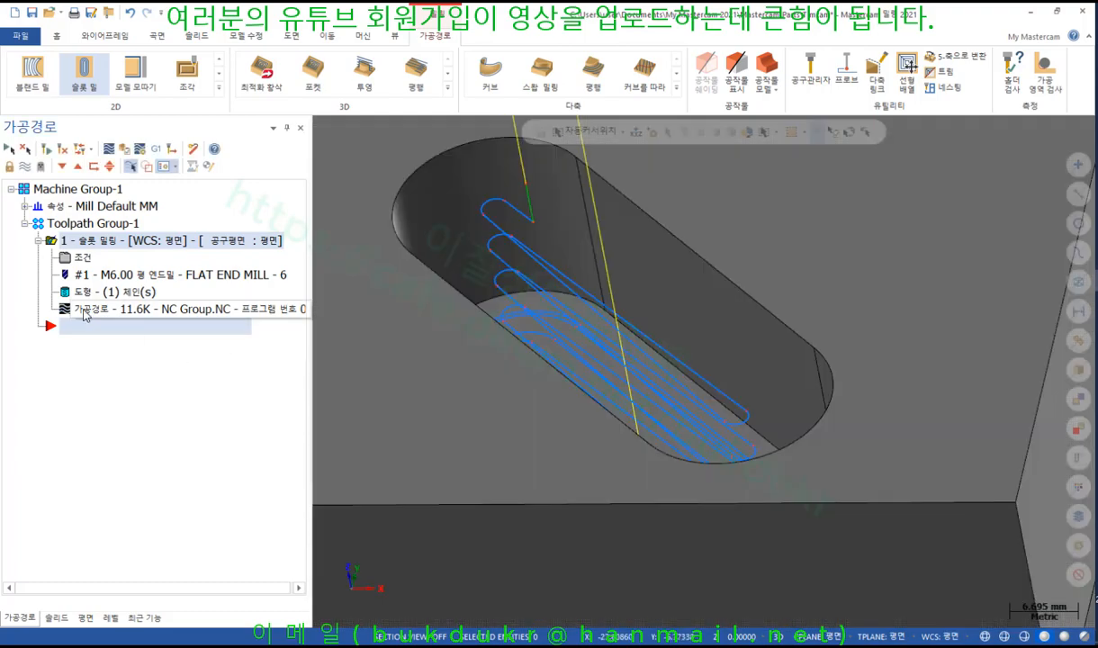
left_click(144, 312)
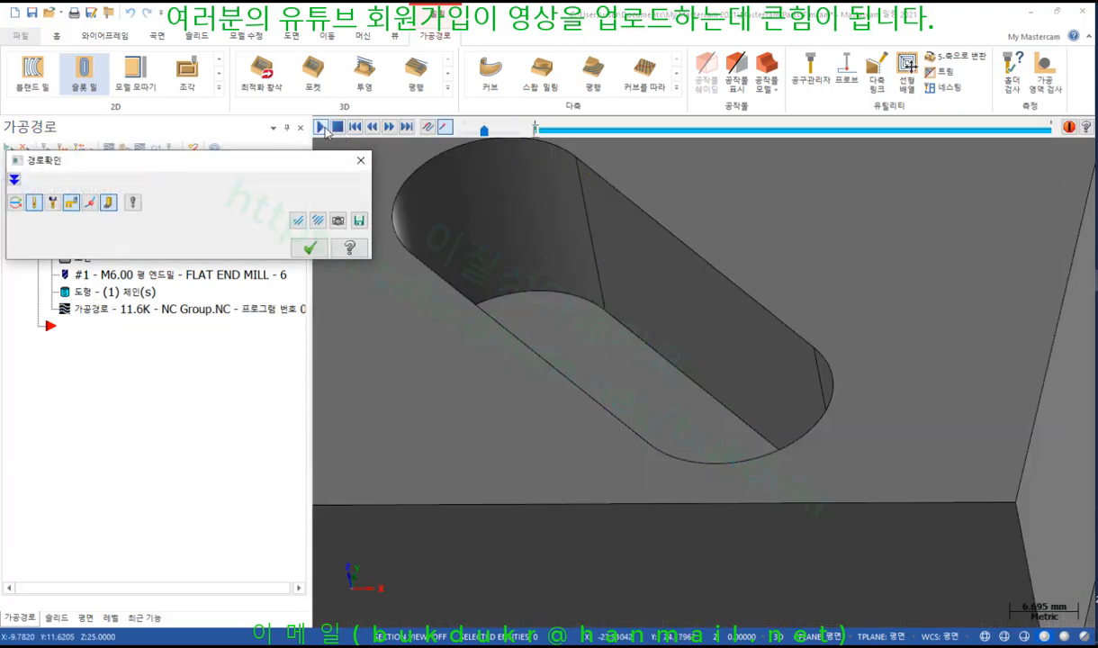
left_click(322, 128)
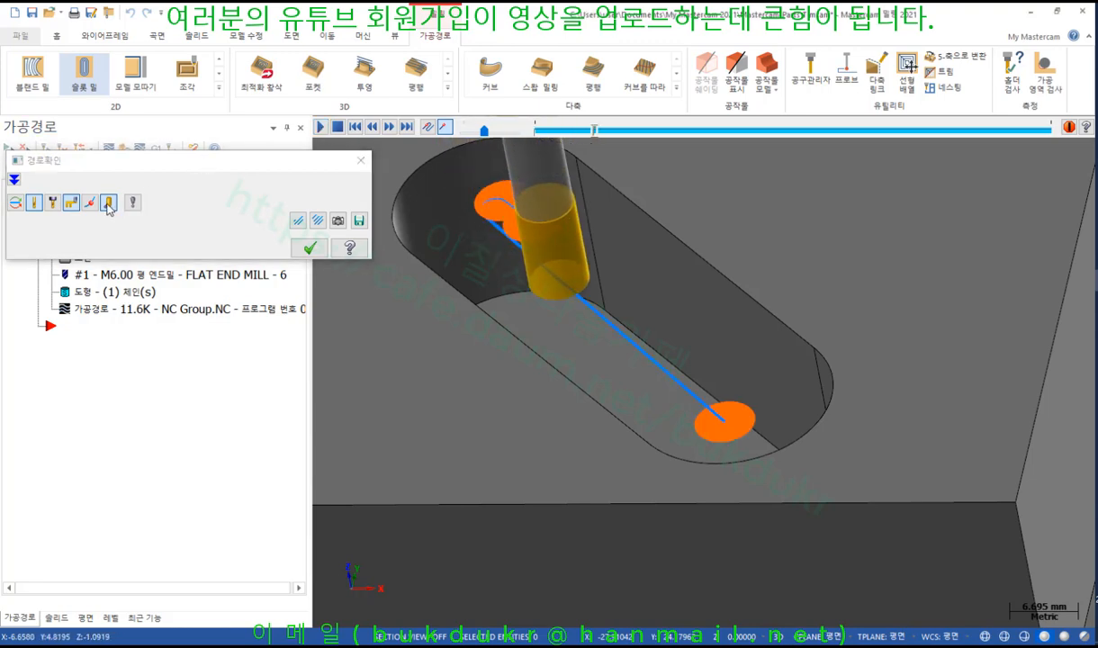
scroll(860, 380, "down", 3)
middle_click_drag(861, 380, 901, 357)
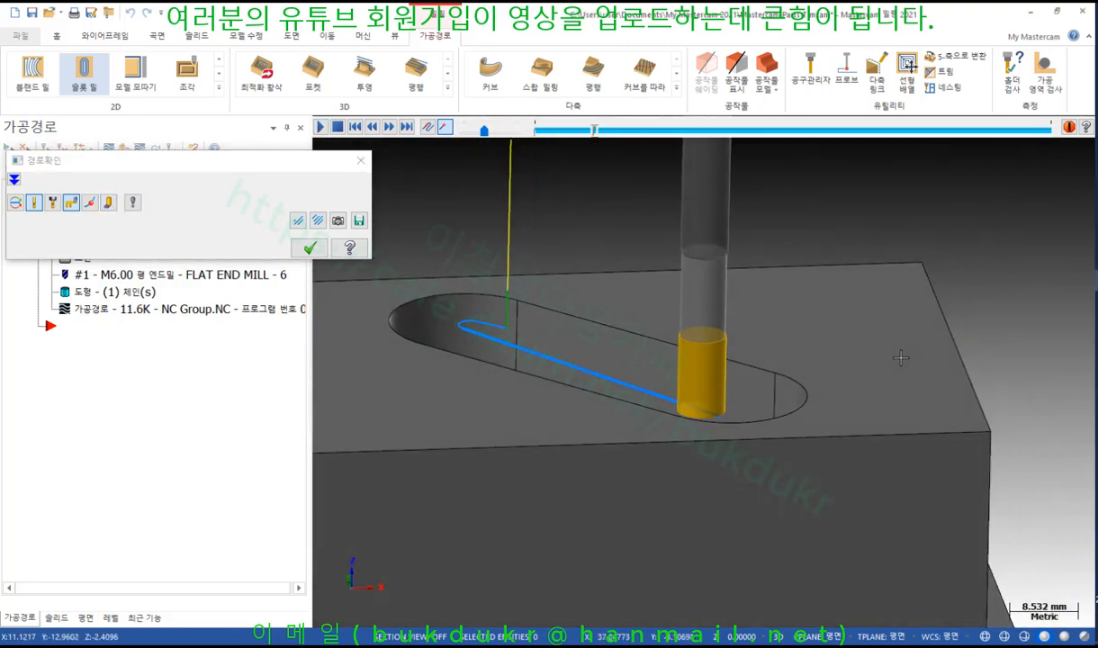
scroll(850, 324, "down", 1)
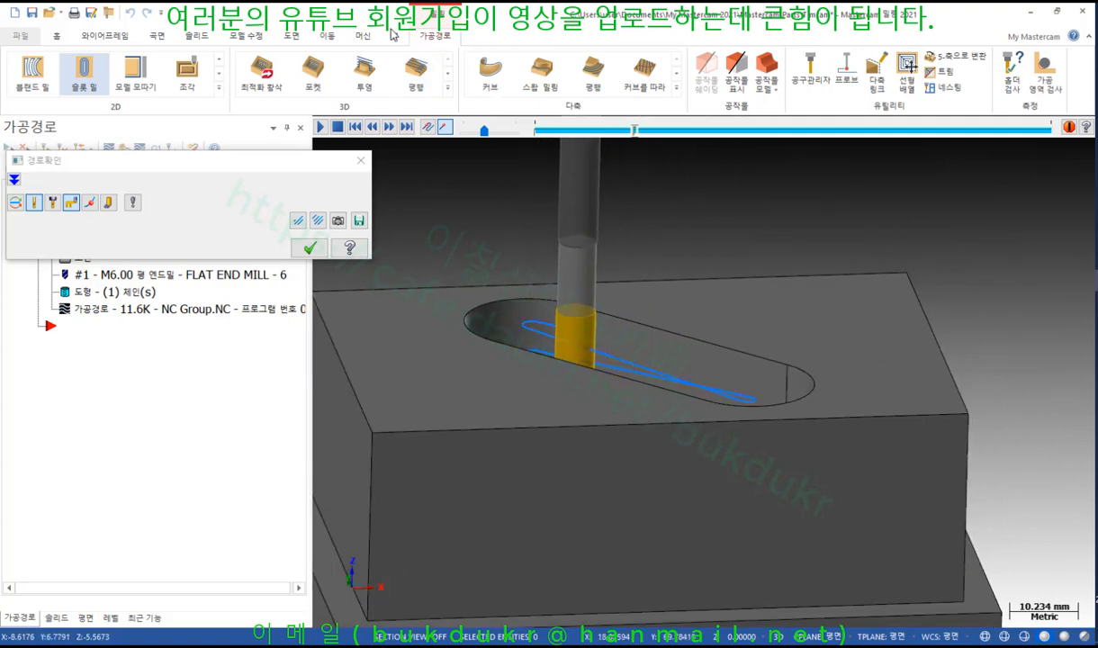
- Make the solid translucent (반투명) and follow the backplotted tool down inside the slot
left_click(396, 37)
left_click(468, 56)
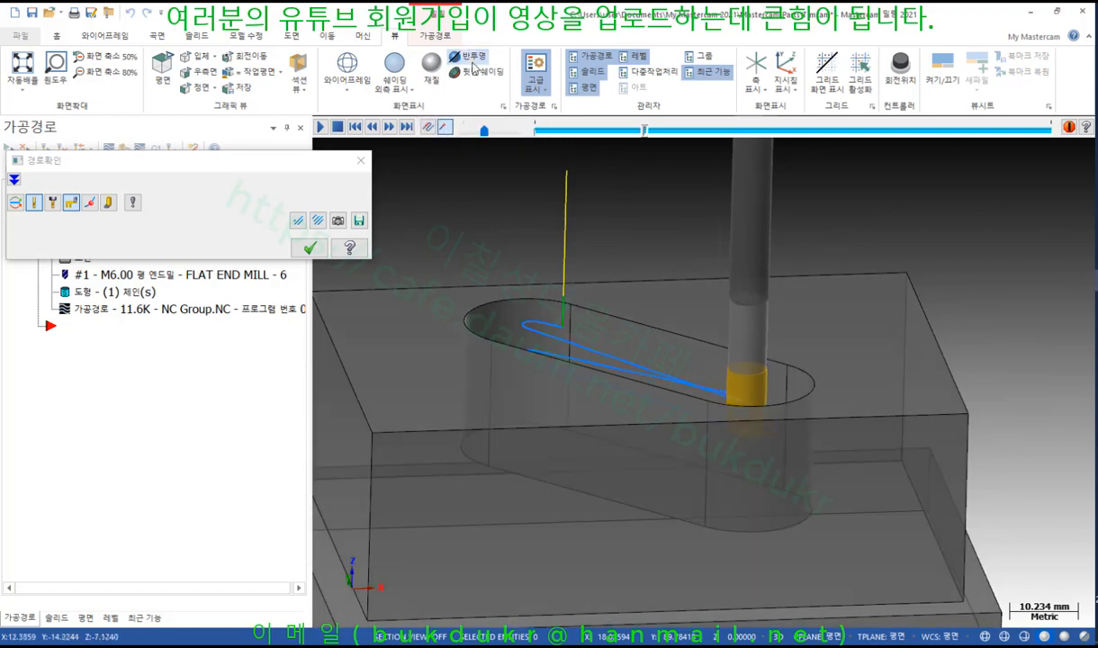
middle_click_drag(796, 236, 782, 252)
scroll(686, 432, "up", 2)
mouse_move(686, 446)
middle_mouse_down()
mouse_move(691, 430)
mouse_move(680, 456)
middle_mouse_up()
scroll(679, 455, "down", 1)
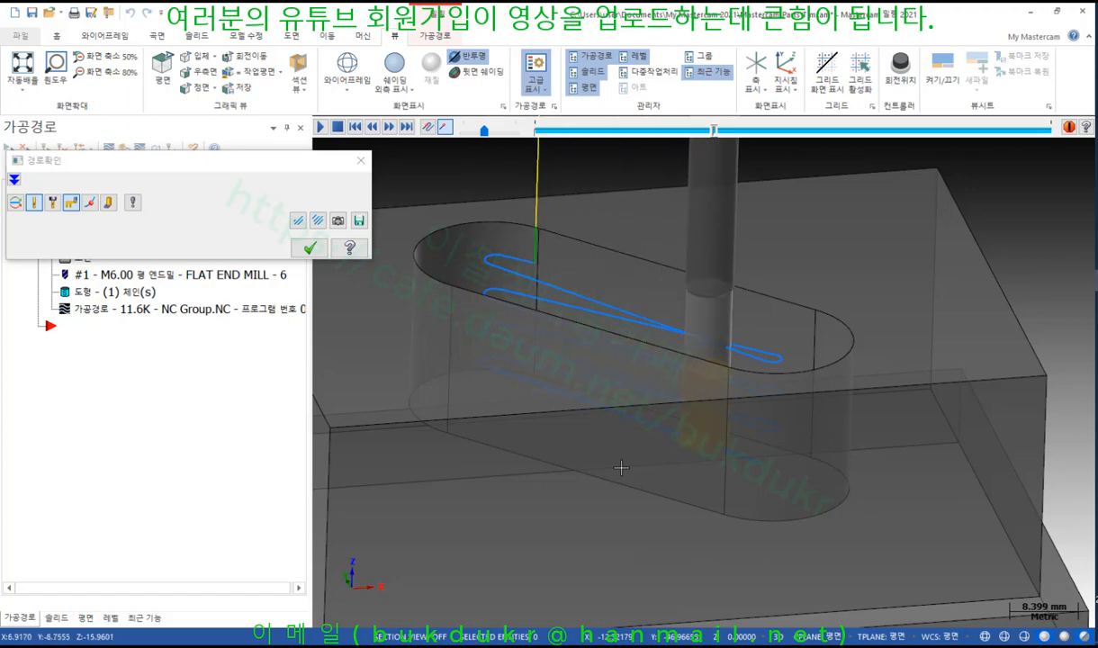
scroll(773, 413, "down", 4)
- Switch the backplot to the WCS top view, framing the slot
right_click(900, 172)
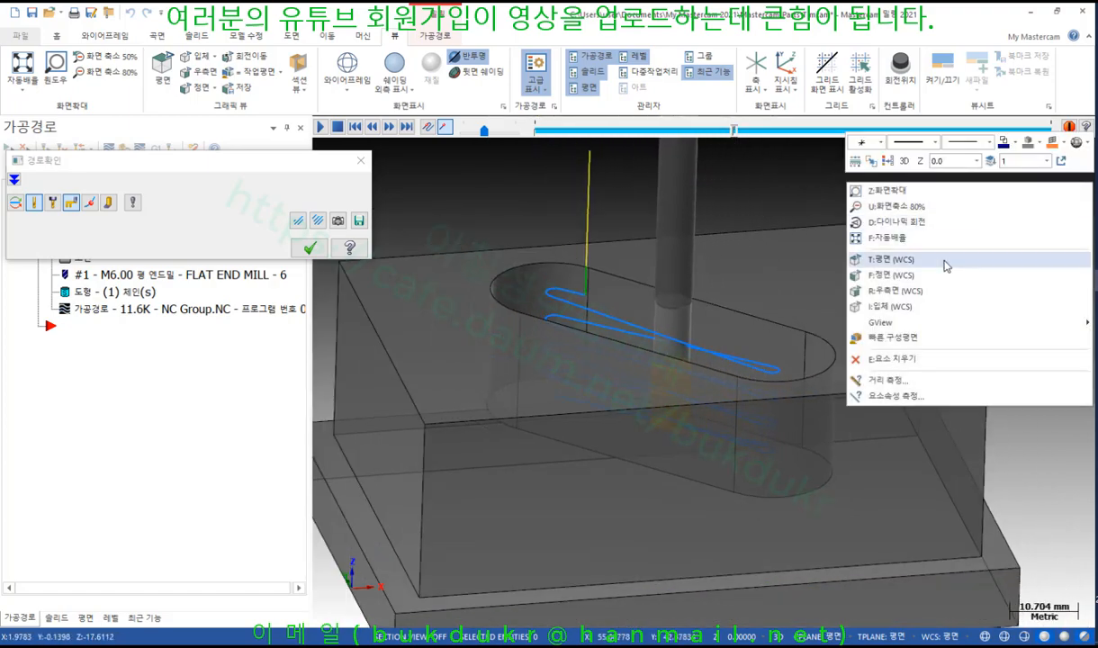
left_click(914, 255)
key("alt+1")
scroll(736, 360, "up", 7)
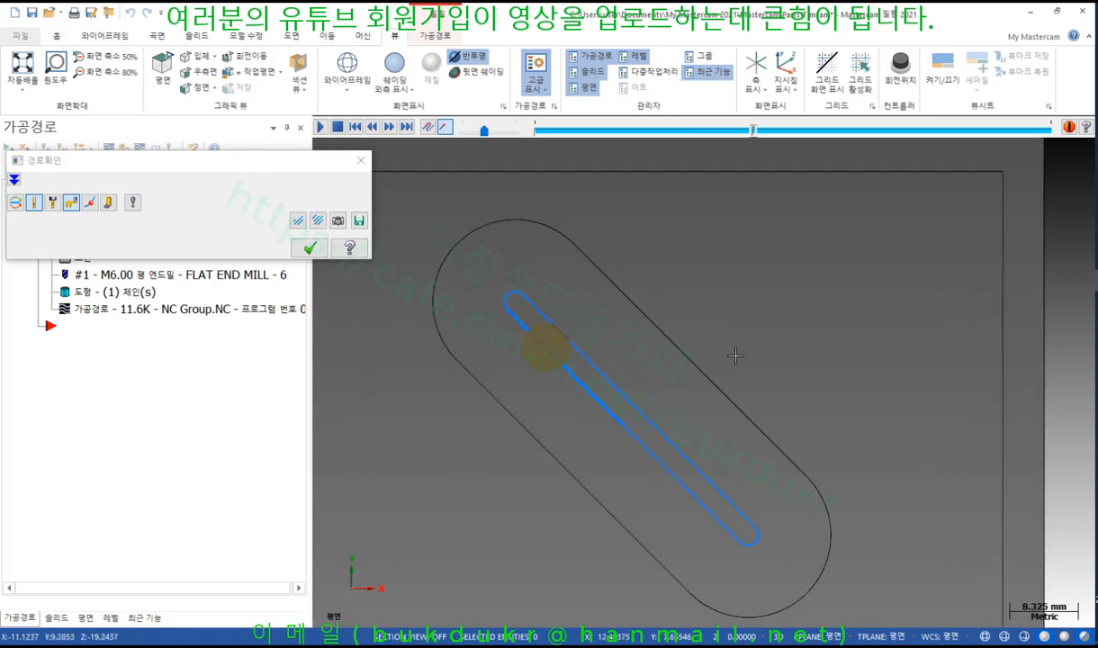
scroll(714, 286, "down", 3)
- Expand the backplot's coordinate details and pause playback to examine the entry/exit arcs at the slot's middle
left_click(13, 179)
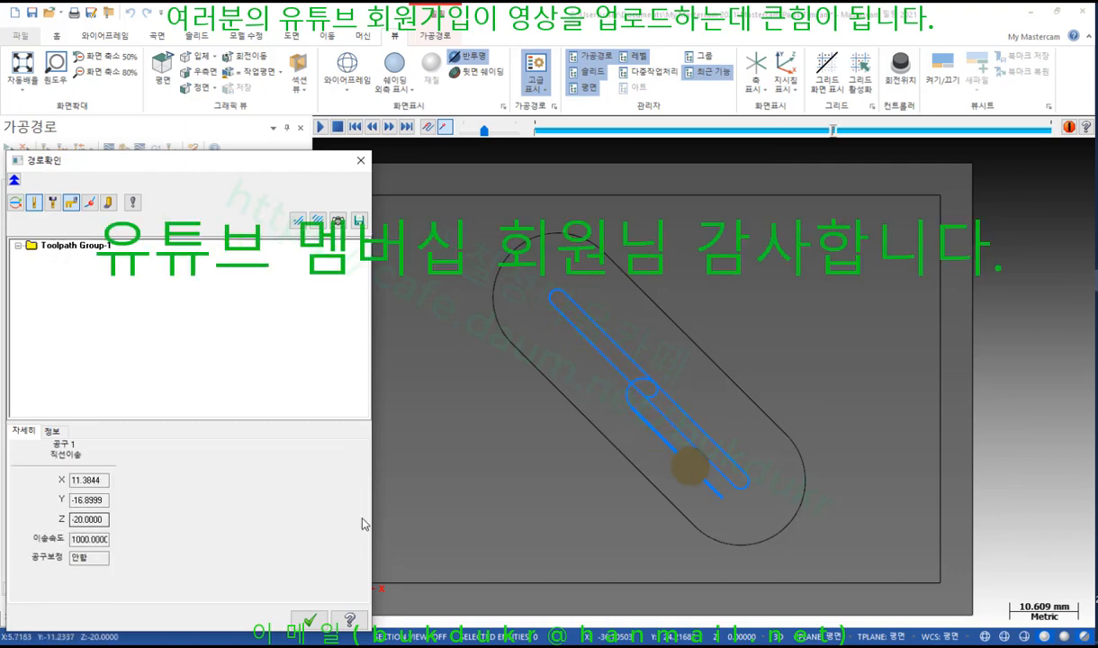
scroll(544, 494, "up", 2)
scroll(543, 493, "up", 2)
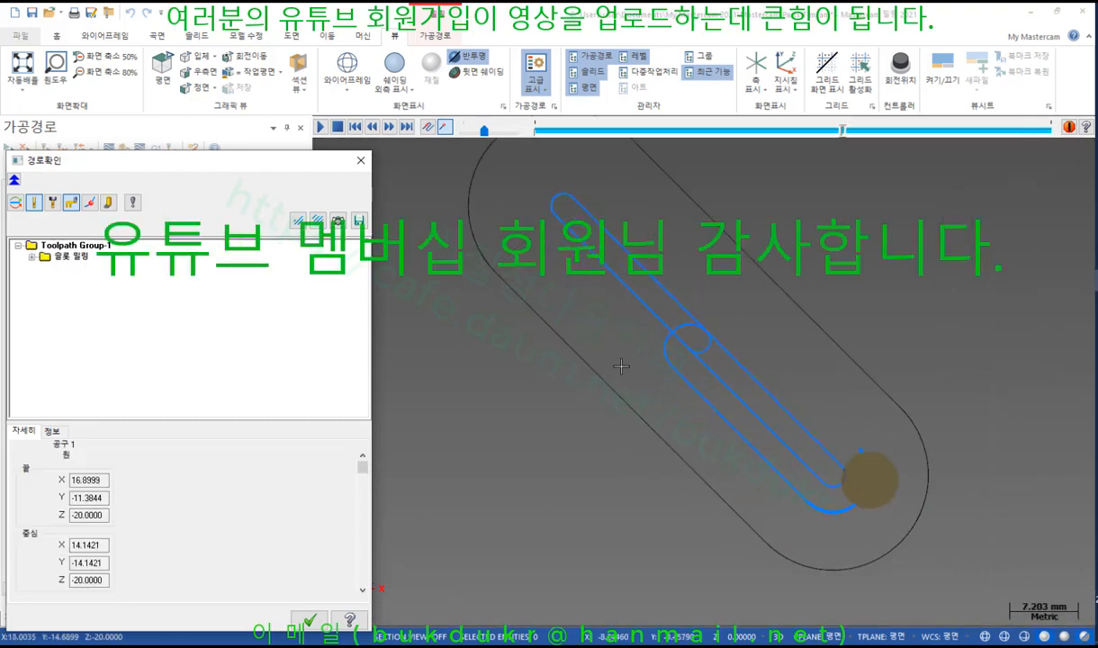
left_click(339, 132)
scroll(686, 343, "up", 6)
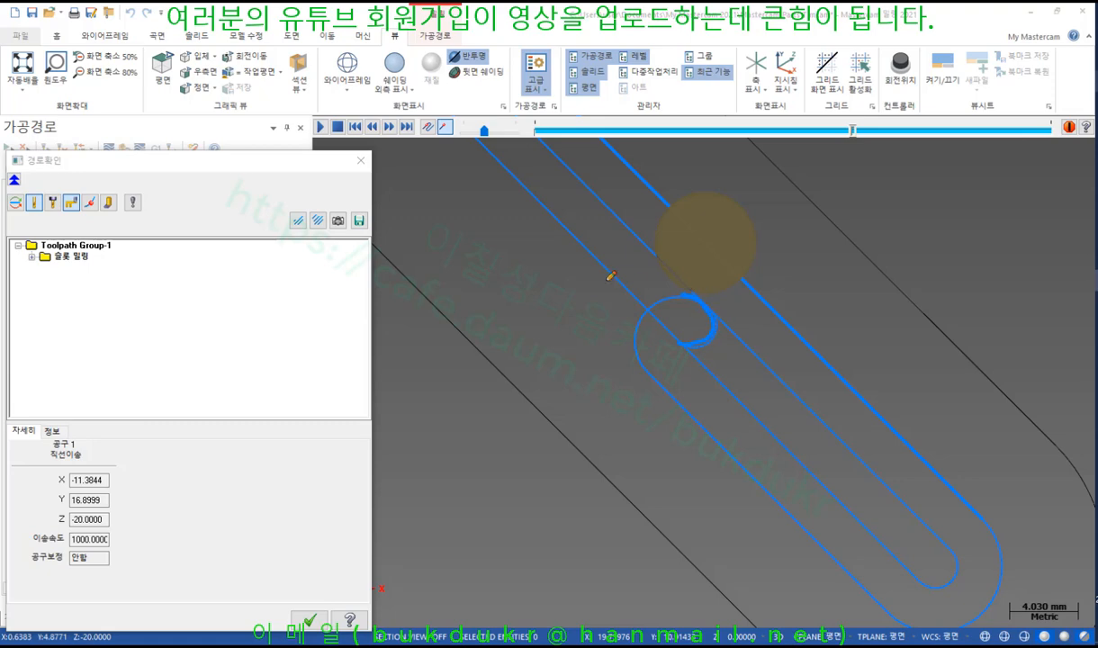
- Trace the entry/exit arcs between slot passes in red with the screen pen, and close the pen
right_click(611, 276)
left_click(642, 313)
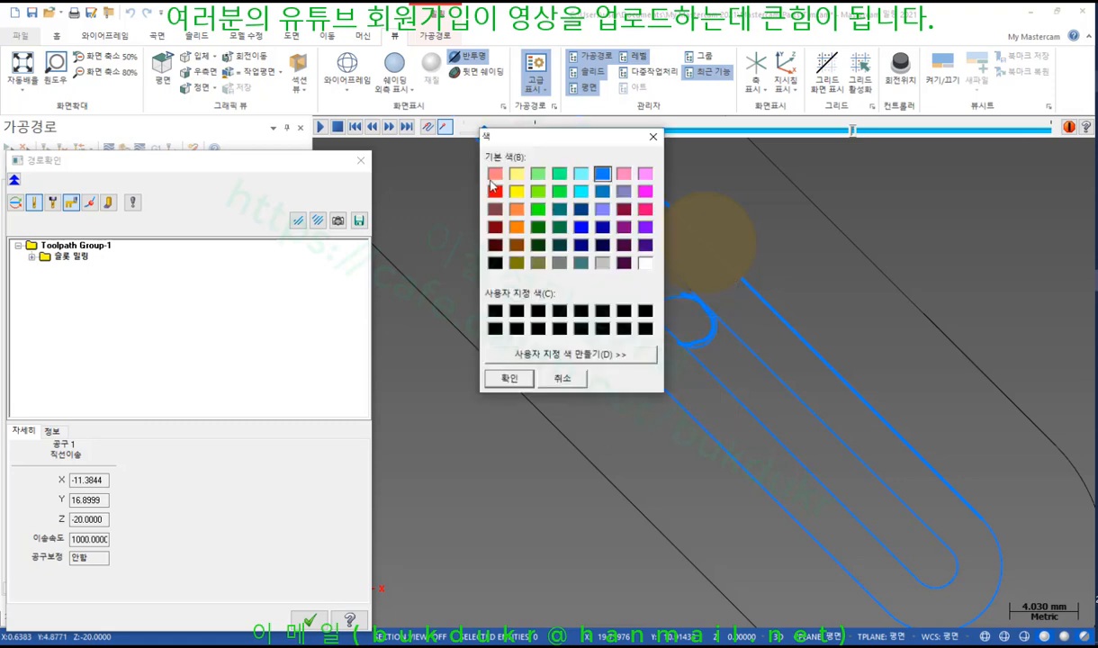
left_click(530, 378)
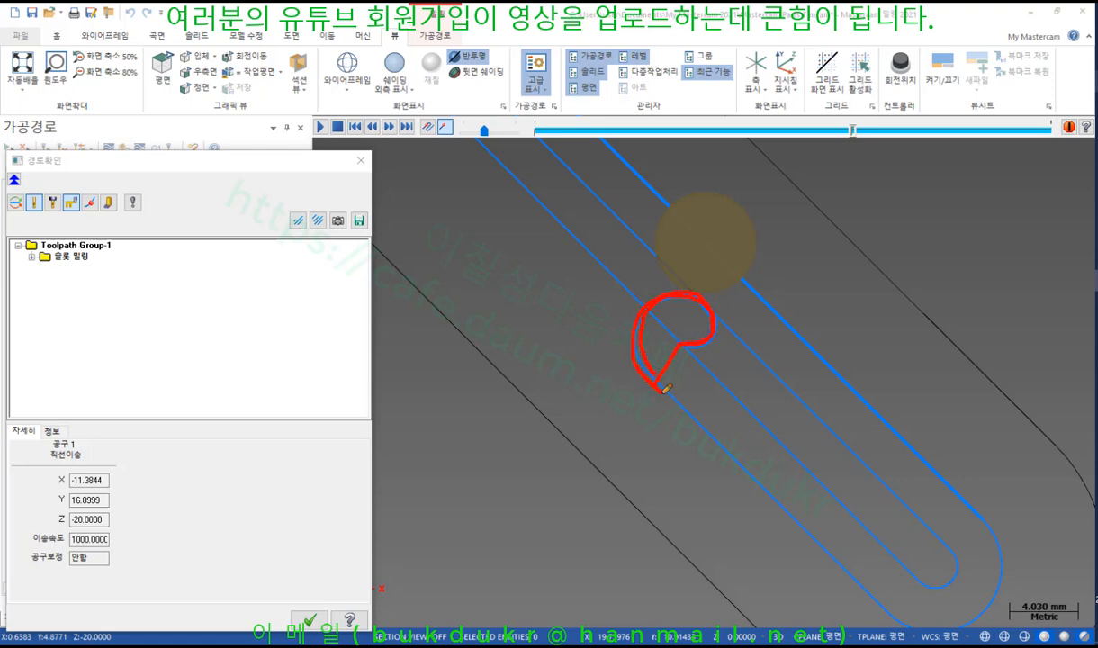
right_click(812, 268)
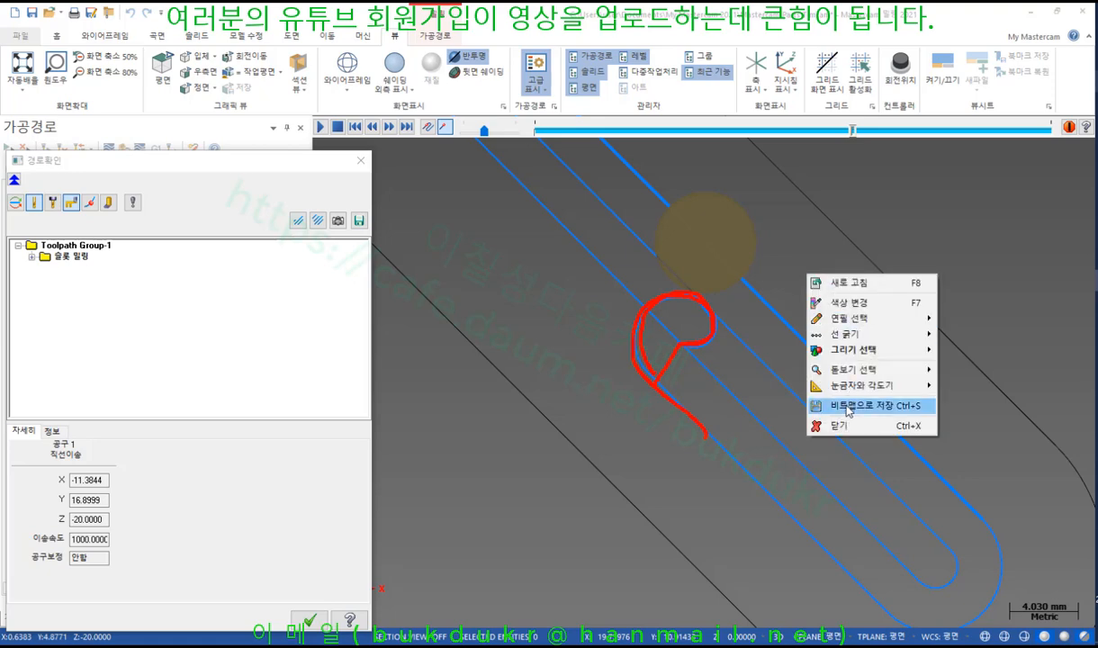
left_click(806, 410)
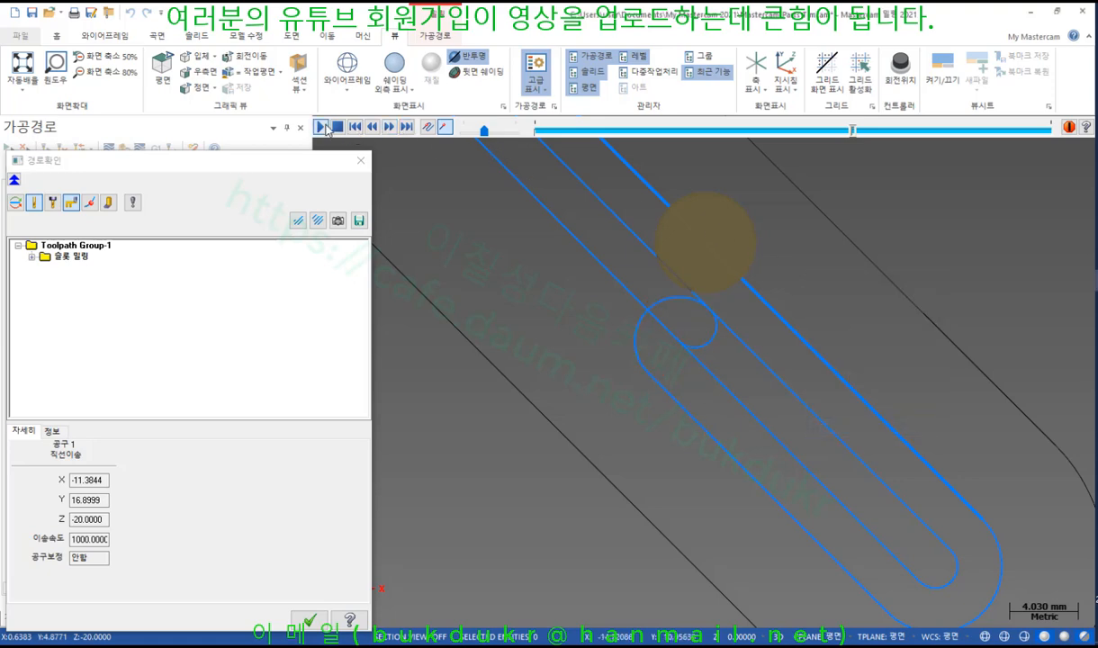
- Resume the backplot through the finish pass to its end, and examine the complete toolpath at an angle
scroll(913, 274, "down", 2)
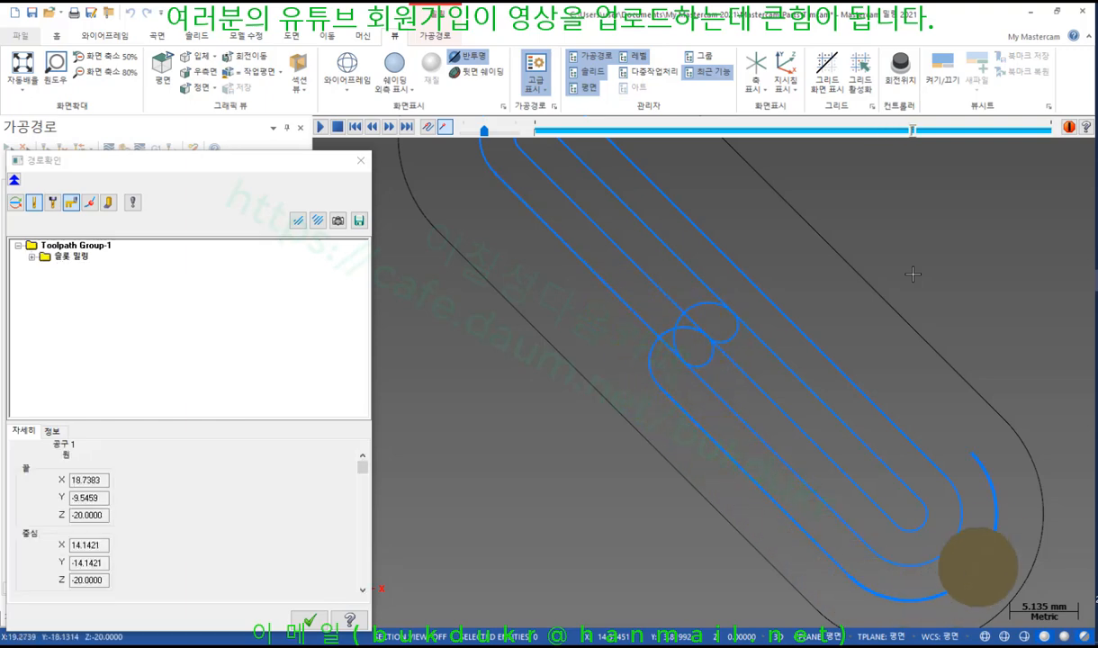
scroll(733, 426, "down", 3)
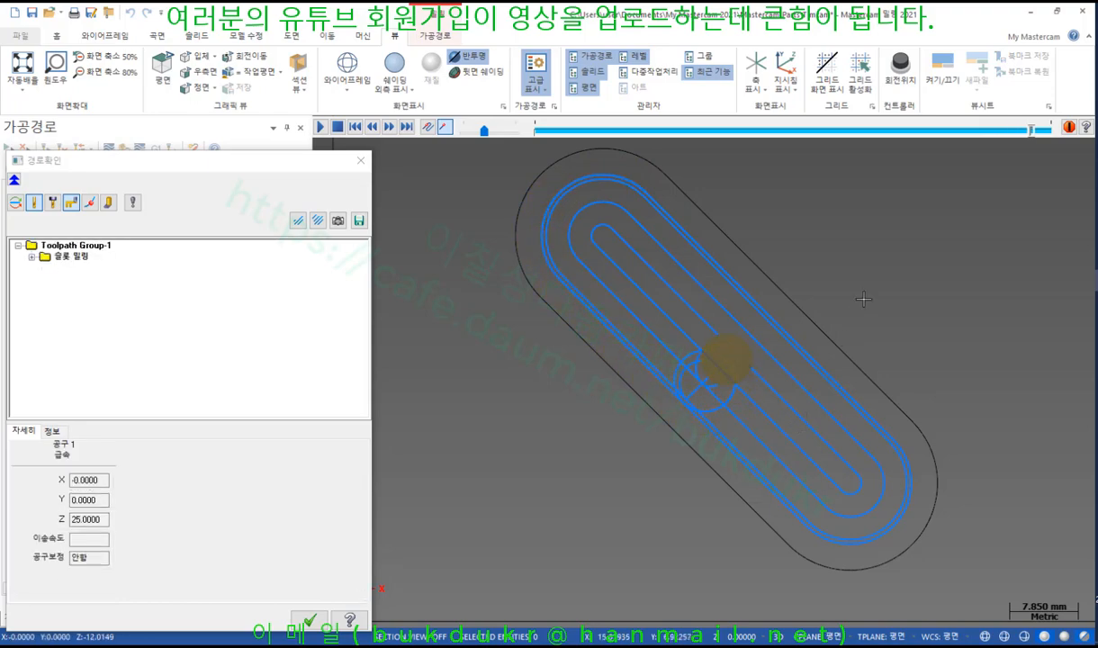
scroll(680, 377, "up", 2)
middle_click_drag(680, 376, 733, 352)
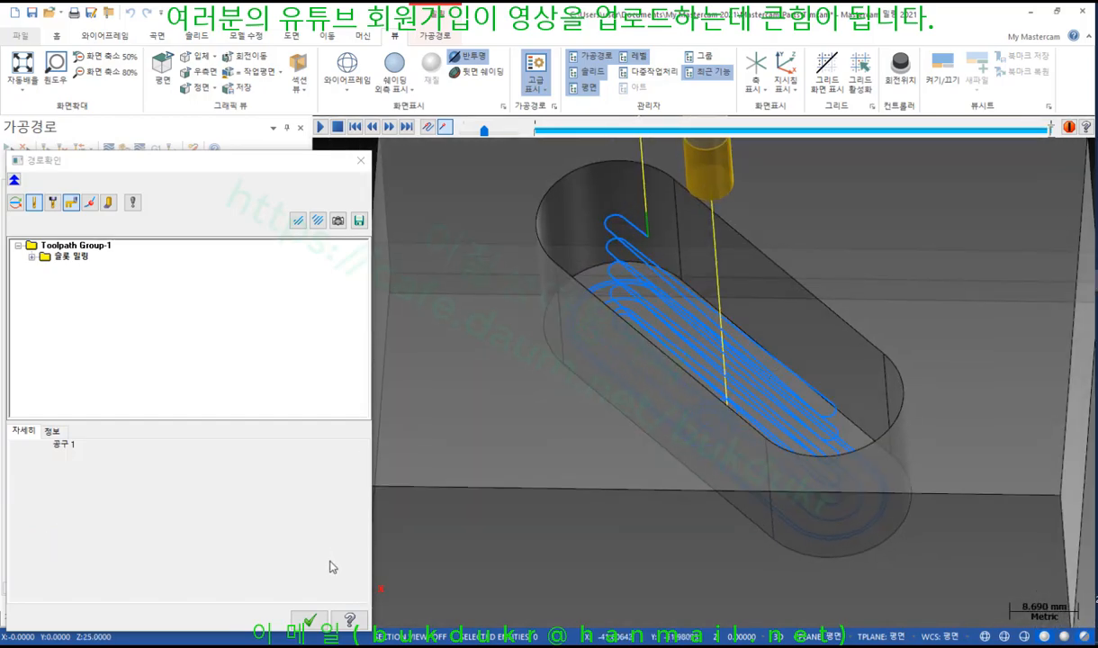
- Close the backplot, reopen the slot mill operation's cut parameters, and review the compensation types and the entry/exit arc angle
left_click(309, 619)
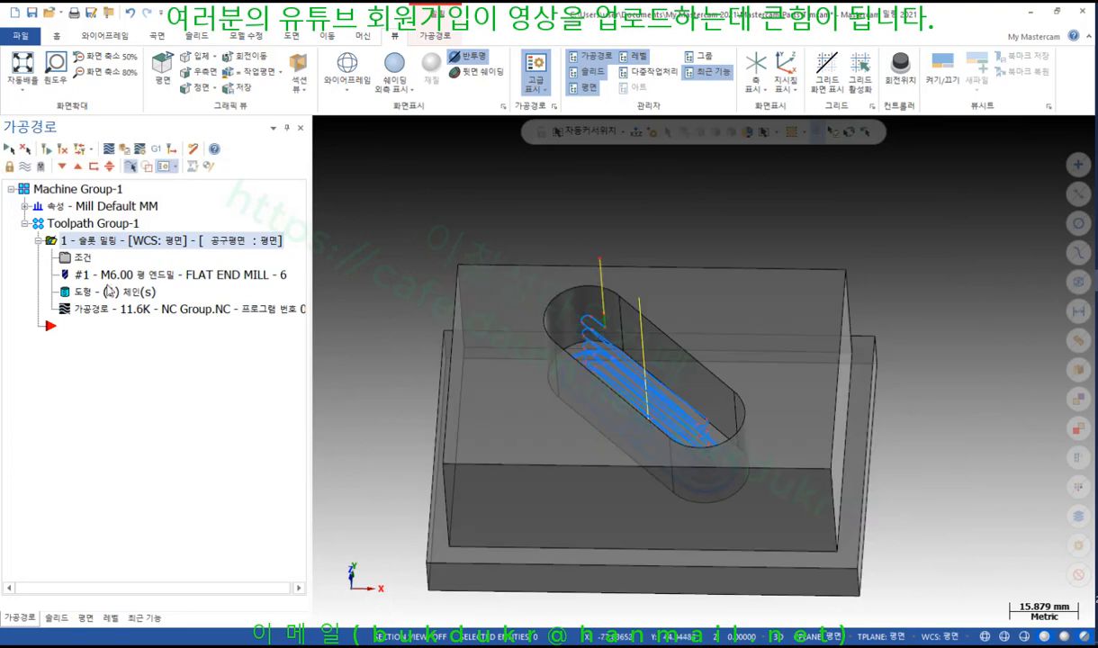
left_click(80, 258)
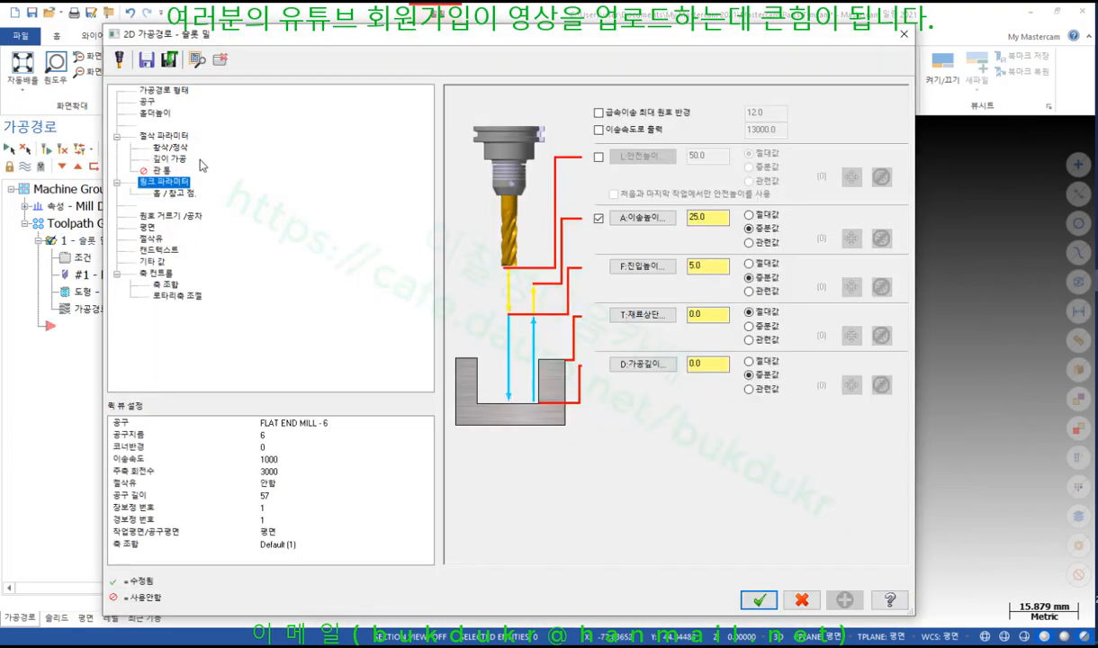
left_click(178, 138)
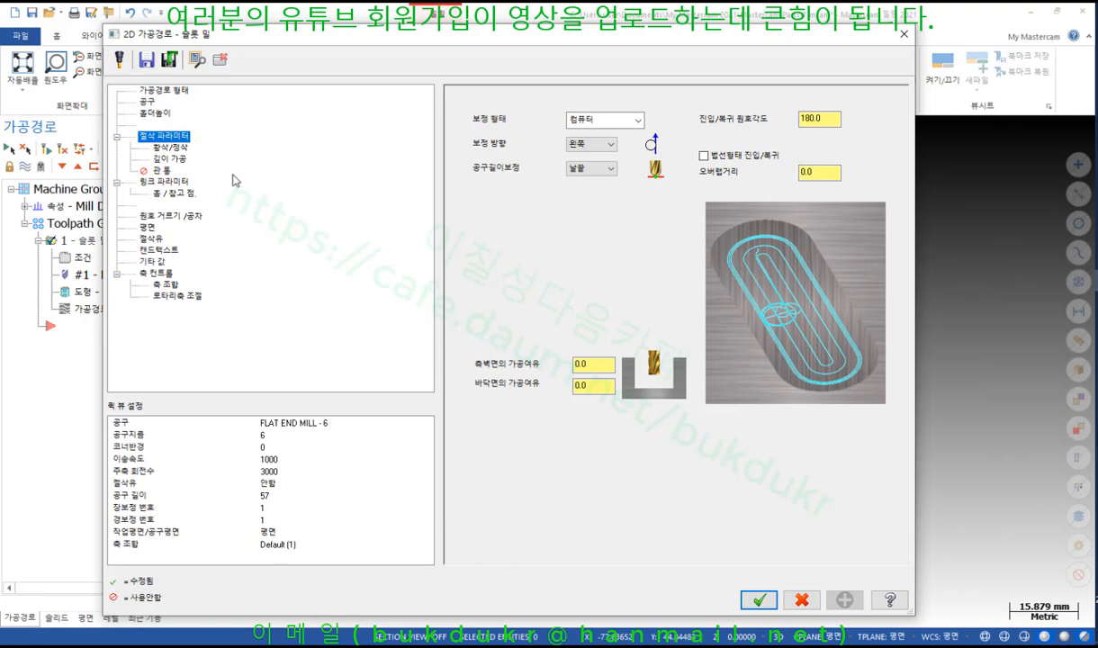
left_click(632, 120)
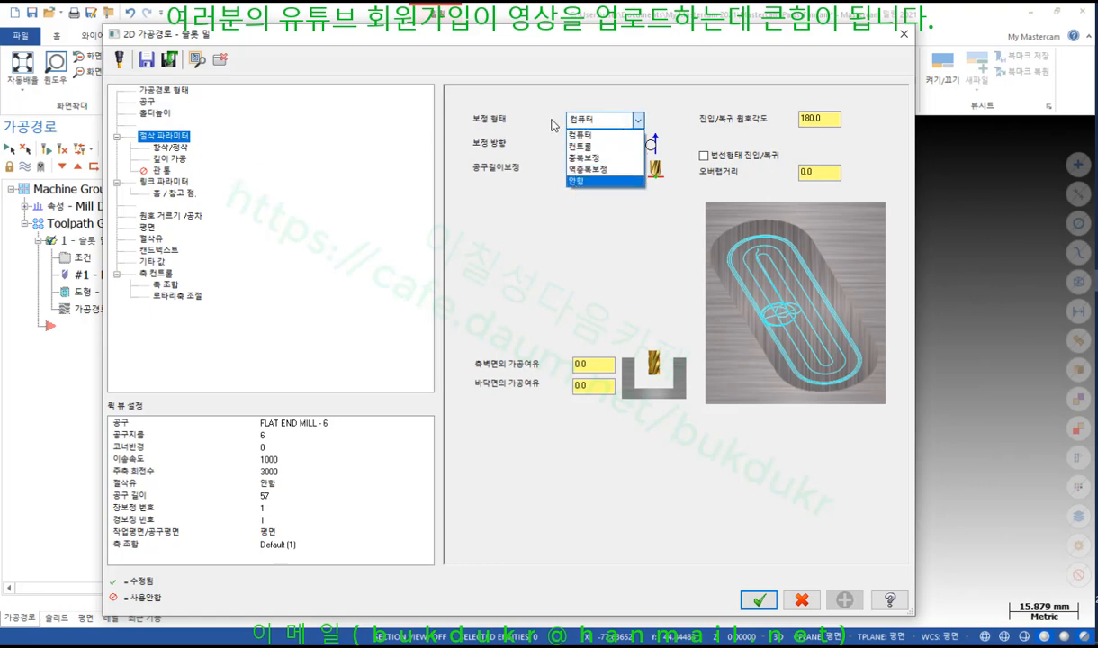
left_click(670, 98)
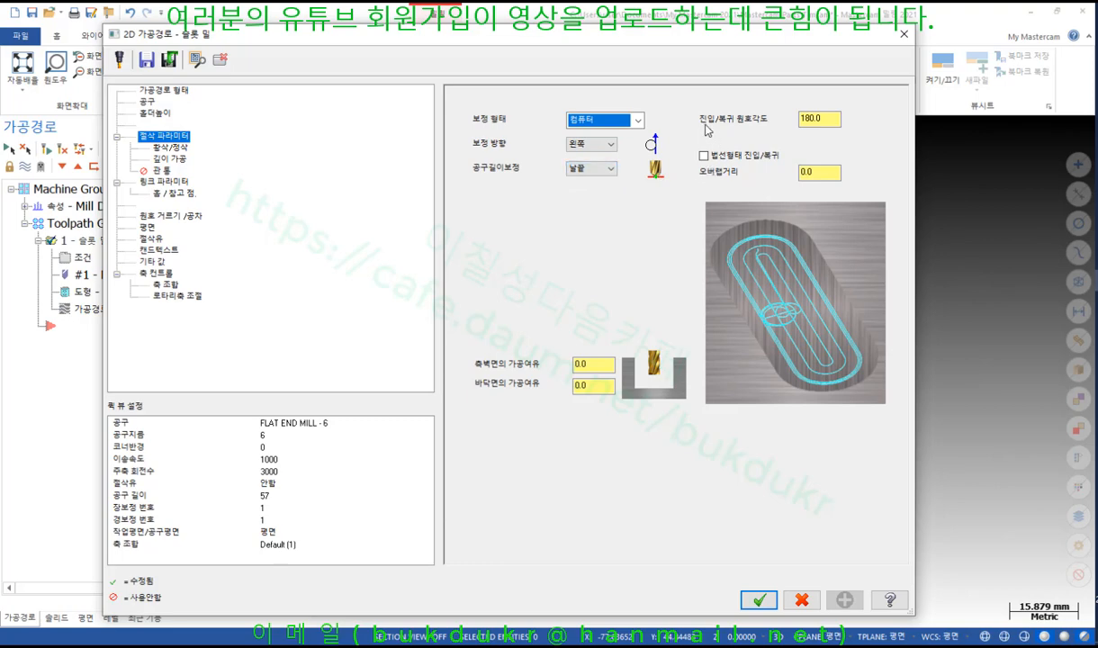
left_click(827, 118)
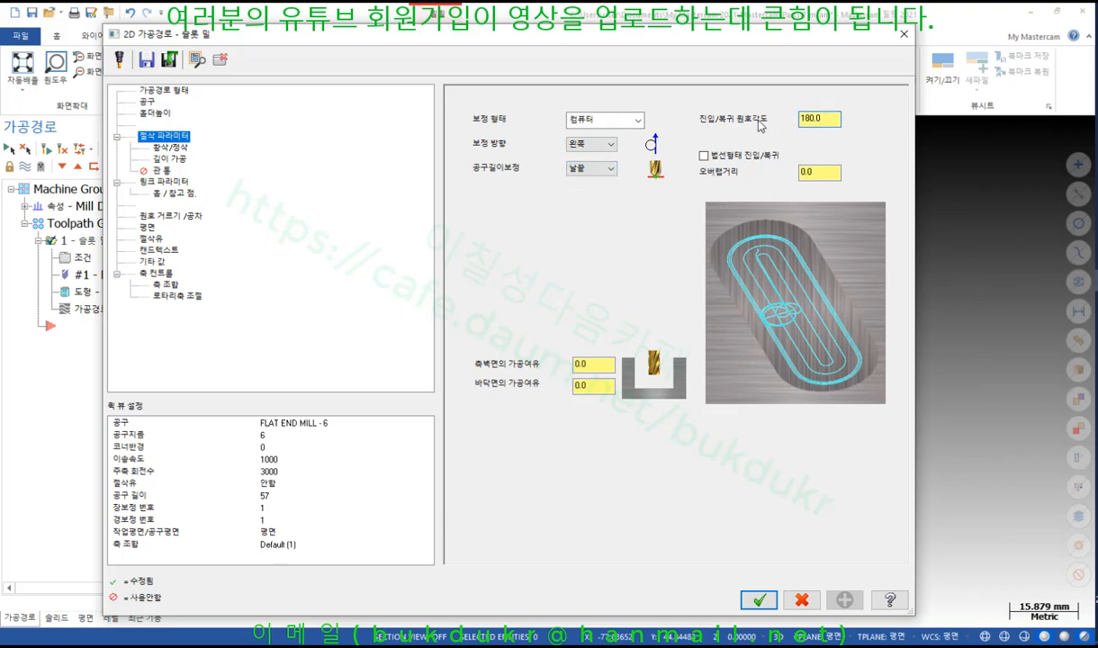
- Temporarily hide the parameters dialog to examine the entry/exit arcs at the slot's middle from the WCS top view, and return to it
left_click_drag(839, 47, 925, 453)
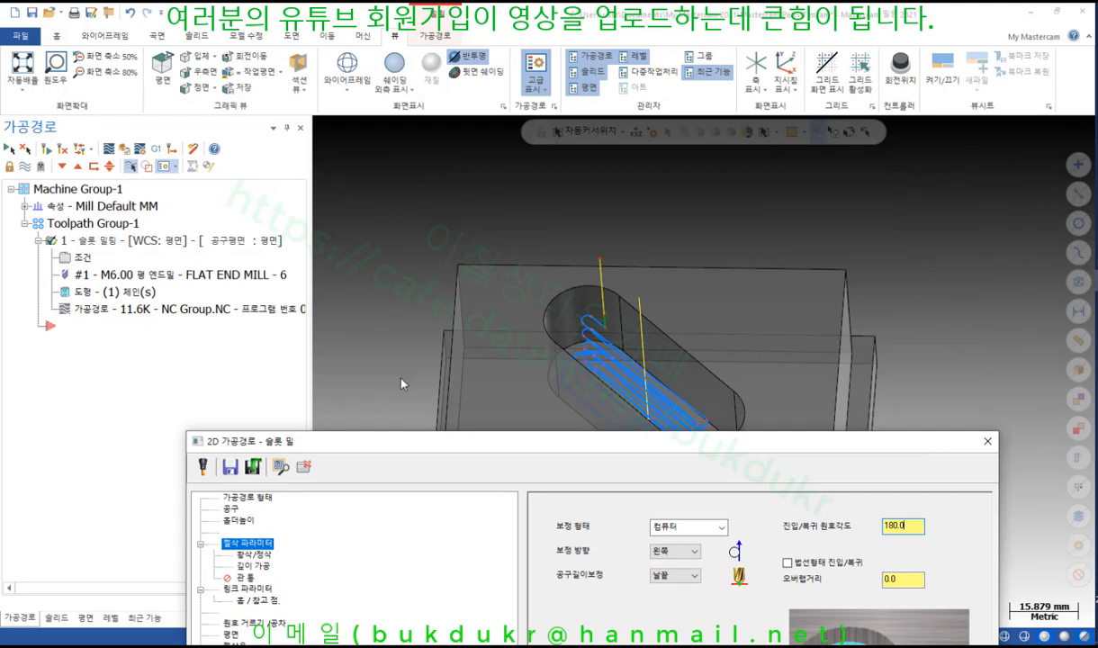
left_click(303, 466)
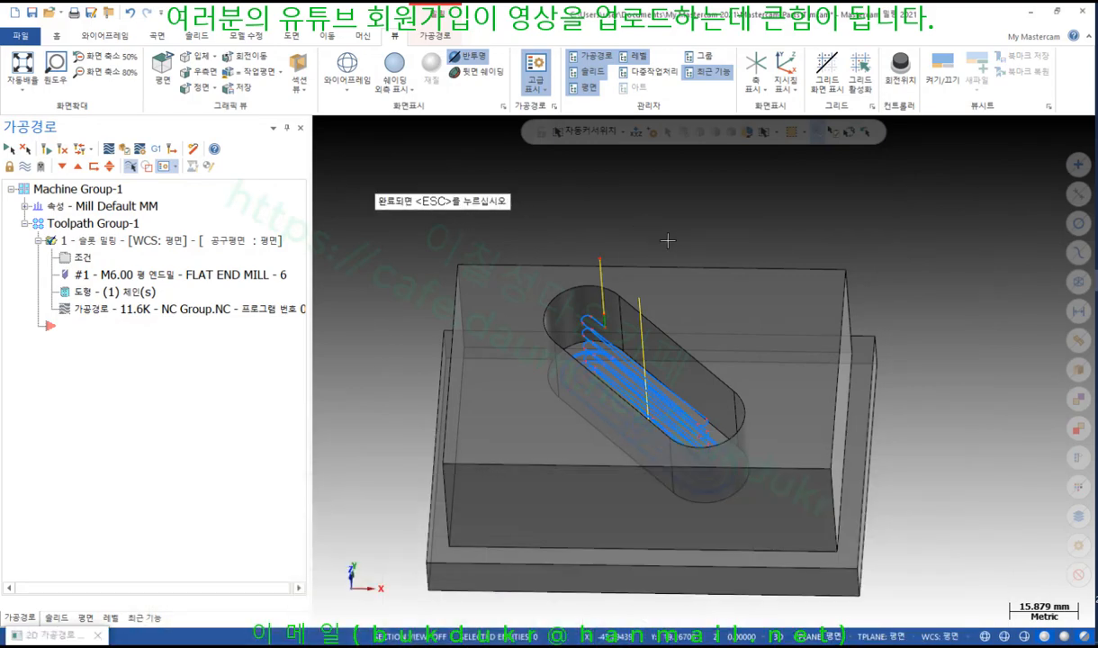
right_click(675, 225)
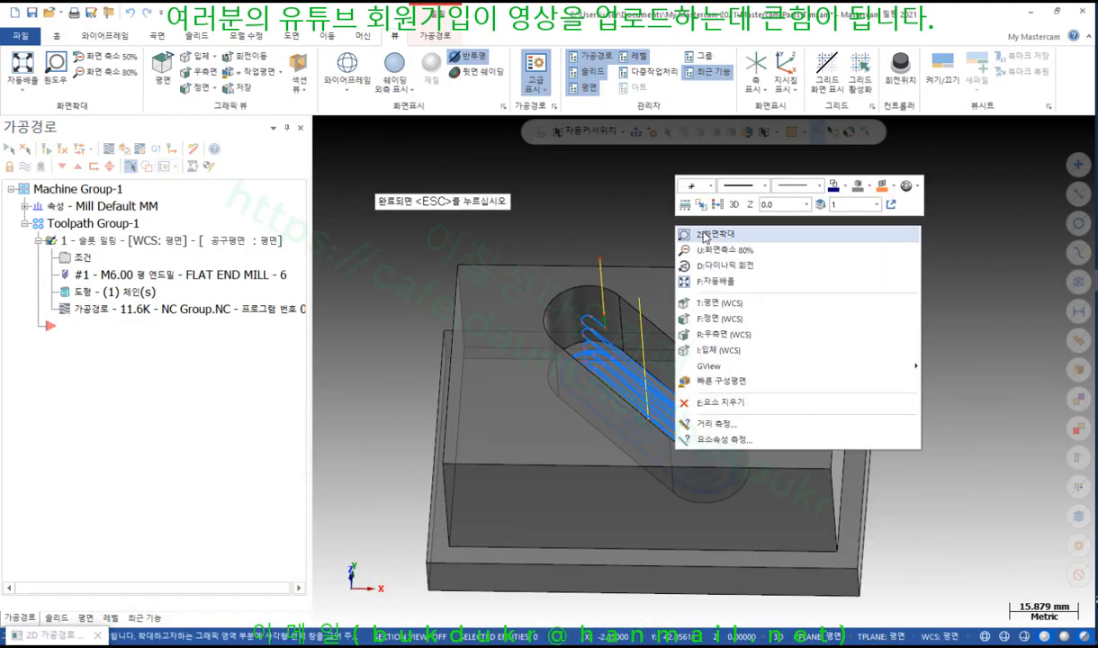
left_click(715, 290)
scroll(728, 421, "up", 3)
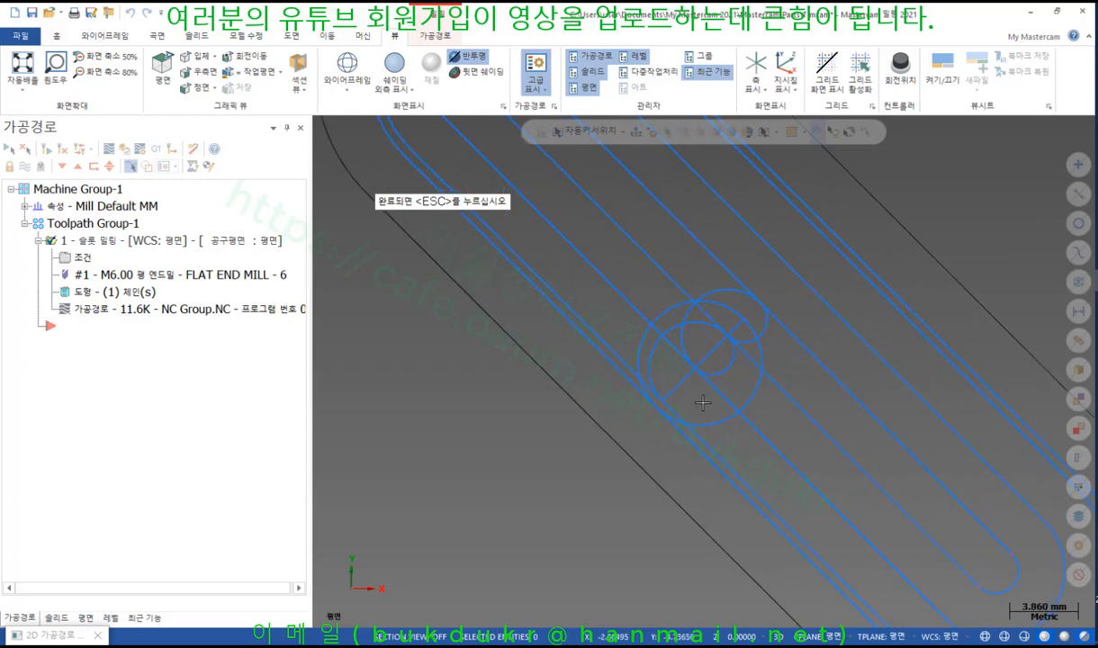
scroll(926, 132, "down", 2)
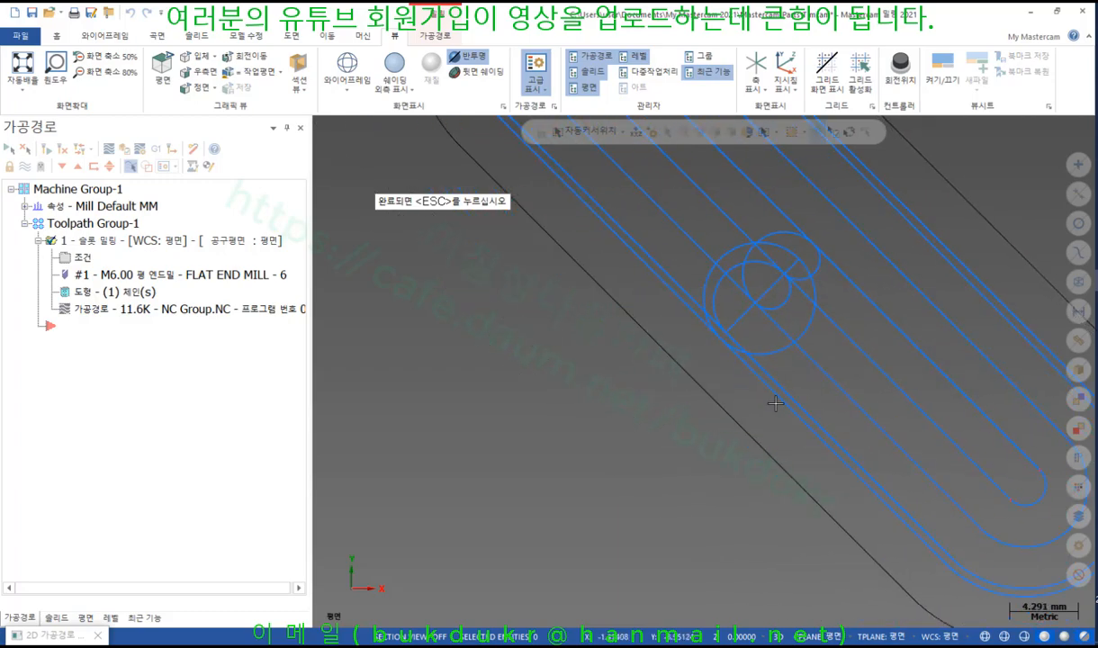
scroll(775, 403, "up", 2)
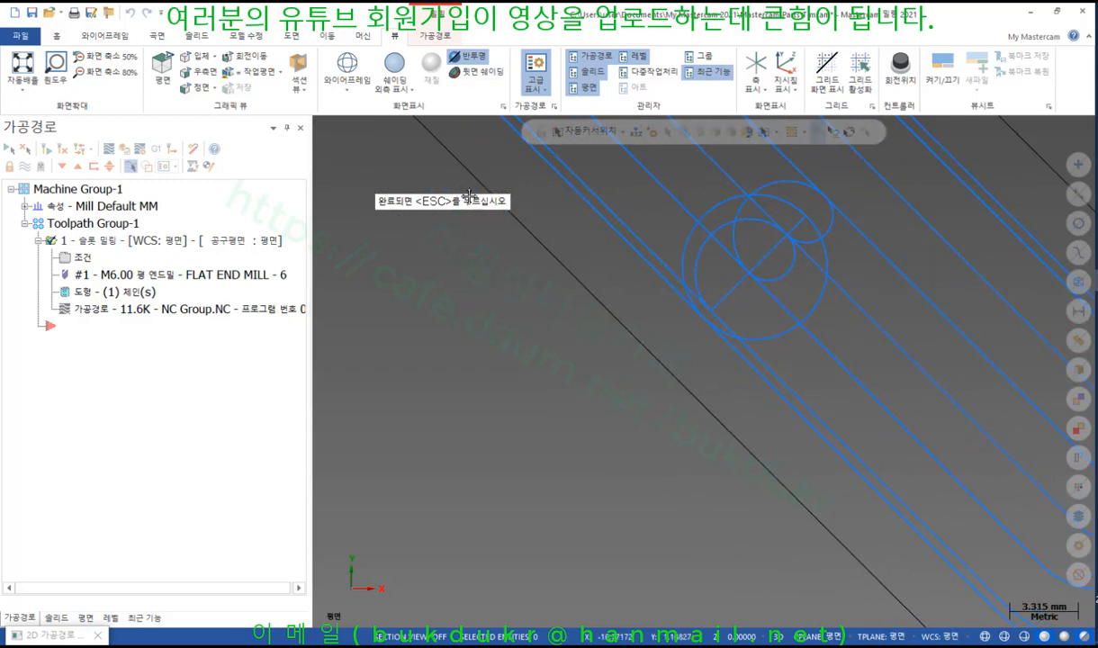
key("Escape")
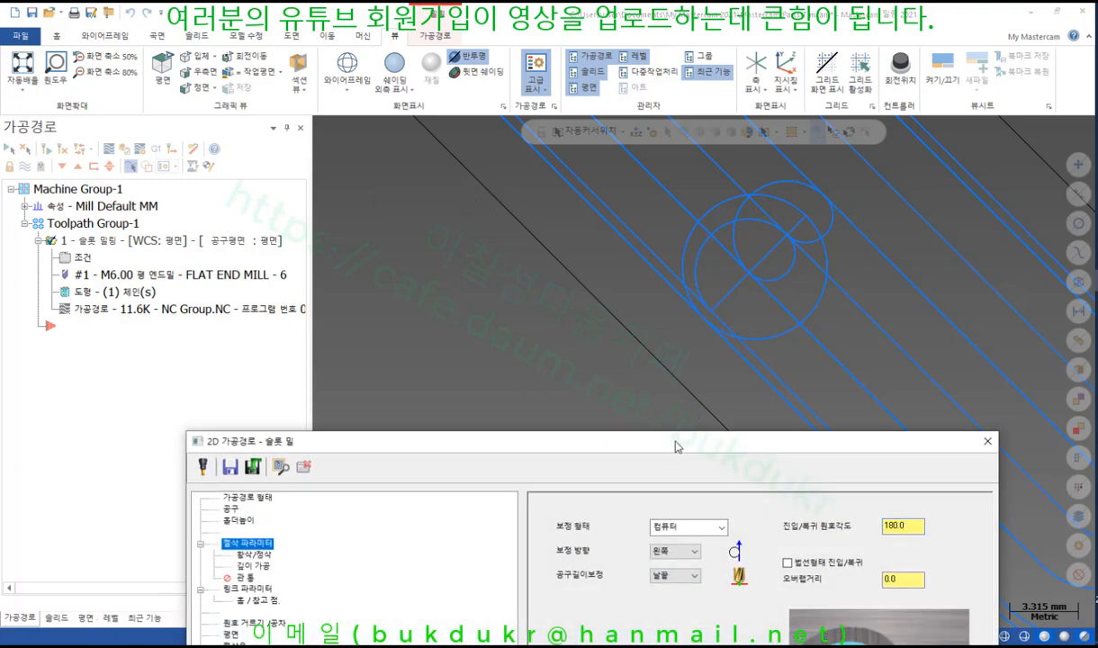
- Trace the entry/exit arcs and box the entry/exit arc angle setting in red with the screen pen, and close the pen
left_click_drag(677, 448, 555, 378)
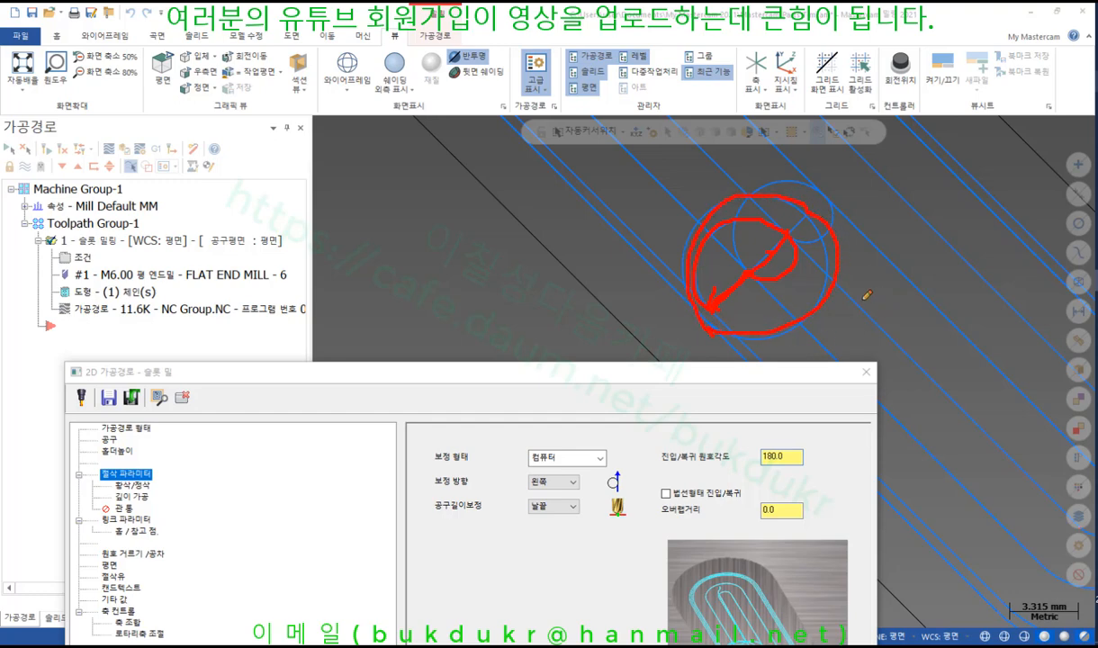
mouse_move(650, 476)
left_mouse_down()
mouse_move(737, 475)
mouse_move(816, 450)
mouse_move(650, 434)
mouse_move(662, 474)
left_mouse_up()
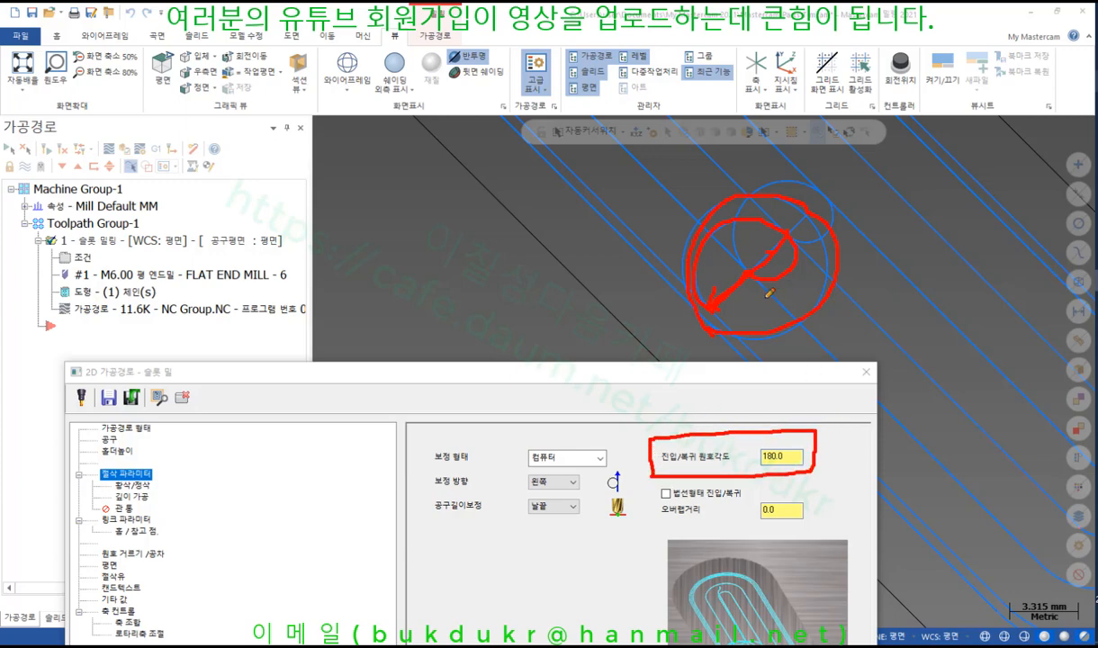
right_click(619, 398)
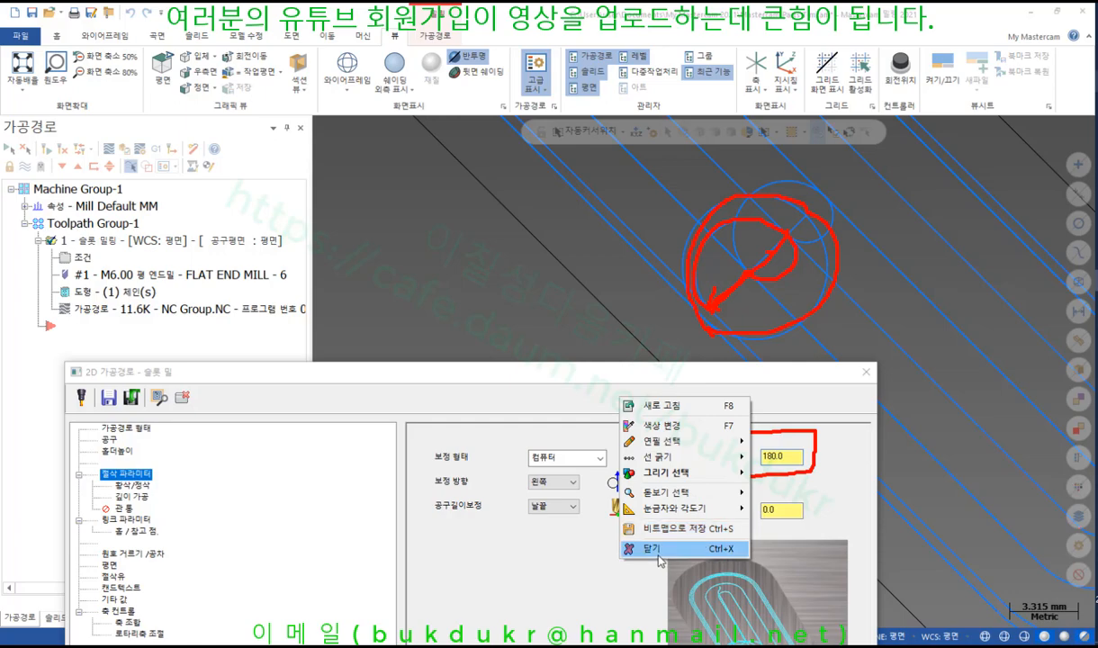
left_click(652, 548)
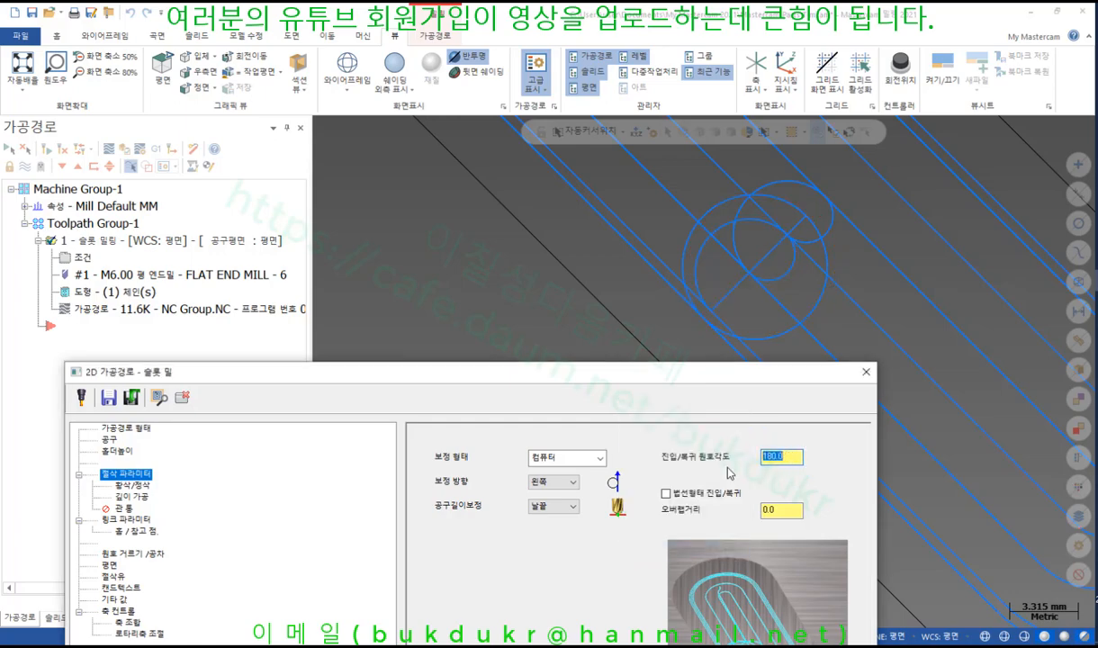
- Preview the toolpath with a 90-degree entry/exit arc angle, and restore the angle to 180 degrees with a new preview
type("90")
left_click(159, 397)
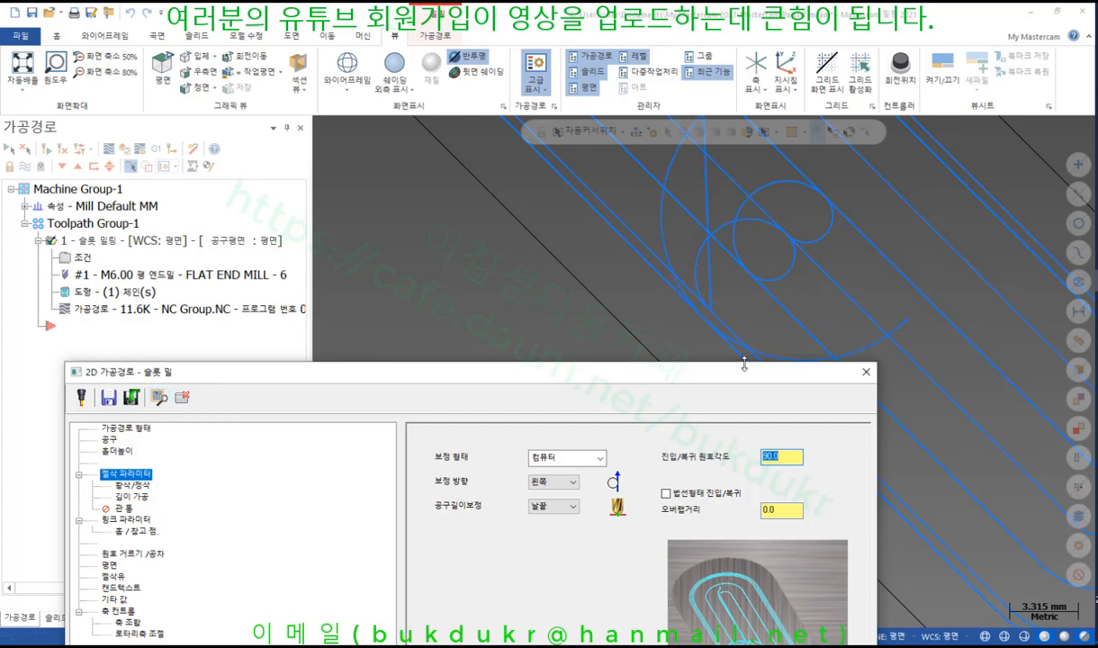
left_click(792, 457)
double_click(790, 458)
type("180")
left_click(160, 399)
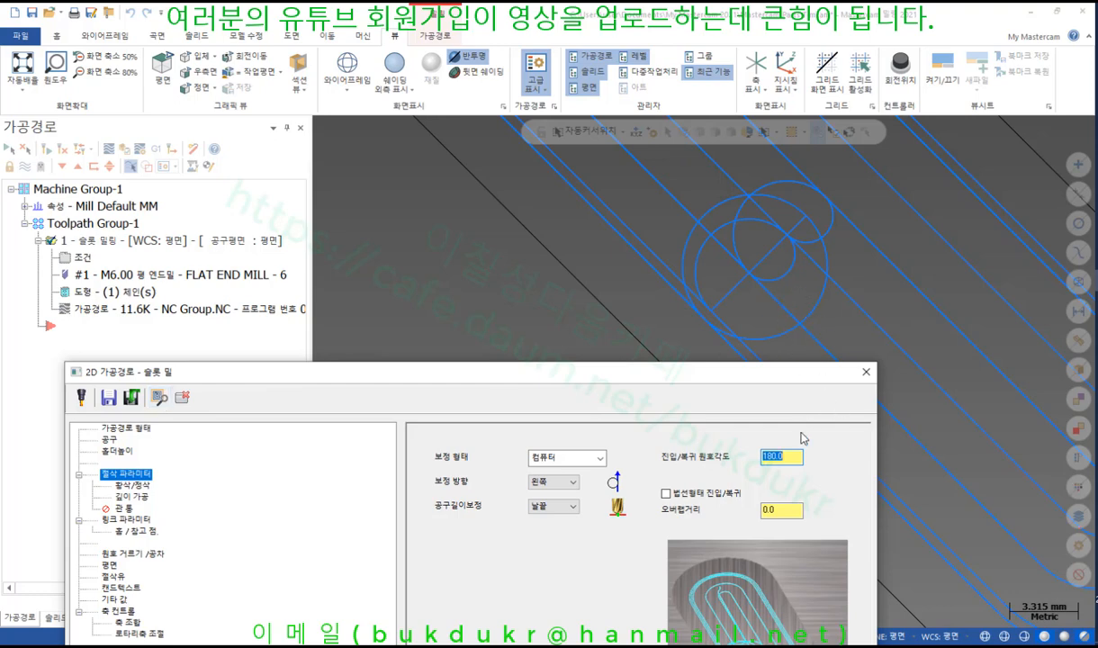
- Set the entry/exit arc angle to 45 degrees and preview the toolpath, keeping the slot's middle in sight
type("45")
key("Return")
left_click(160, 405)
left_click_drag(737, 378, 762, 427)
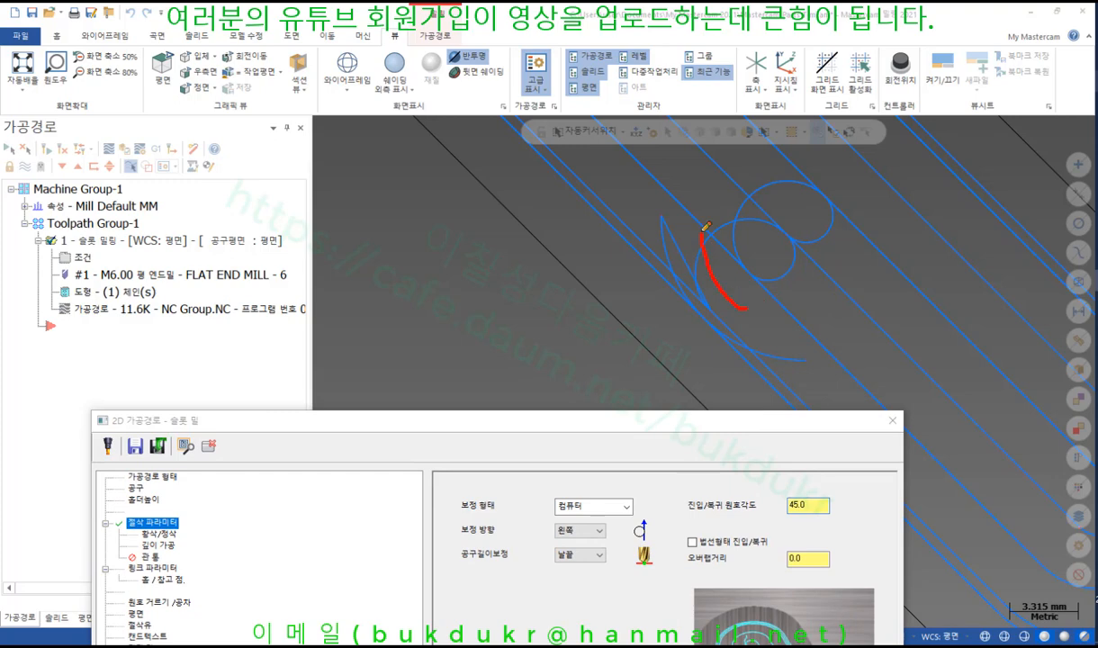
- Mark the roughing and finishing entry/exit arcs, underline the arc angle and perpendicular entry options with the note 정삭, and close the pen
mouse_move(849, 186)
left_mouse_down()
mouse_move(771, 286)
mouse_move(740, 306)
left_mouse_up()
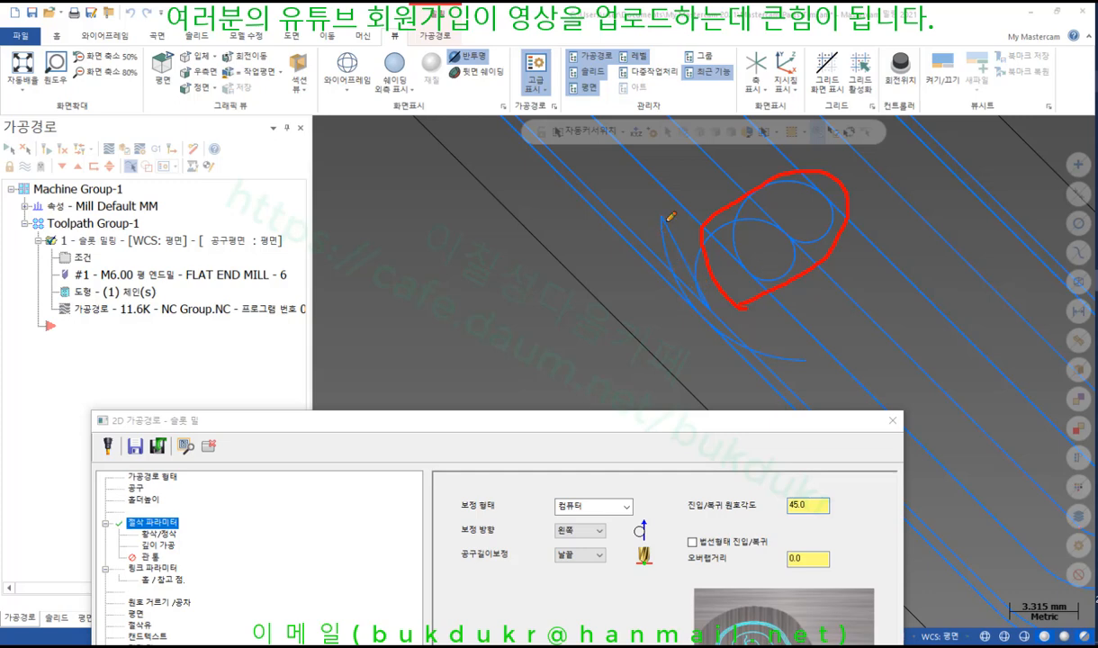
mouse_move(666, 222)
left_mouse_down()
mouse_move(676, 272)
mouse_move(714, 335)
mouse_move(707, 326)
mouse_move(758, 353)
mouse_move(813, 357)
left_mouse_up()
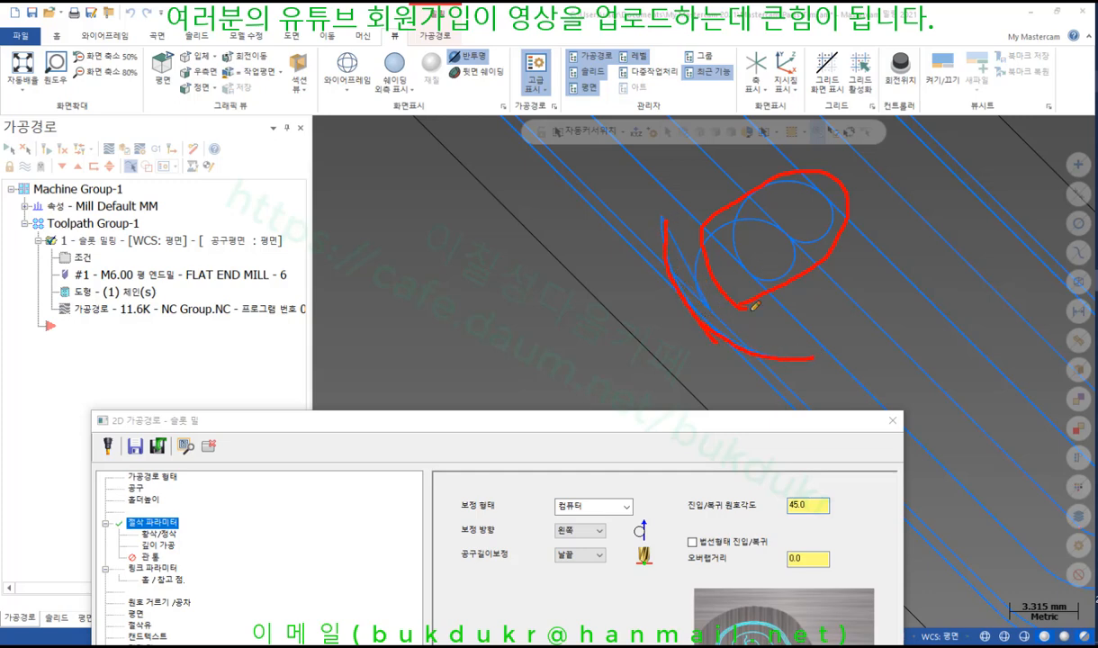
left_click_drag(668, 521, 835, 521)
mouse_move(762, 458)
left_mouse_down()
mouse_move(779, 454)
mouse_move(760, 473)
left_mouse_up()
left_click_drag(769, 465, 786, 468)
mouse_move(781, 468)
left_mouse_down()
mouse_move(774, 476)
mouse_move(814, 462)
left_mouse_up()
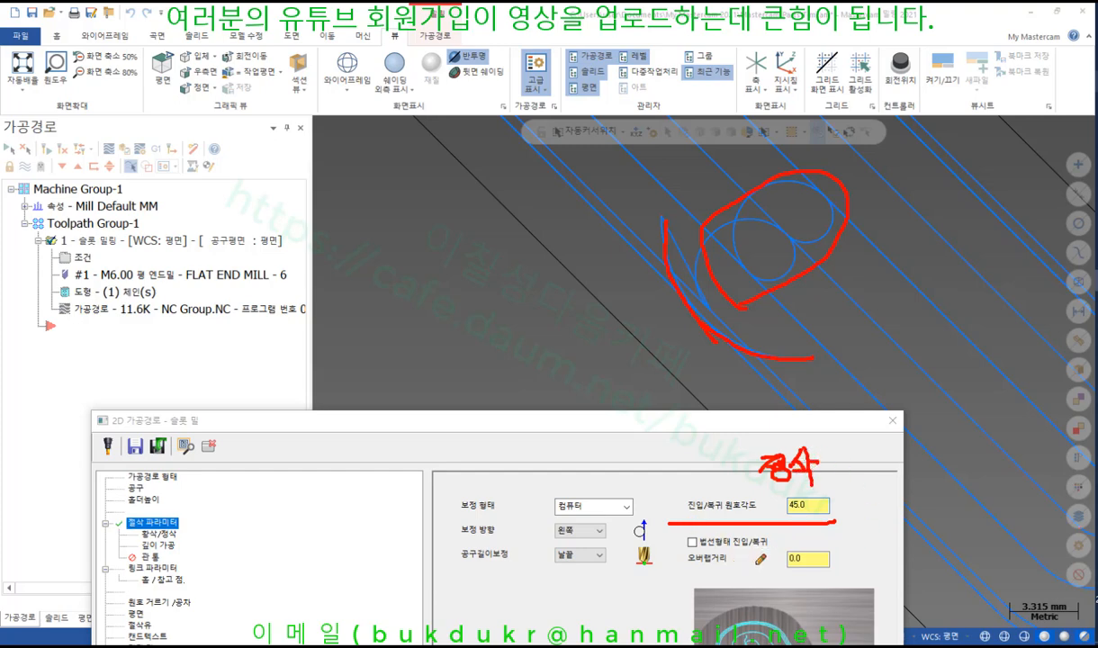
left_click_drag(688, 549, 776, 540)
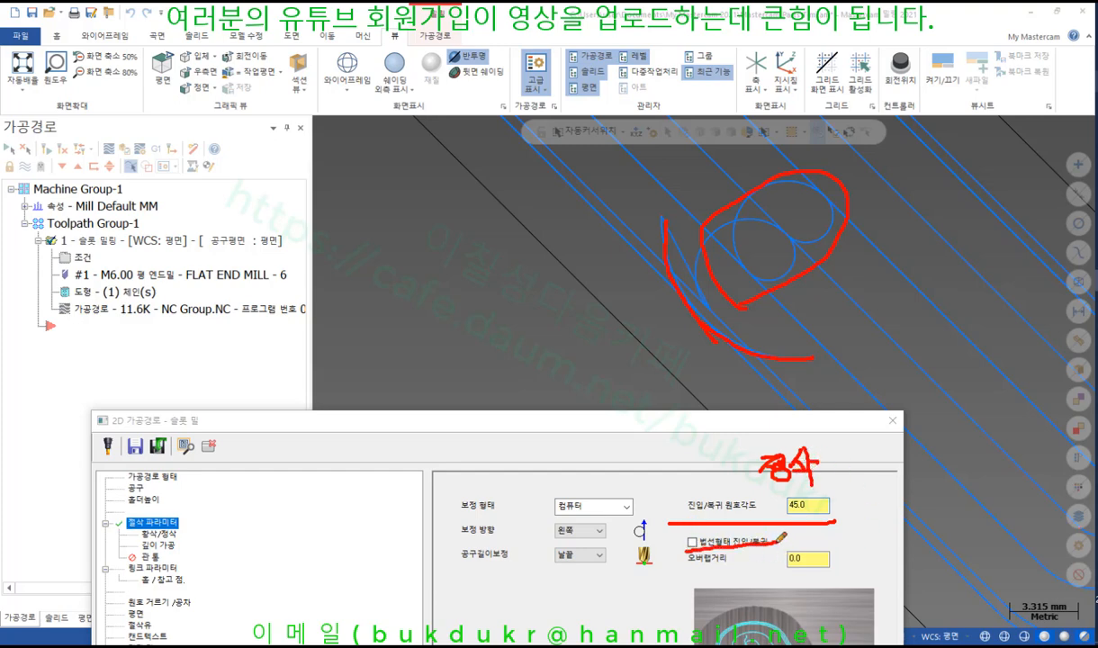
right_click(495, 305)
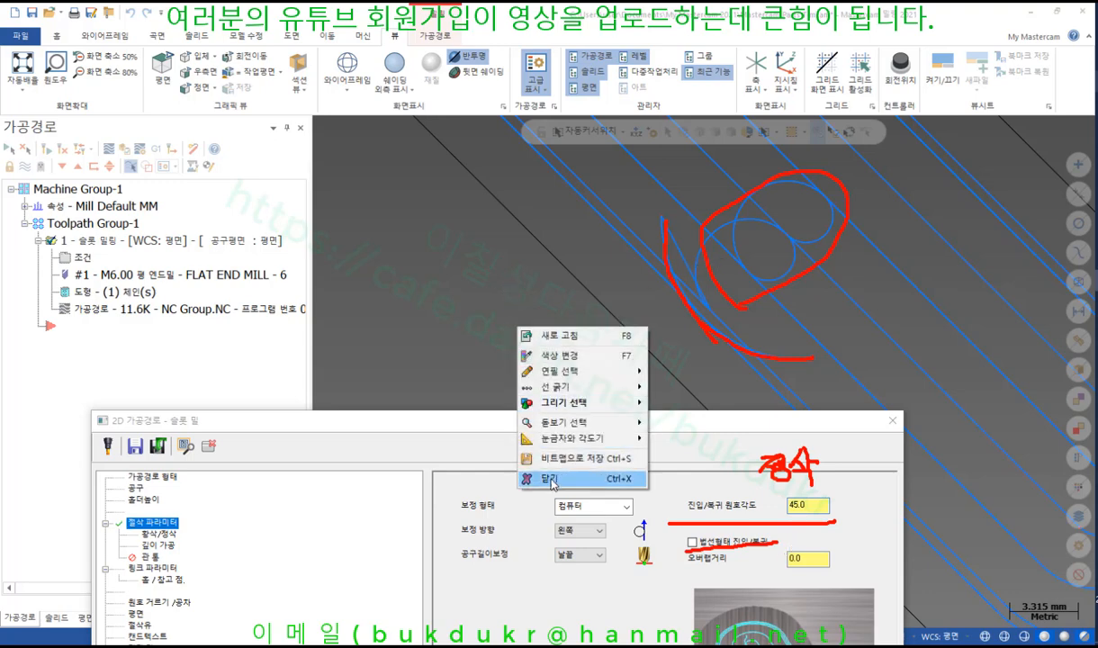
left_click(531, 458)
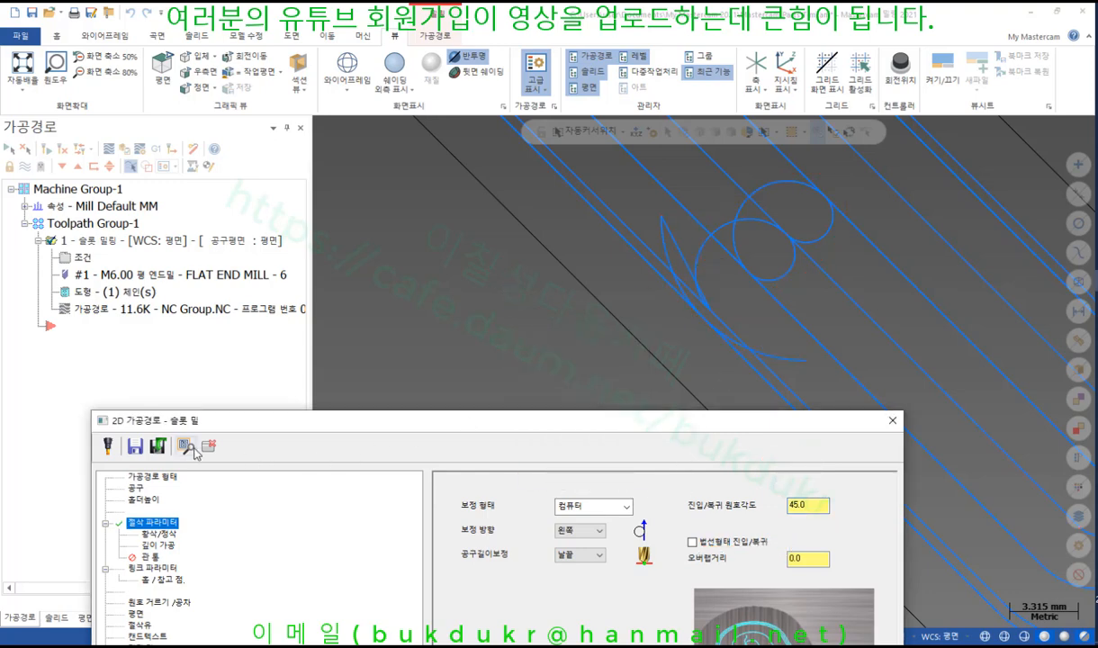
- Enable perpendicular entry/exit and preview the toolpath
left_click(695, 545)
left_click(184, 445)
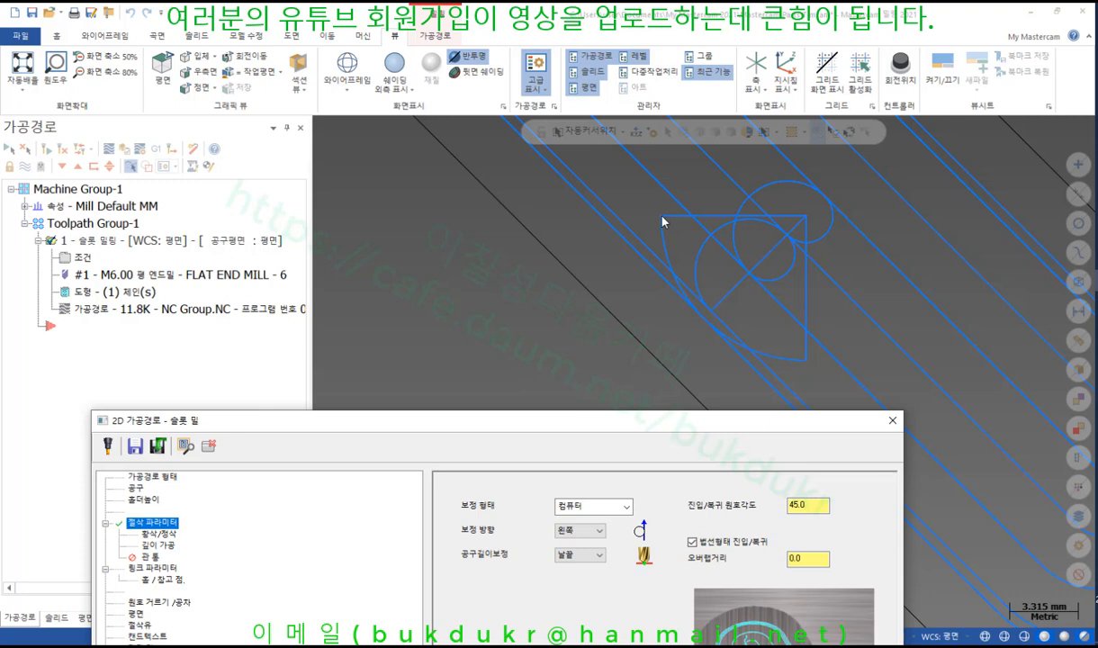
- Trace the perpendicular entry and exit lines and 45-degree arcs in red, box the arc angle value, and close the screen pen
left_click(1096, 82)
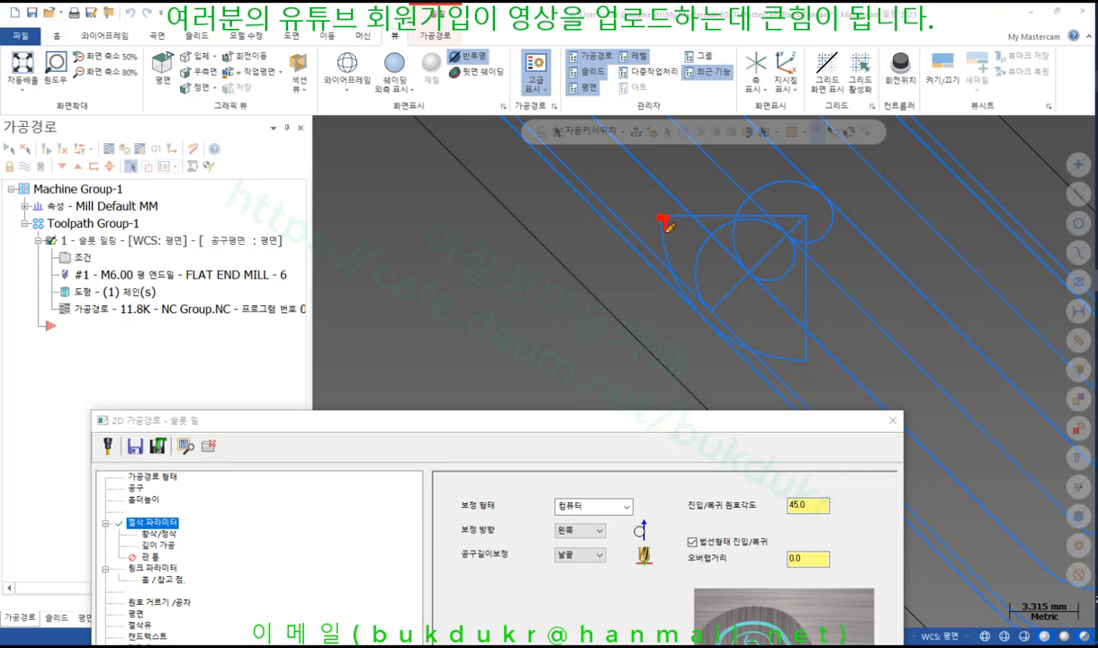
left_click_drag(664, 225, 707, 325)
mouse_move(829, 518)
left_mouse_down()
mouse_move(781, 517)
mouse_move(842, 491)
mouse_move(834, 519)
mouse_move(824, 518)
left_mouse_up()
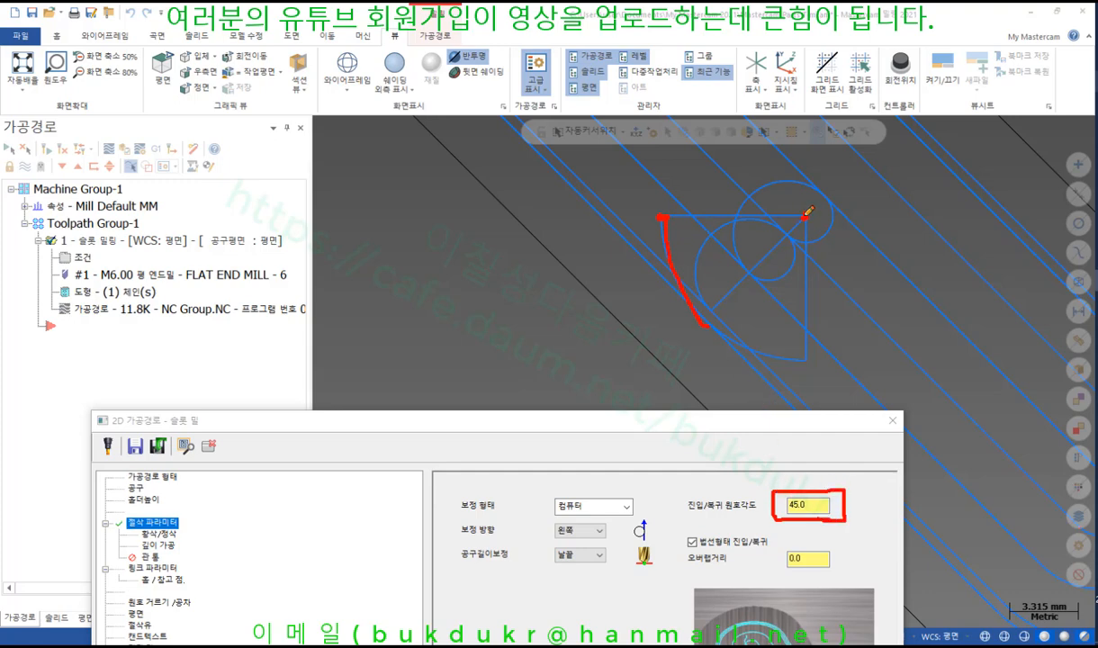
mouse_move(806, 214)
left_mouse_down()
mouse_move(670, 218)
mouse_move(668, 227)
left_mouse_up()
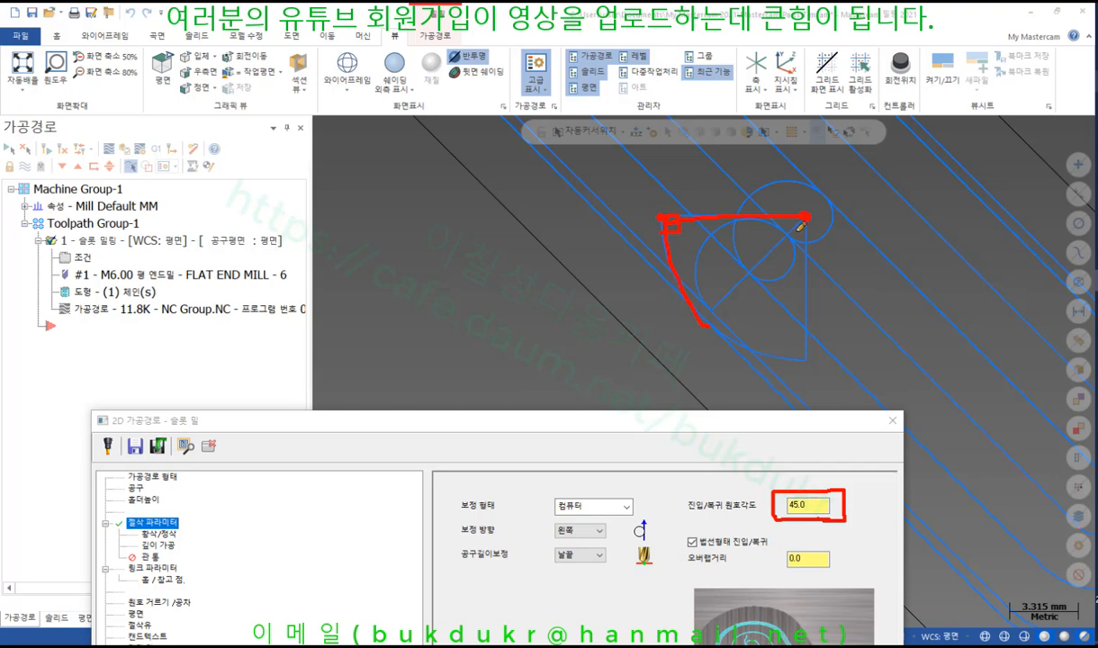
left_click_drag(809, 213, 700, 219)
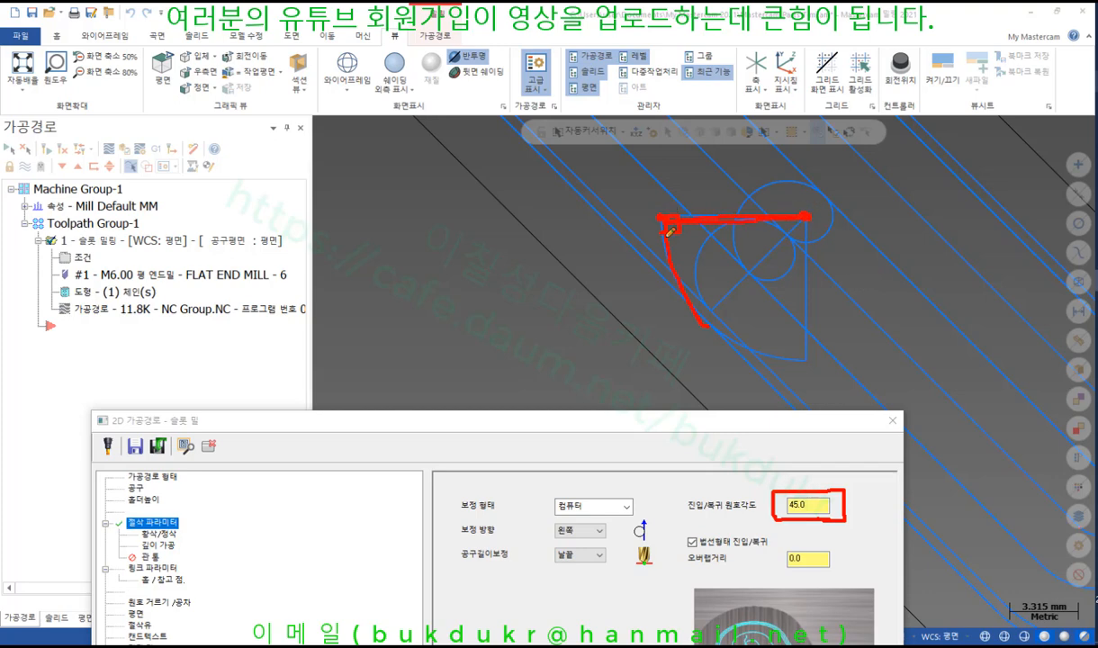
mouse_move(688, 294)
left_mouse_down()
mouse_move(717, 332)
mouse_move(810, 357)
mouse_move(801, 219)
left_mouse_up()
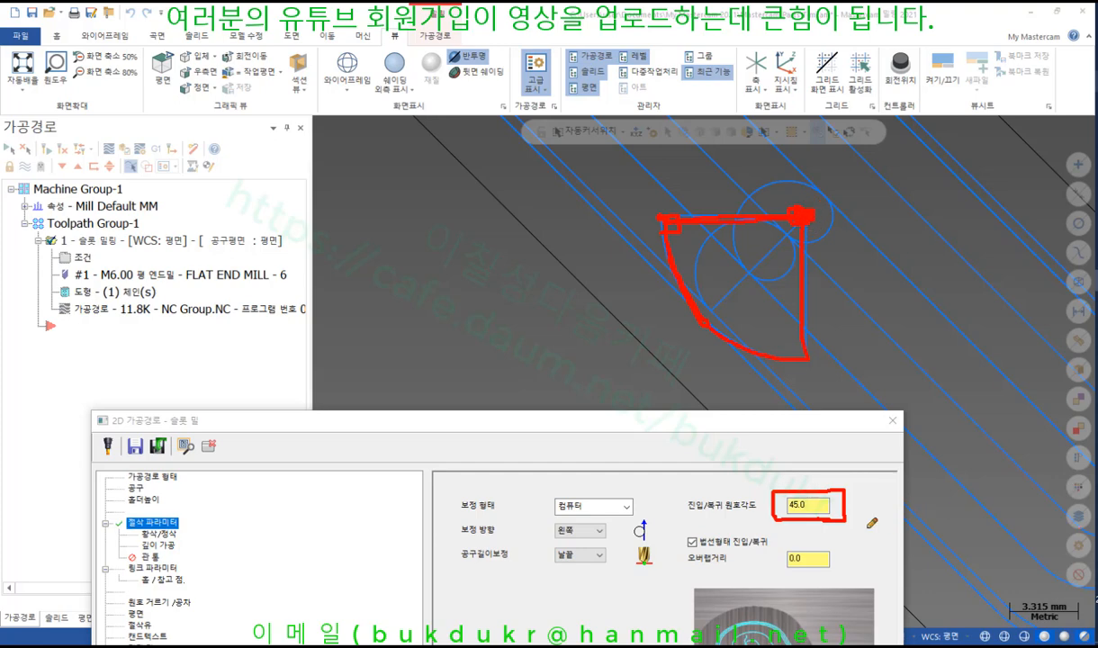
left_click_drag(680, 555, 772, 556)
right_click(638, 429)
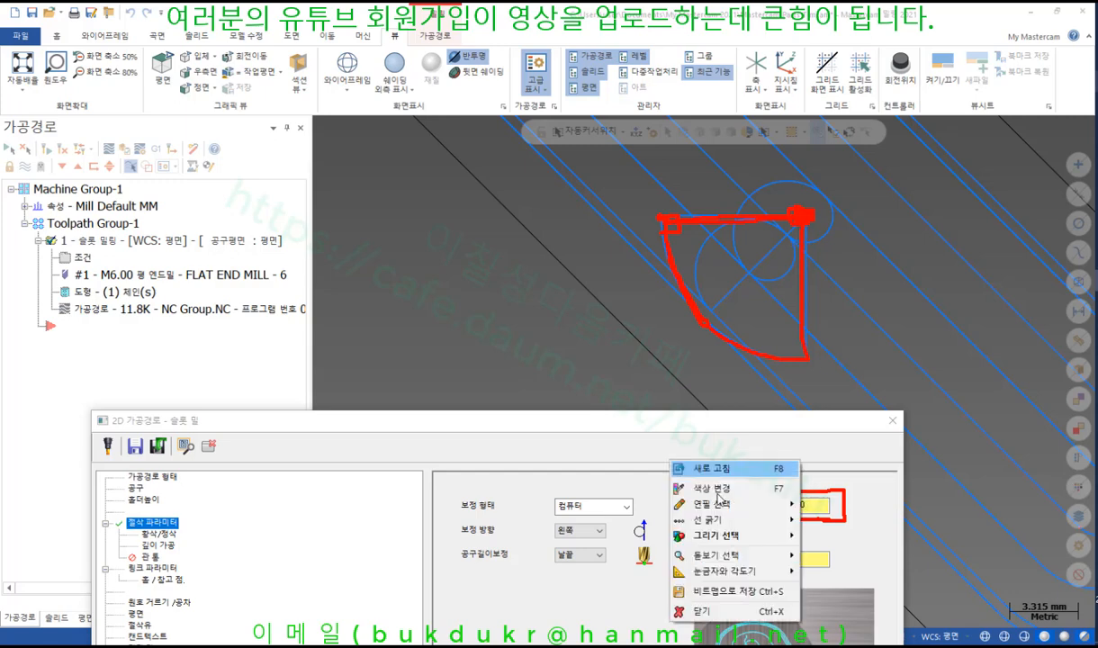
left_click(648, 586)
- Disable perpendicular entry/exit and preview the toolpath again
left_click(692, 543)
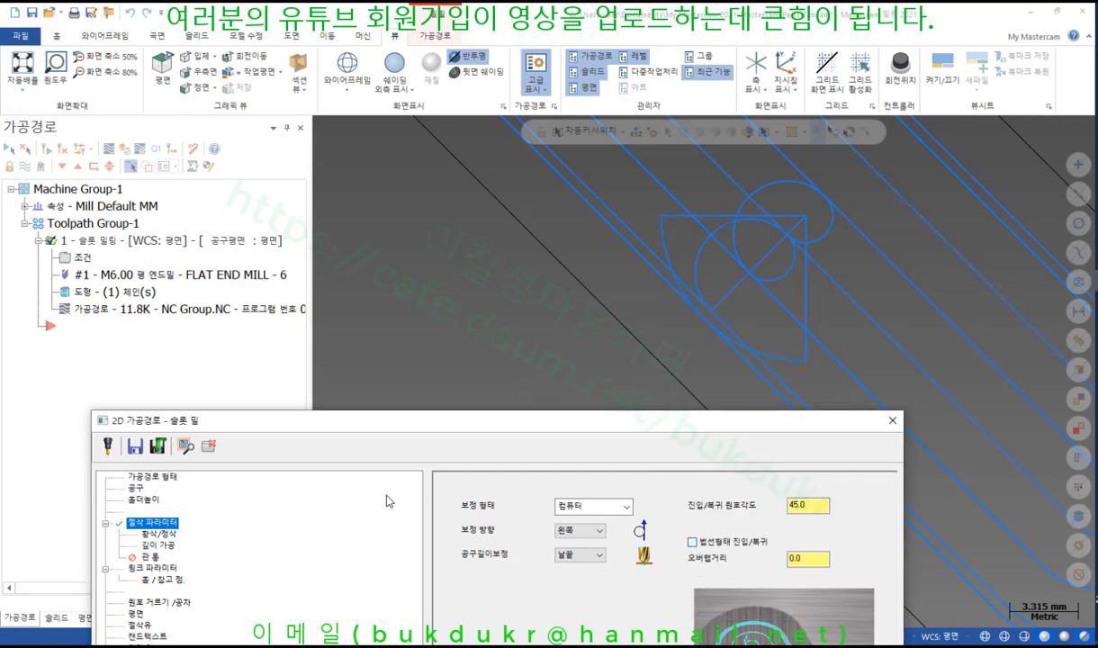
left_click(185, 446)
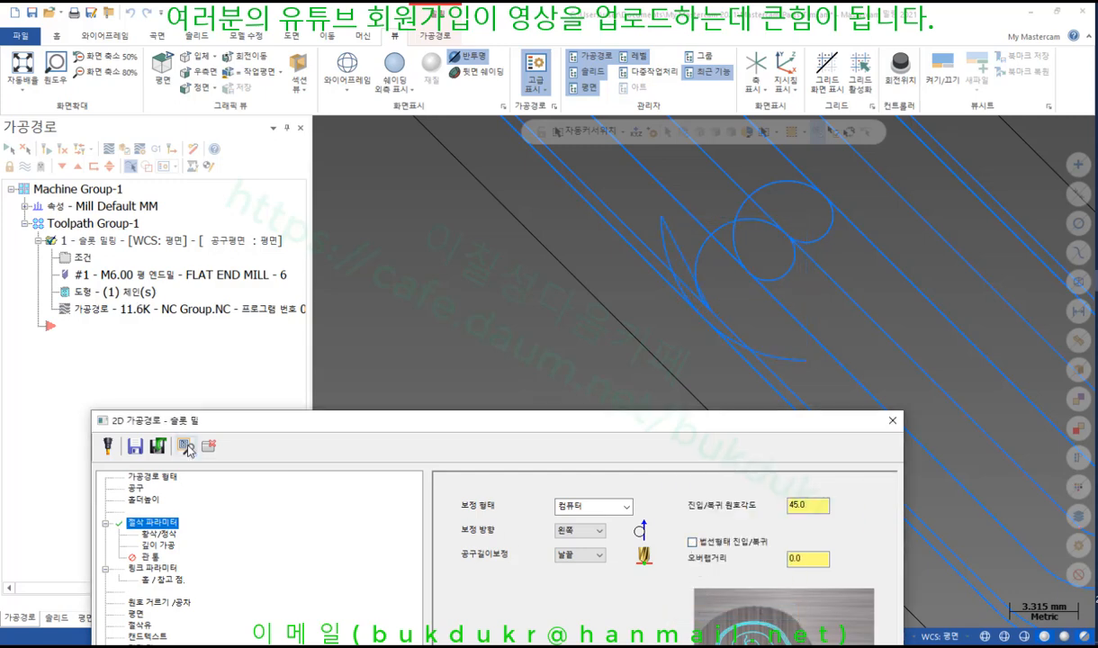
- Mark the roughing circles' contact point with a red X, trace the finishing entry arc, and underline the perpendicular entry/exit option
left_click(794, 245)
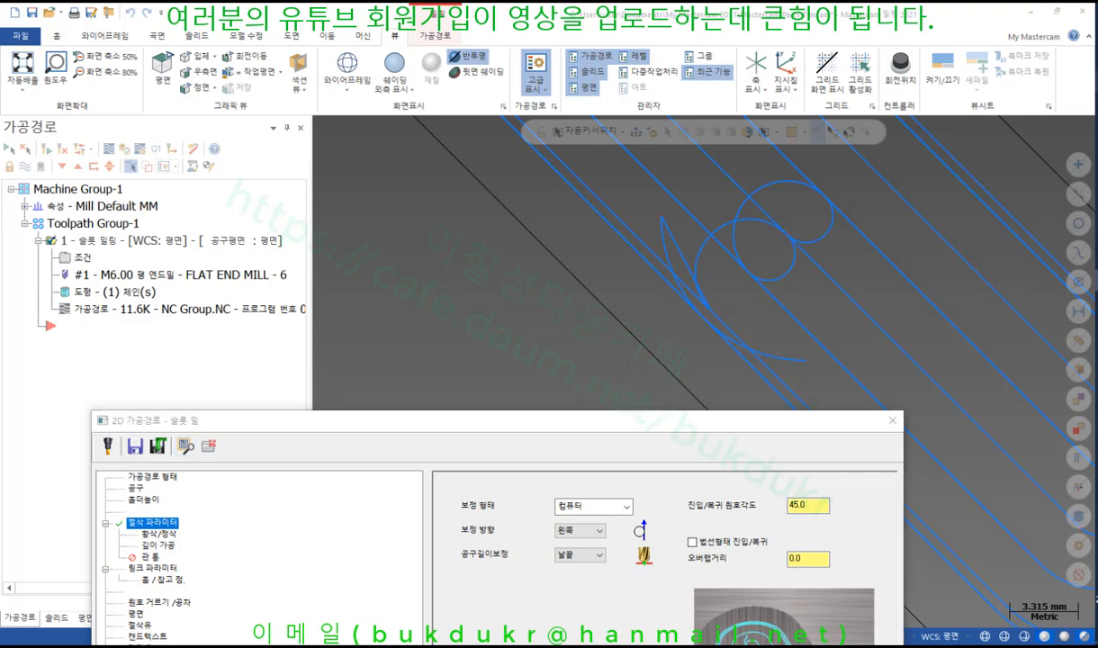
left_click(790, 236)
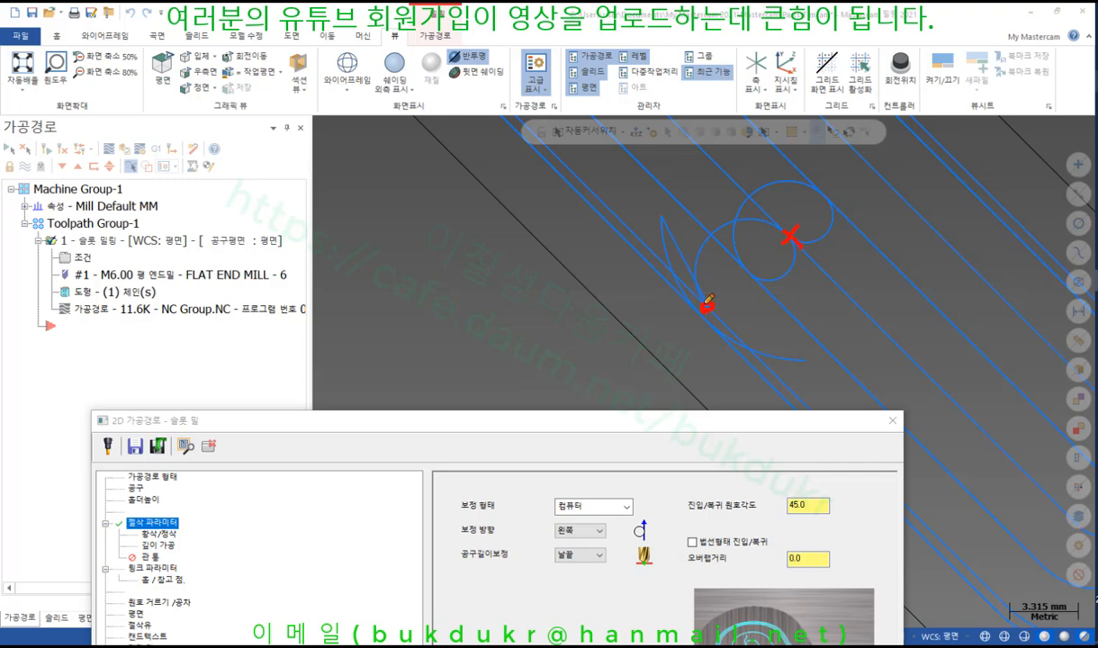
mouse_move(707, 300)
left_mouse_down()
mouse_move(661, 221)
mouse_move(673, 261)
mouse_move(745, 345)
left_mouse_up()
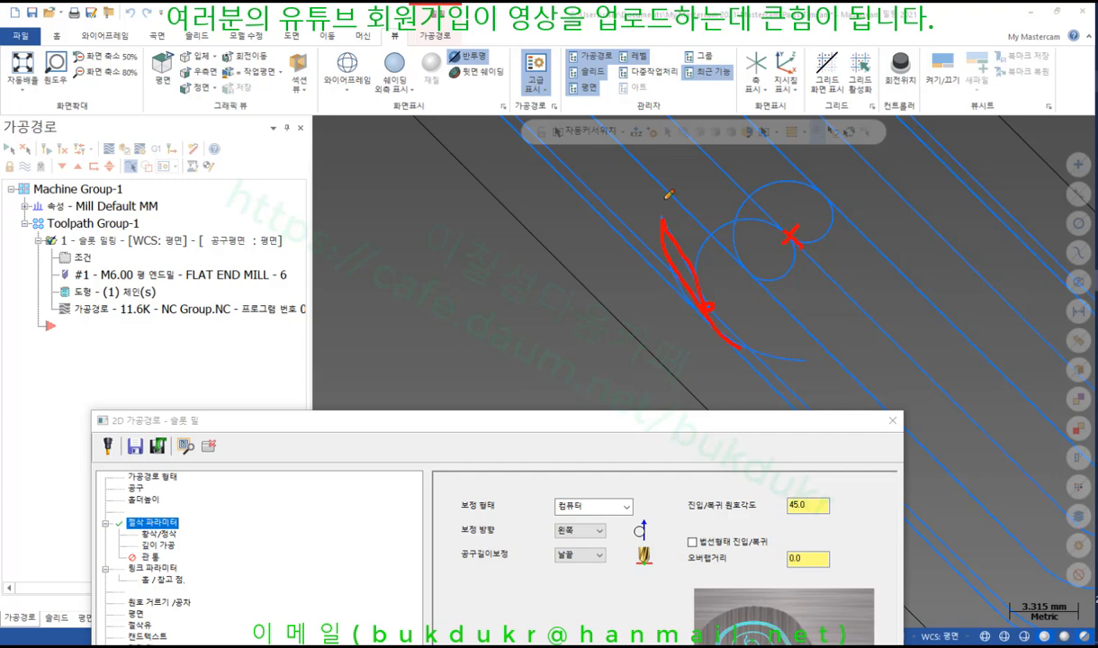
left_click_drag(680, 546, 772, 543)
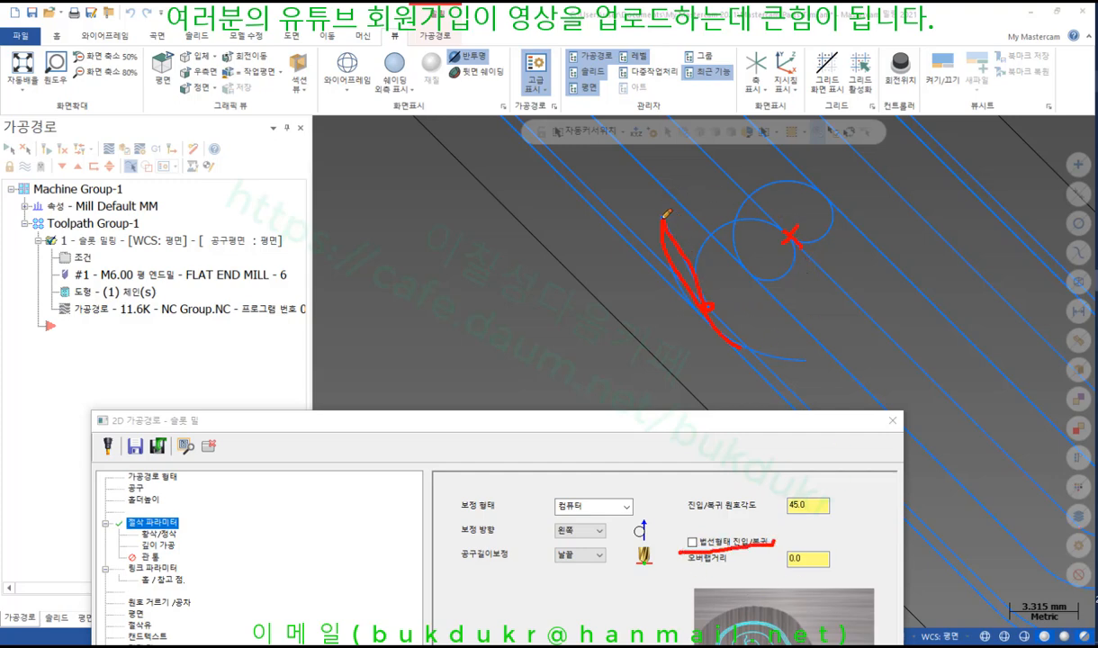
- Draw red horizontal and vertical lines to the entry and exit arc ends, circle both ends, underline perpendicular entry/exit again, and close the pen
left_click_drag(796, 218, 660, 221)
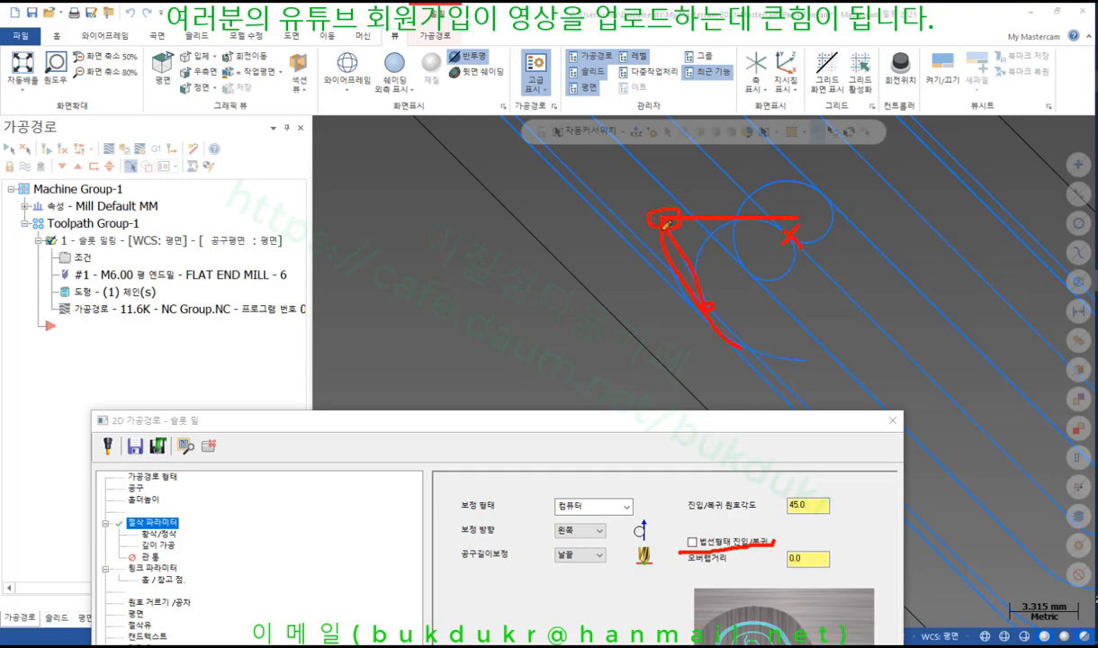
left_click_drag(796, 342, 795, 219)
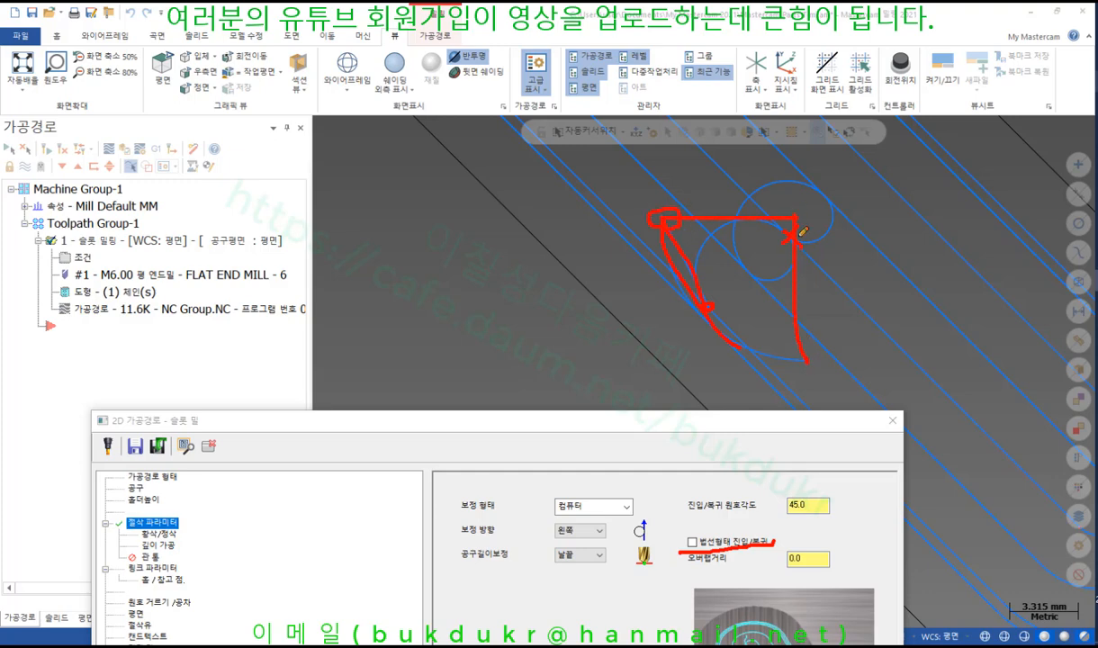
mouse_move(797, 360)
left_mouse_down()
mouse_move(833, 362)
mouse_move(805, 336)
left_mouse_up()
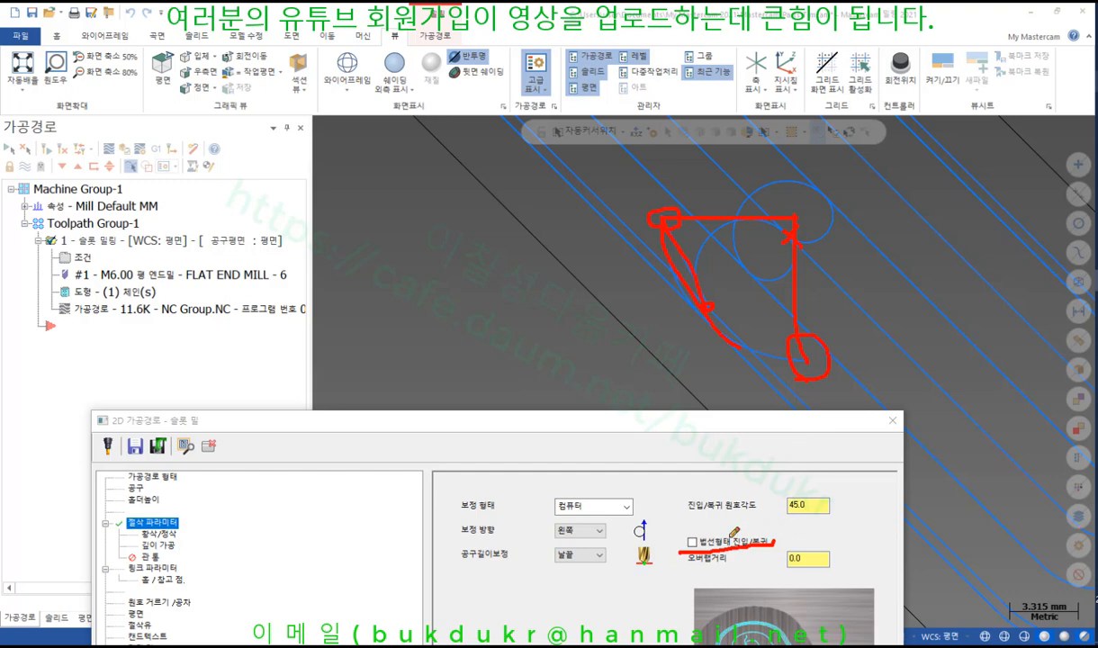
left_click_drag(679, 545, 774, 546)
right_click(820, 461)
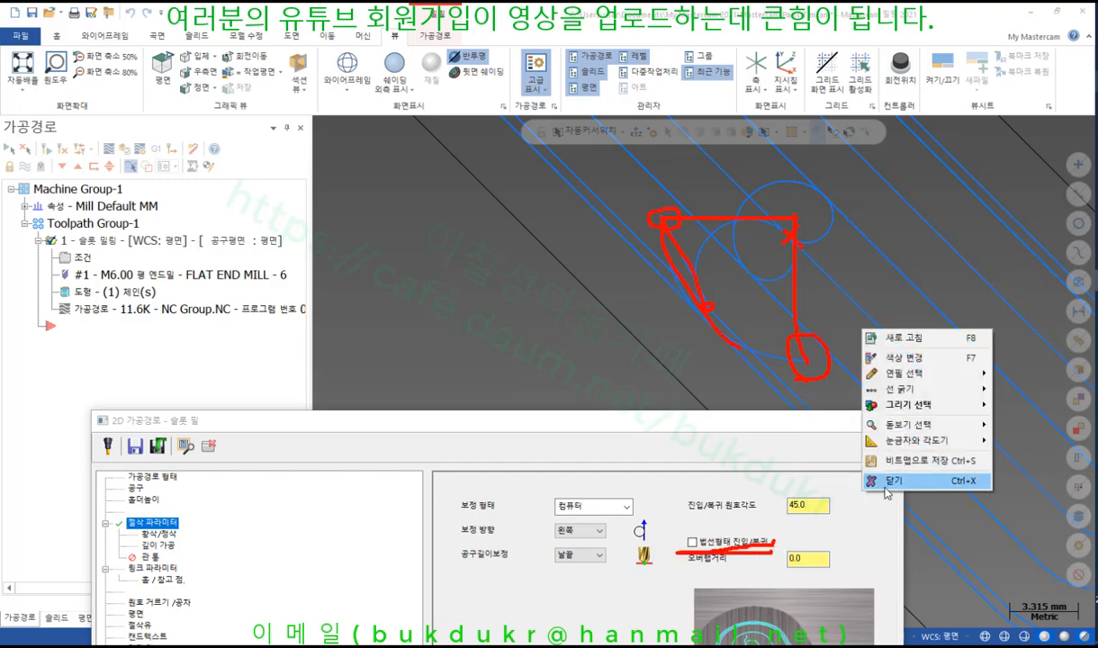
left_click(833, 464)
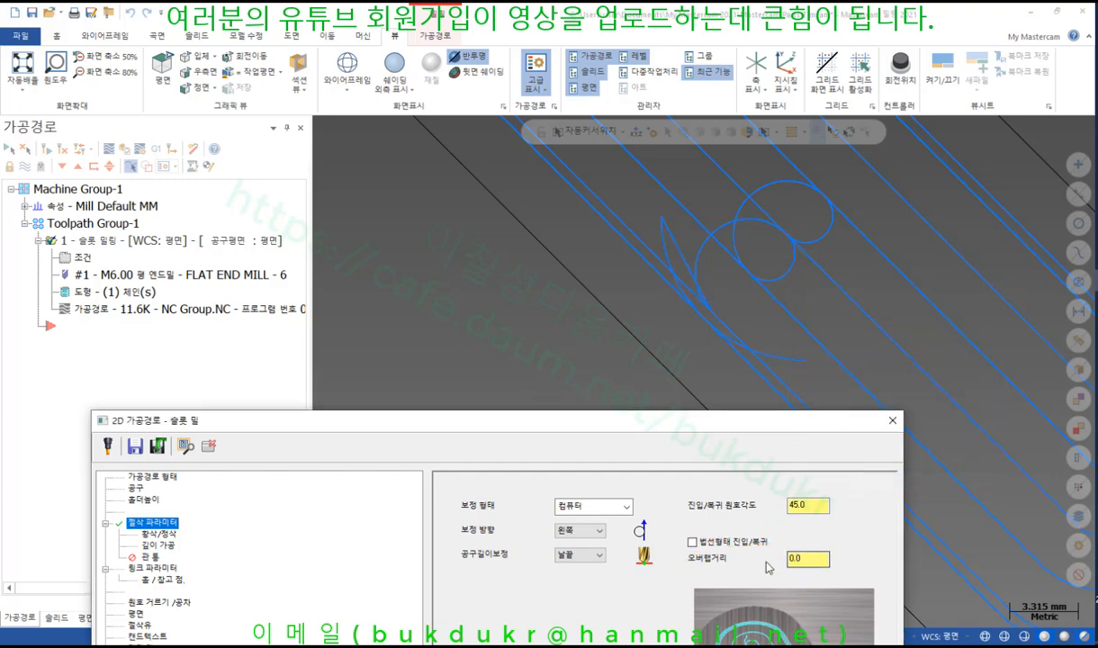
- Trace the finishing entry and exit arcs in red and mark the point where they meet with a crossing line
double_click(815, 560)
left_click(1097, 103)
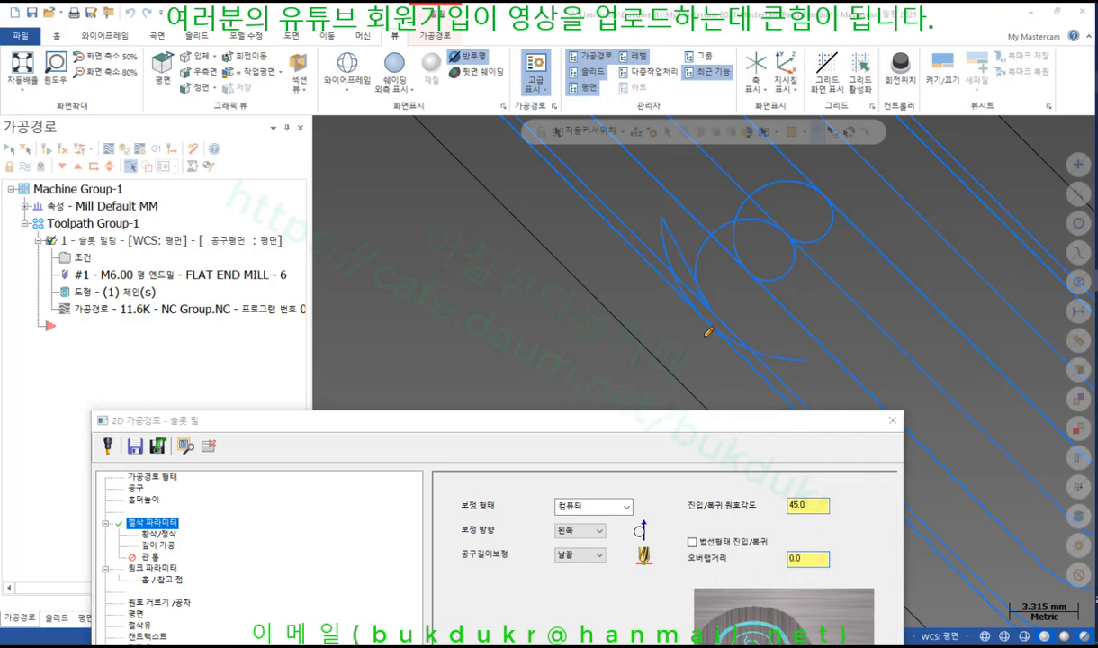
left_click_drag(717, 306, 694, 340)
mouse_move(663, 218)
left_mouse_down()
mouse_move(690, 291)
mouse_move(720, 331)
mouse_move(808, 356)
left_mouse_up()
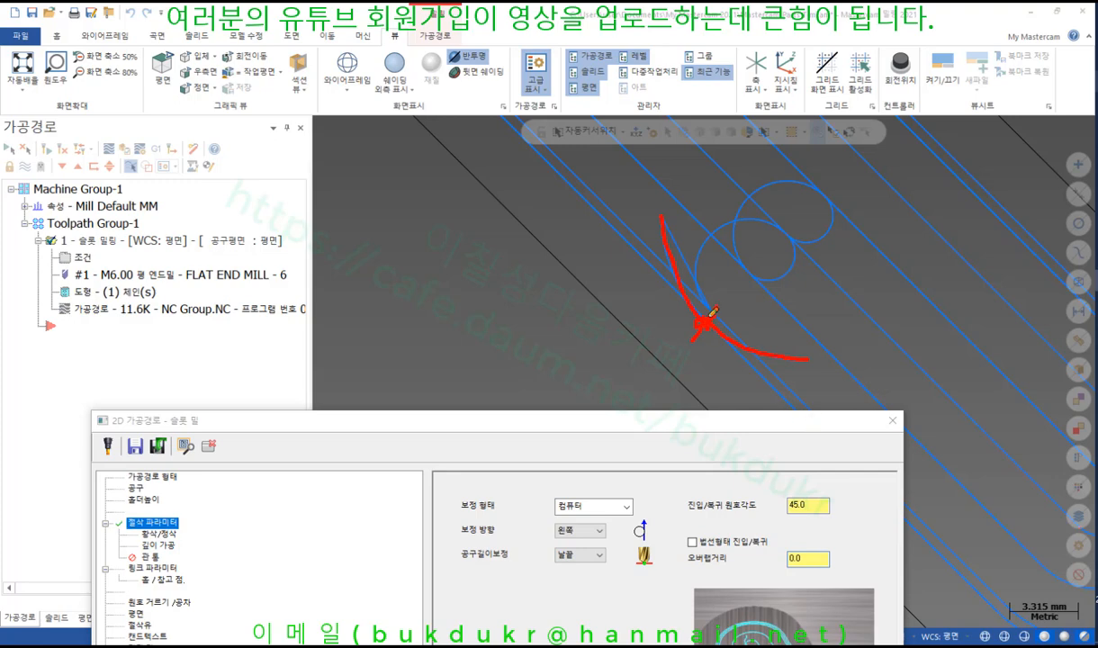
left_click_drag(706, 317, 675, 360)
- Underline the overlap distance setting, sketch an exit arc shifted by 3 along the wall with the note 3, and close the pen
left_click_drag(687, 568, 853, 570)
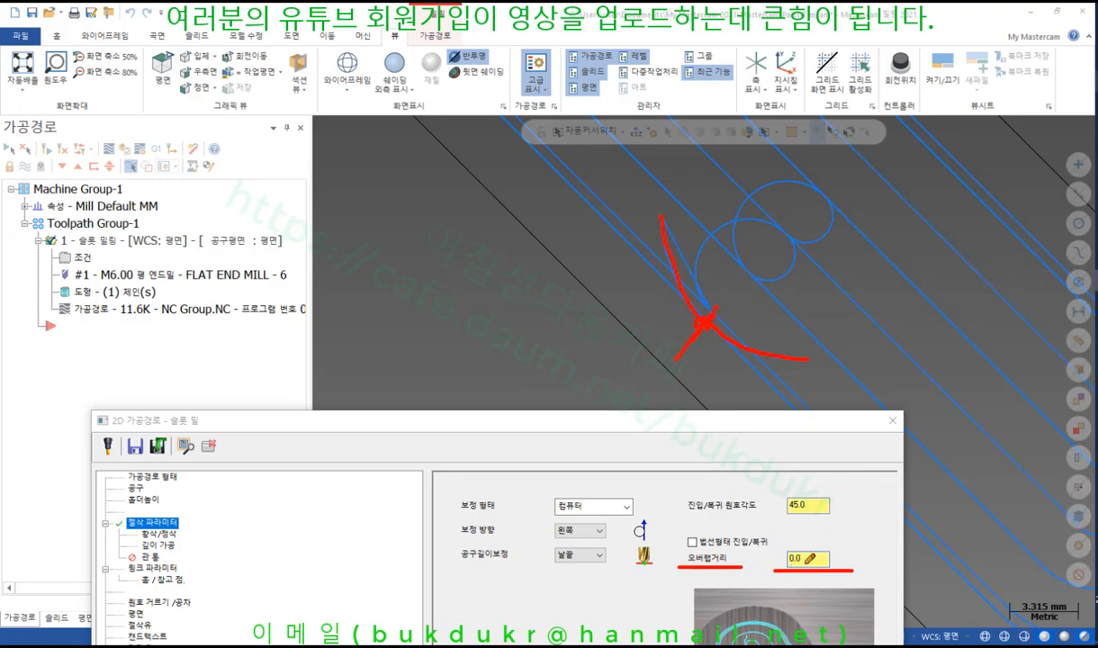
mouse_move(792, 537)
left_mouse_down()
mouse_move(805, 542)
mouse_move(796, 551)
left_mouse_up()
mouse_move(730, 315)
left_mouse_down()
mouse_move(762, 339)
mouse_move(731, 390)
left_mouse_up()
mouse_move(715, 317)
left_mouse_down()
mouse_move(727, 349)
mouse_move(758, 367)
mouse_move(884, 359)
left_mouse_up()
right_click(929, 301)
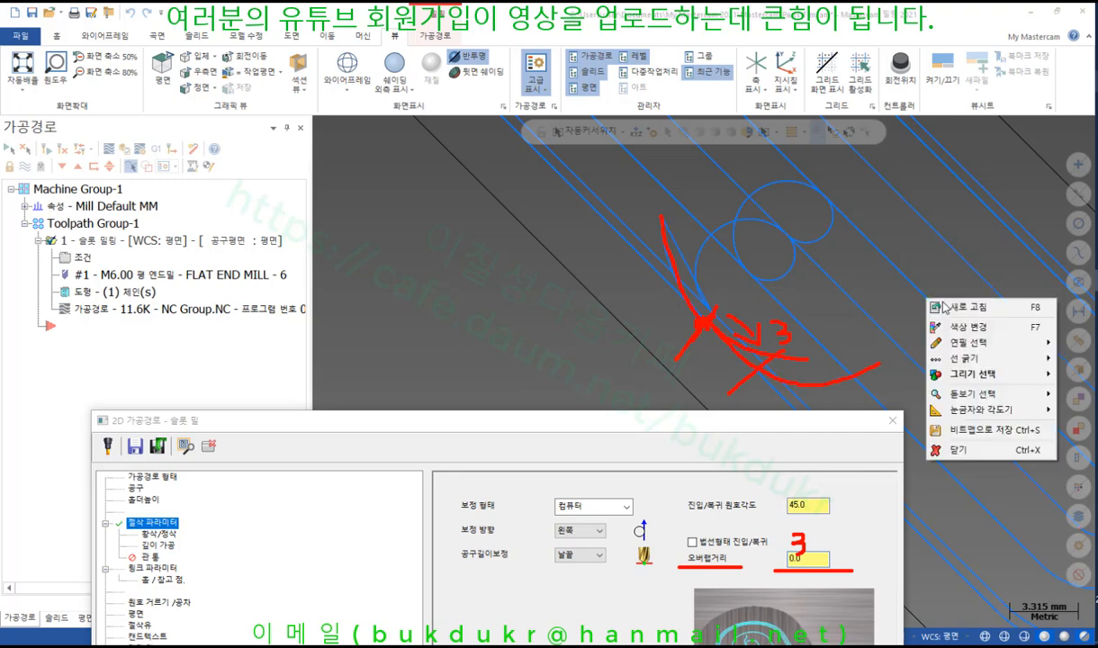
left_click(958, 451)
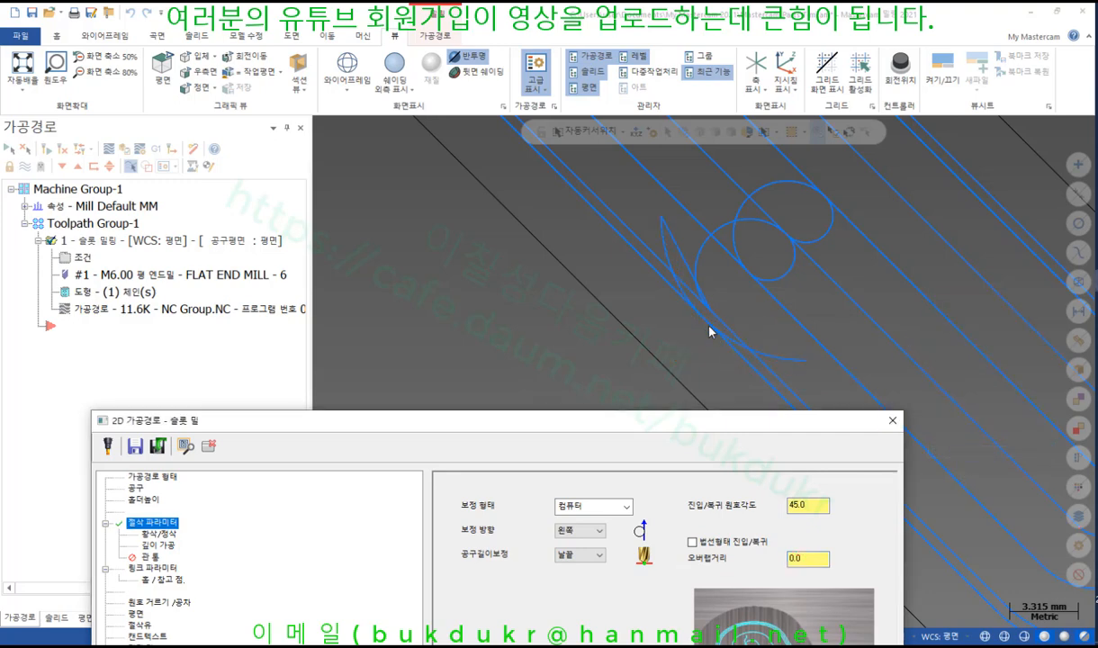
- Set the overlap distance to 3.0 and preview the updated toolpath
left_click(797, 556)
type("3")
key("Return")
- Mark the overlap between the entry and exit arcs with red limit lines, an arrow and the note 3, box the overlap value, and close the pen
left_click(952, 270)
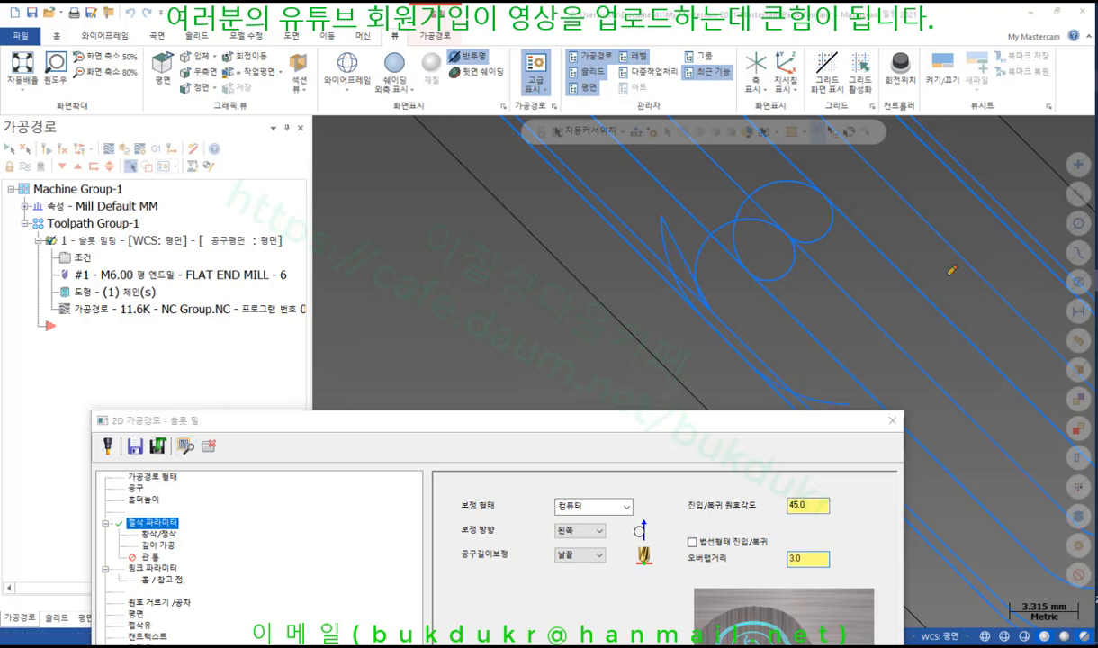
left_click_drag(758, 359, 739, 377)
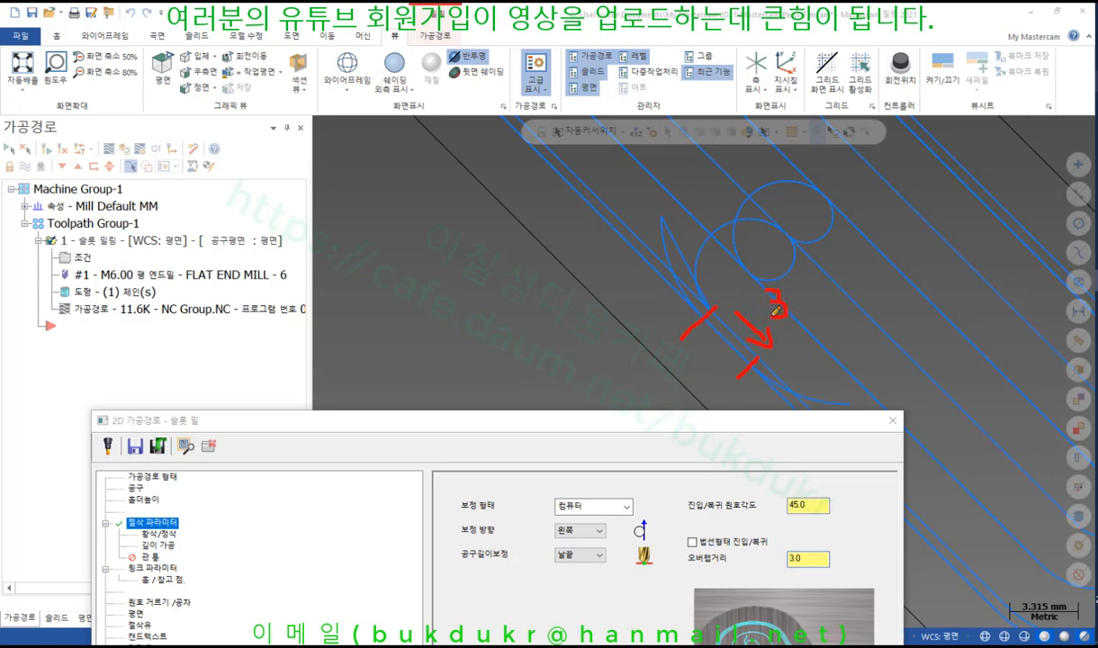
left_click_drag(708, 311, 753, 363)
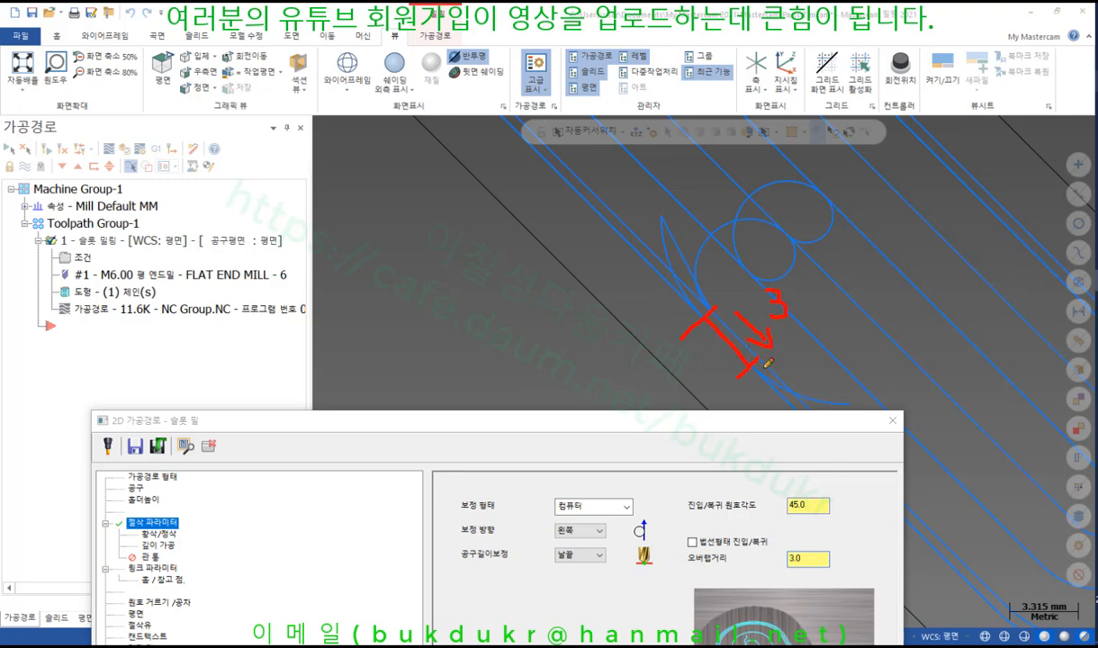
left_click_drag(781, 546, 822, 571)
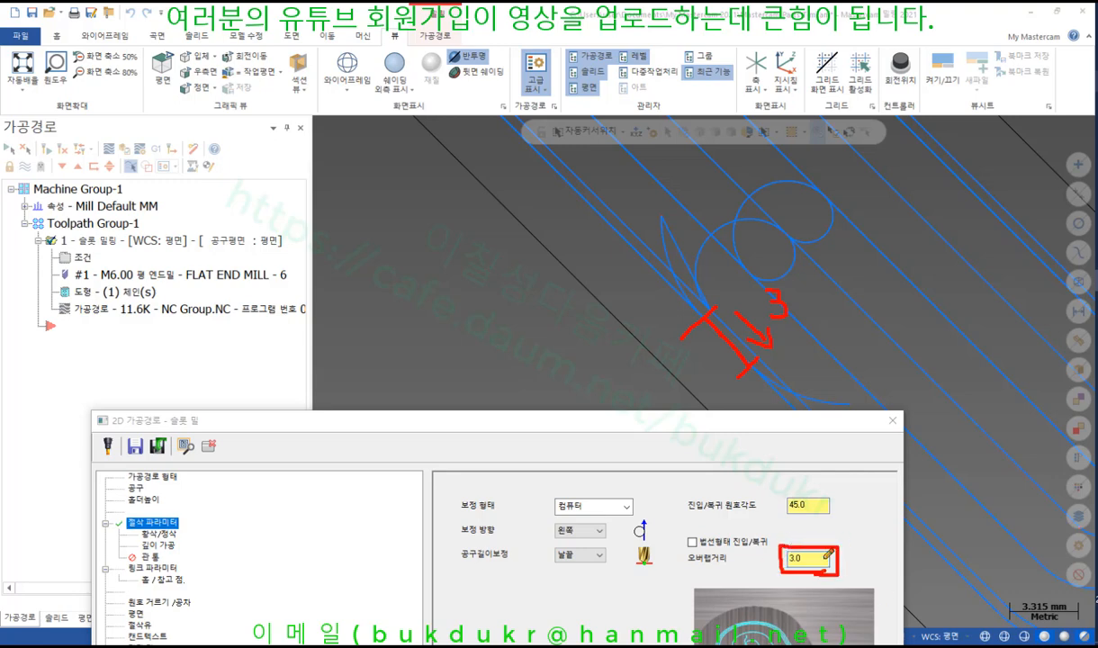
right_click(420, 187)
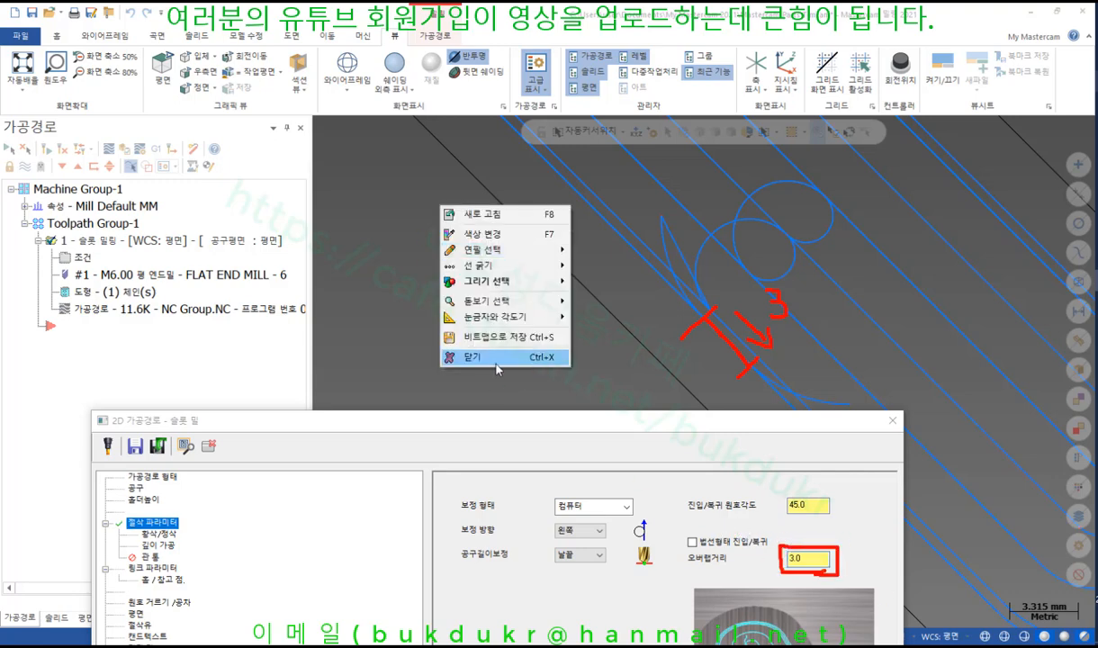
left_click(475, 351)
- Examine the wall and floor stock-to-leave settings in the cut parameters
left_click_drag(616, 432, 263, 25)
left_click(253, 349)
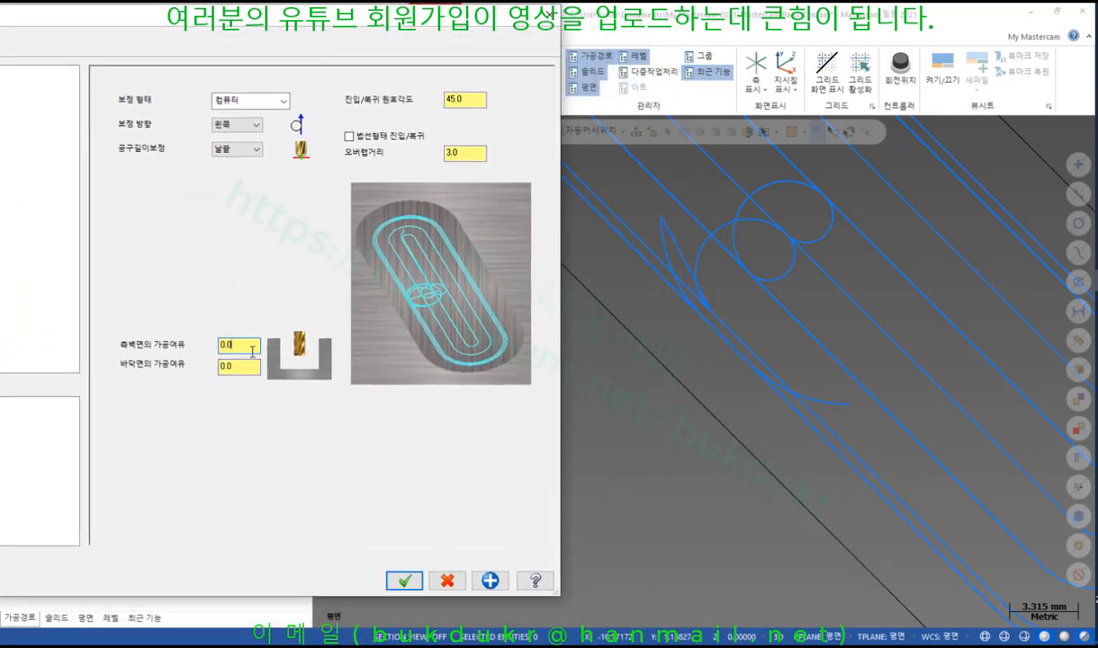
left_click(236, 366)
left_click_drag(310, 25, 682, 70)
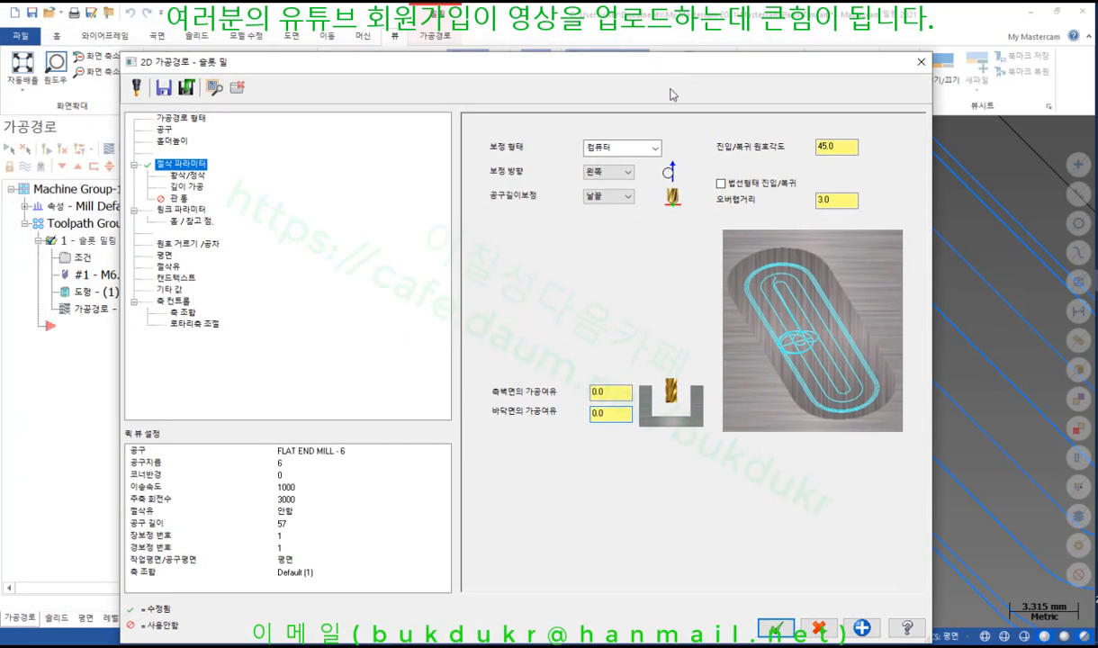
- Open the roughing/finishing parameters, examine the Z entry angle for ramp entry, and inspect the toolpath in the front view
left_click(193, 179)
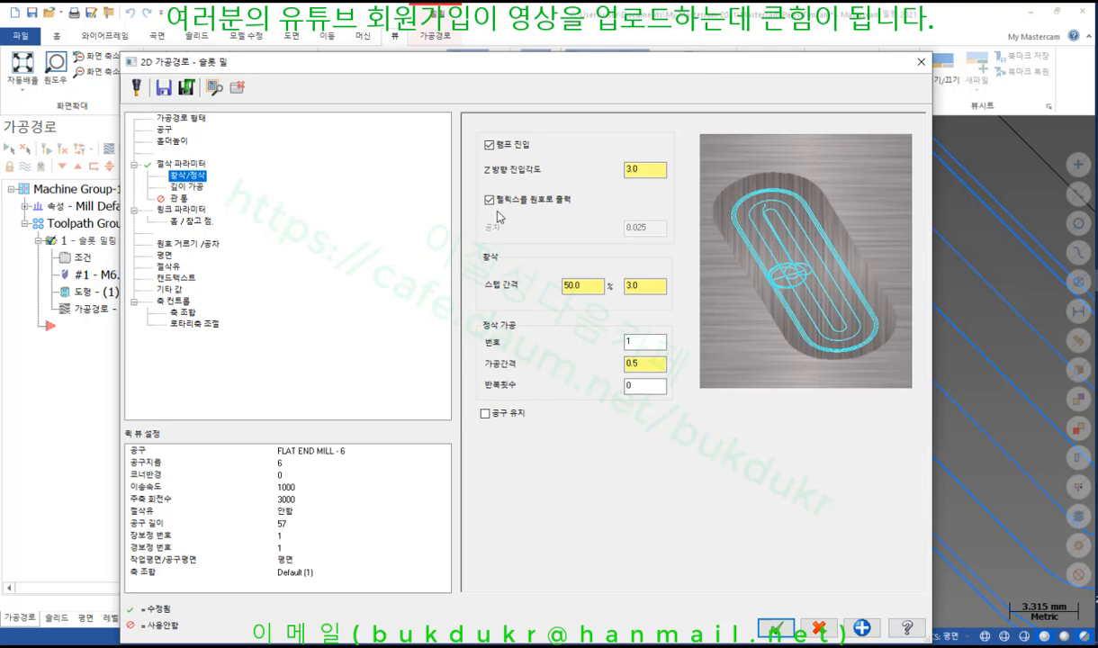
left_click(646, 171)
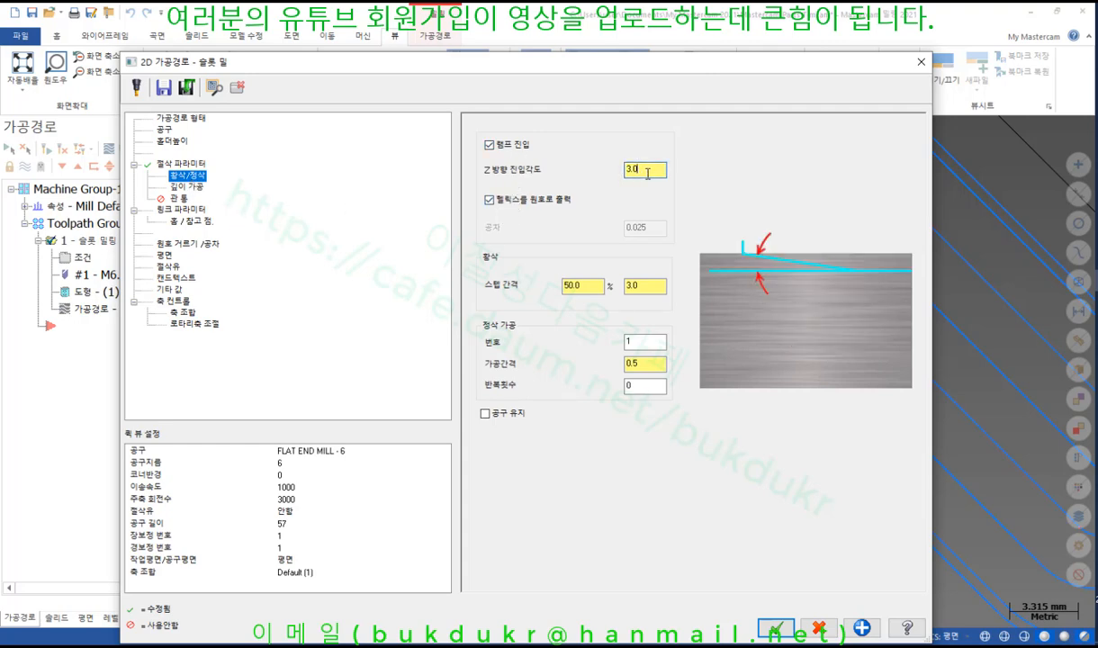
left_click_drag(666, 64, 797, 381)
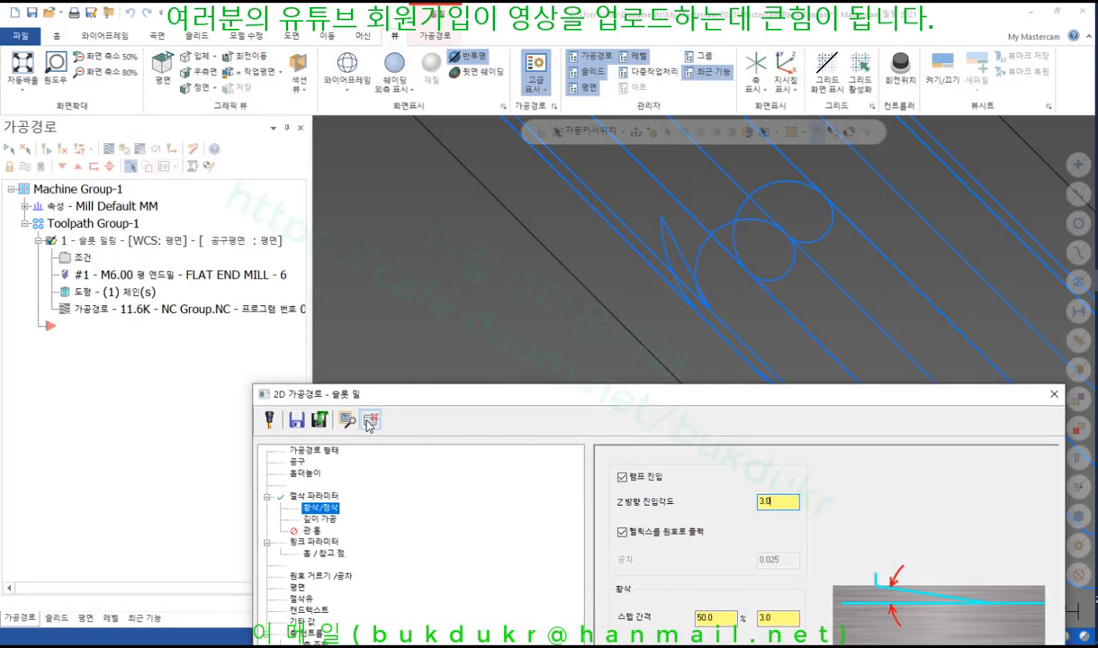
left_click(342, 403)
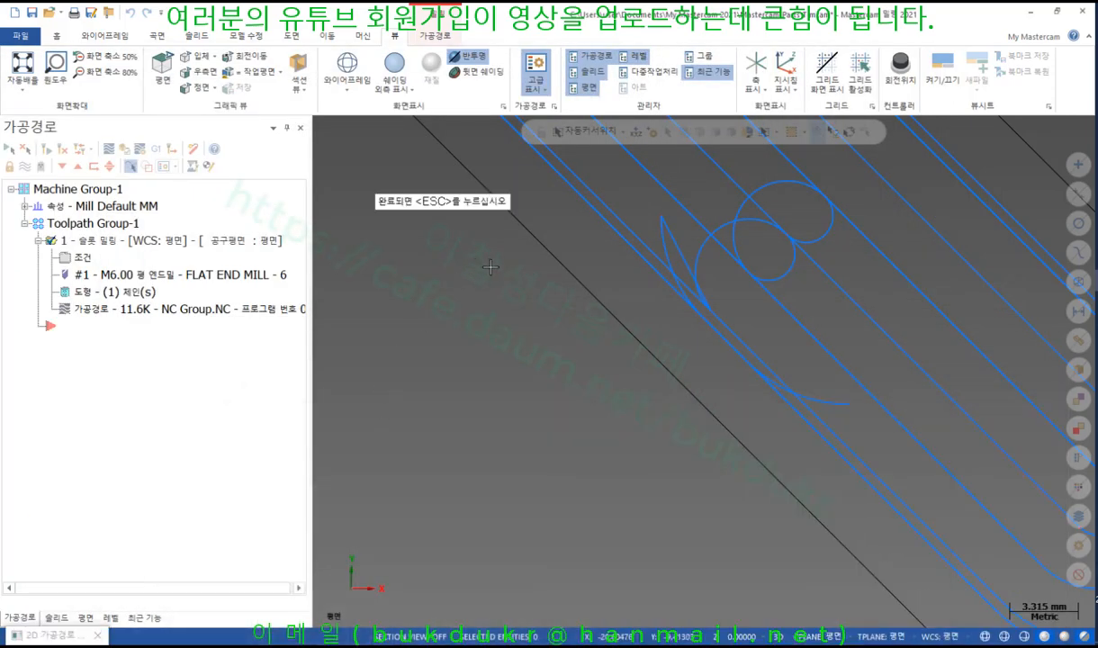
right_click(490, 267)
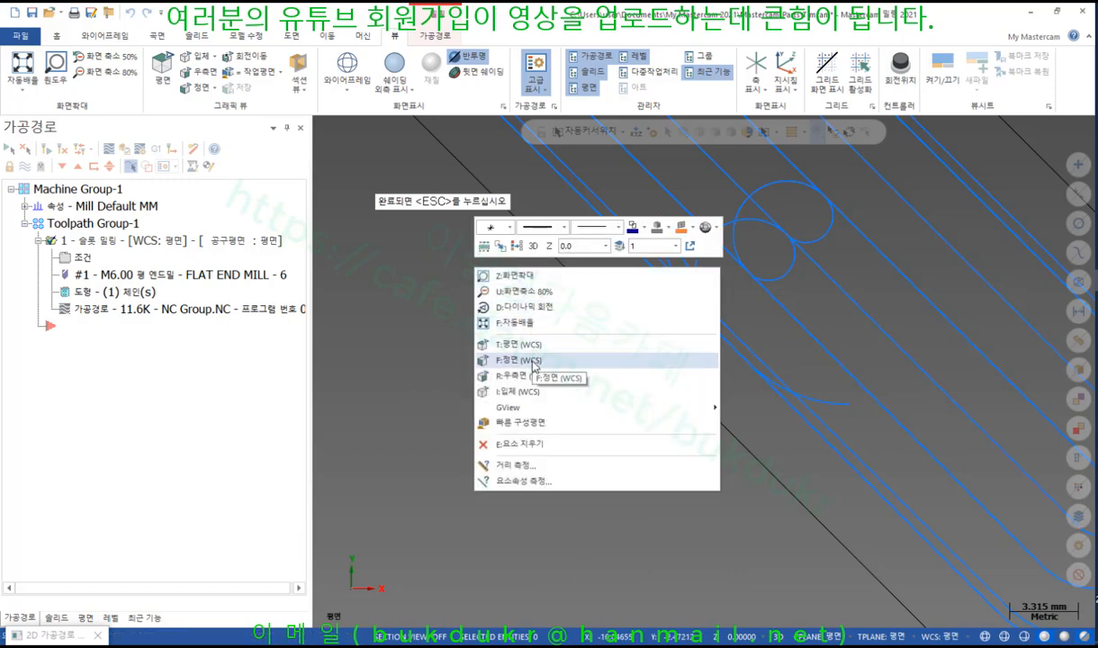
left_click(532, 363)
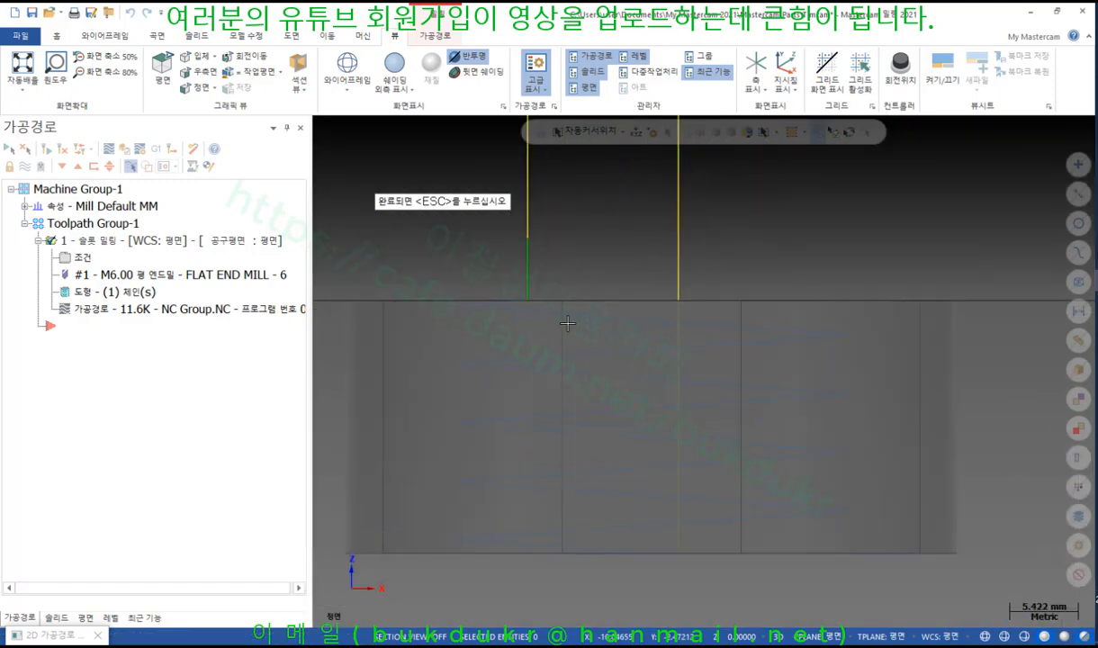
scroll(567, 323, "up", 1)
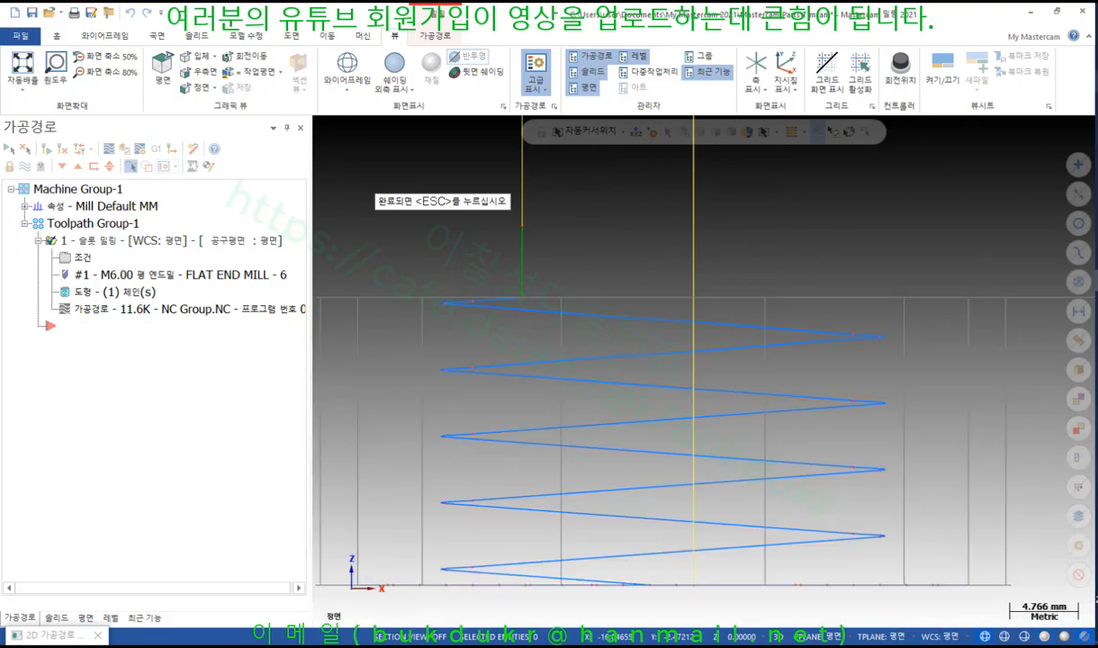
- Sketch a red baseline with angle arrows at the first ramp pass to illustrate the Z entry angle, and close the pen
left_click_drag(461, 340, 814, 333)
left_click_drag(635, 302, 632, 338)
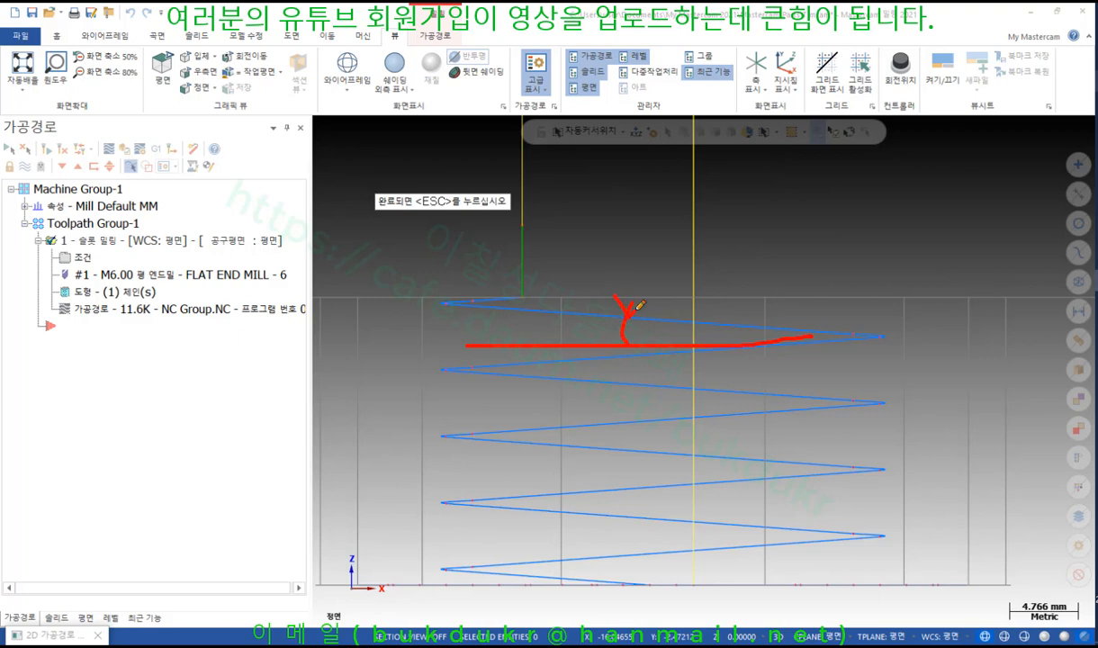
right_click(824, 286)
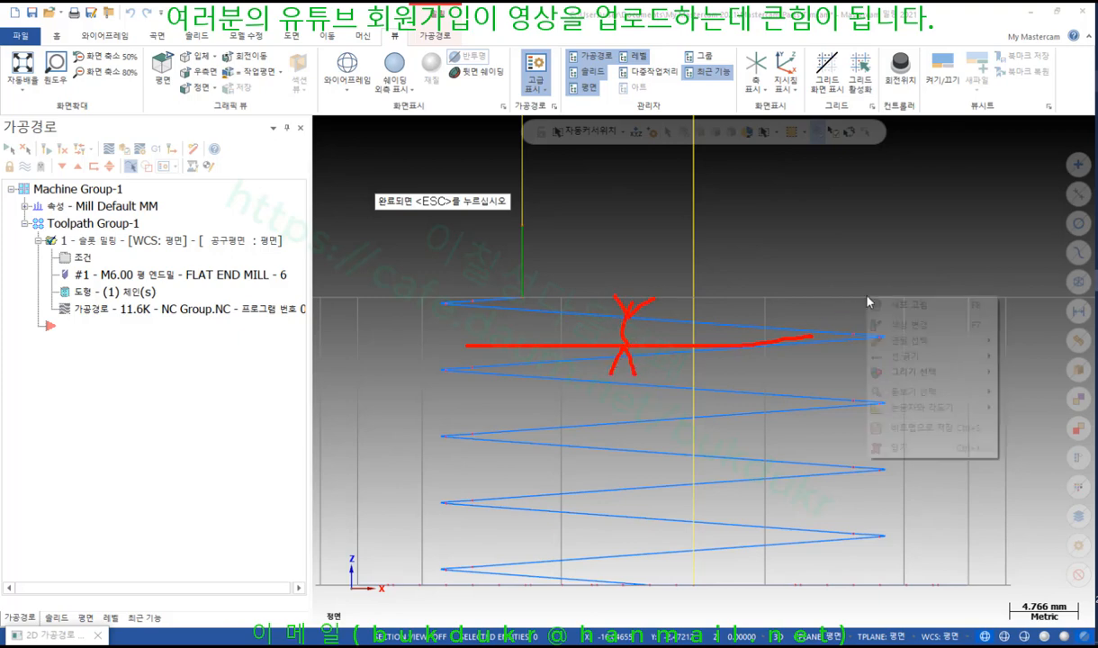
left_click(900, 447)
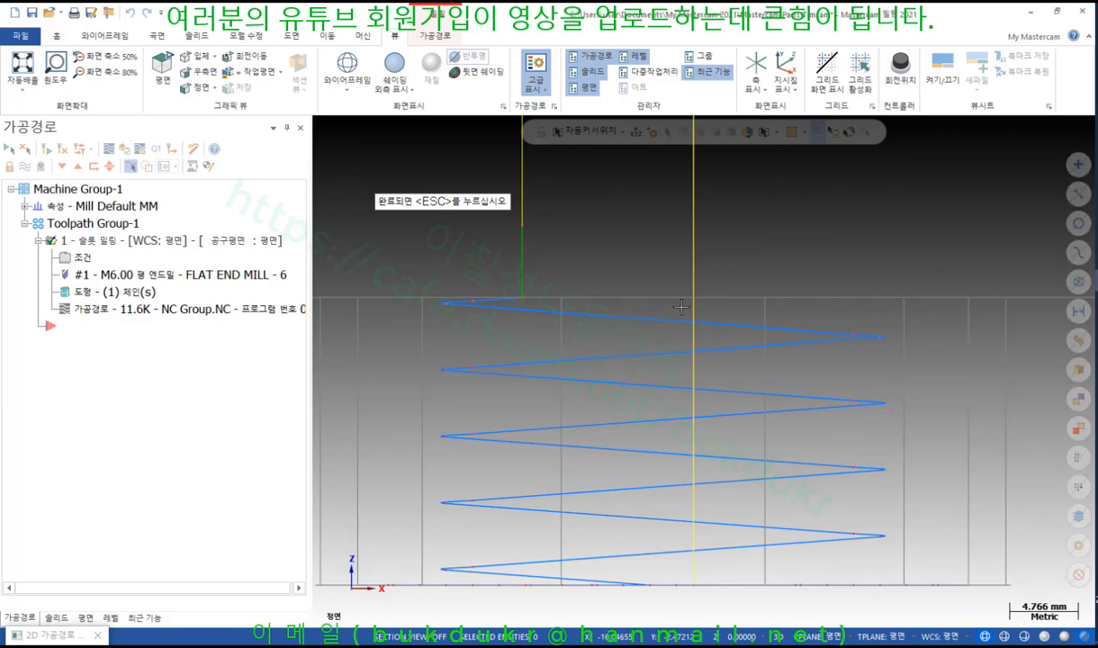
- Return to the ramp entry settings, examine the helix-as-arcs output option, and inspect the slot's rounded end in the top view
key("Escape")
left_click_drag(707, 387, 335, 67)
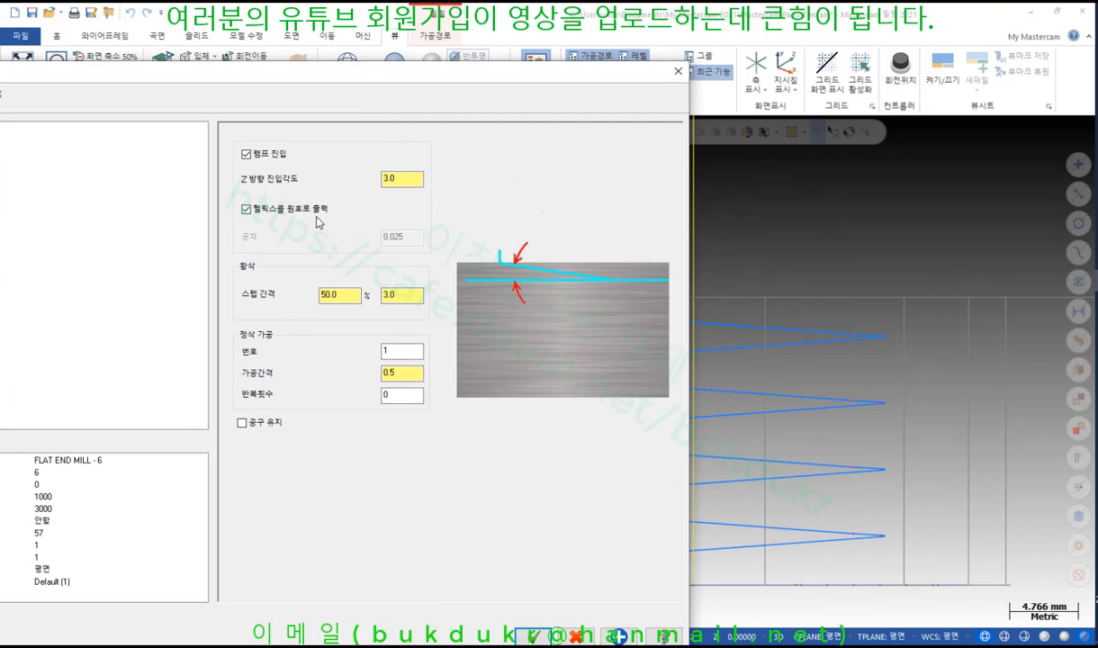
left_click_drag(423, 81, 479, 460)
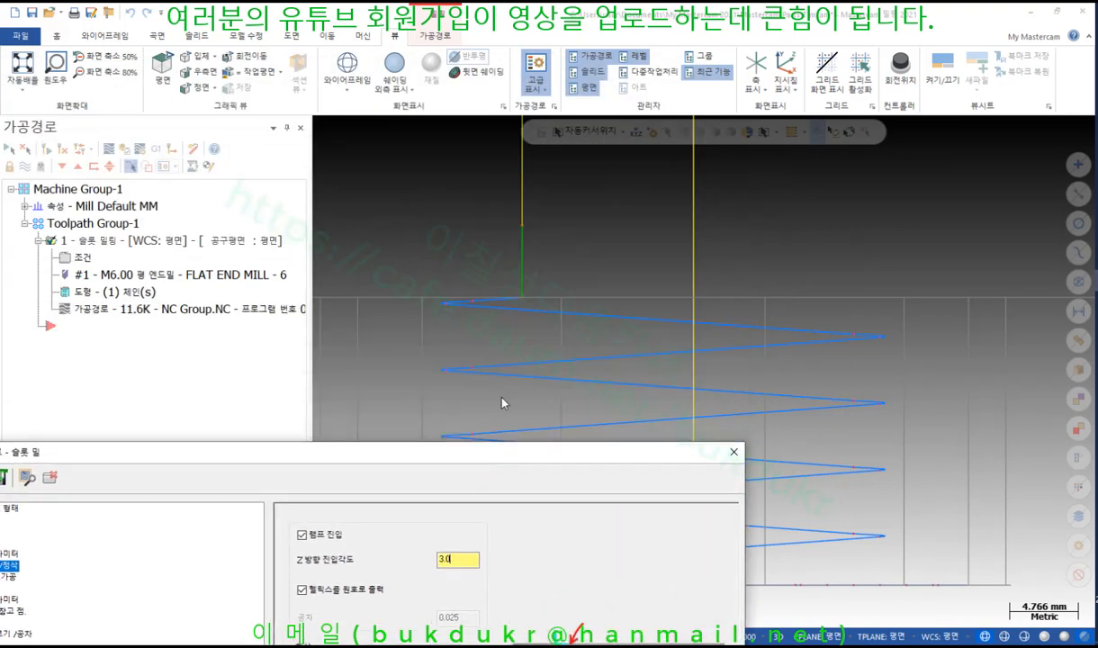
left_click(27, 477)
right_click(849, 232)
left_click(892, 311)
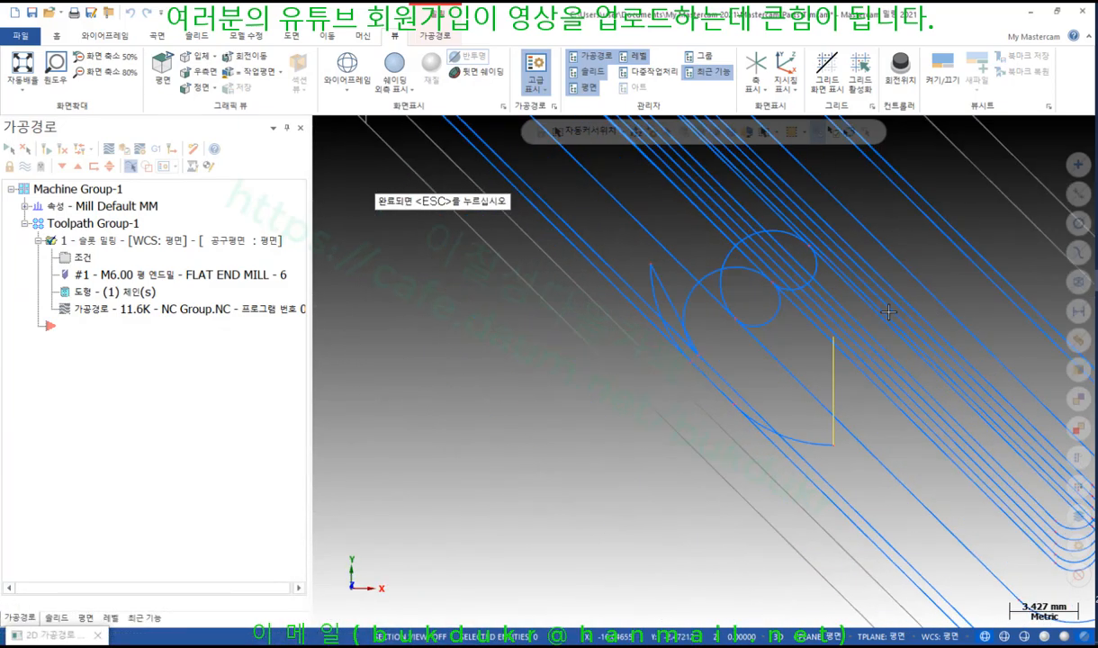
scroll(855, 532, "up", 5)
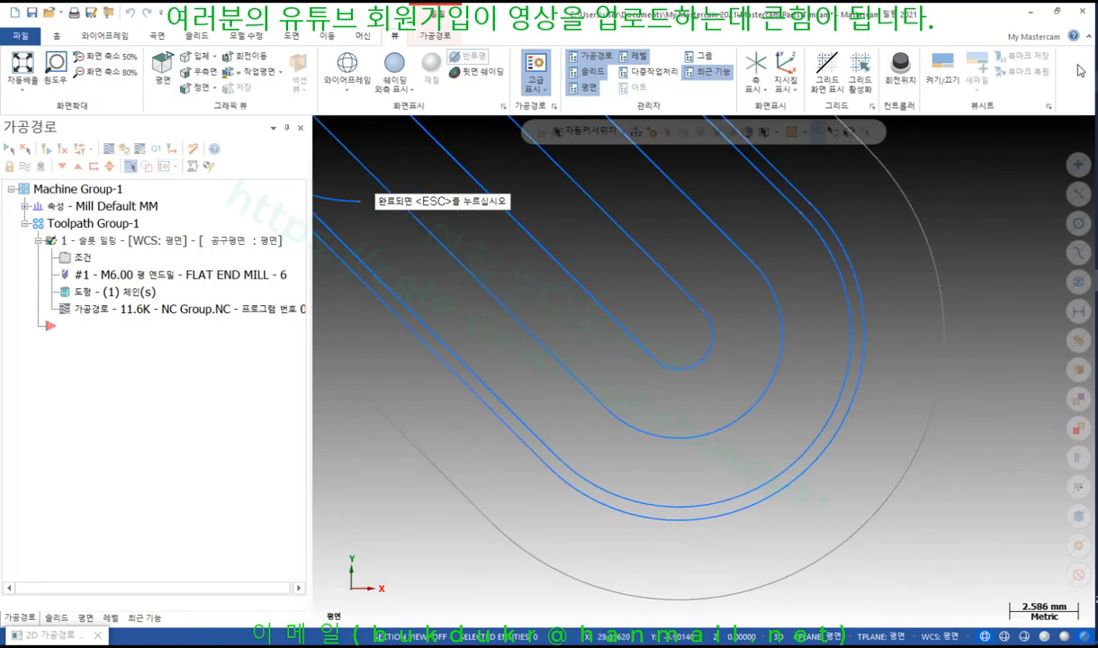
- Sketch a red curve along the toolpath around the slot's rounded end in the top view, and close the pen
mouse_move(562, 456)
left_mouse_down()
mouse_move(628, 490)
mouse_move(692, 497)
mouse_move(793, 451)
mouse_move(838, 367)
mouse_move(828, 270)
mouse_move(794, 211)
left_mouse_up()
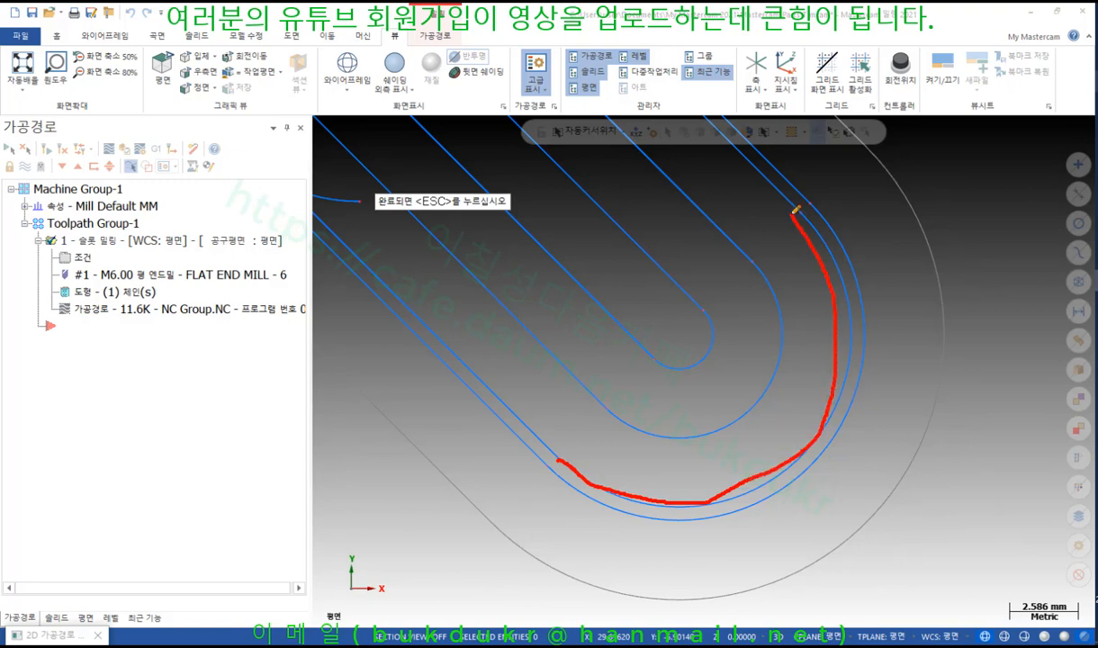
right_click(935, 288)
left_click(975, 442)
- Inspect the arc ends of the ramp passes in a 3D view and accept the slot mill parameters
scroll(853, 434, "down", 1)
mouse_move(837, 417)
middle_mouse_down()
mouse_move(829, 382)
mouse_move(806, 360)
mouse_move(709, 309)
mouse_move(742, 306)
mouse_move(750, 335)
mouse_move(716, 388)
mouse_move(711, 435)
mouse_move(677, 351)
mouse_move(693, 213)
middle_mouse_up()
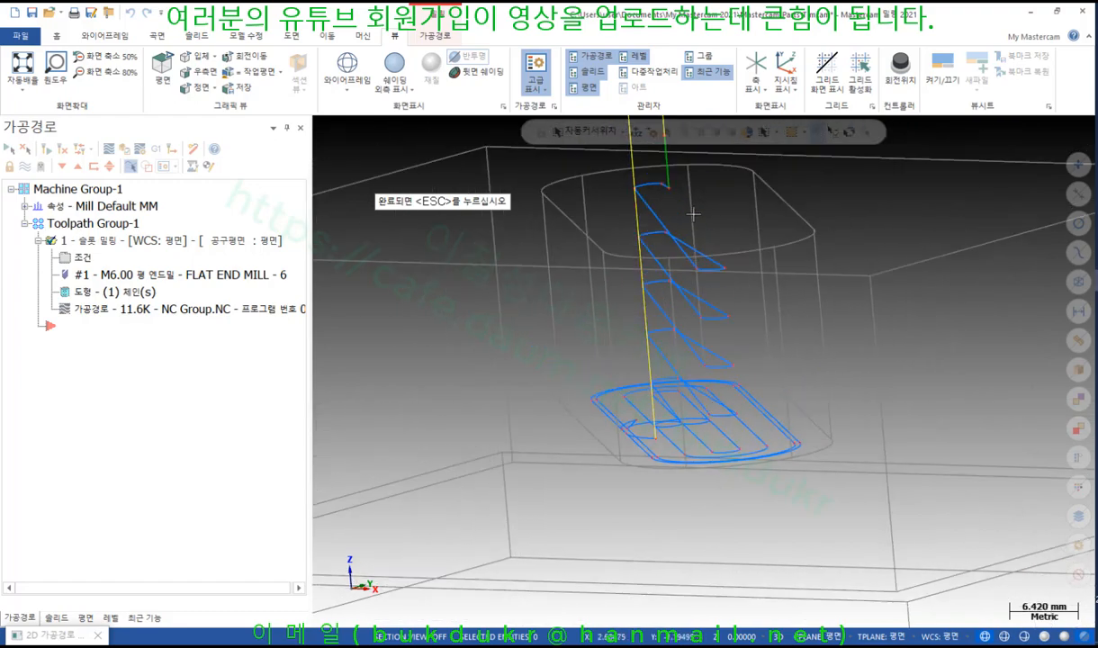
scroll(711, 274, "up", 6)
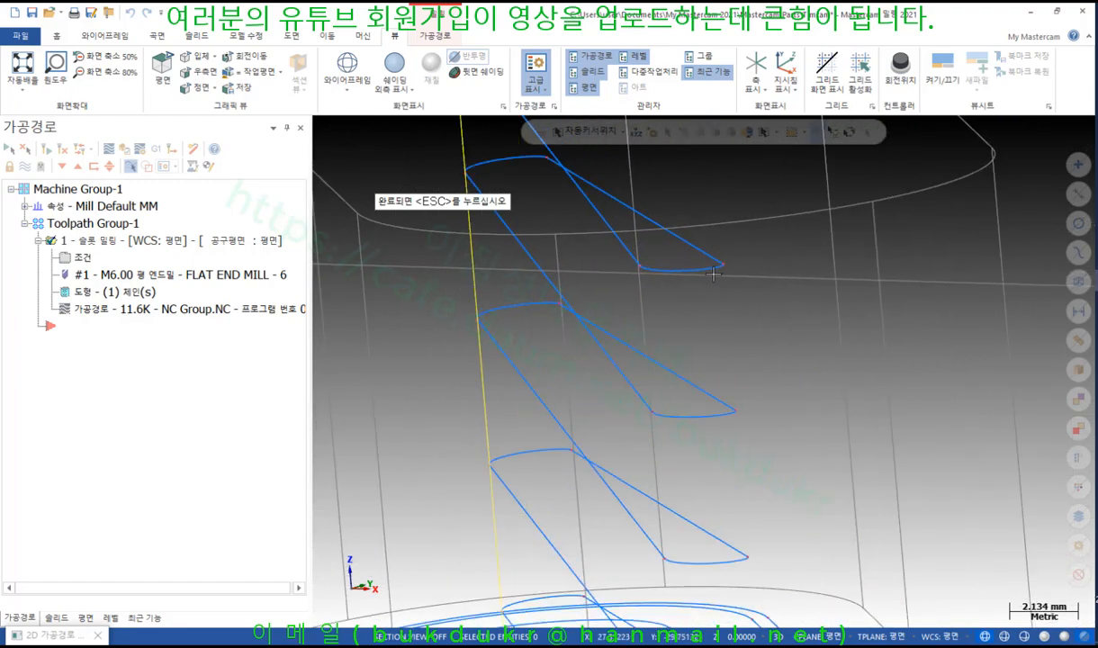
scroll(714, 273, "up", 3)
mouse_move(668, 289)
middle_mouse_down()
mouse_move(691, 279)
mouse_move(660, 283)
mouse_move(668, 299)
middle_mouse_up()
scroll(570, 299, "up", 4)
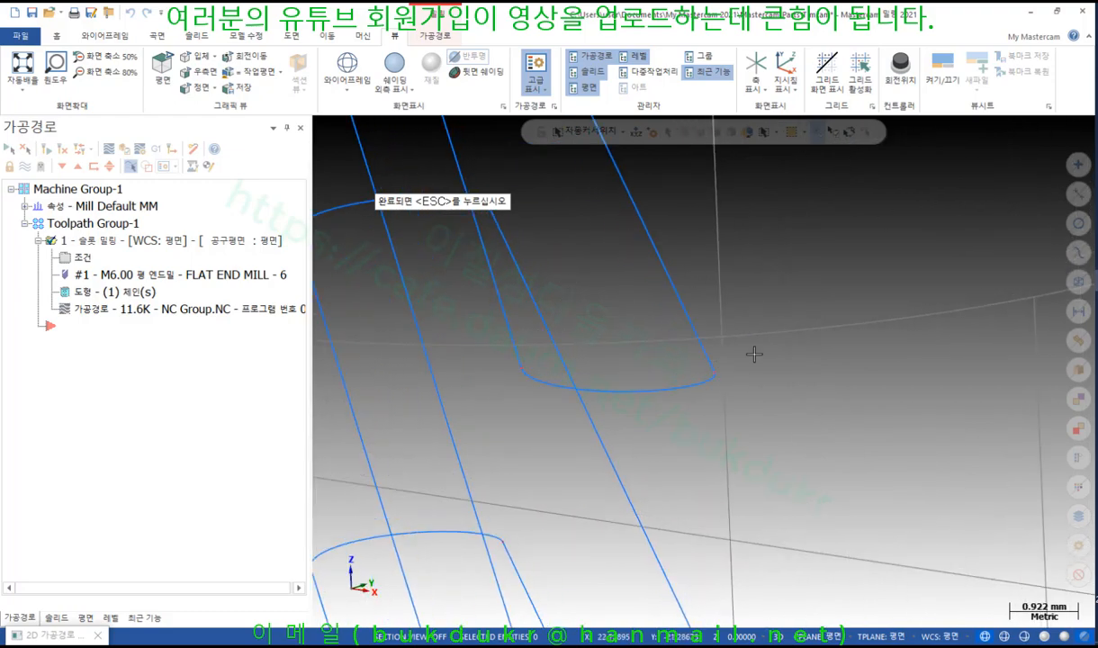
key("Escape")
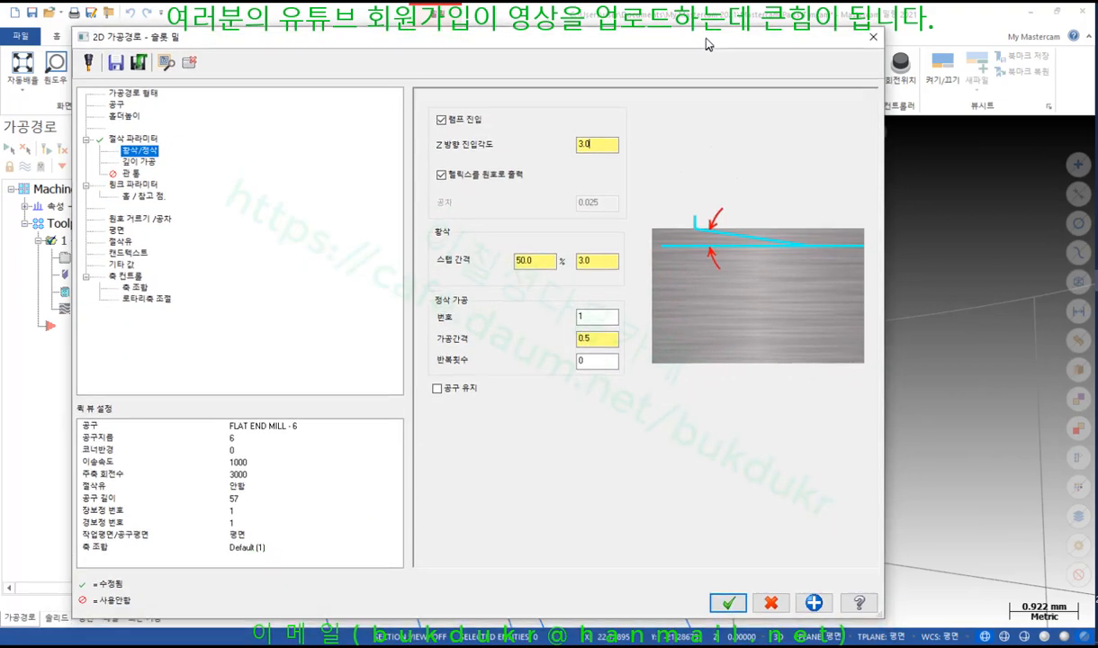
left_click(725, 595)
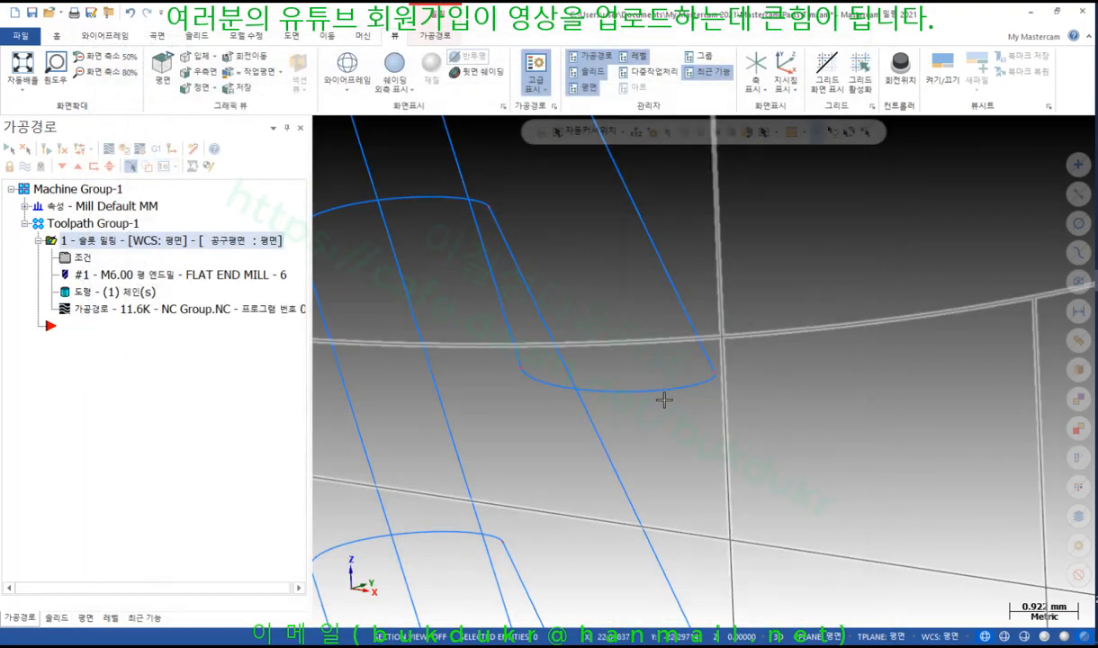
- Analyze the toolpath along the arc end of a ramp pass and leave the analysis
left_click(57, 36)
left_click(630, 72)
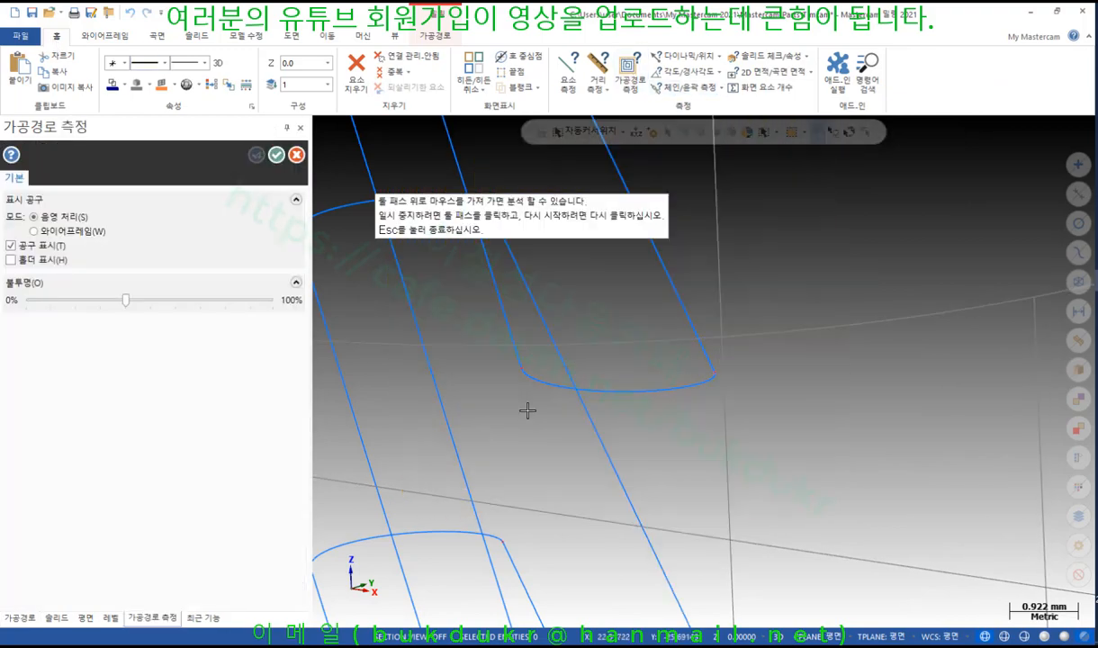
mouse_move(515, 374)
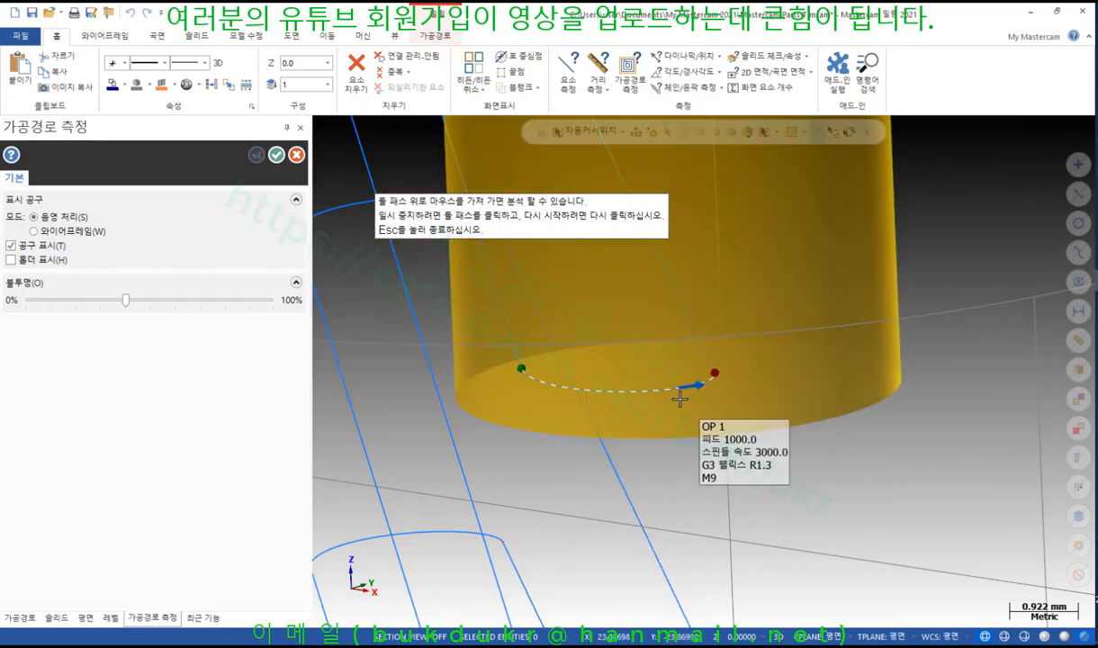
key("Escape")
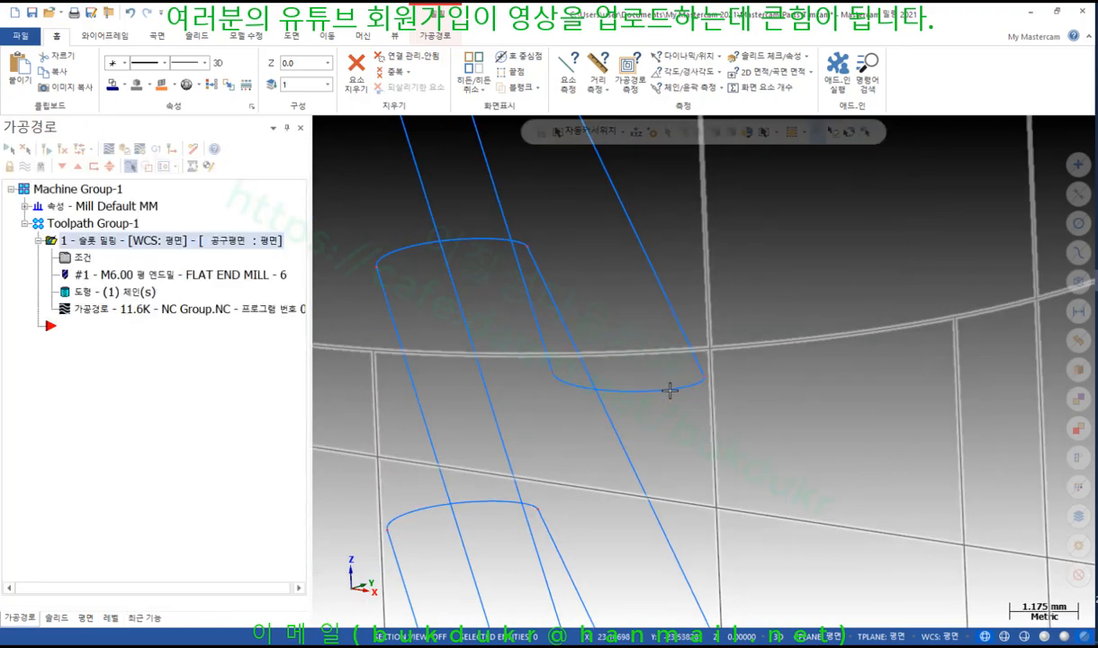
- Reopen the slot mill parameters, turn off output of helixes as arcs, and preview the toolpath at the ramp's arc end
left_click(79, 257)
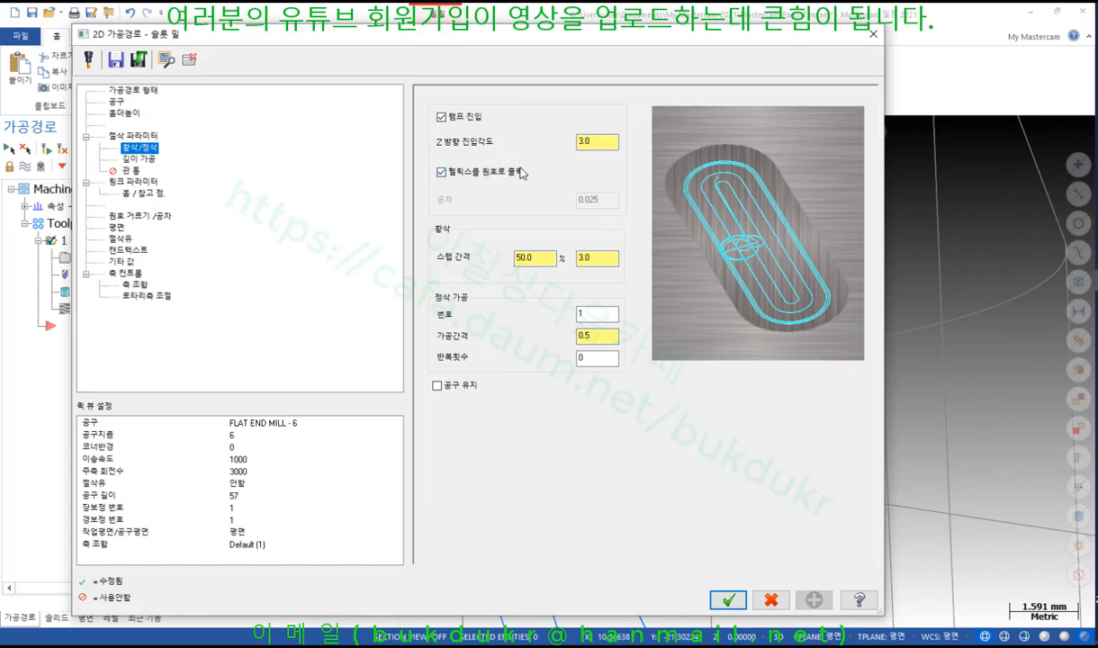
left_click(441, 172)
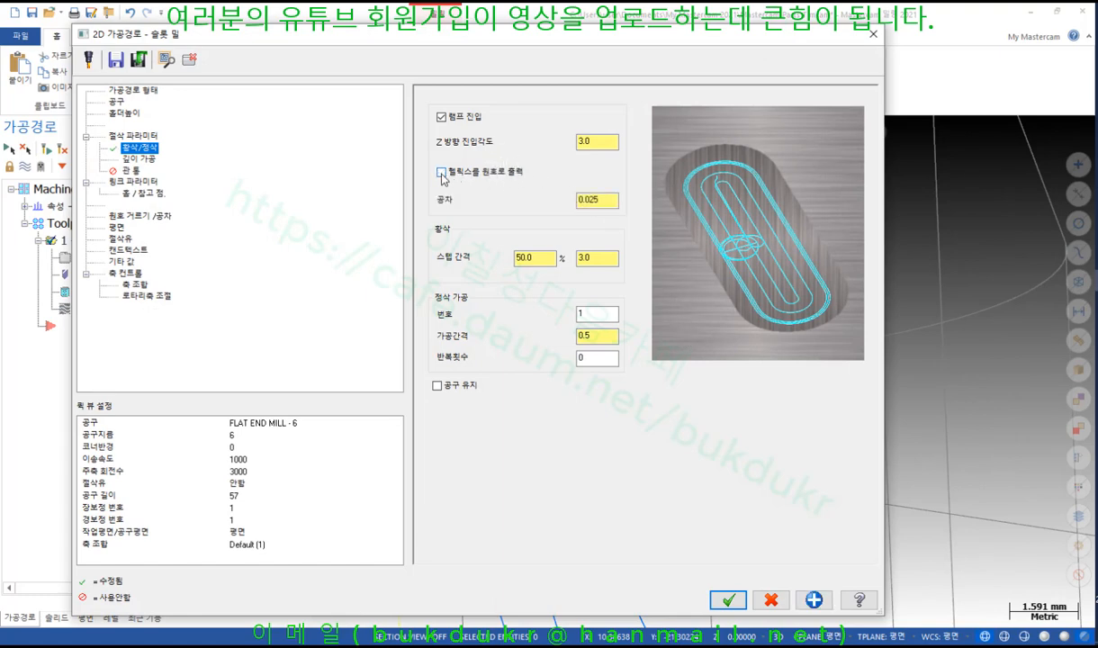
left_click(596, 199)
left_click_drag(616, 41, 733, 436)
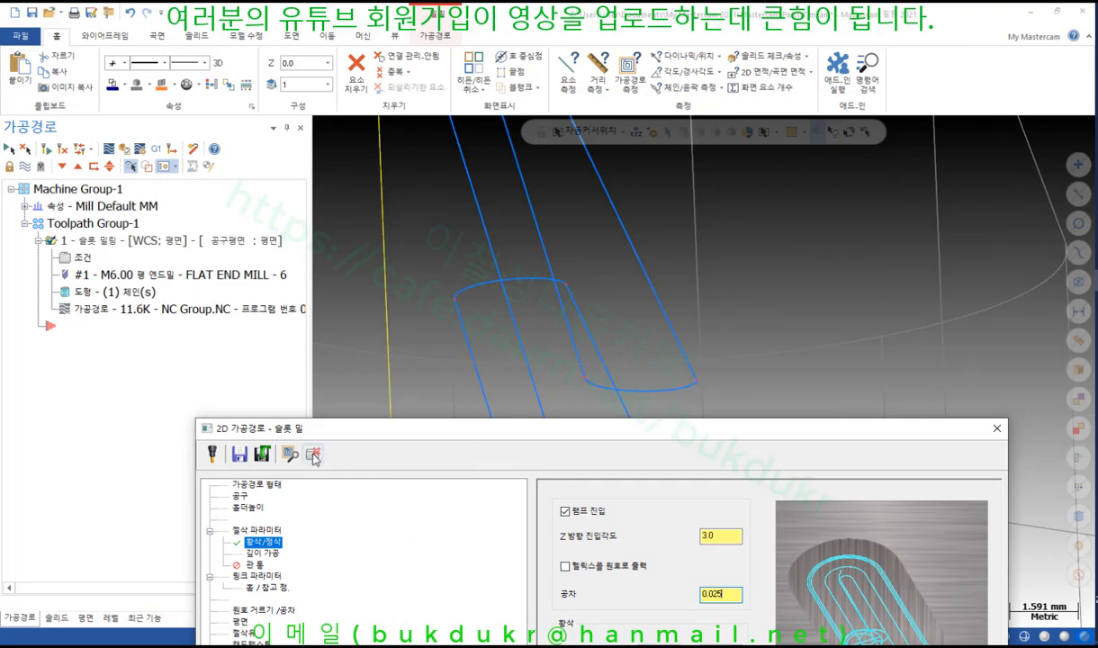
left_click(592, 435)
left_click(290, 454)
scroll(634, 427, "up", 5)
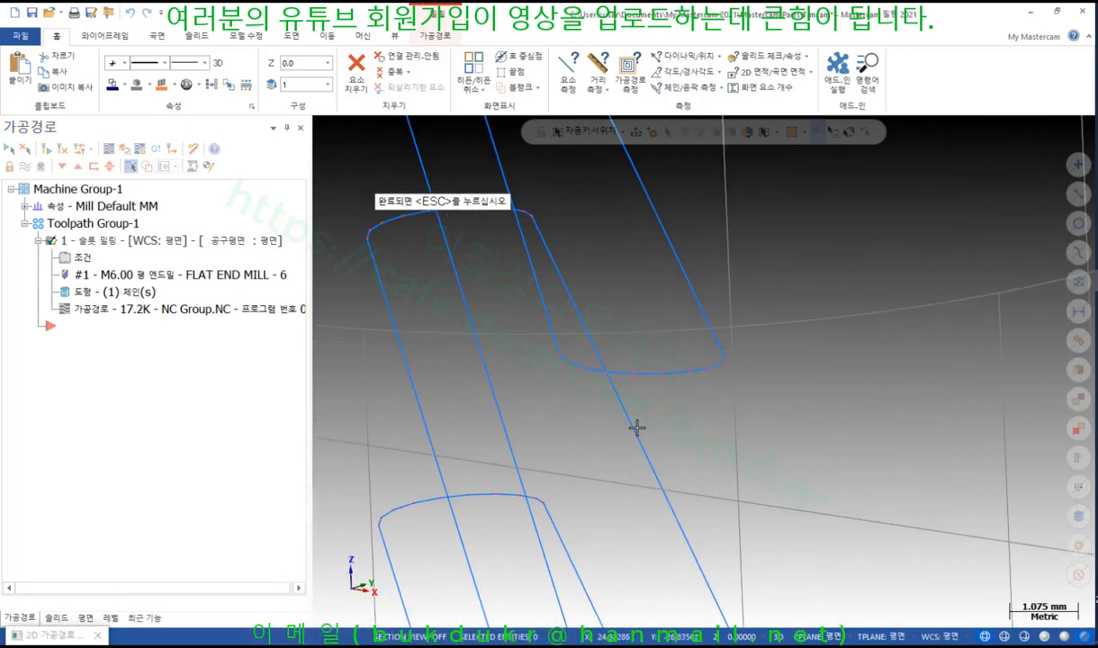
- Mark the segment points along the ramp pass's arc end with red ticks, and close the pen
scroll(598, 467, "up", 1)
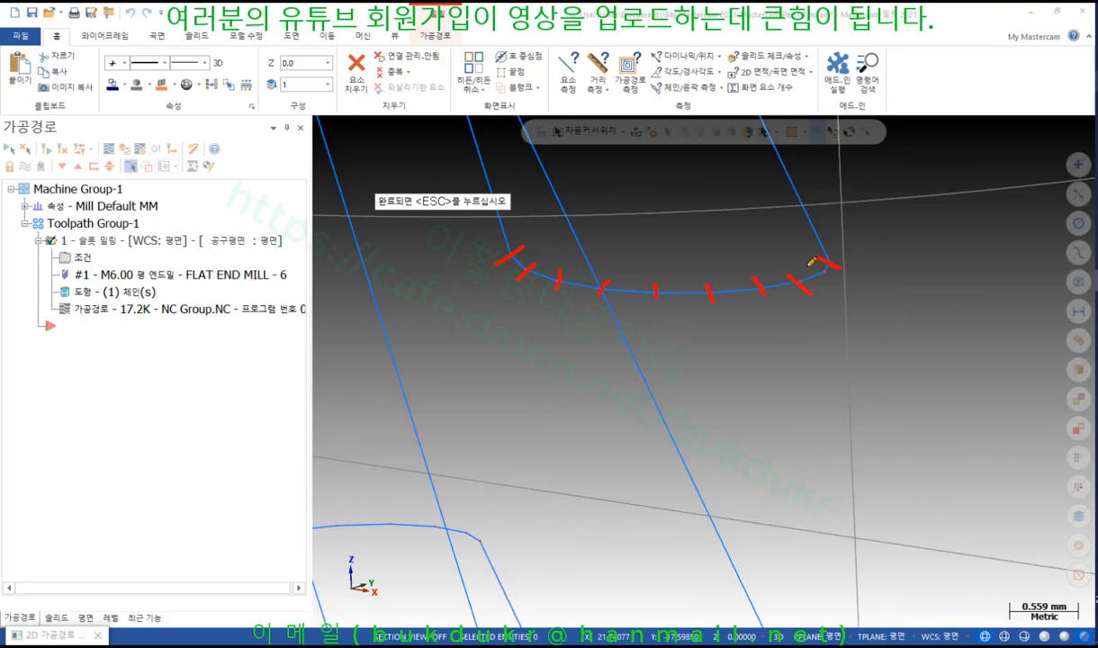
right_click(865, 340)
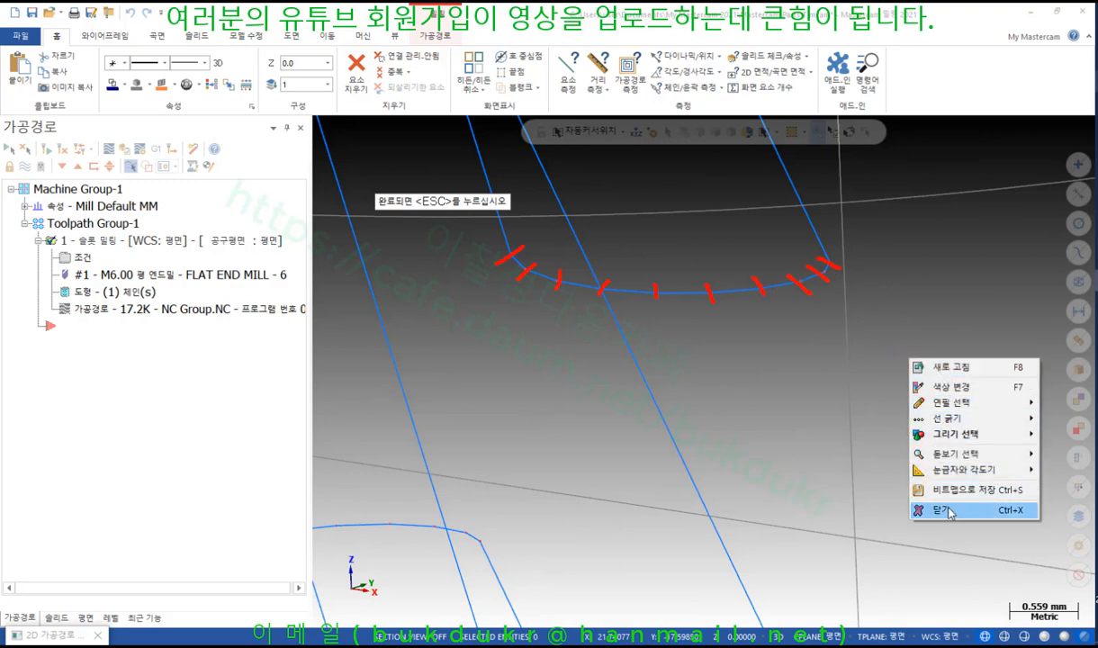
left_click(908, 493)
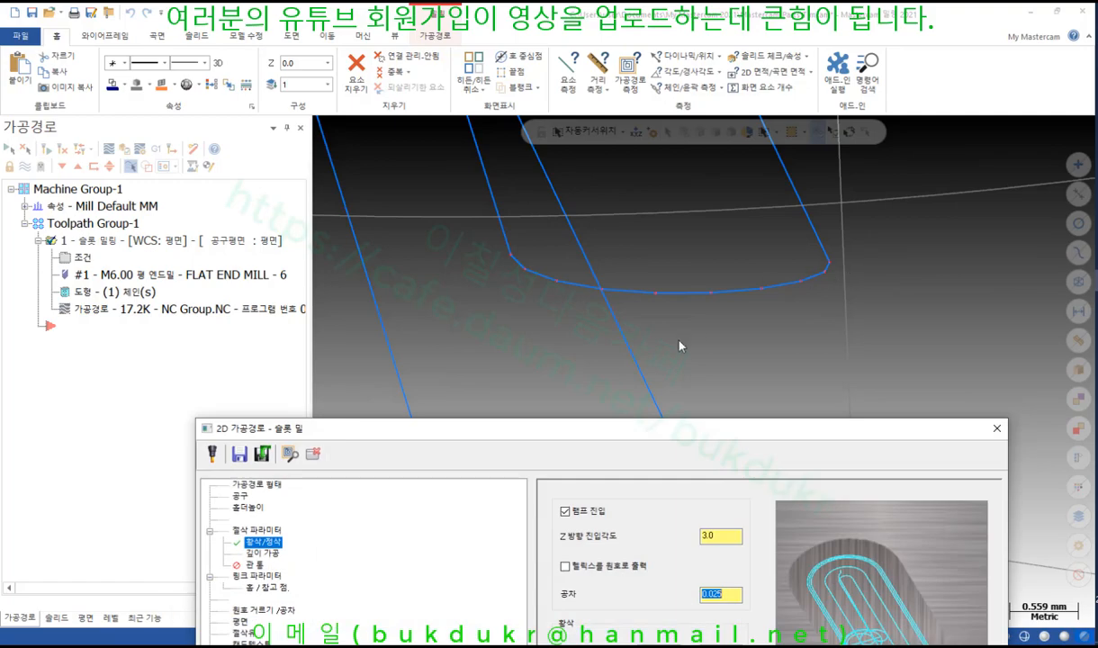
- Turn output of helixes as arcs back on and examine the roughing step distance settings
left_click_drag(700, 441, 302, 61)
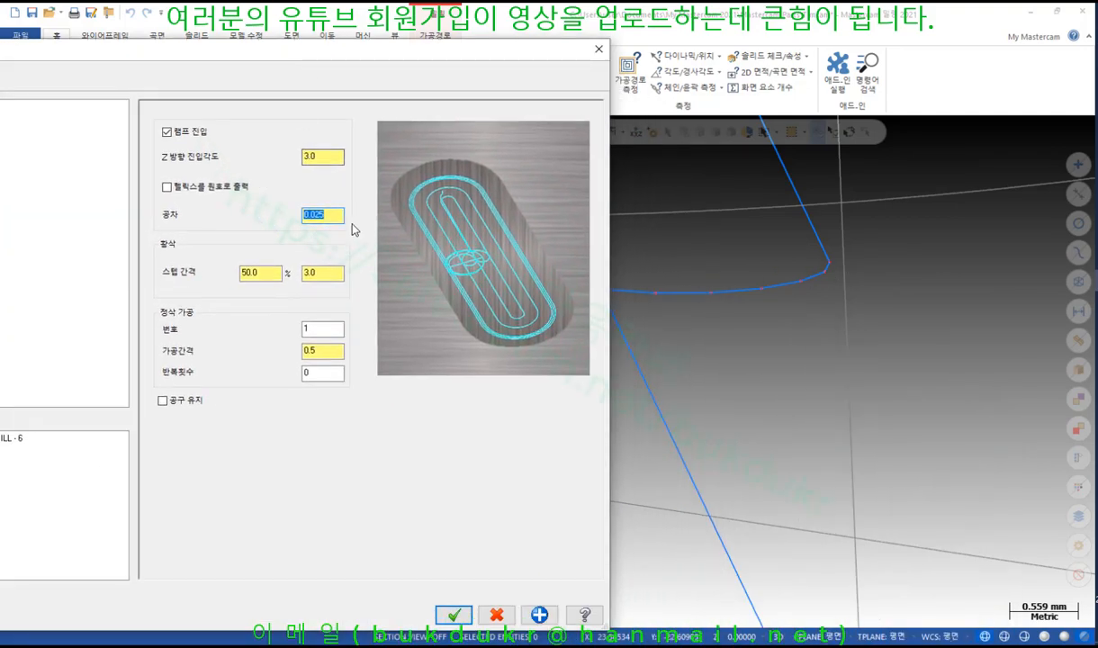
left_click(167, 187)
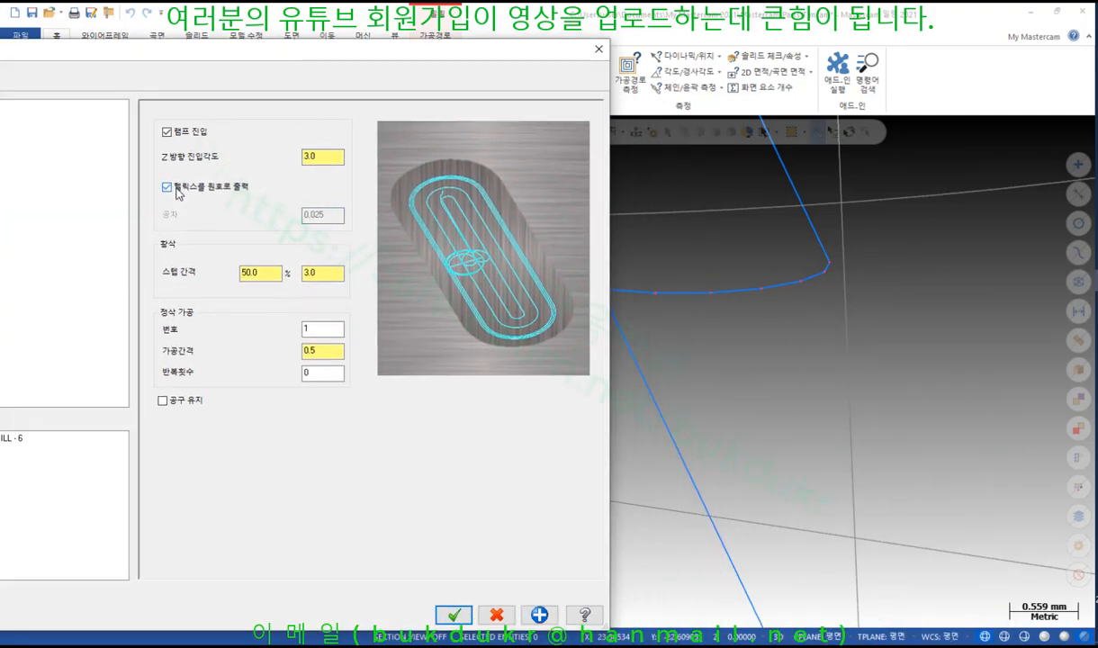
left_click(257, 272)
left_click(316, 276)
- Hide the parameters dialog and inspect the spacing between the roughing passes in the top view
left_click_drag(425, 51, 878, 403)
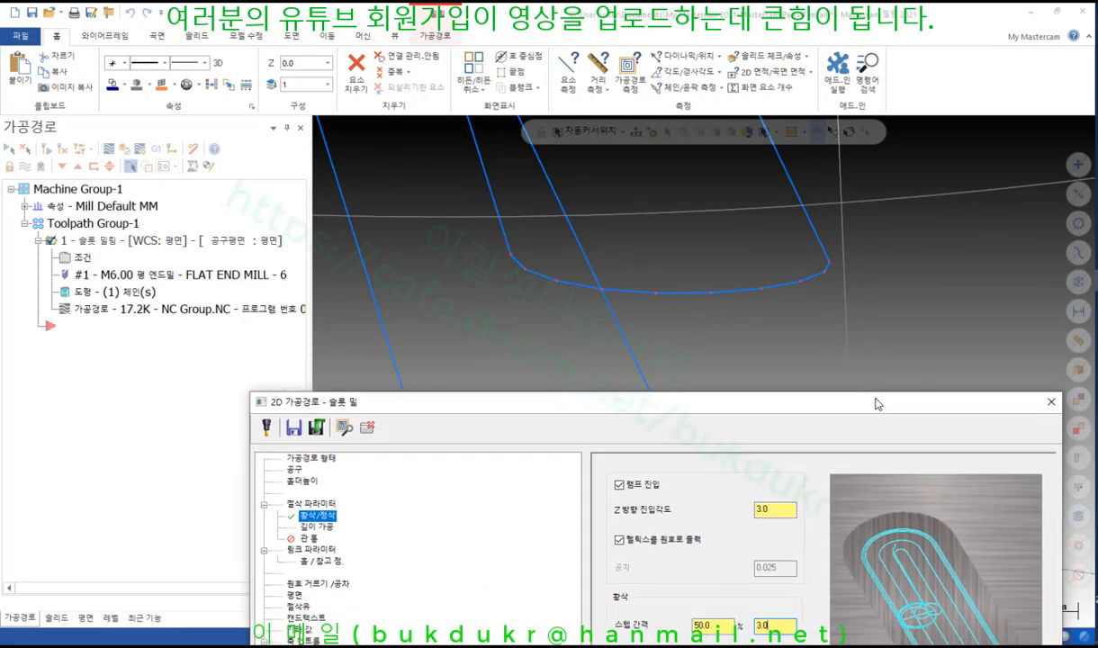
left_click(369, 429)
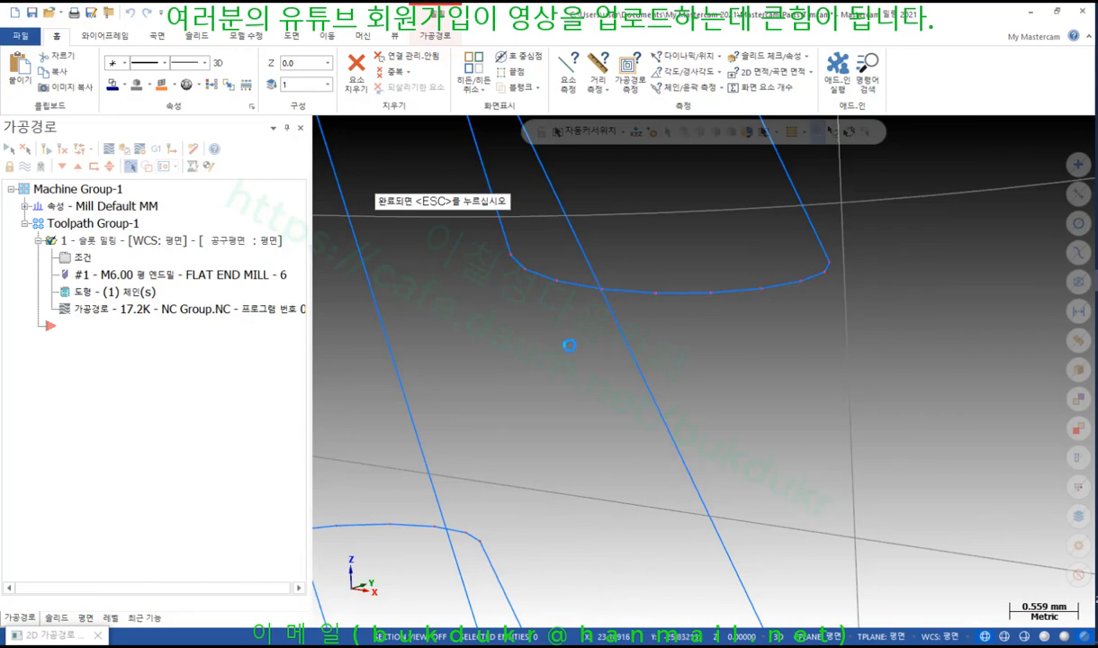
right_click(569, 345)
left_click(613, 422)
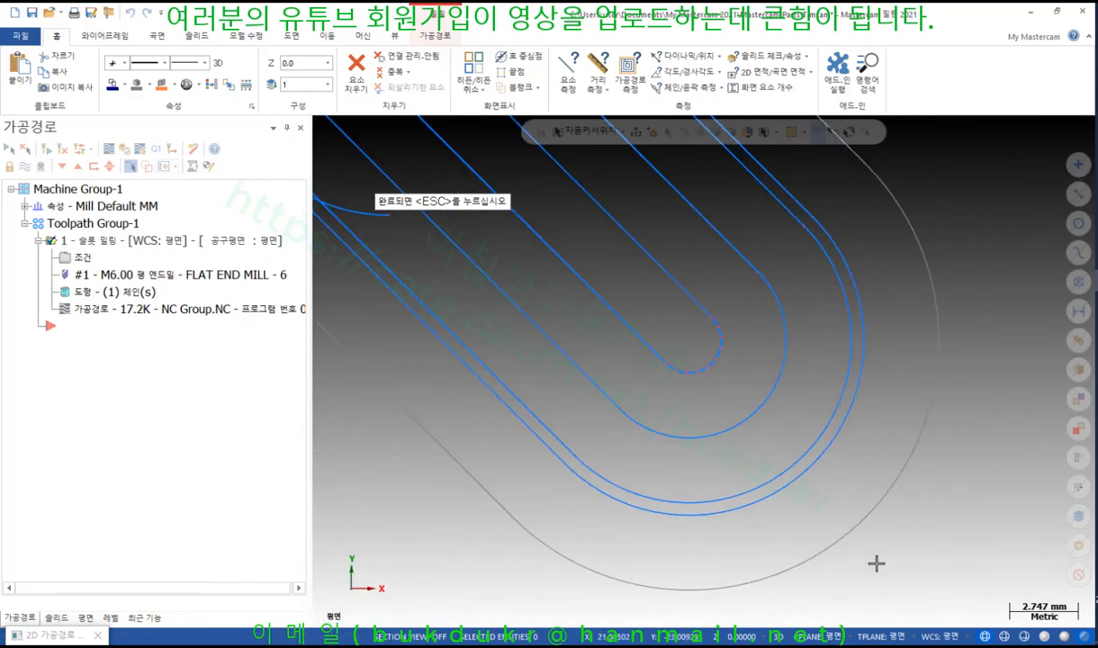
scroll(859, 522, "down", 2)
scroll(536, 288, "up", 4)
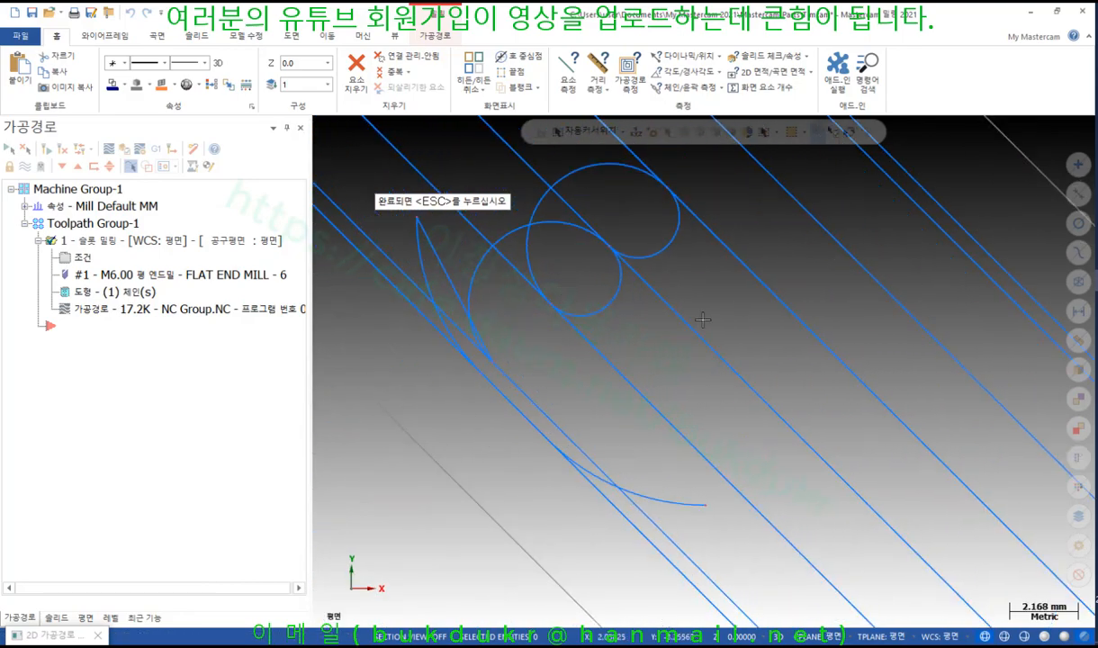
- Sketch a red dimension with arrows between two adjacent roughing passes, label it 3, and close the pen
left_click_drag(718, 317, 622, 432)
left_click_drag(648, 394, 651, 416)
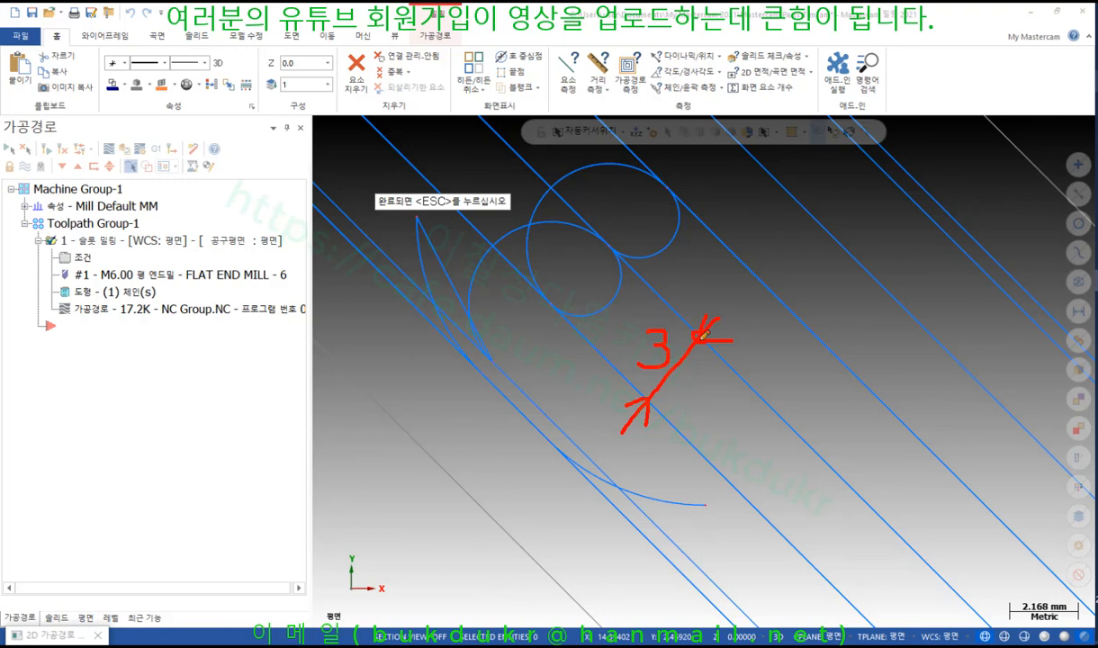
left_click_drag(652, 415, 652, 409)
right_click(598, 287)
left_click(649, 441)
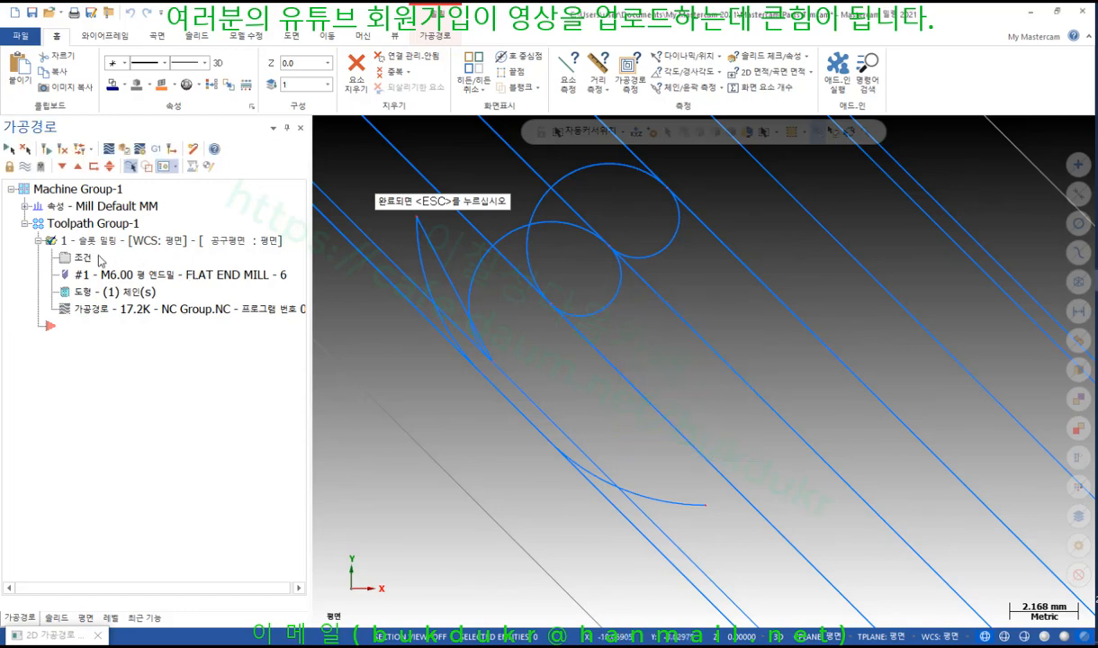
- Return to the roughing/finishing parameters and examine the step distance percentage and value
key("Escape")
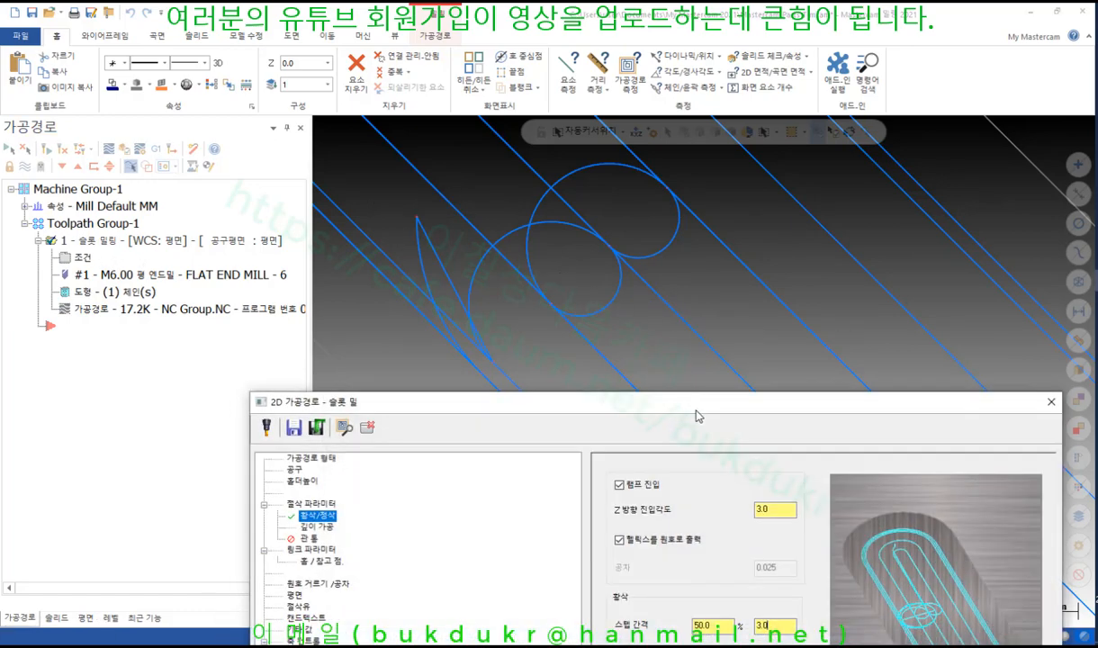
left_click_drag(745, 411, 273, 104)
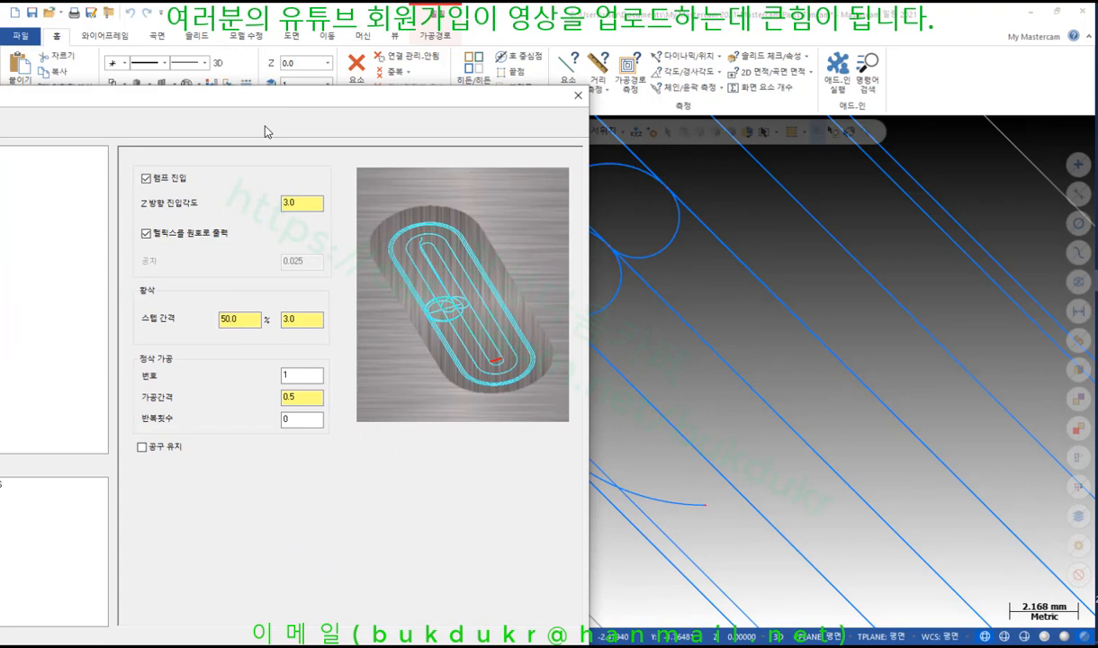
left_click(239, 318)
left_click_drag(421, 105, 530, 23)
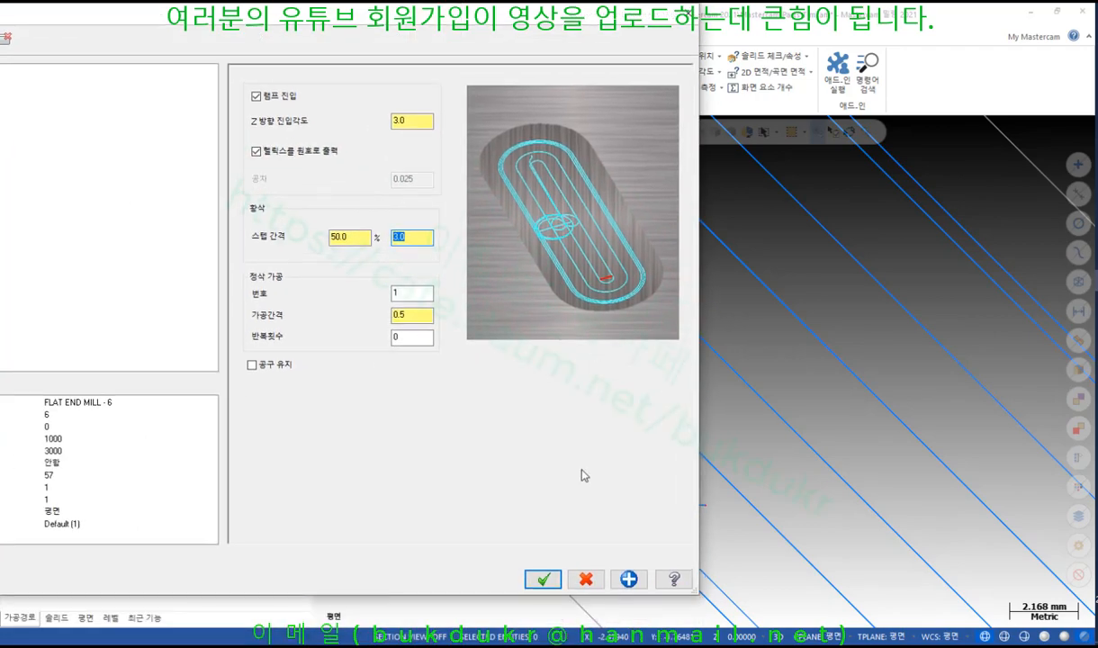
- Accept the slot mill parameters and regenerate the toolpath
left_click(544, 581)
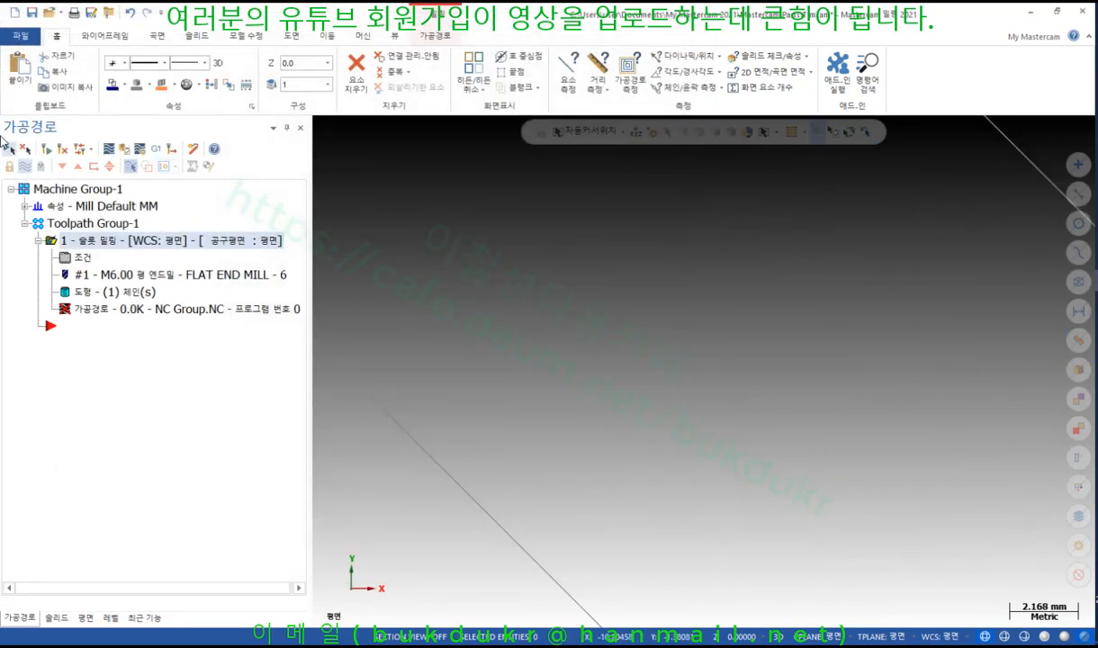
left_click(47, 148)
scroll(532, 328, "down", 3)
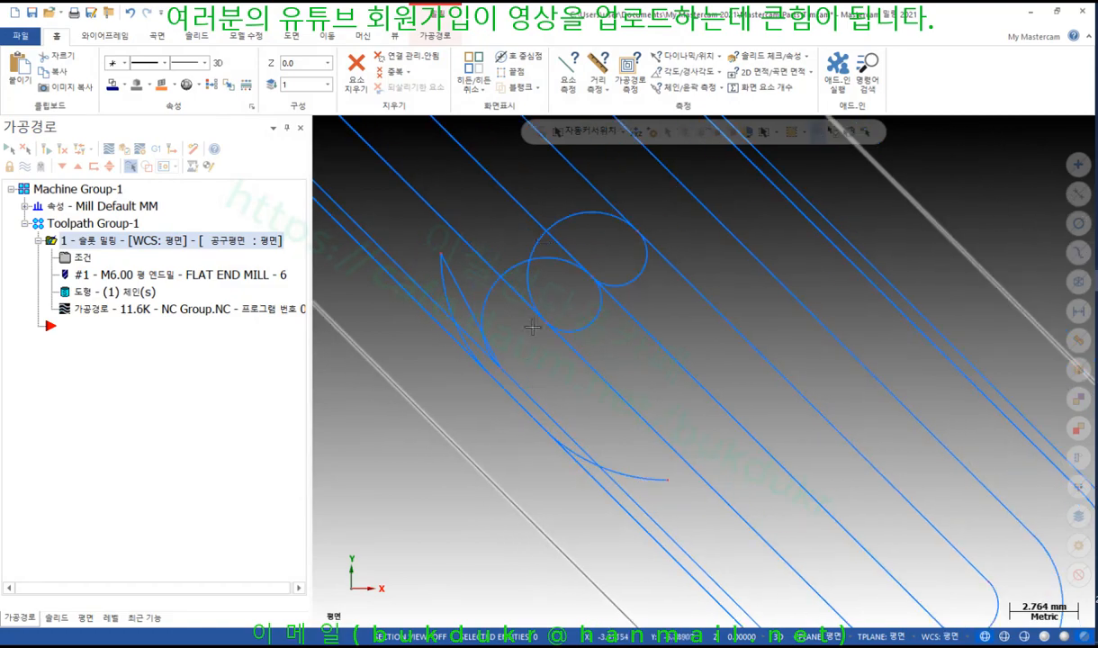
scroll(554, 252, "up", 3)
scroll(564, 365, "down", 2)
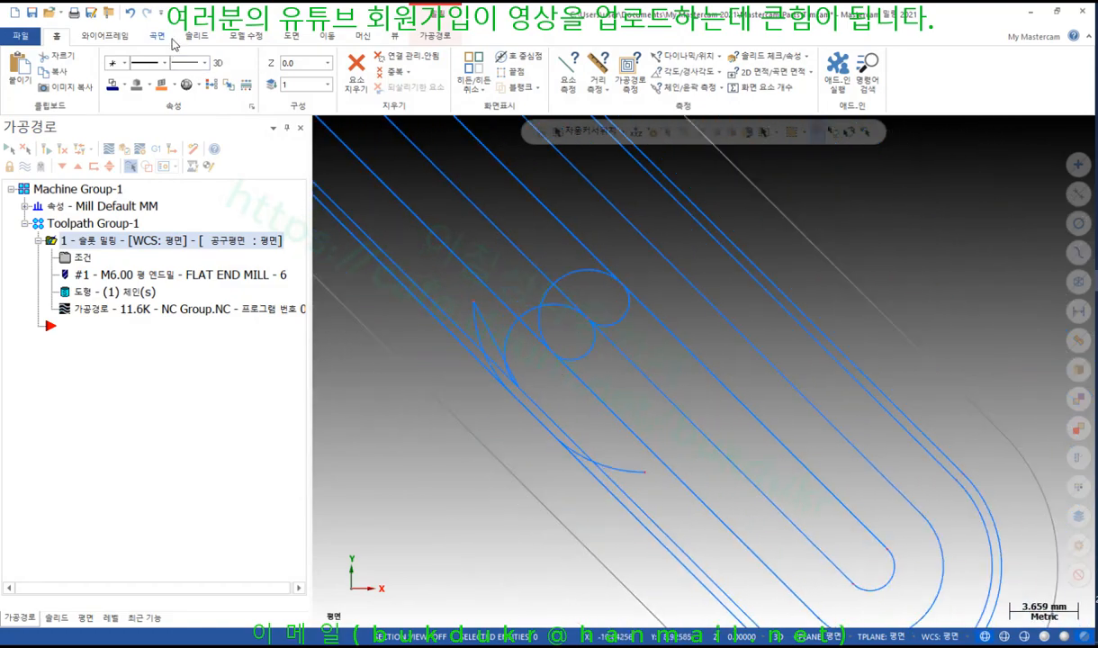
- Compare a 3 mm diameter center-point circle preview with the spacing between the roughing passes, and cancel the circle
left_click(107, 36)
left_click(174, 64)
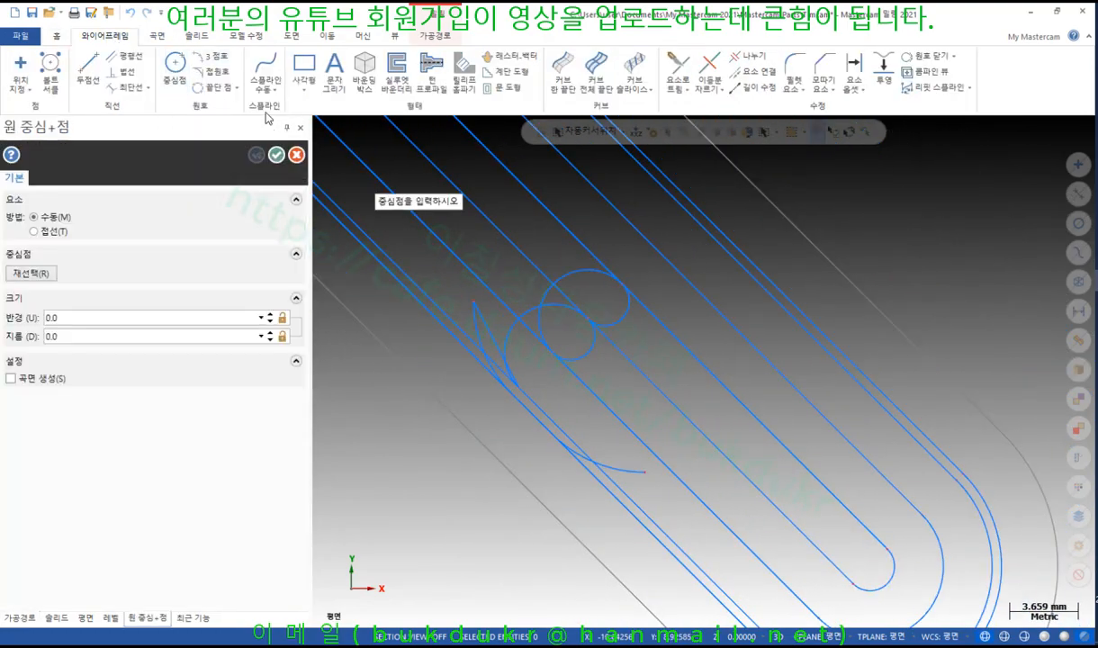
left_click(120, 334)
type("3")
key("Return")
scroll(581, 390, "up", 5)
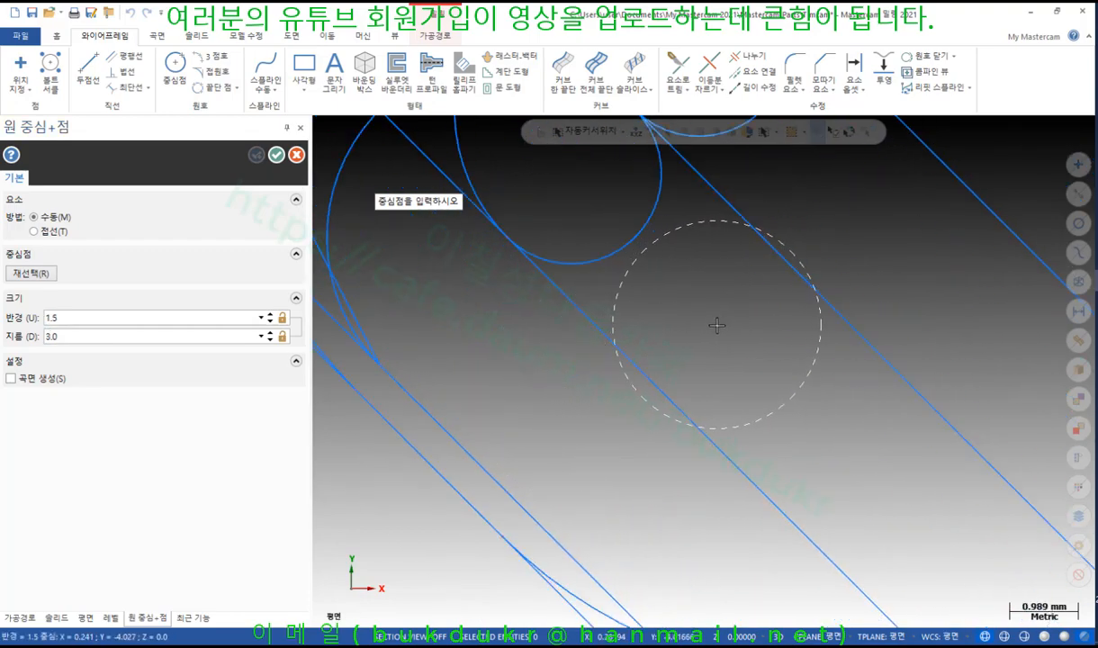
scroll(554, 423, "down", 3)
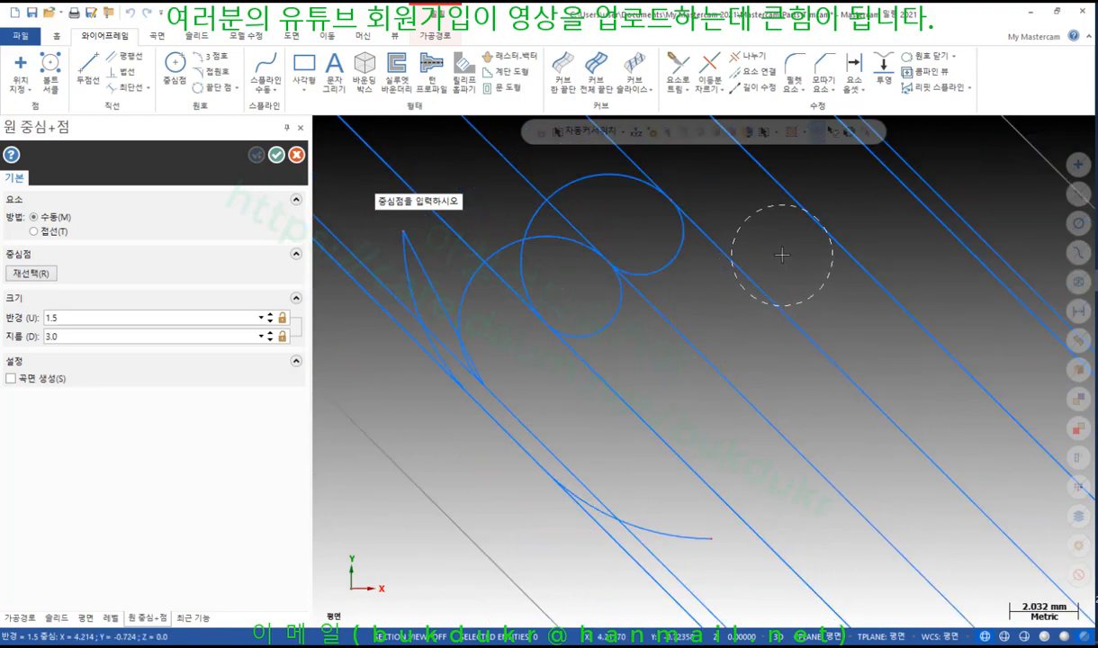
scroll(549, 347, "down", 2)
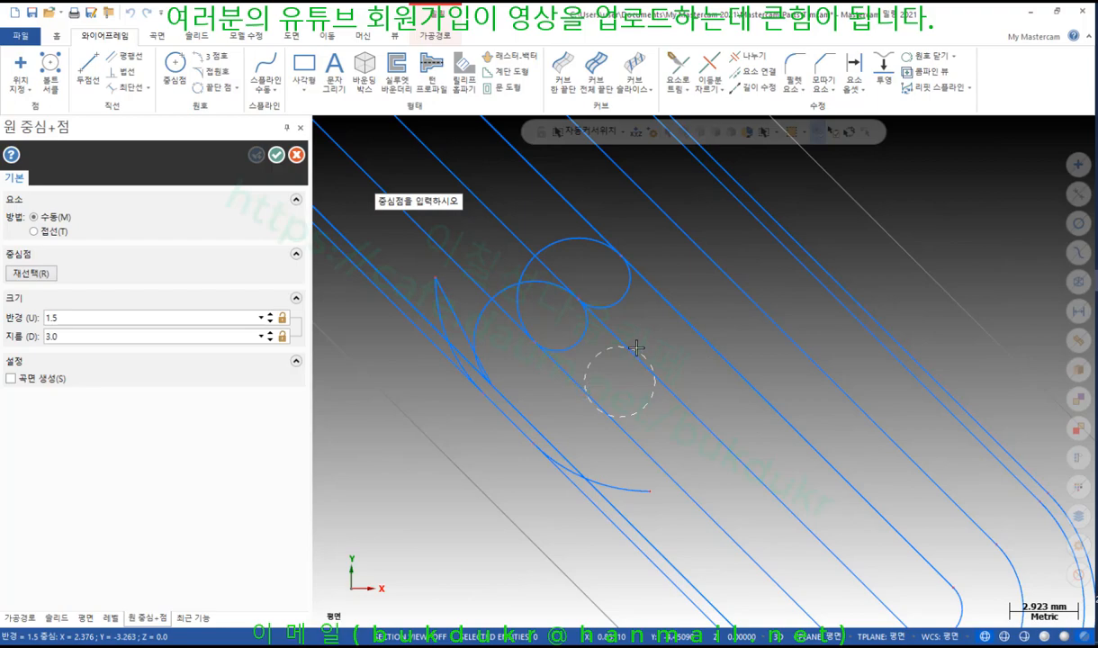
key("Escape")
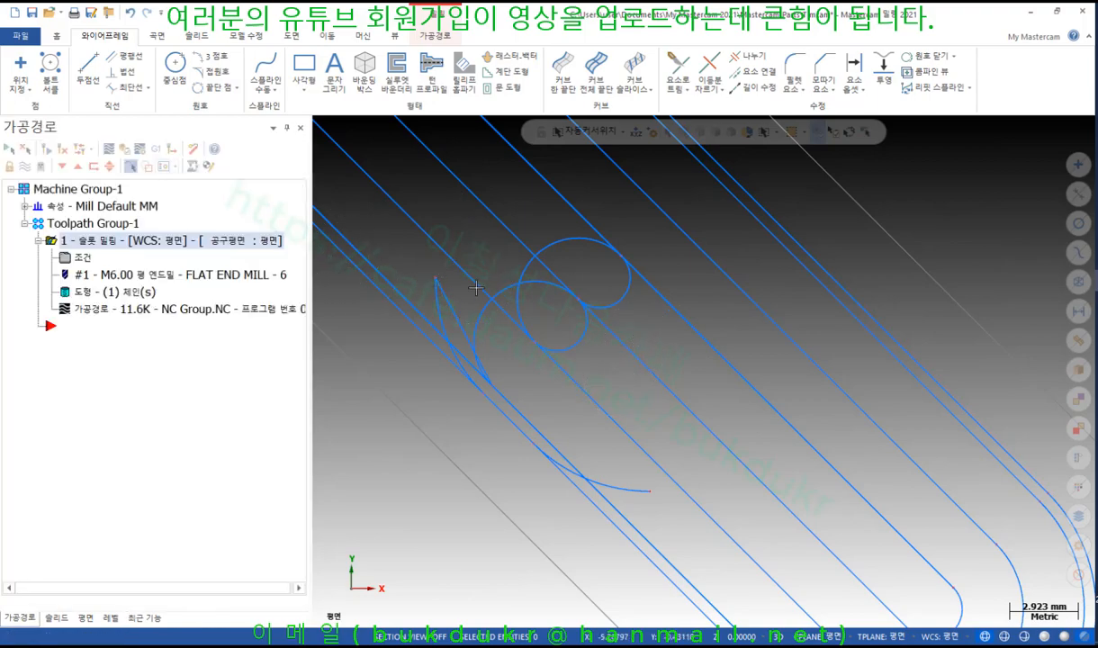
- Reopen the slot mill's roughing/finishing parameters and examine the finishing pass number and spacing fields
left_click(79, 259)
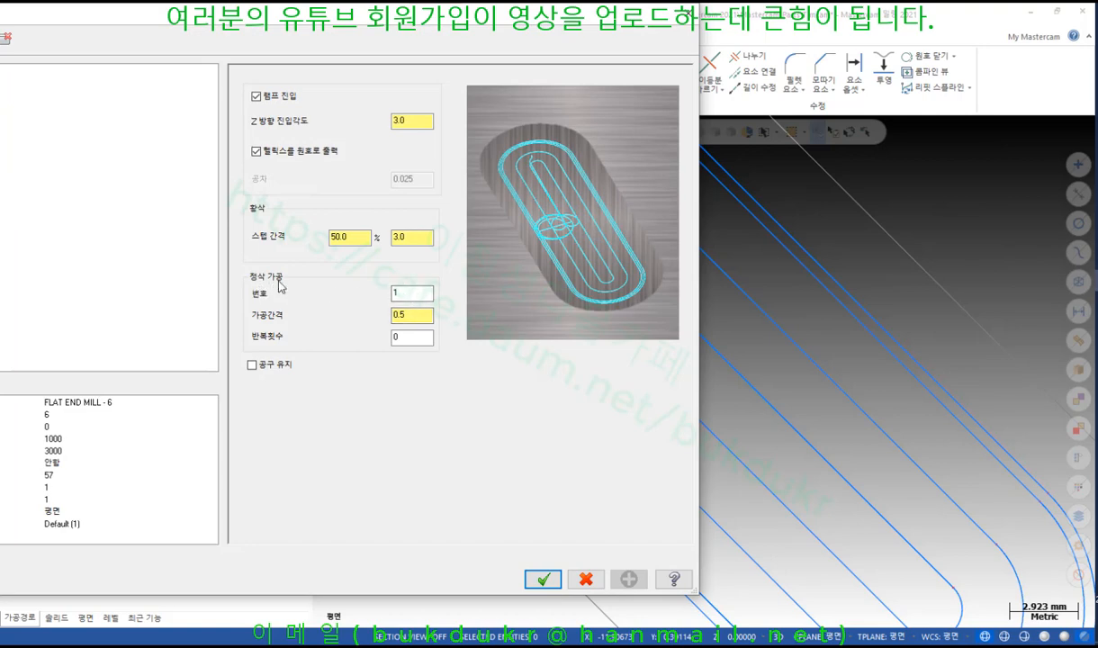
left_click(411, 298)
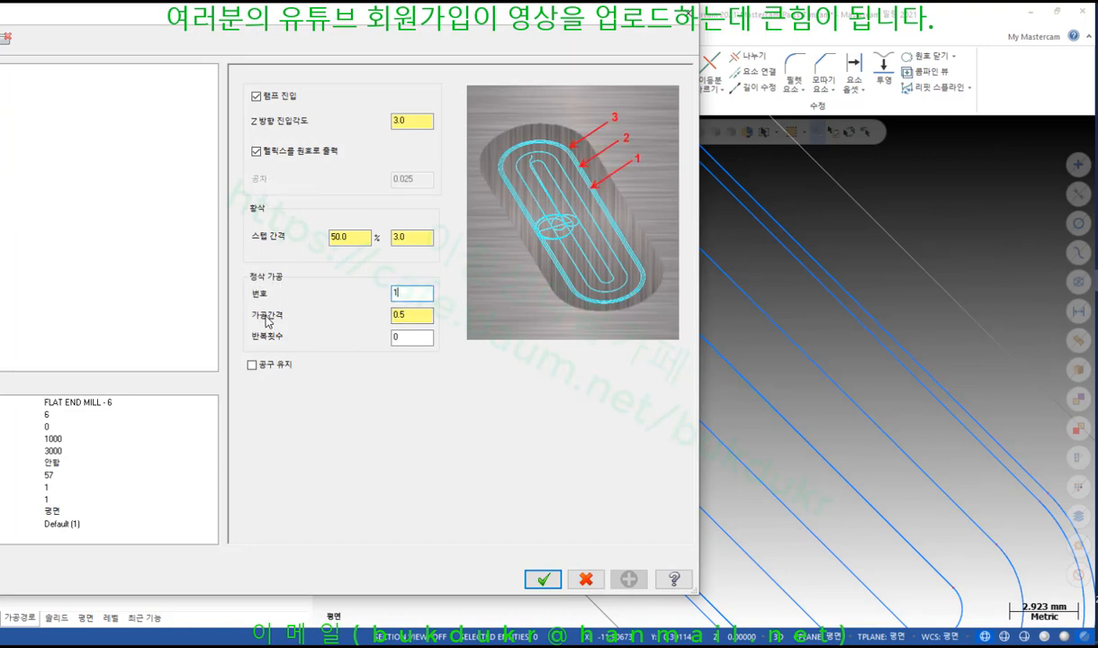
left_click(423, 317)
double_click(415, 318)
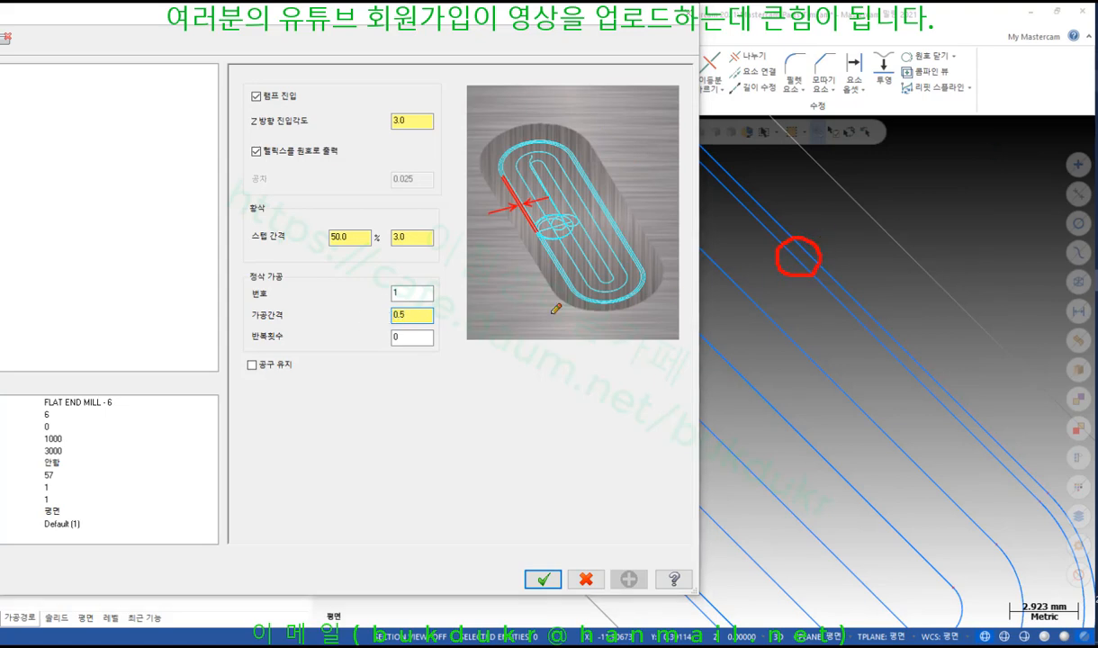
- Mark the finishing spacing, pass count, spring passes and keep tool down options in red, erase the marks, and cancel the parameters
mouse_move(381, 323)
left_mouse_down()
mouse_move(706, 335)
mouse_move(793, 279)
left_mouse_up()
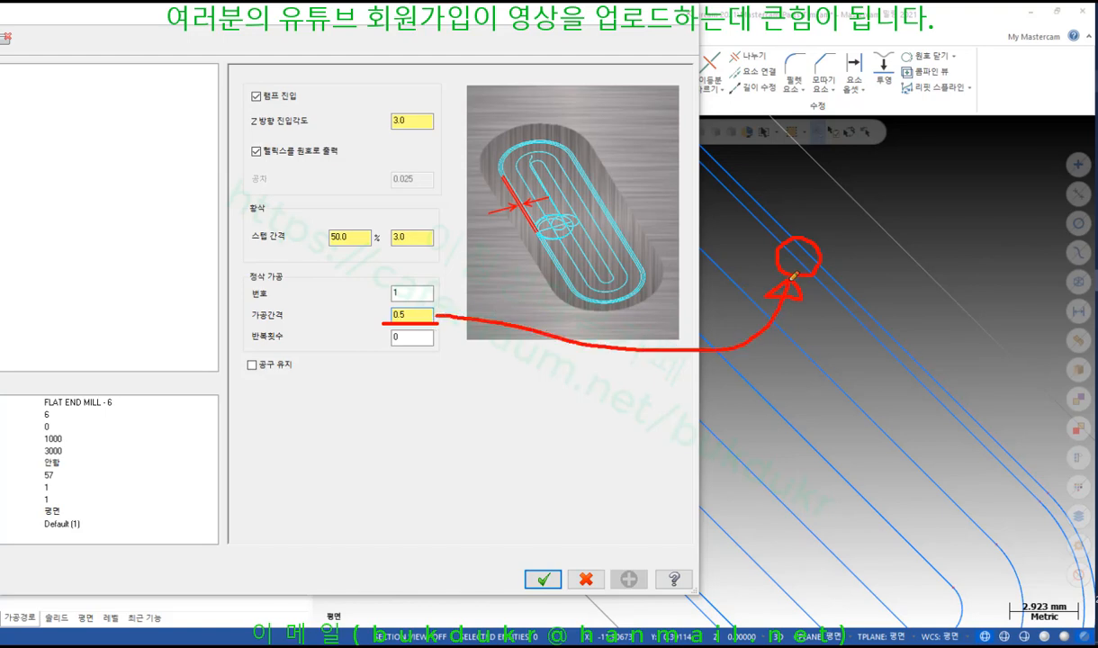
left_click_drag(253, 350, 432, 348)
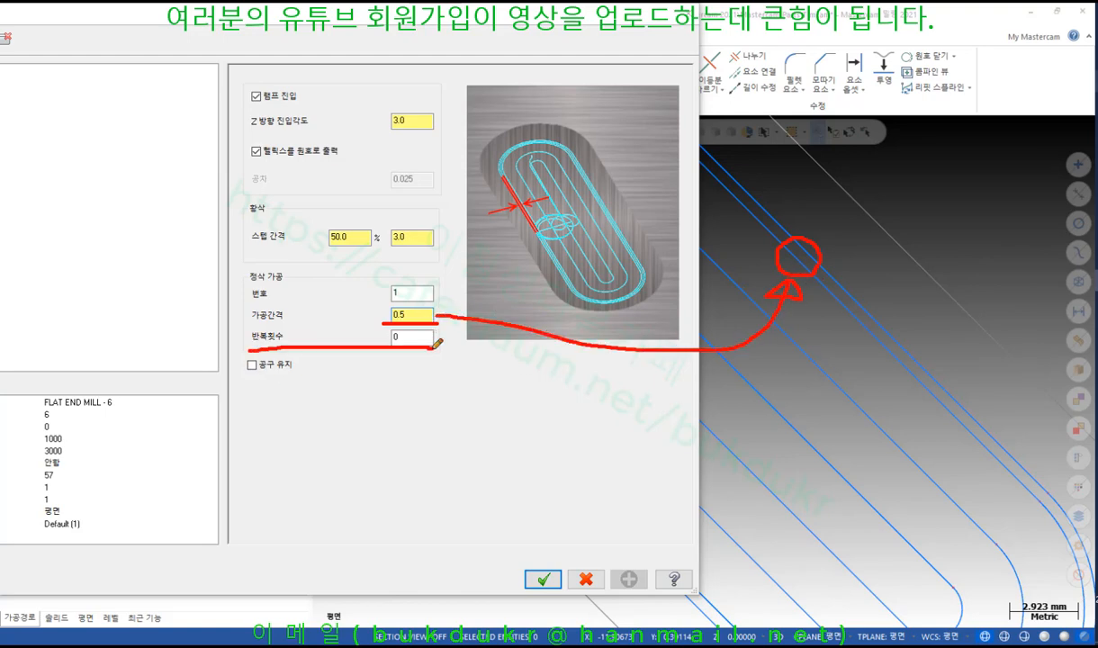
mouse_move(398, 287)
left_mouse_down()
mouse_move(379, 293)
mouse_move(401, 295)
left_mouse_up()
mouse_move(405, 348)
left_mouse_down()
mouse_move(383, 335)
mouse_move(412, 334)
left_mouse_up()
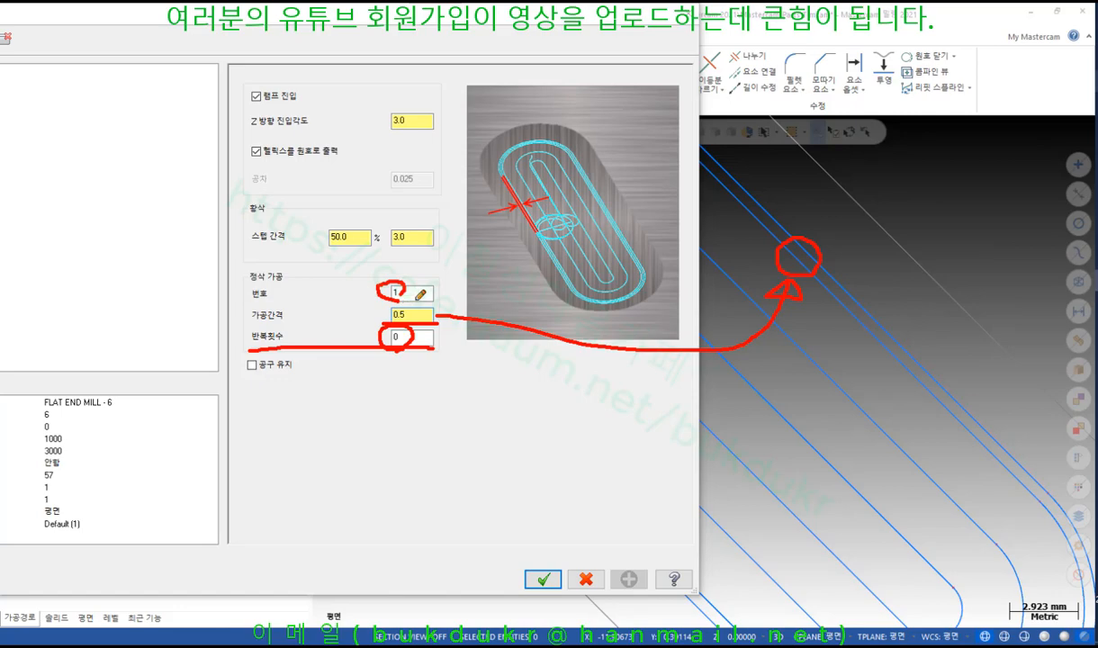
left_click_drag(245, 375, 304, 376)
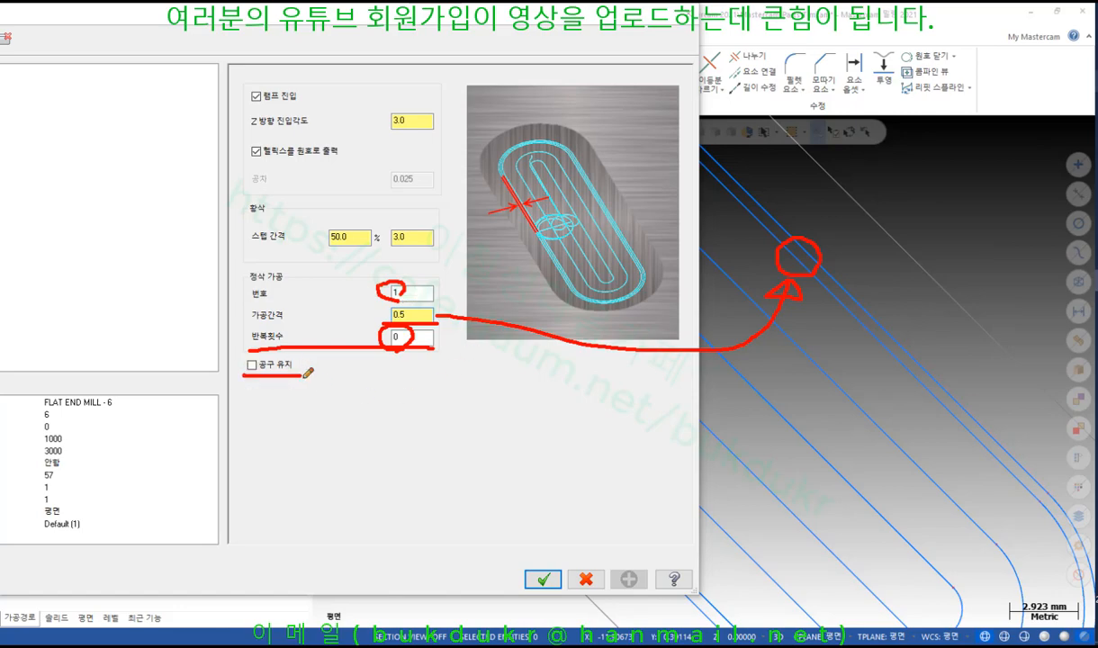
right_click(513, 407)
left_click(540, 563)
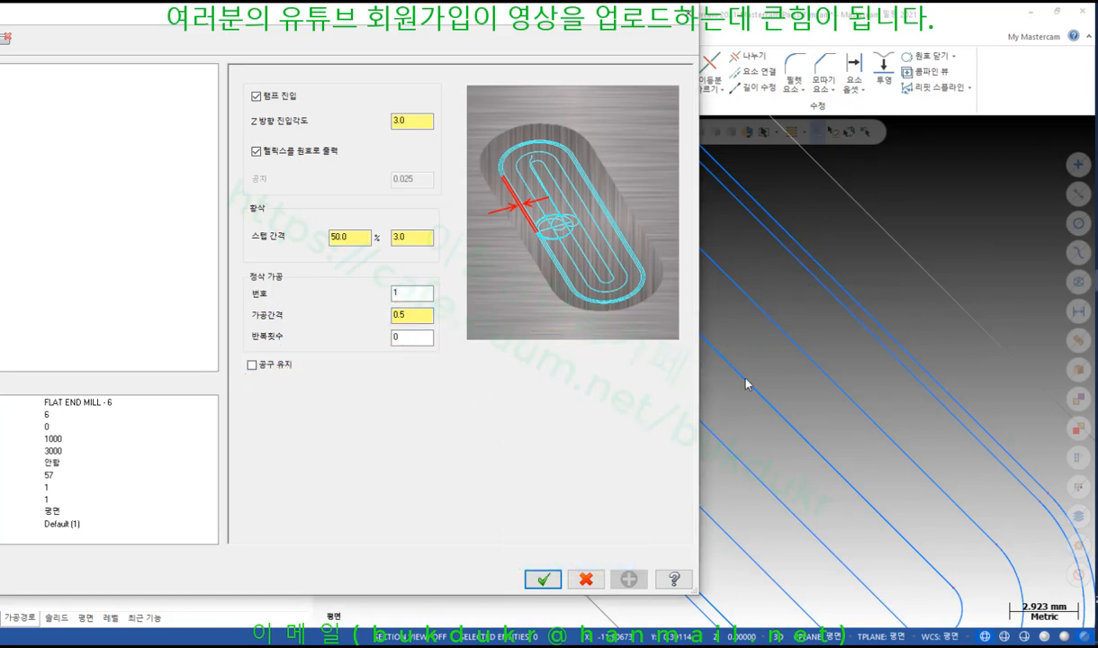
left_click(579, 581)
- Backplot the slot mill toolpath in a tilted view and advance the tool to the finishing moves at the slot floor
scroll(657, 376, "down", 3)
mouse_move(657, 380)
middle_mouse_down()
mouse_move(668, 319)
mouse_move(740, 318)
mouse_move(642, 481)
mouse_move(638, 404)
mouse_move(613, 373)
mouse_move(632, 368)
mouse_move(562, 378)
middle_mouse_up()
scroll(617, 387, "down", 3)
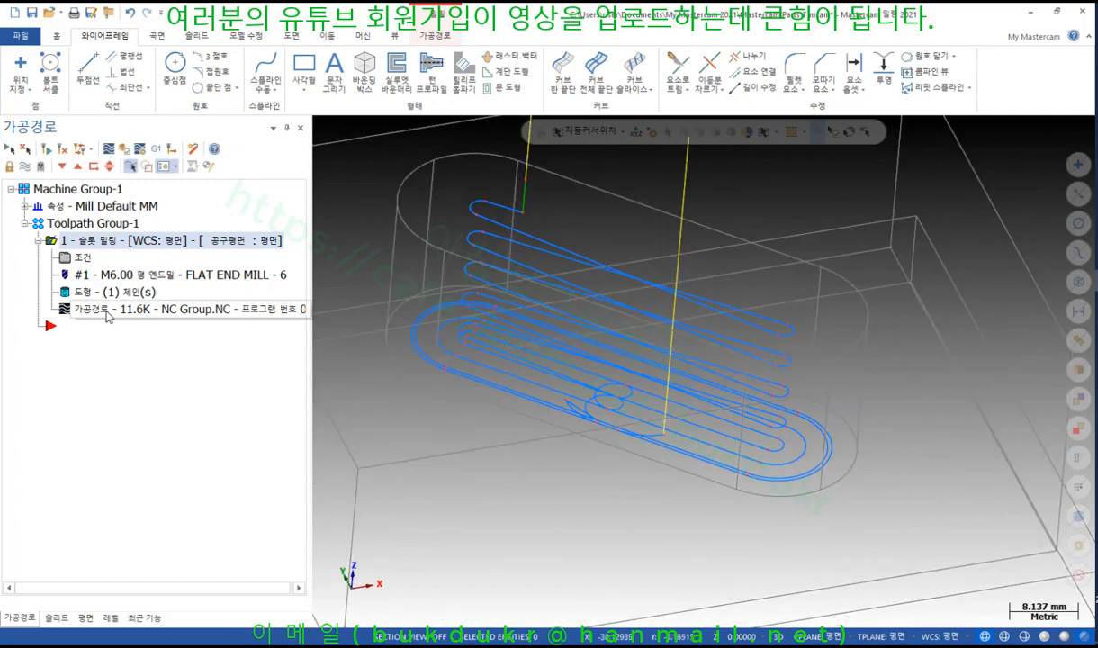
left_click(108, 311)
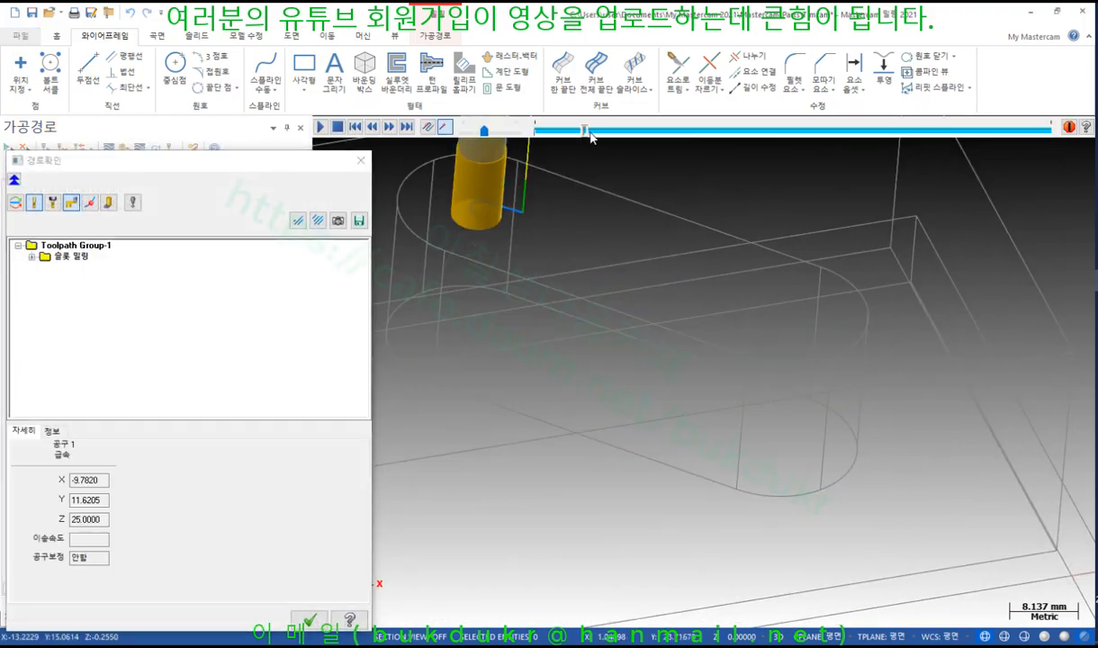
left_click_drag(591, 135, 937, 167)
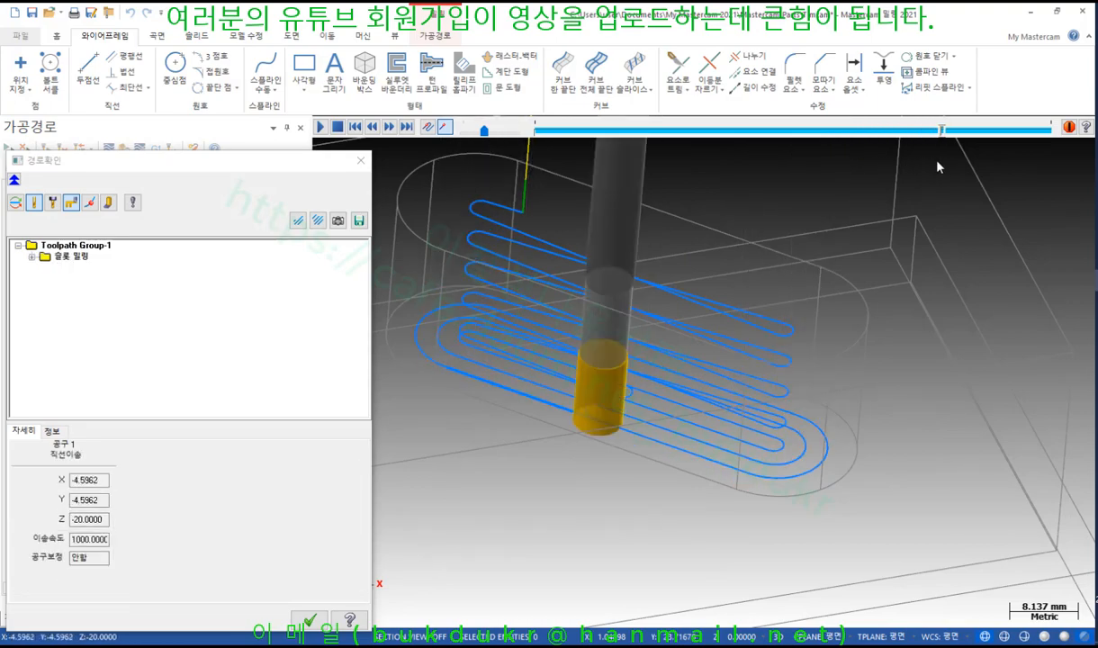
scroll(563, 443, "up", 5)
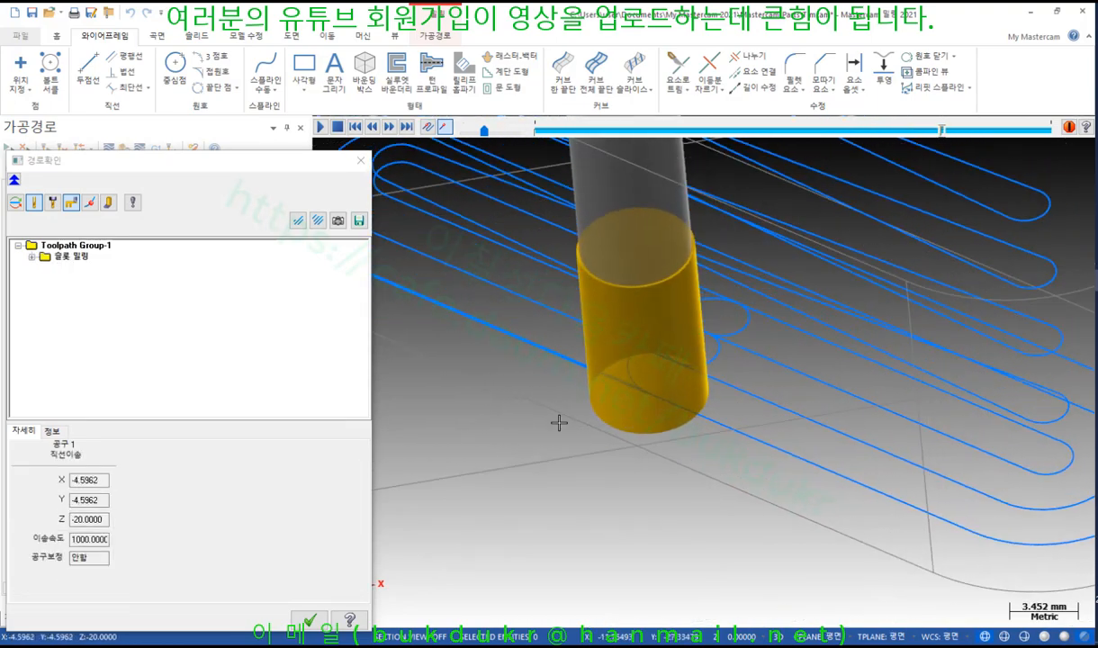
middle_click_drag(559, 422, 571, 421)
- Step the backplot through the remaining finishing passes up to the retract, and close the backplot
key("s")
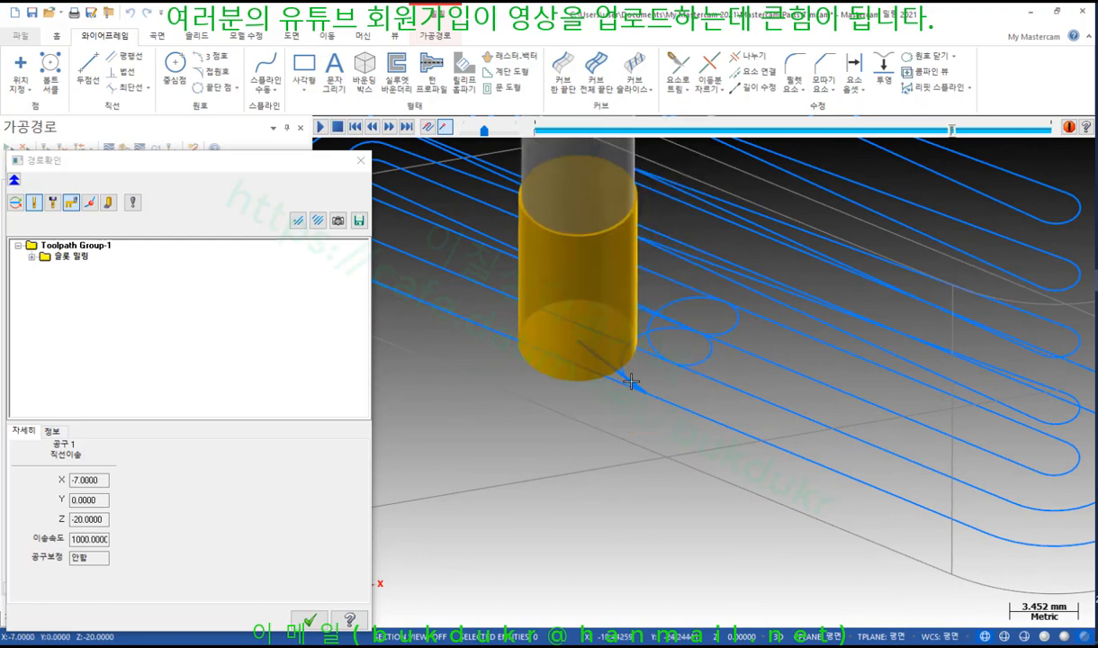
scroll(631, 382, "up", 2)
key("s")
key("s")
key("s")
key("s")
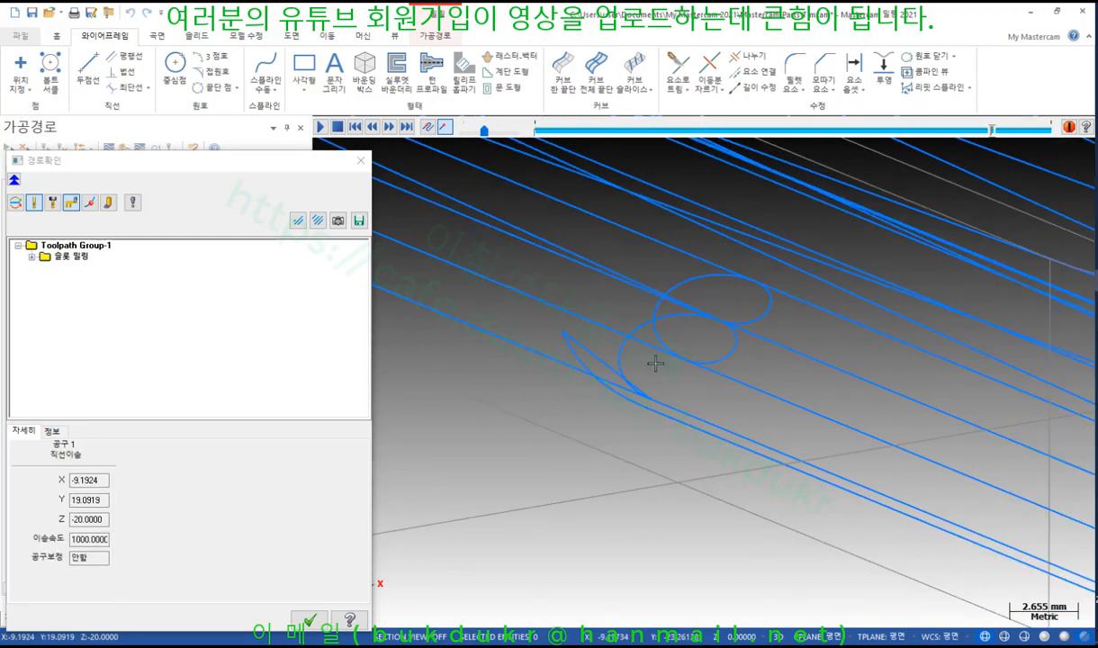
key("s")
key("s")
key("s")
scroll(657, 401, "down", 2)
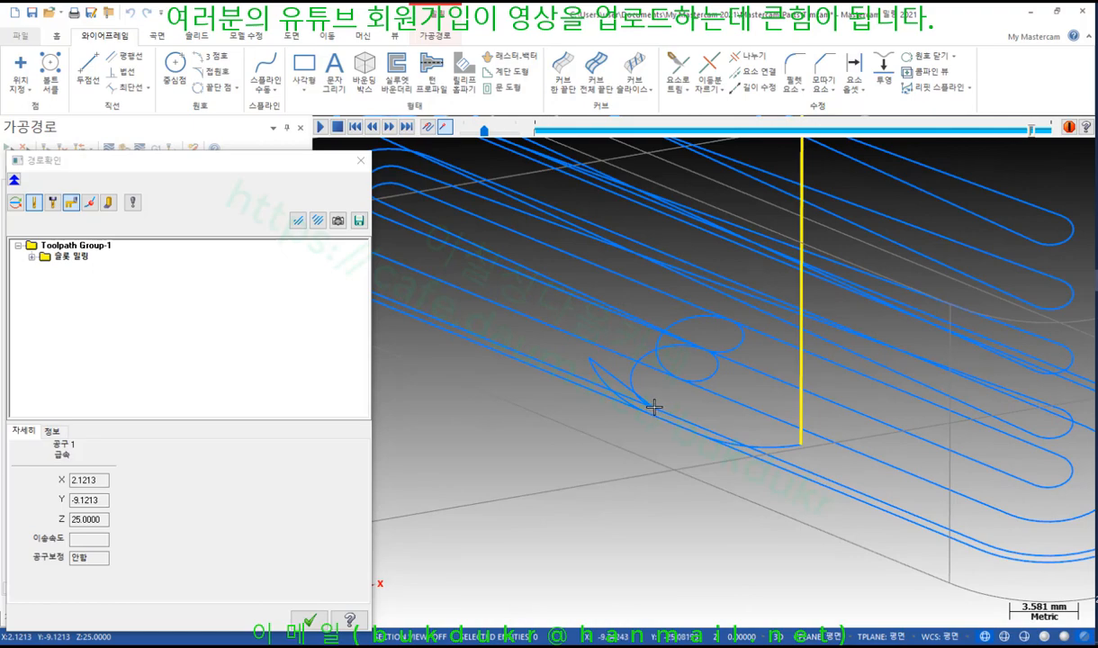
key("s")
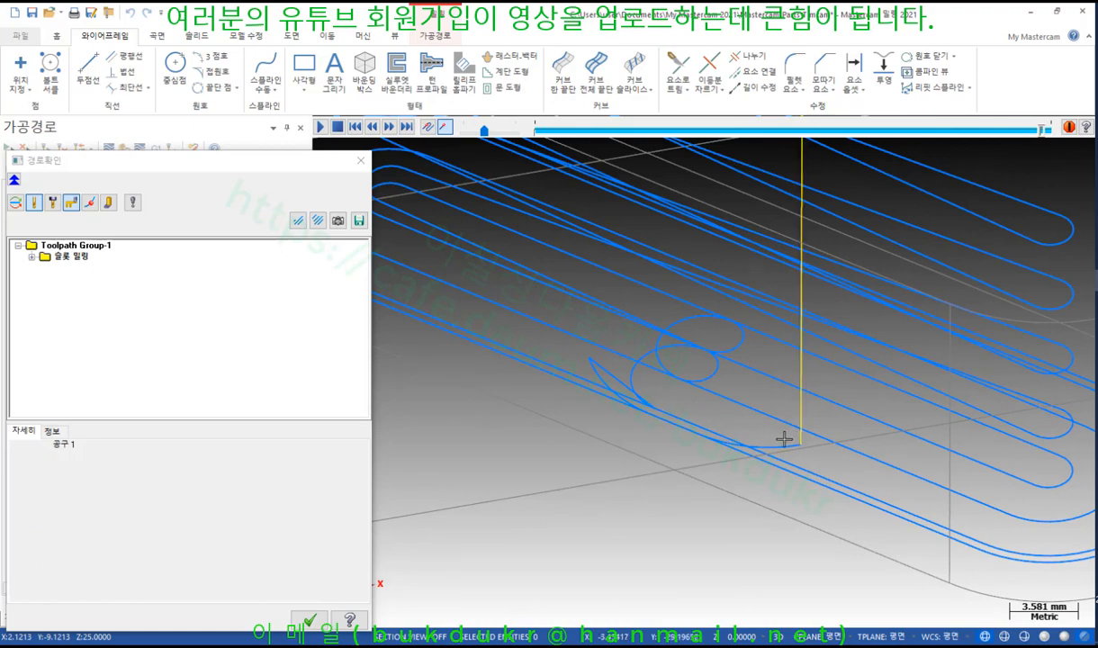
scroll(715, 439, "down", 3)
left_click_drag(252, 162, 416, 90)
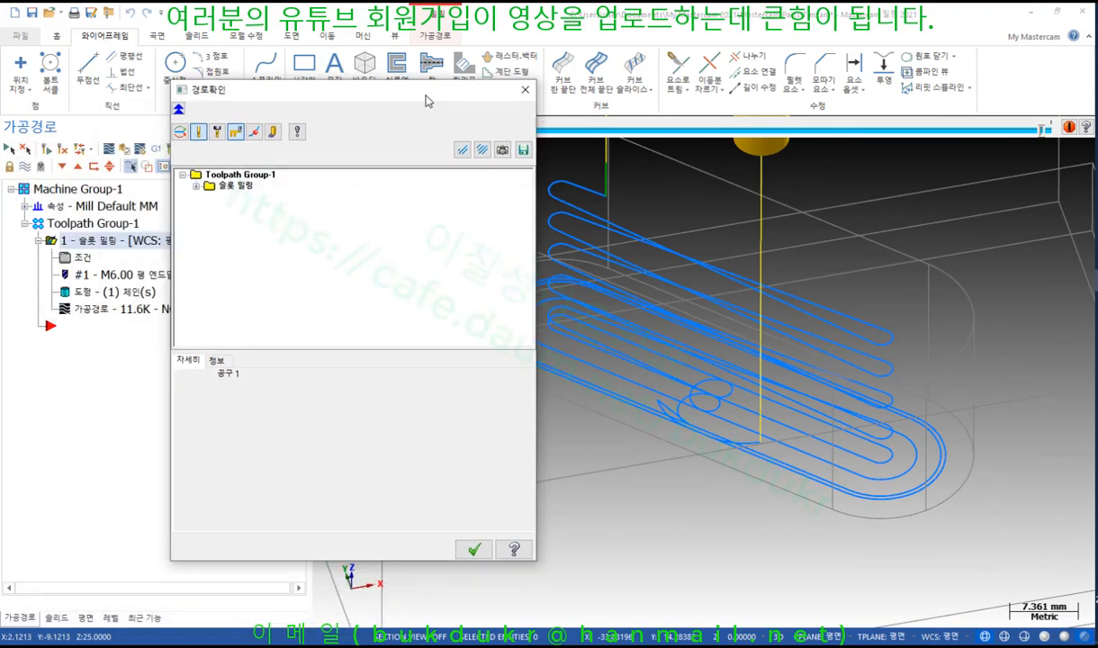
left_click(474, 550)
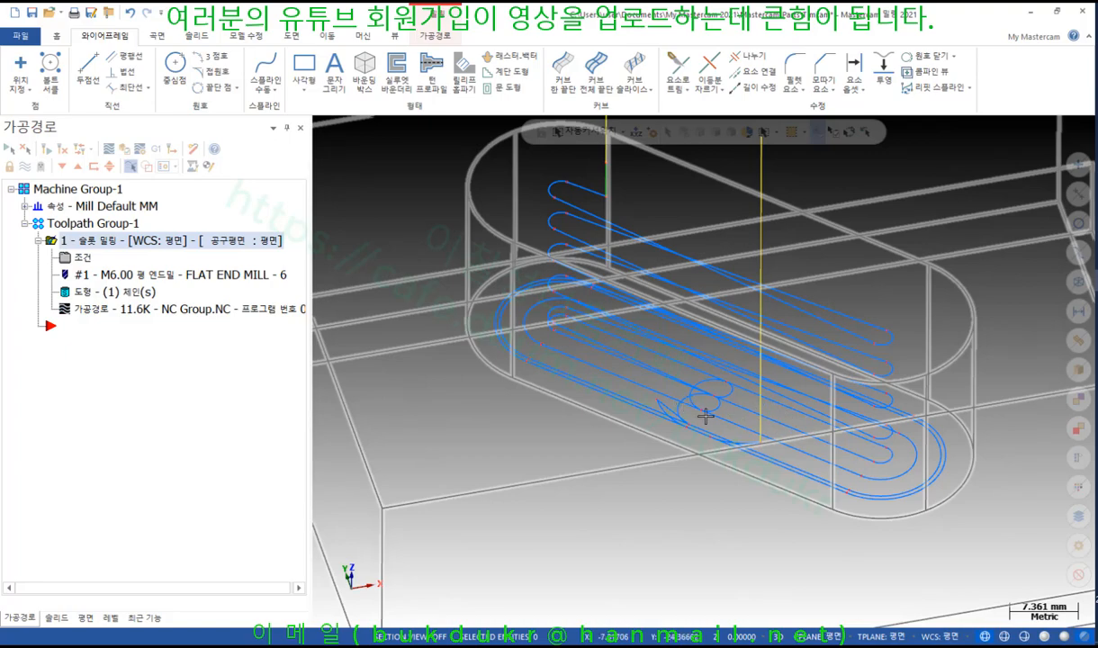
- Enable keep tool down for the finishing passes, accept the parameters, and regenerate the slot mill toolpath
left_click(79, 258)
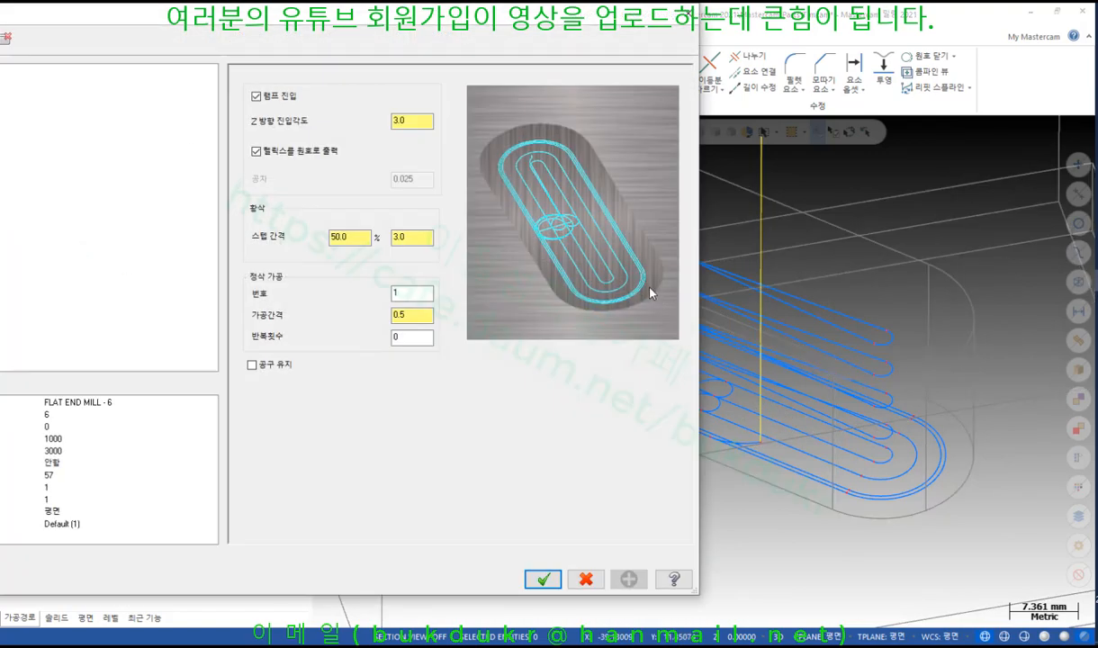
left_click(252, 365)
left_click(543, 577)
left_click(62, 169)
left_click(47, 150)
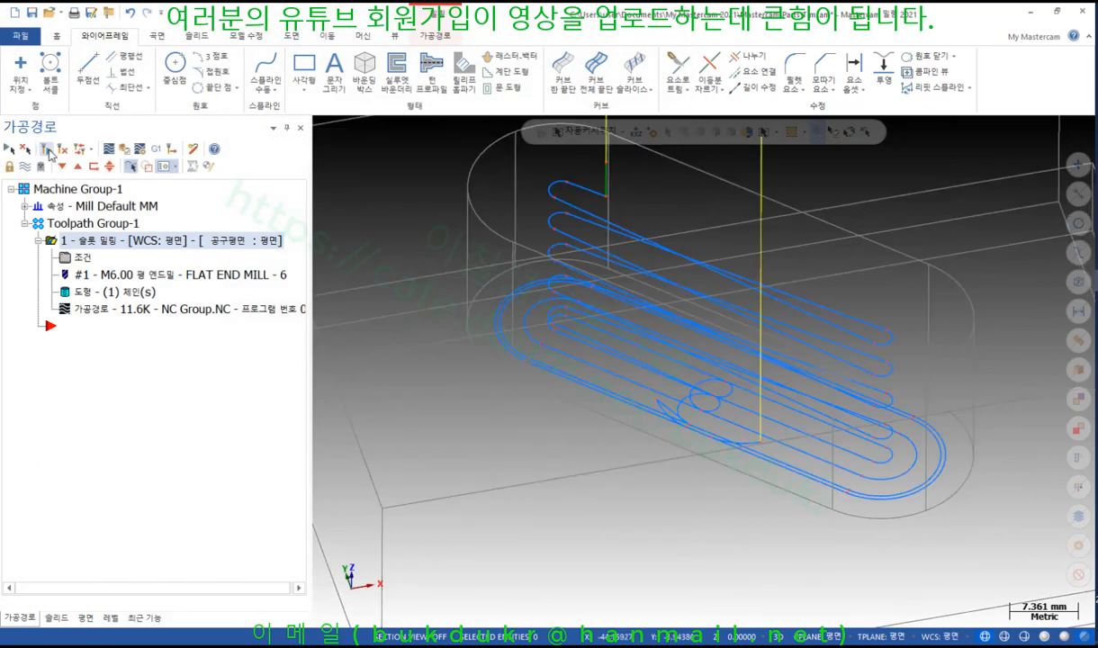
scroll(735, 430, "up", 5)
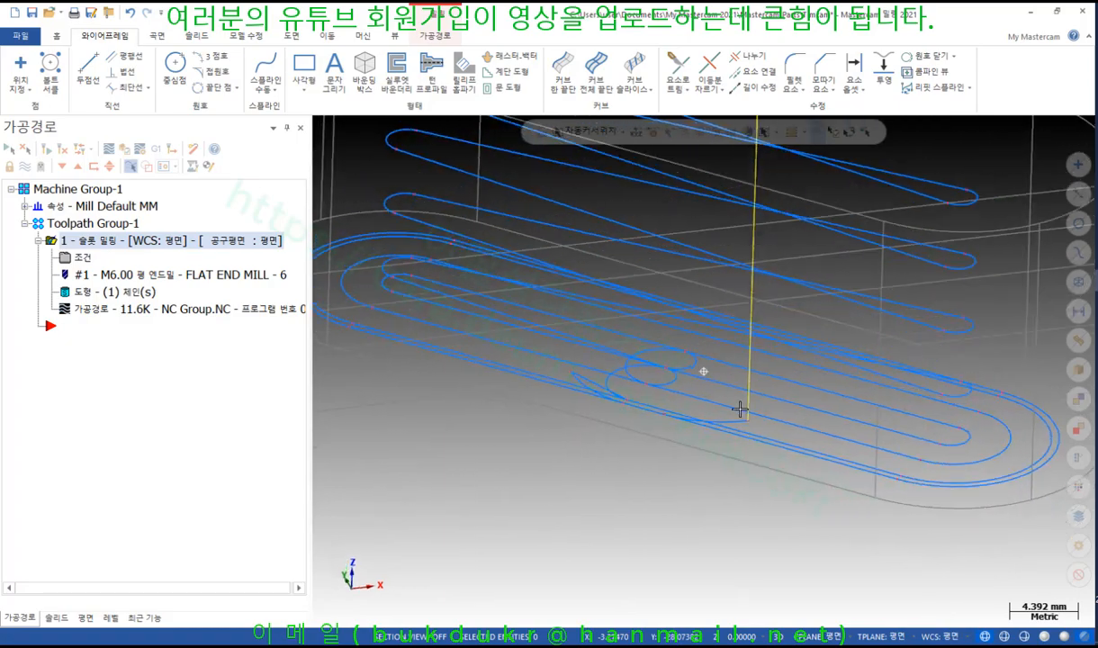
- Set the entry/exit arc sweep to 180 degrees in the cut parameters and preview the toolpath
left_click(79, 256)
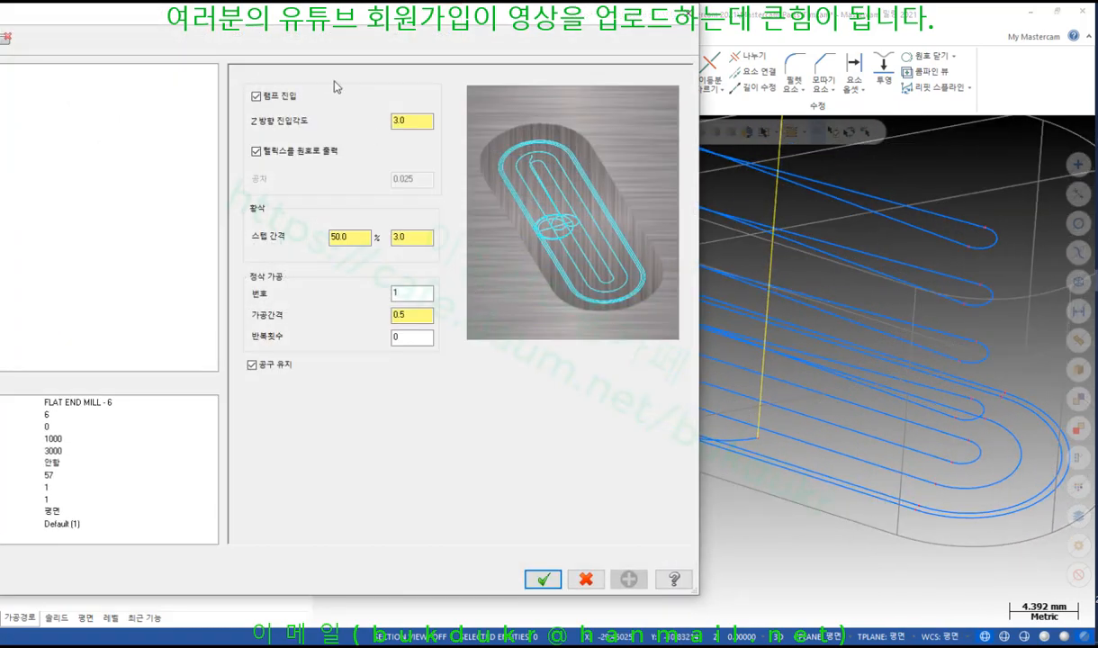
left_click_drag(323, 26, 652, 127)
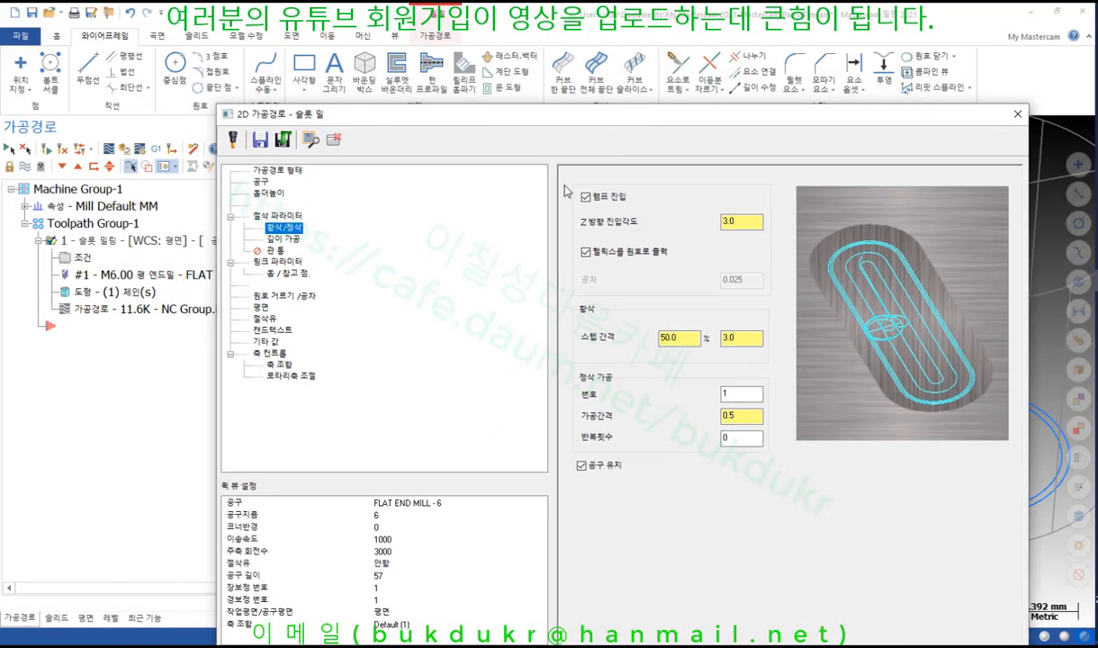
left_click(299, 217)
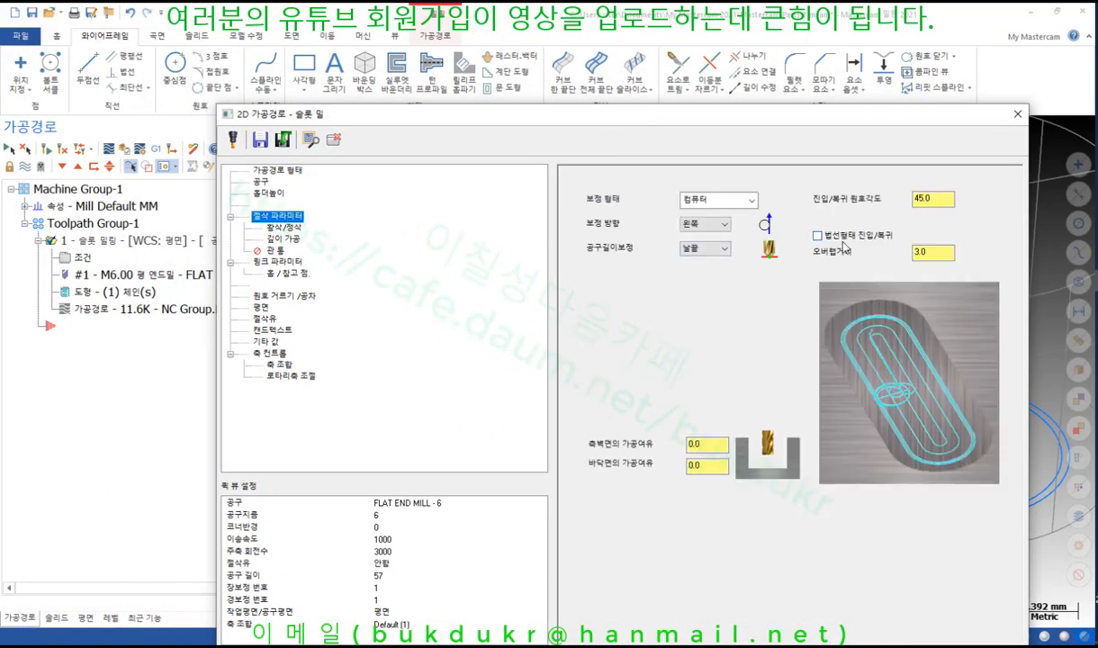
double_click(903, 202)
type("180")
left_click_drag(851, 112, 477, 384)
left_click_drag(301, 390, 306, 488)
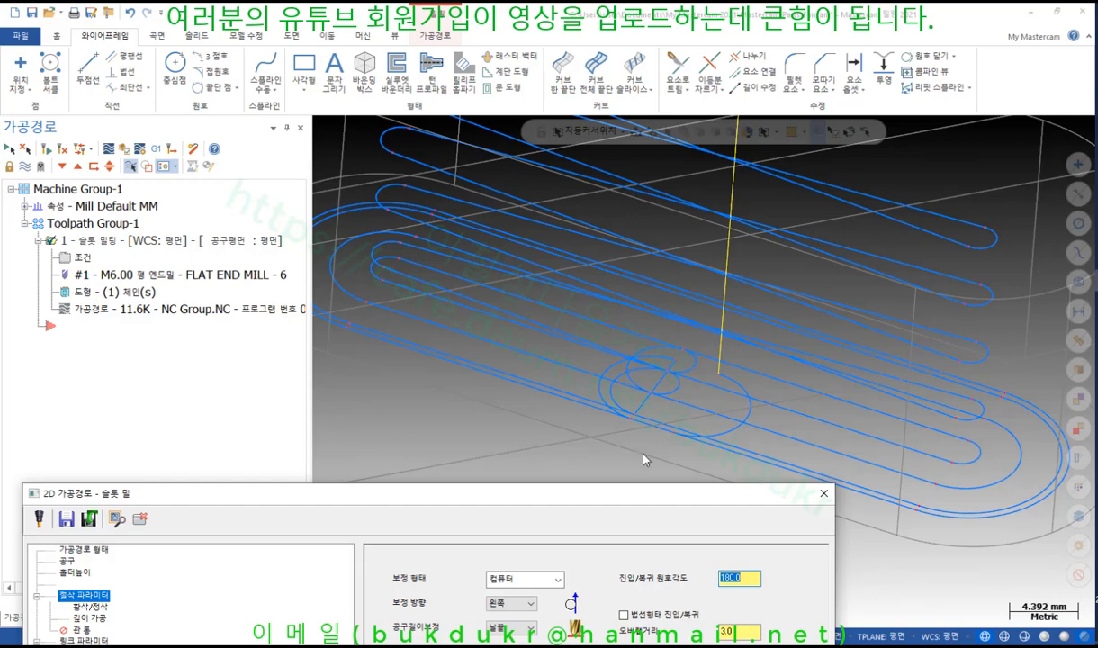
- Try perpendicular entry/exit in a toolpath preview, and turn the option off again
left_click_drag(658, 501, 672, 437)
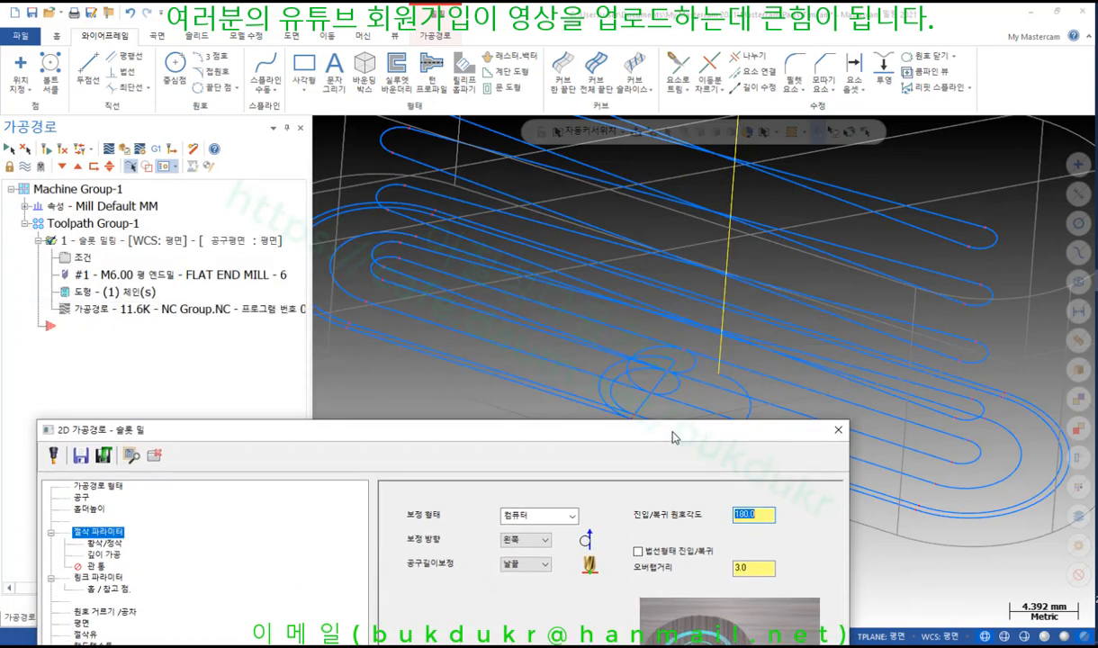
left_click(638, 551)
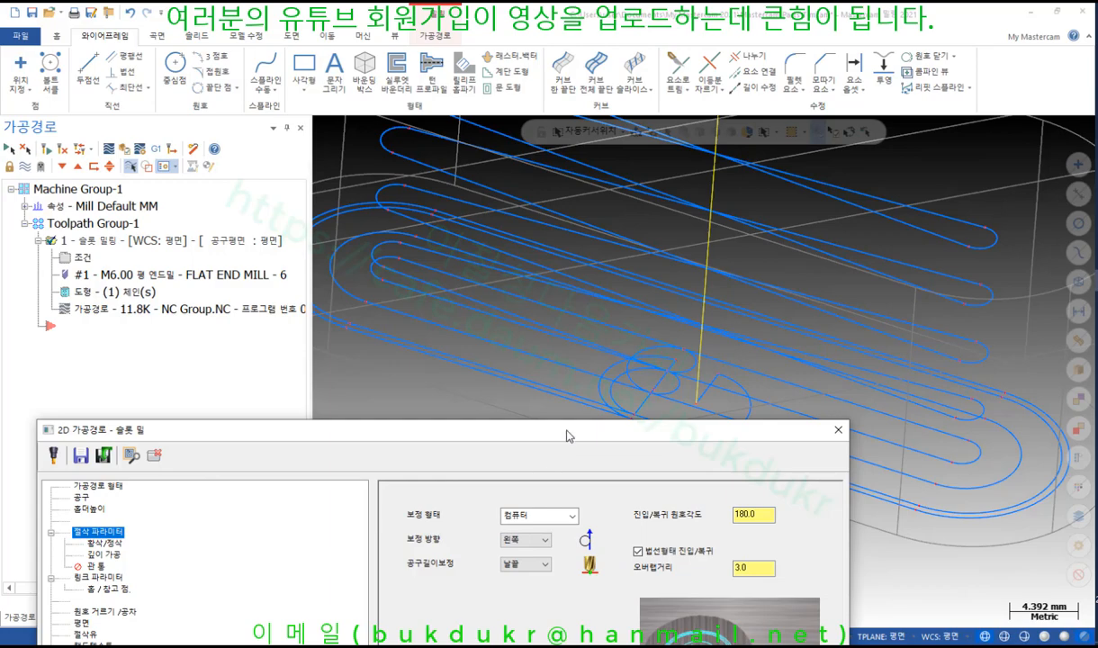
left_click_drag(567, 431, 641, 62)
left_click(566, 294)
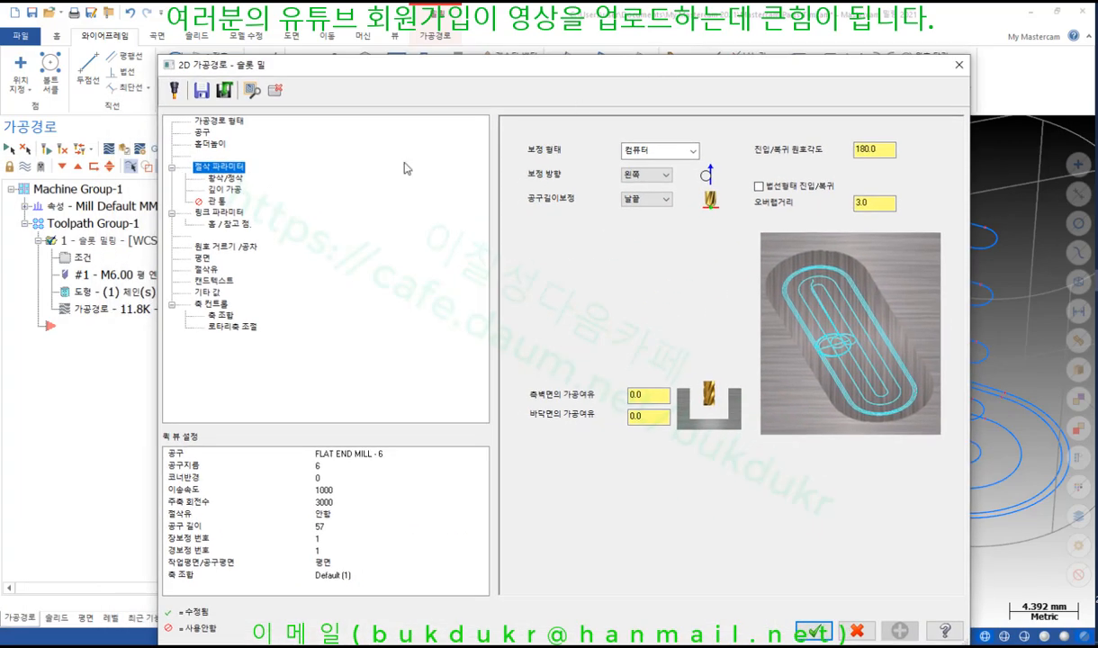
- Check the keep tool down option in the roughing/finishing settings and review the toolpath preview
left_click(225, 190)
left_click(226, 178)
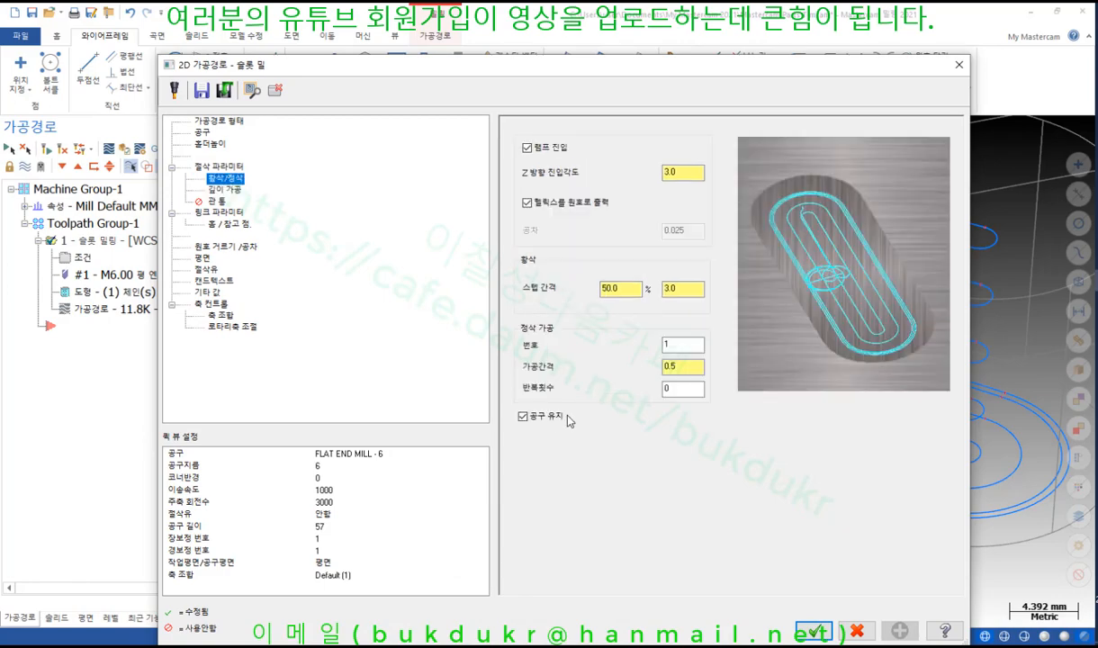
left_click_drag(666, 67, 572, 479)
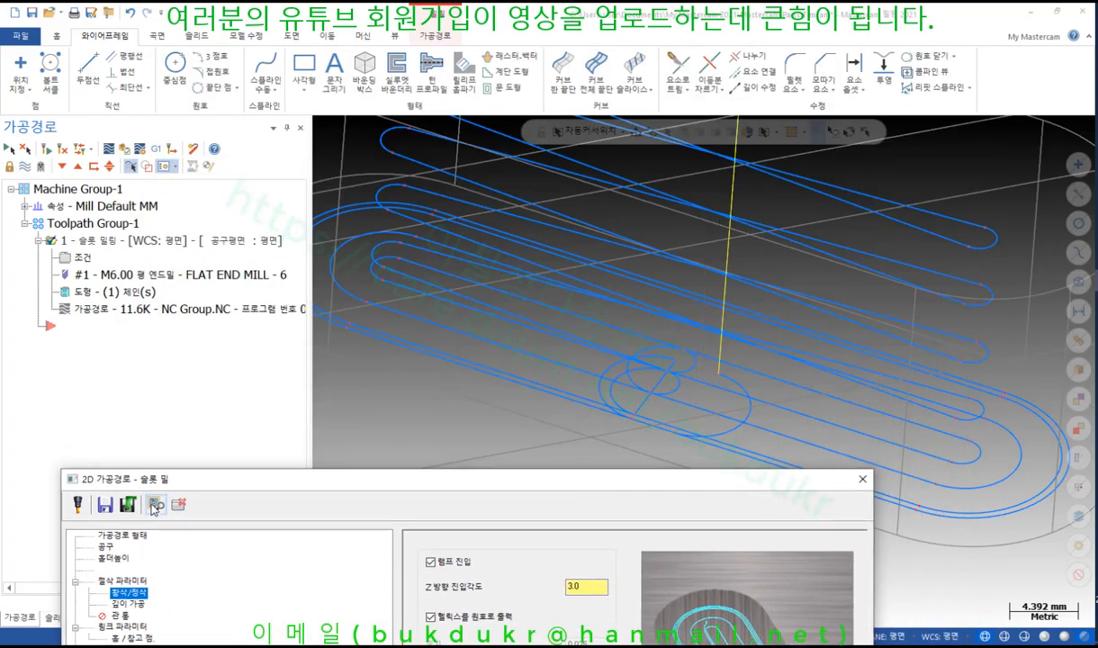
left_click_drag(363, 491, 301, 334)
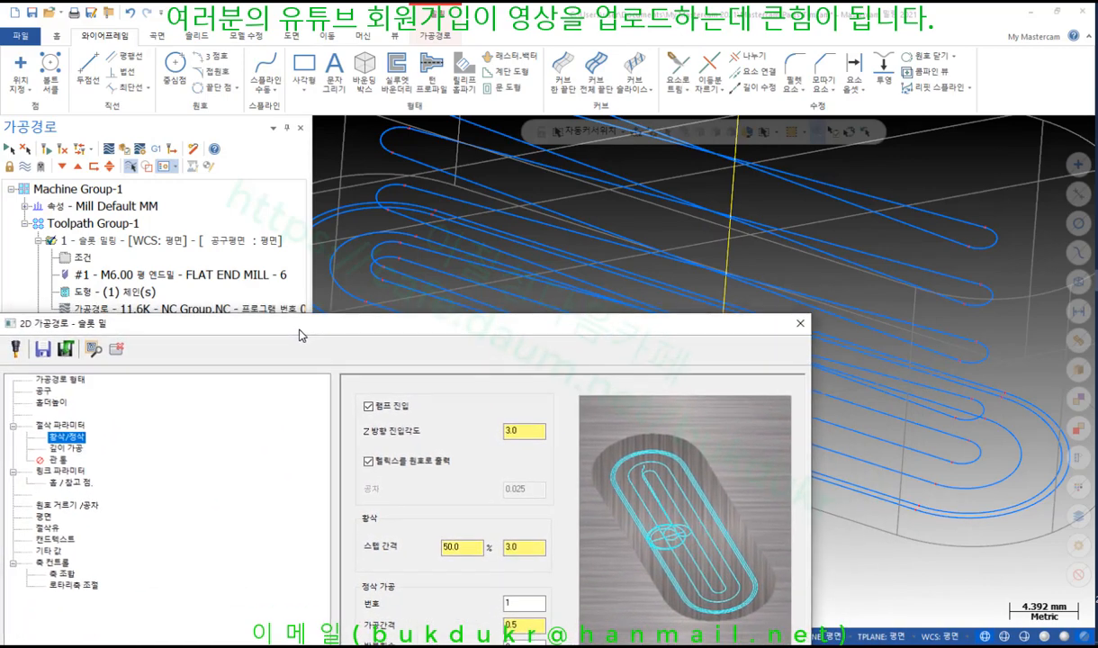
- Enable perpendicular entry/exit once more with the 180-degree arc, preview its lead moves, and disable it
left_click(61, 425)
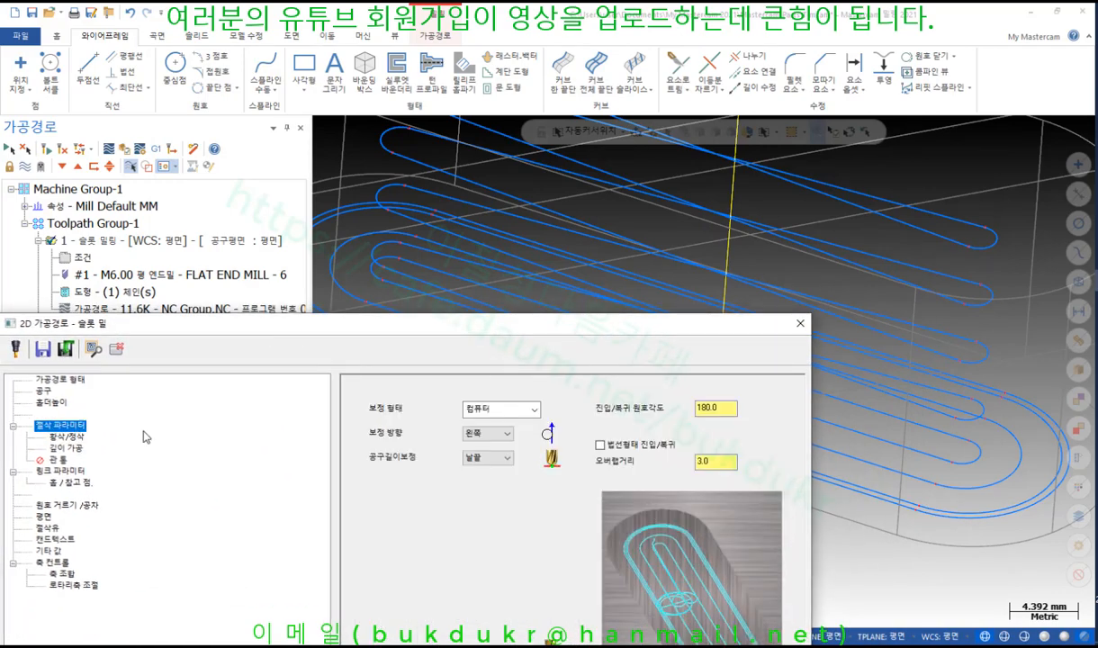
left_click(599, 444)
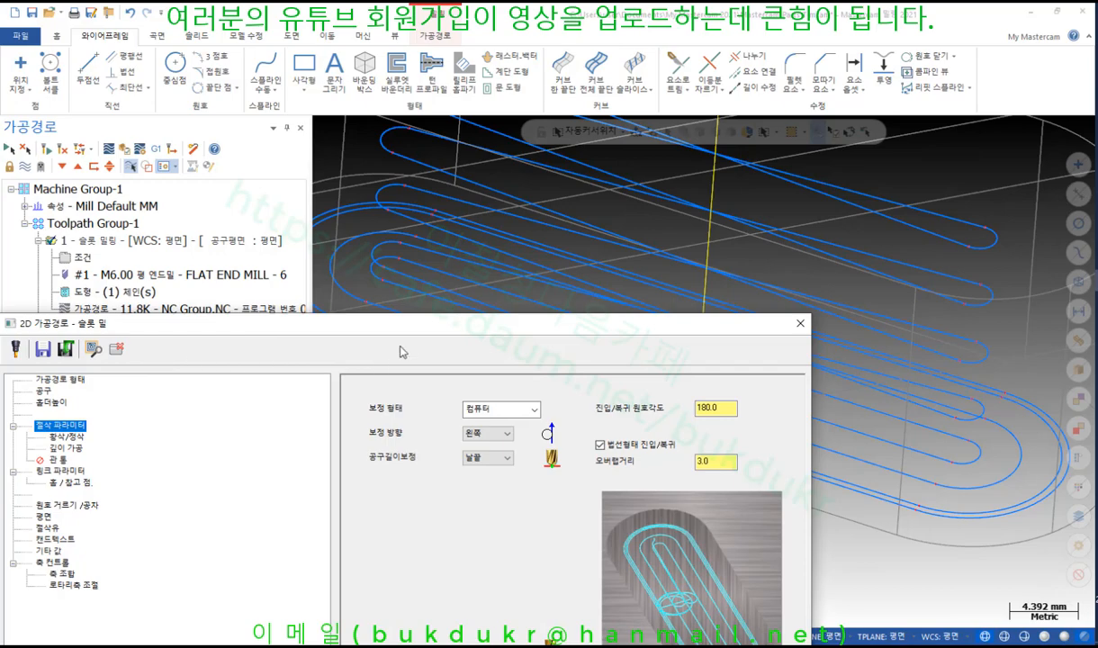
left_click_drag(388, 322, 370, 194)
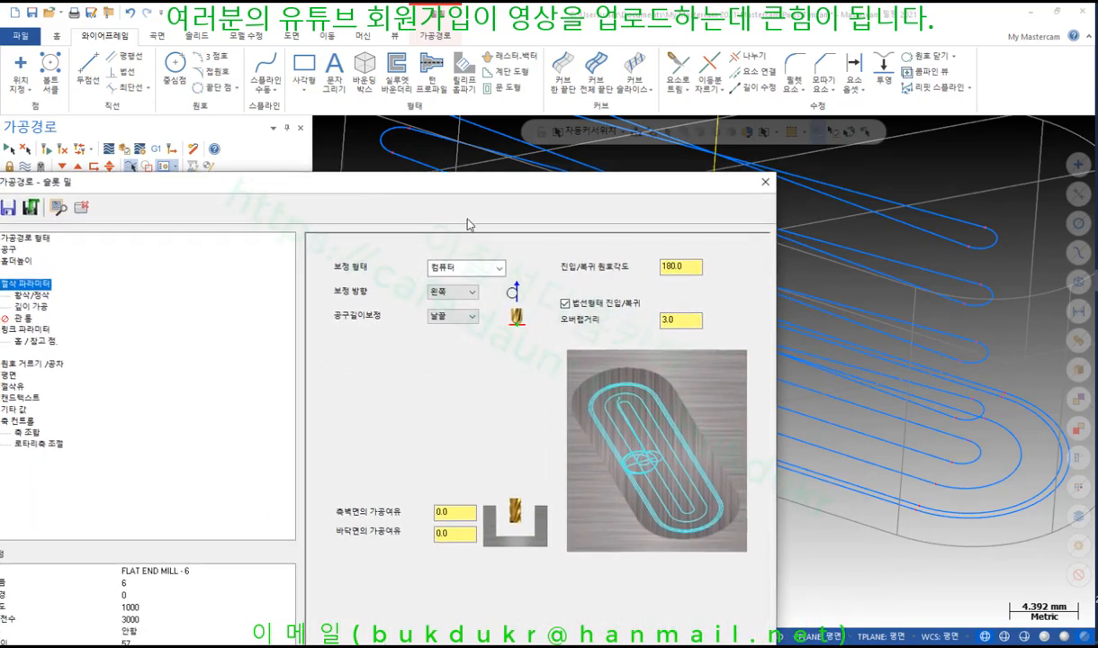
left_click(565, 304)
left_click_drag(450, 181, 644, 18)
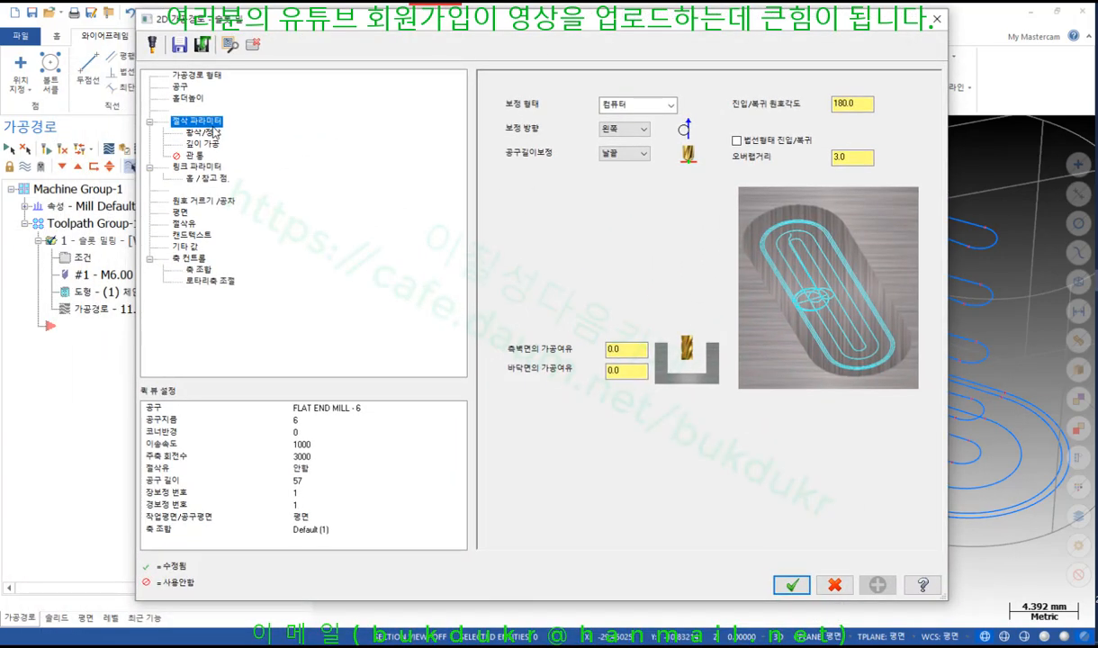
- Review the roughing/finishing settings and move the parameter dialog aside briefly to compare them with the toolpath
left_click(203, 133)
left_click(674, 319)
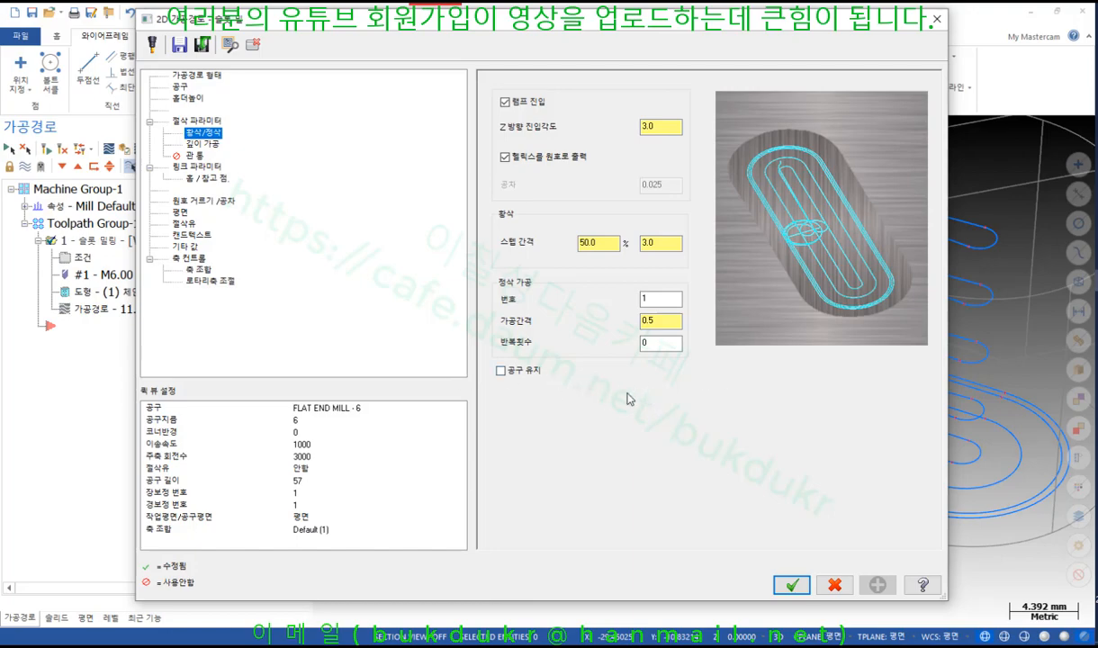
left_click_drag(860, 29, 266, 82)
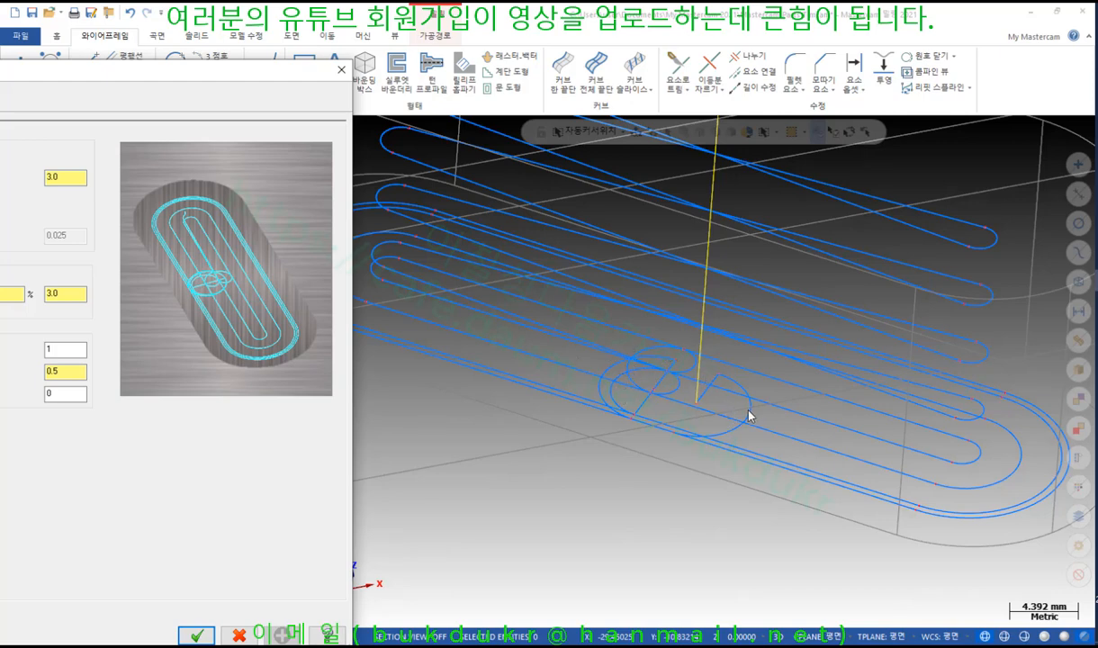
left_click_drag(152, 72, 827, 60)
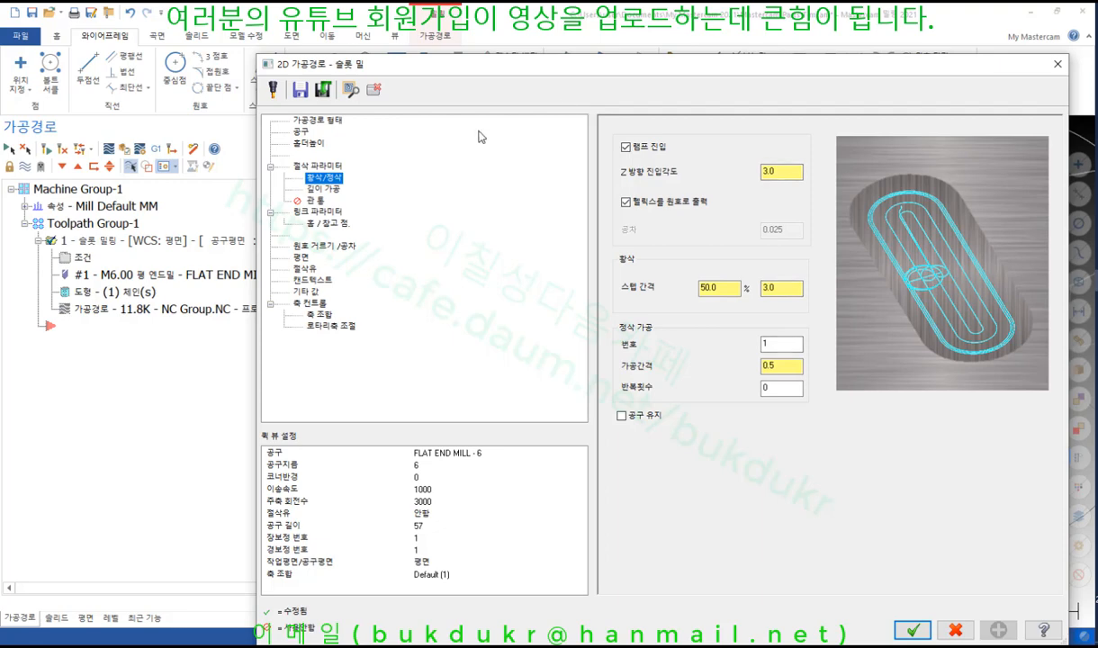
- Examine the depth cuts settings for rough step, finish cuts and finish step, toggling keep tool down on and off
left_click(323, 189)
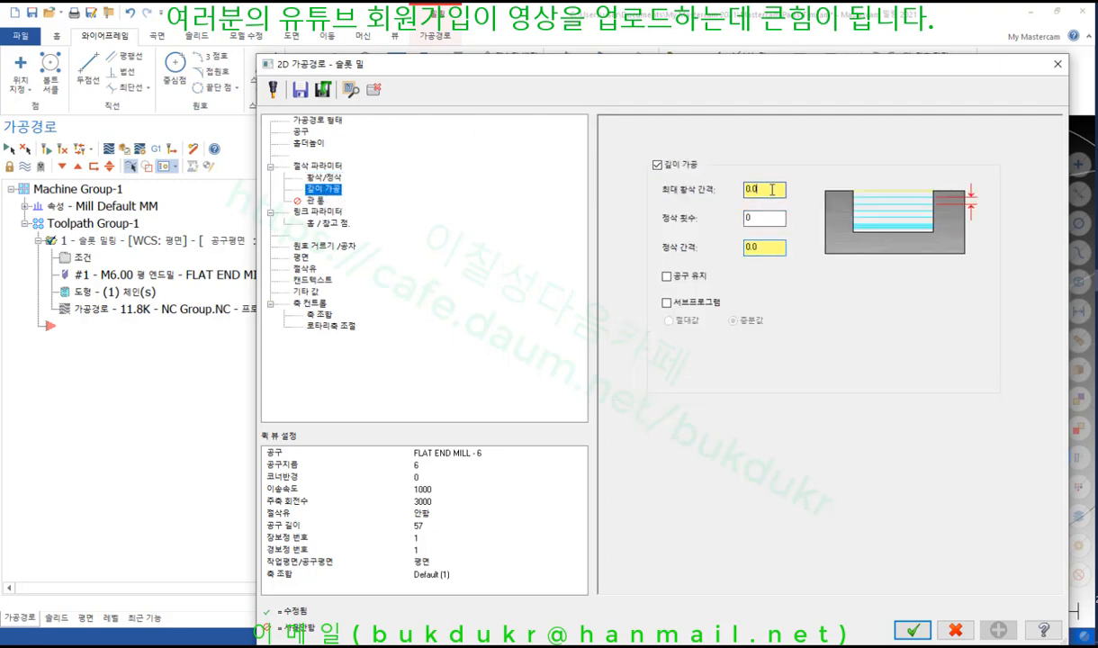
left_click(770, 219)
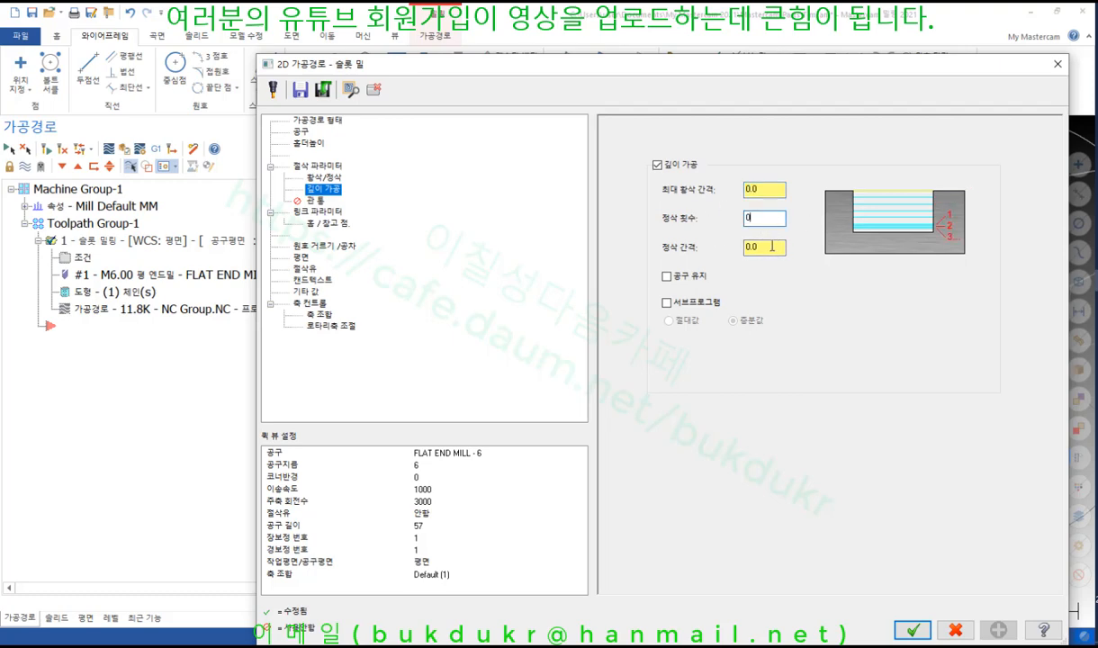
left_click(771, 246)
left_click(694, 276)
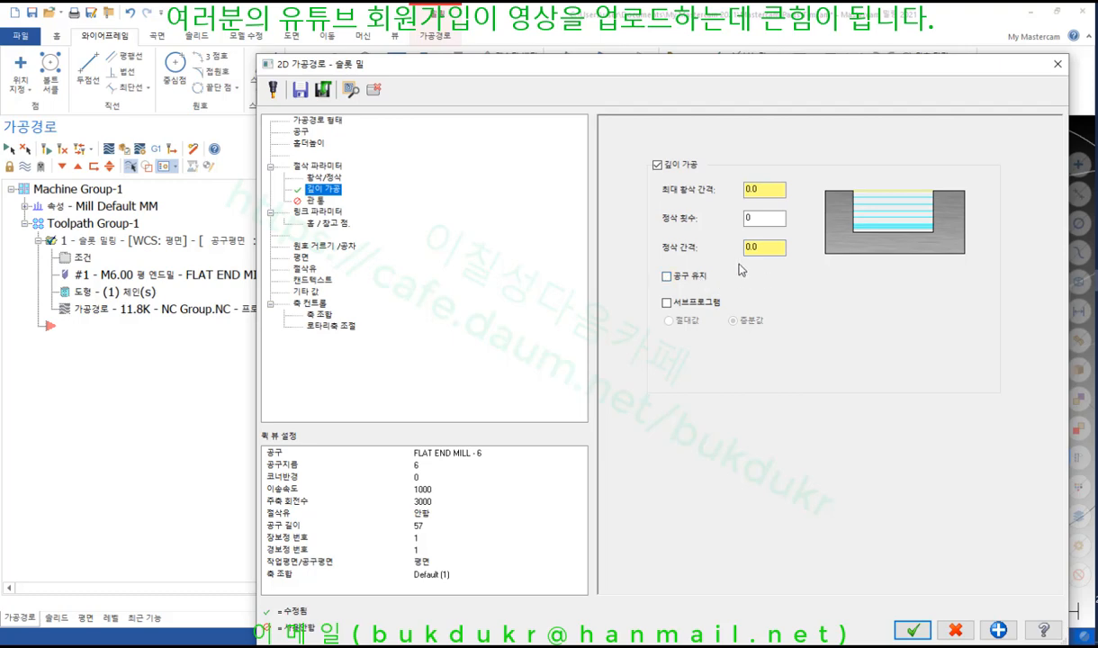
left_click(688, 279)
- Set depth cuts to a 5.0 maximum rough step, 1 finish cut and a 0.5 finish step, and regenerate the toolpath
left_click_drag(762, 190, 710, 189)
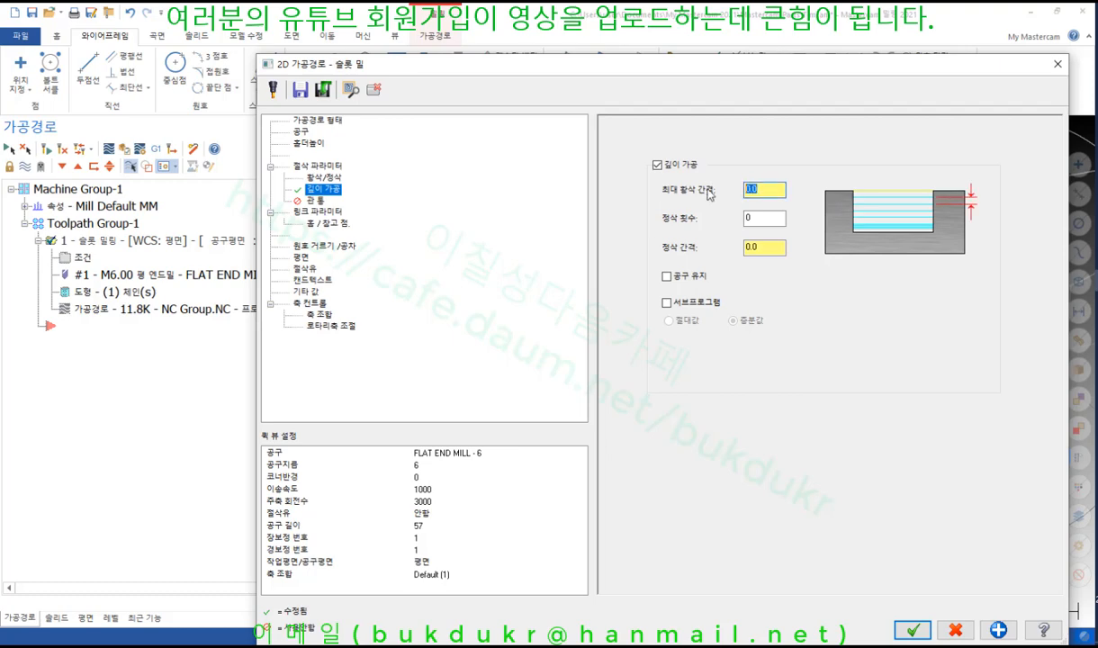
type("5")
key("Tab")
type("1")
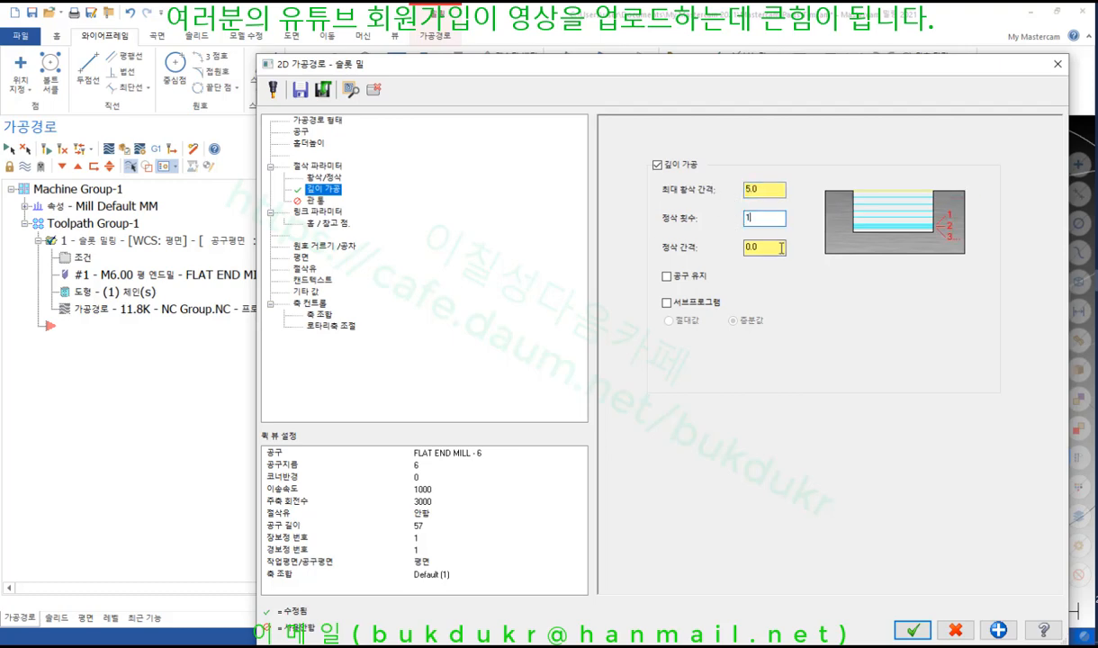
key("Tab")
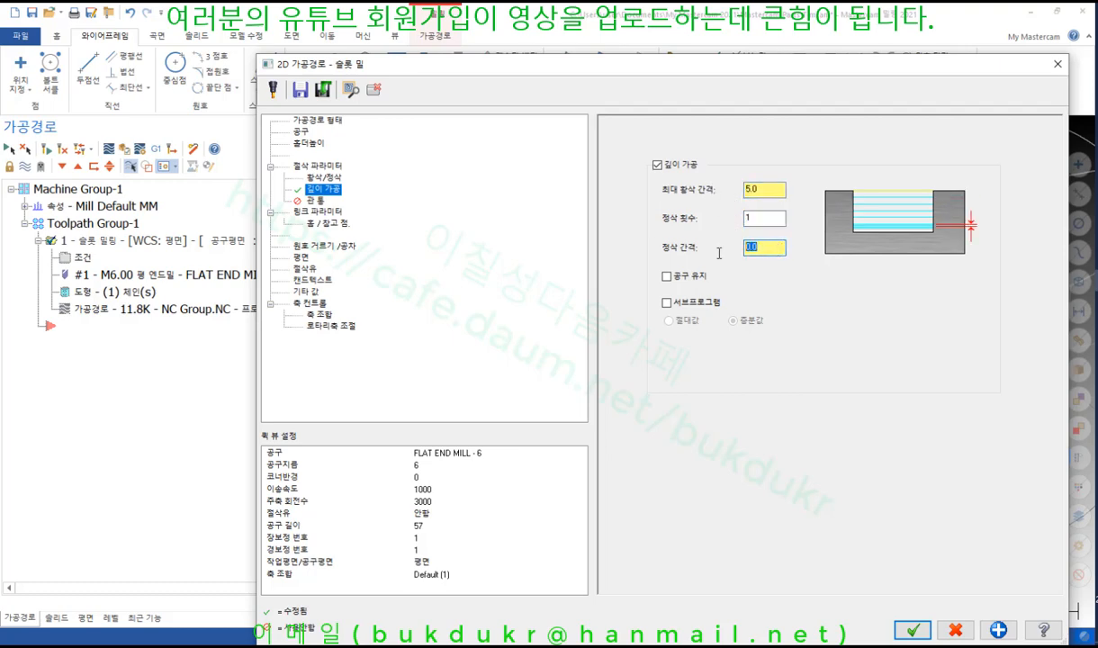
type("0.5")
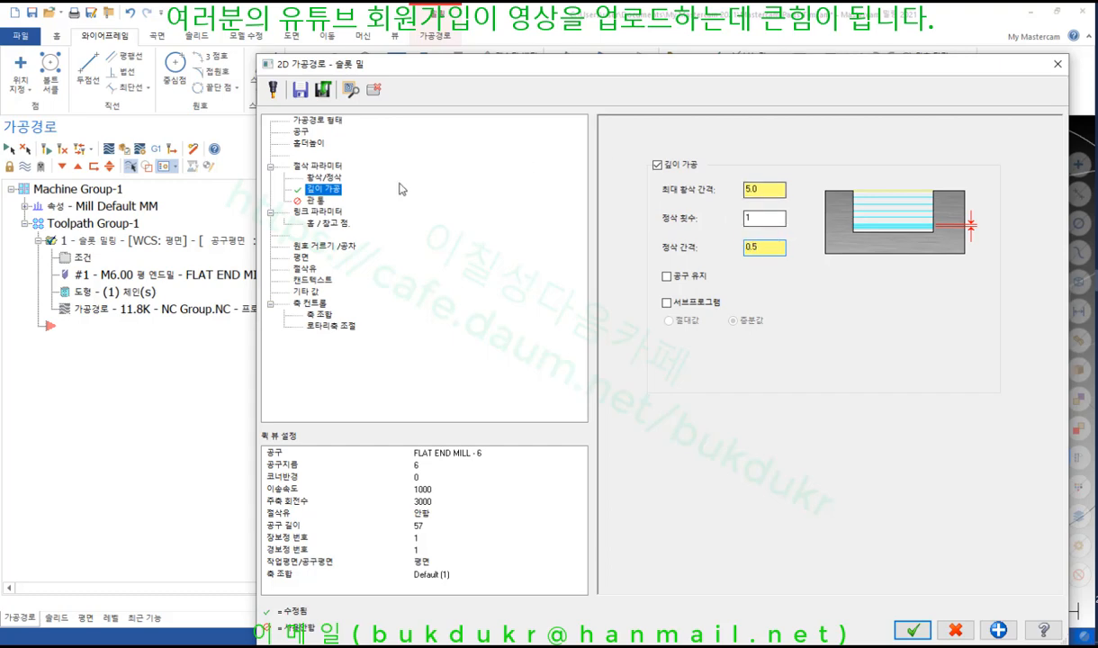
left_click(325, 178)
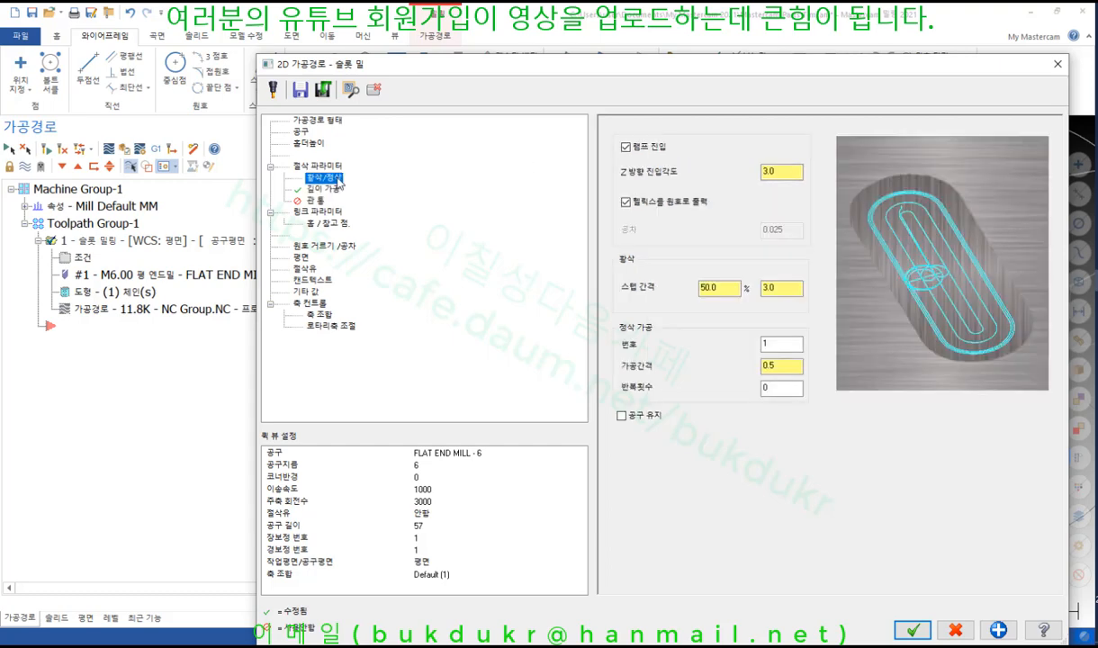
left_click(325, 166)
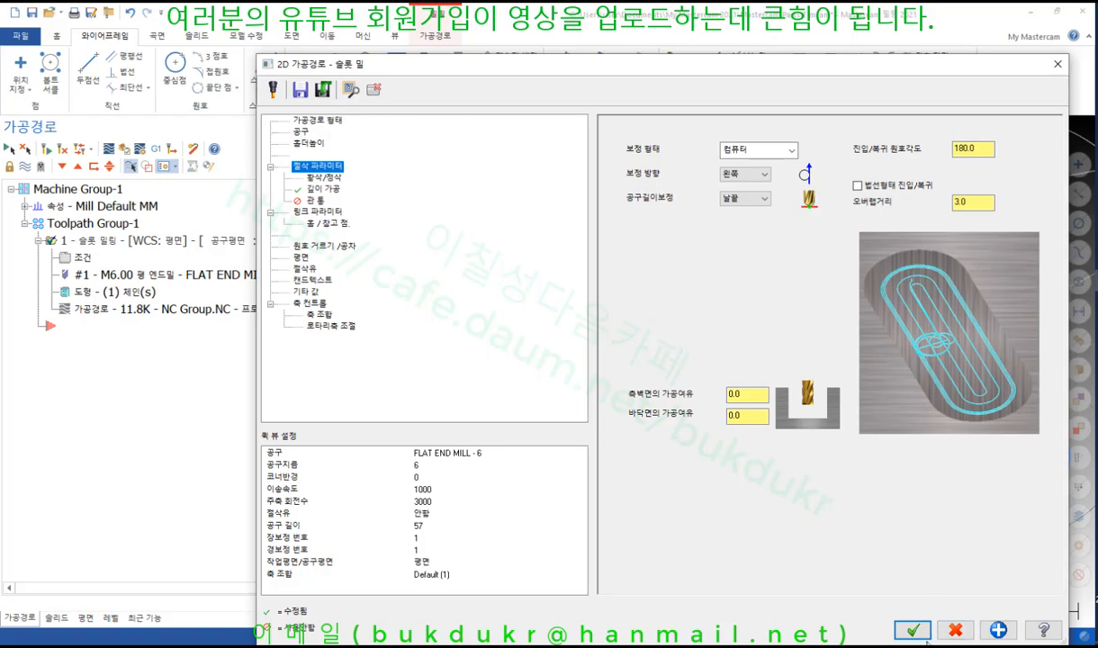
left_click(912, 630)
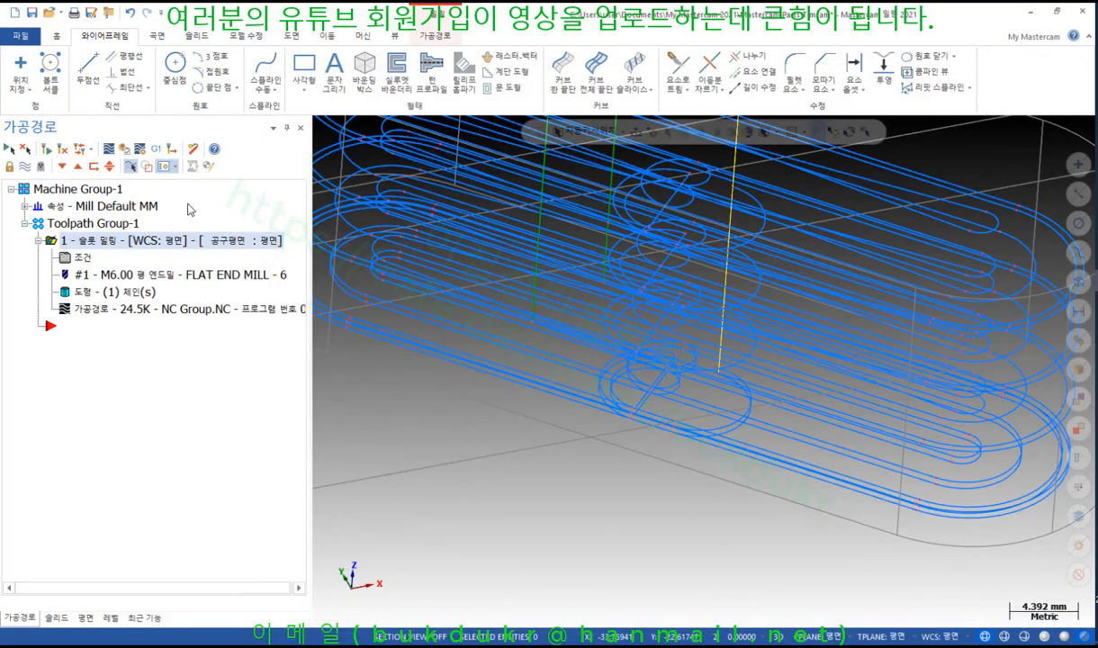
- Inspect the rough and finish depth passes of the slot toolpath from the side and at its rounded end
scroll(727, 448, "down", 2)
middle_click_drag(728, 448, 730, 423)
scroll(685, 505, "up", 2)
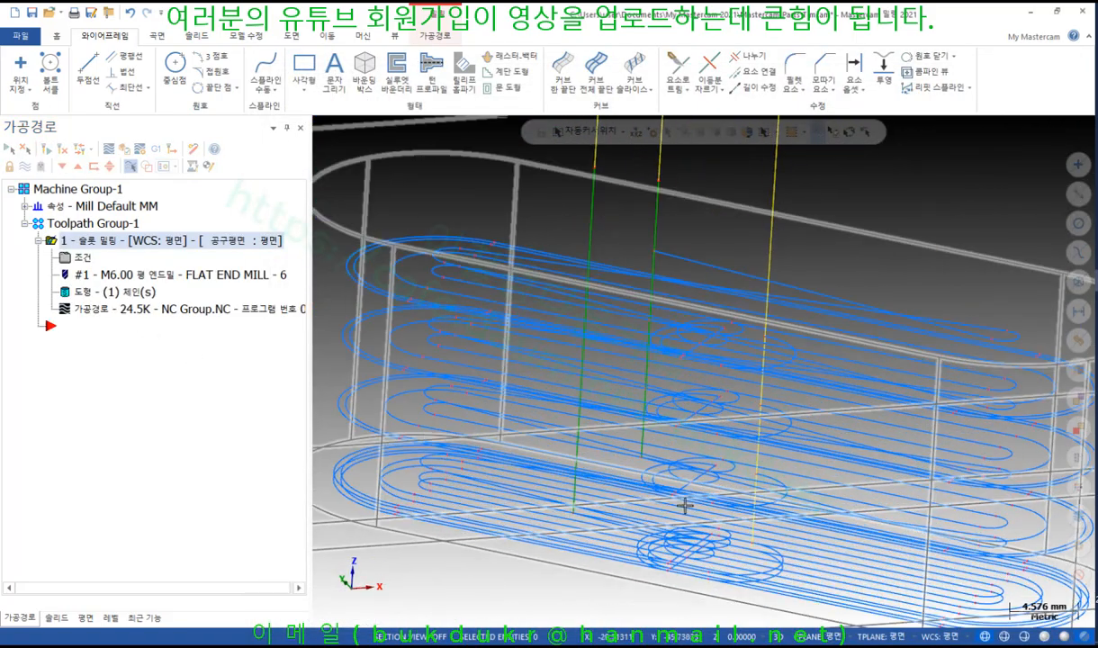
middle_click_drag(685, 506, 682, 447)
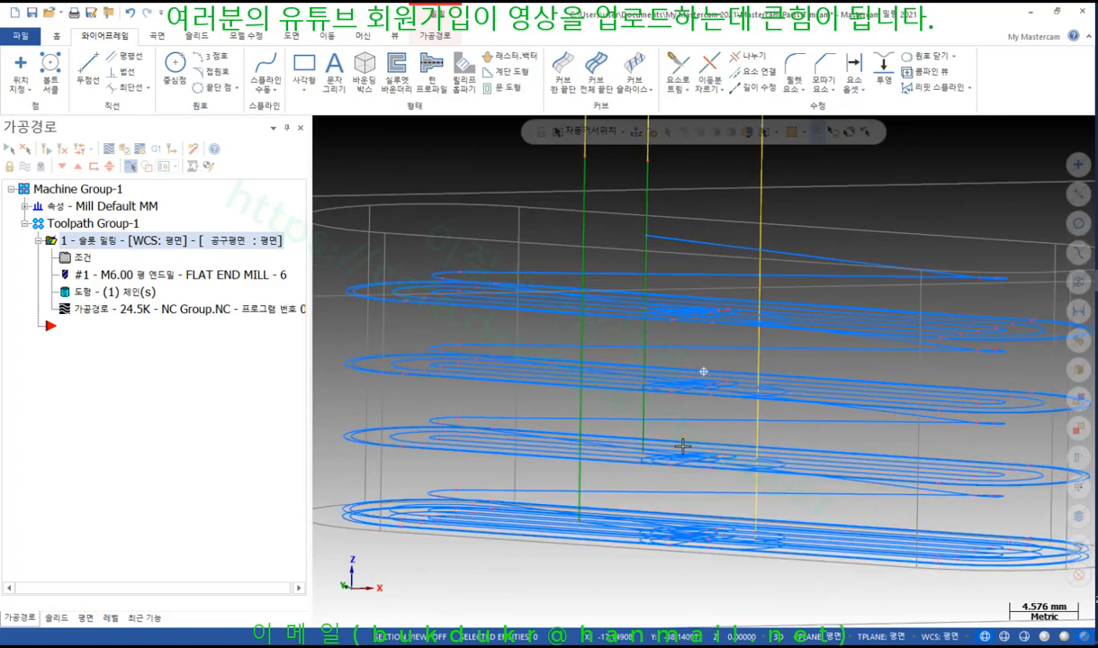
scroll(743, 415, "up", 1)
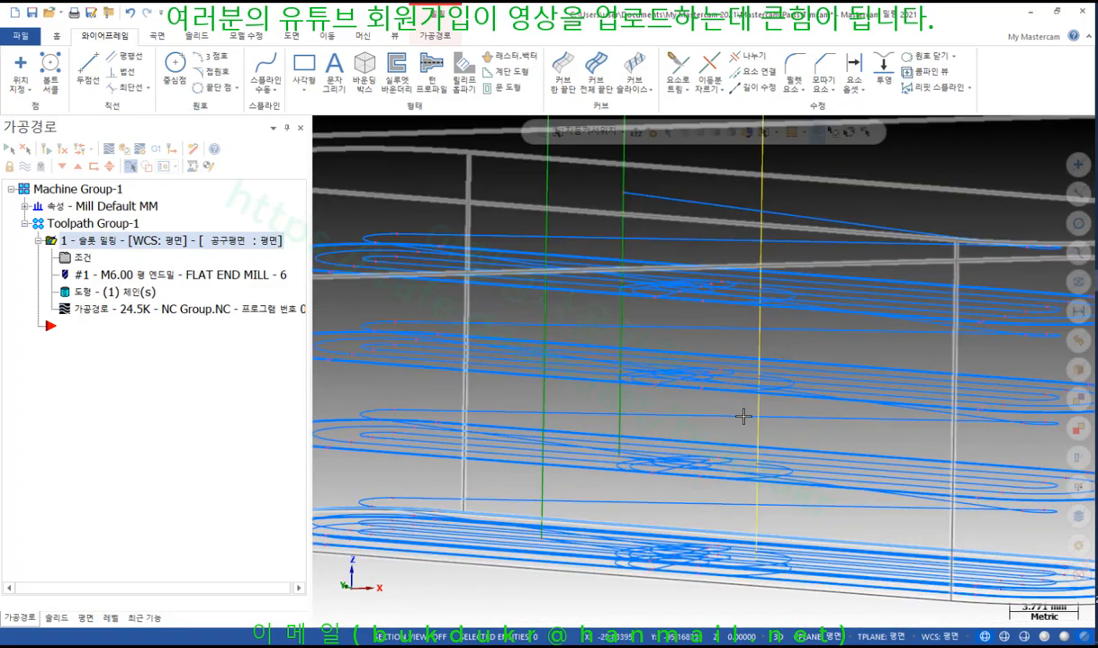
middle_click_drag(743, 416, 747, 414)
scroll(747, 414, "down", 2)
scroll(396, 349, "up", 3)
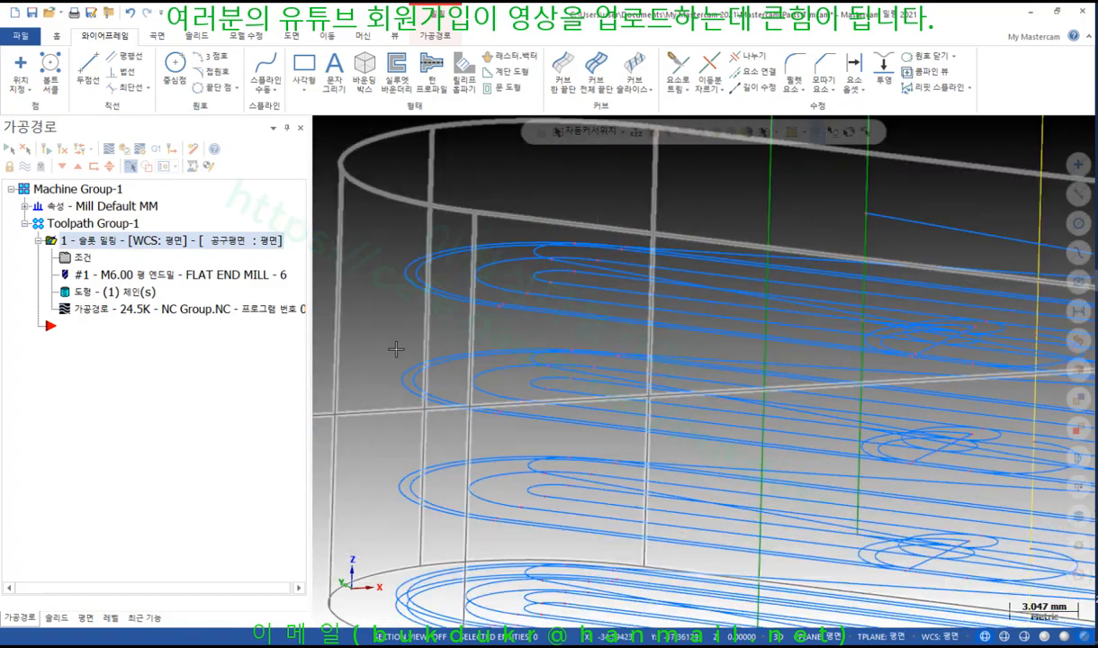
scroll(402, 370, "down", 1)
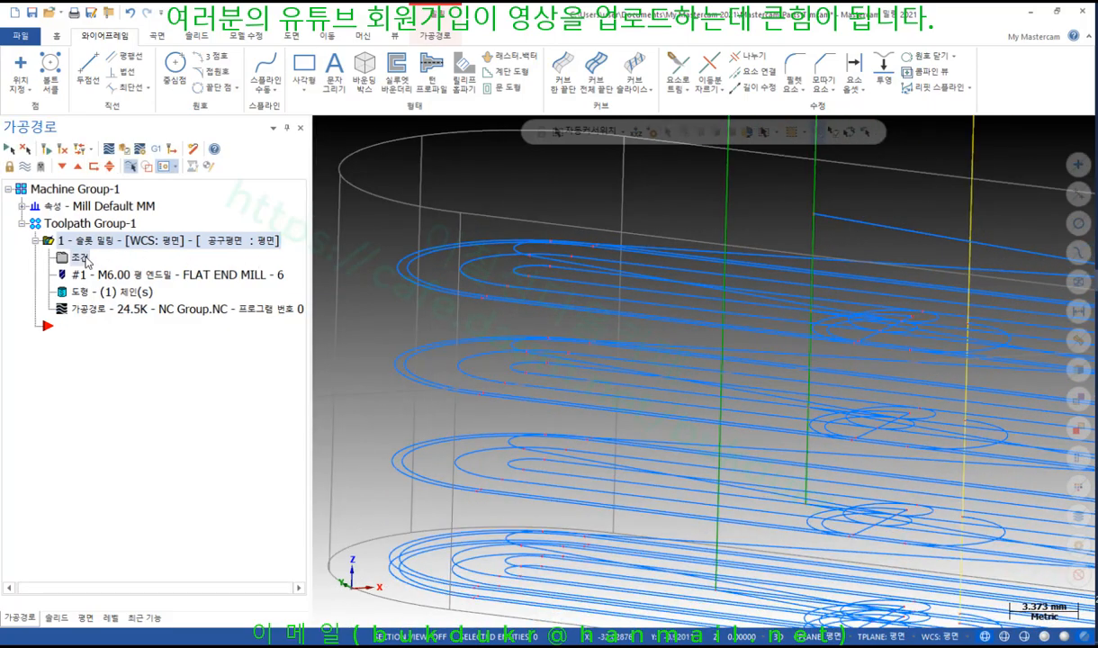
- Reopen the slot mill parameters and review the cut parameters, roughing/finishing and depth cuts settings
left_click(81, 258)
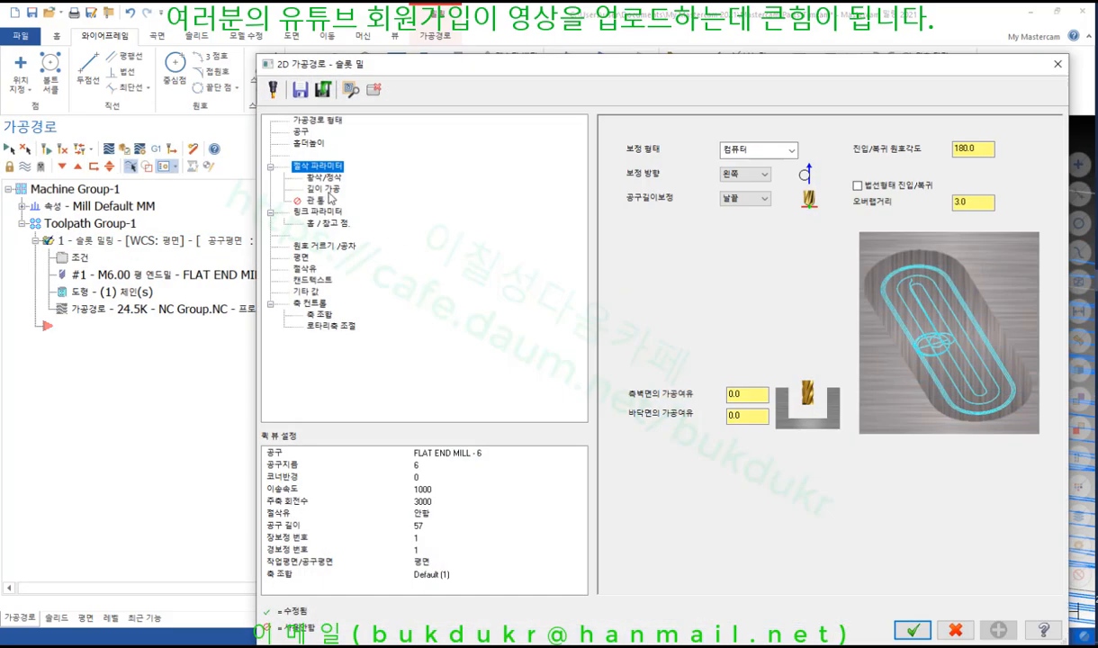
left_click(333, 178)
left_click(324, 189)
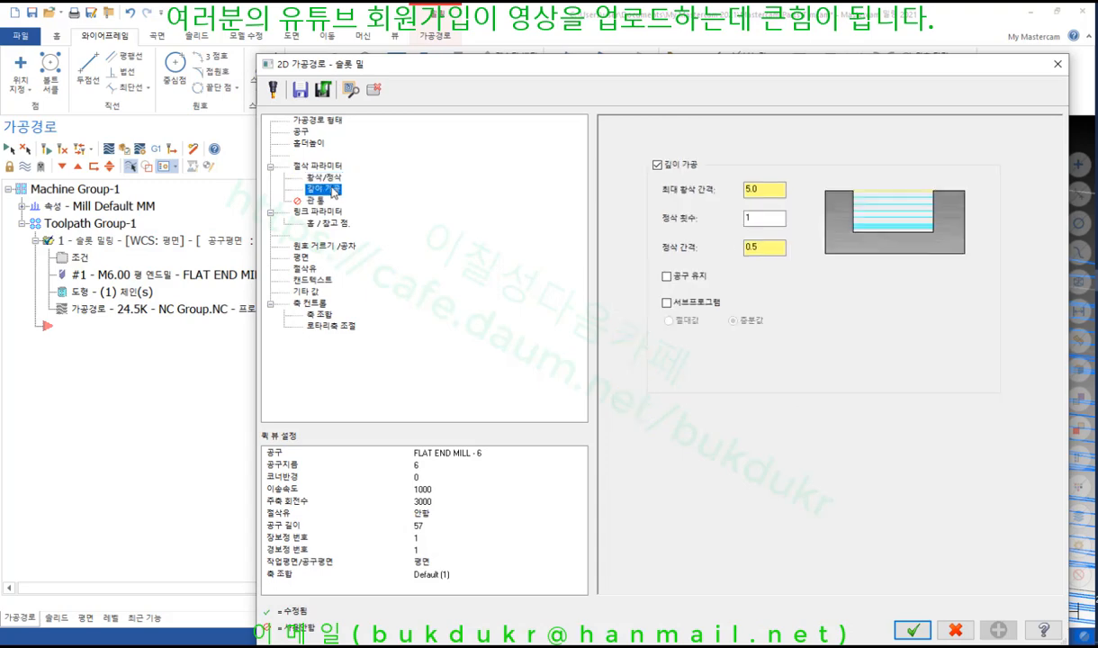
left_click(326, 179)
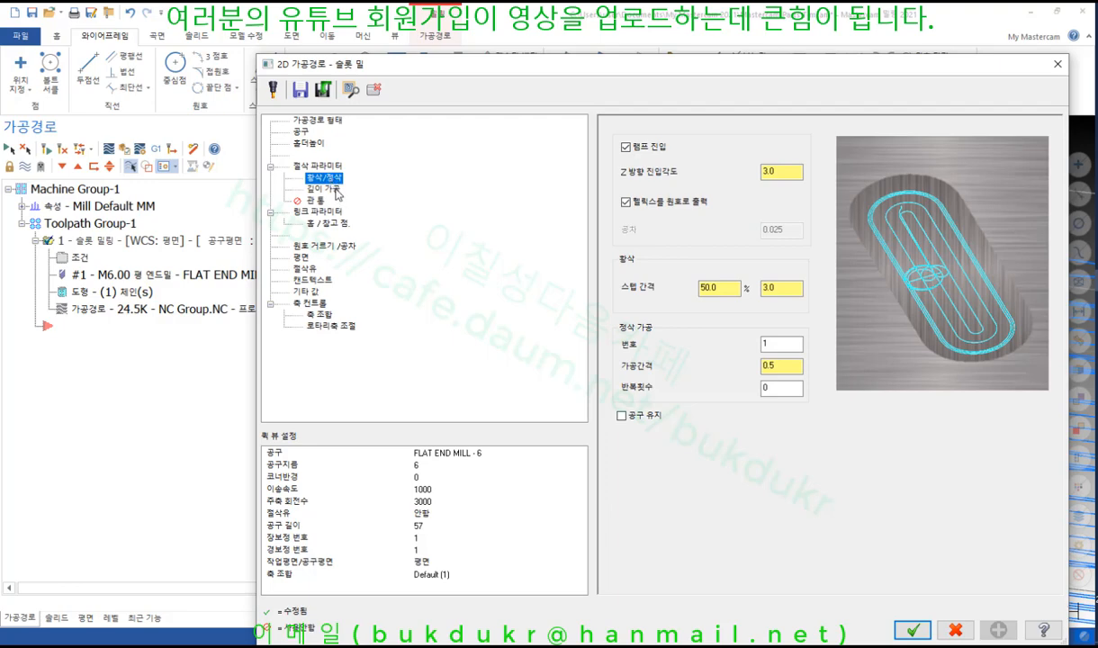
left_click(318, 167)
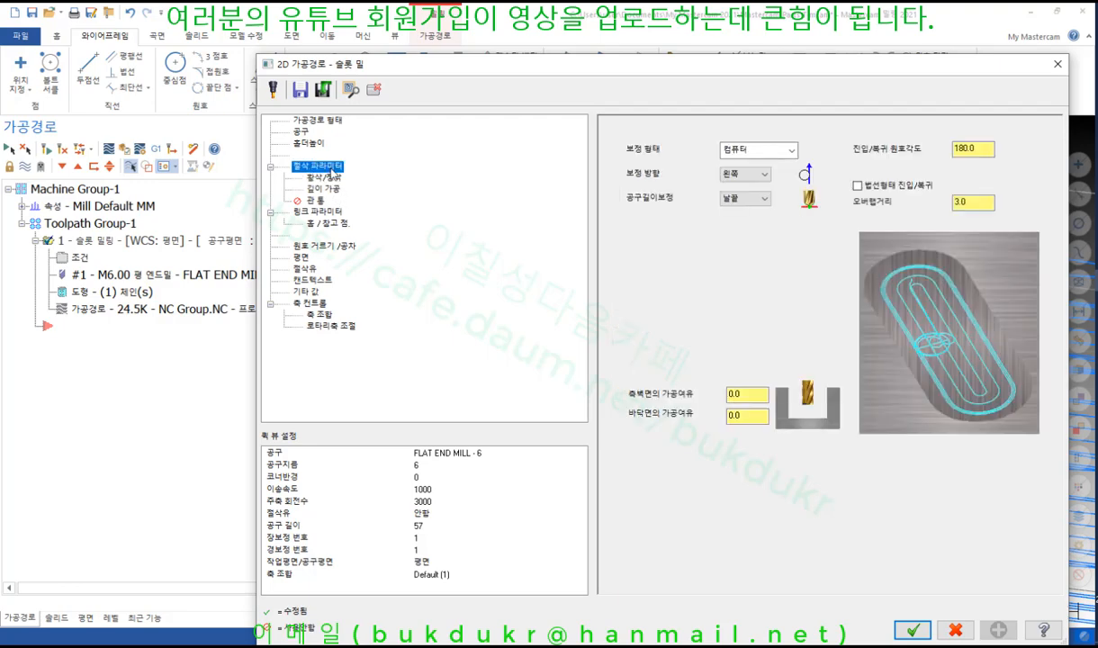
left_click(331, 179)
left_click(327, 190)
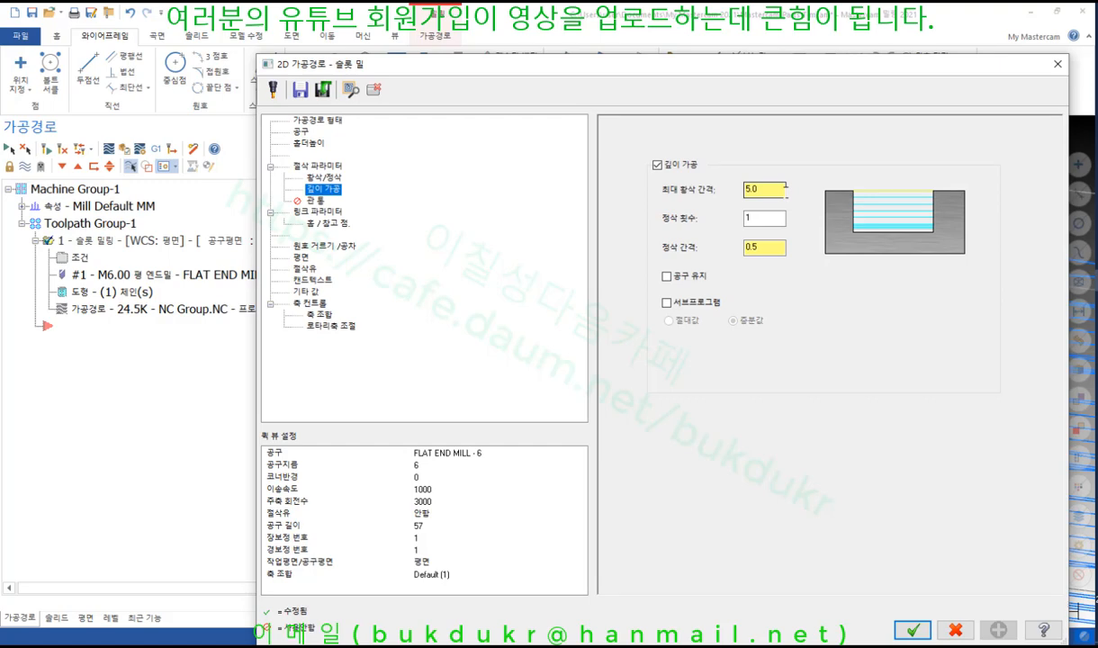
- Examine the finish pass spacing and spring passes in the roughing/finishing settings
left_click(341, 177)
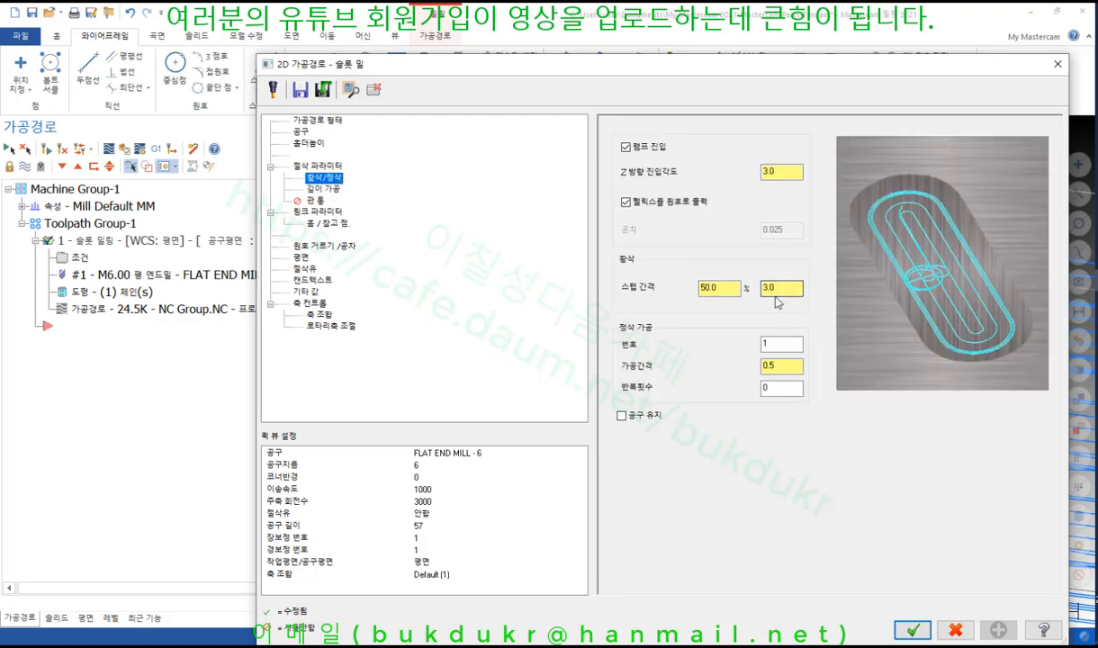
left_click(780, 365)
left_click(787, 388)
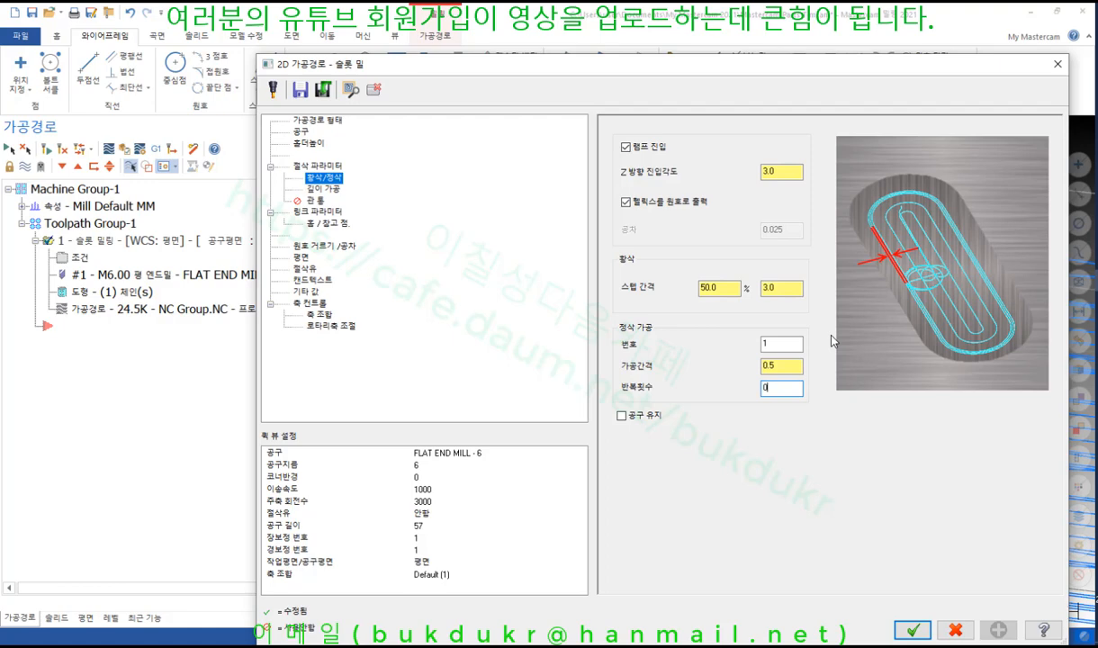
- Draw a T-shaped cutter inside a T-slot profile as a red on-screen annotation over the dialog
key("ctrl+2")
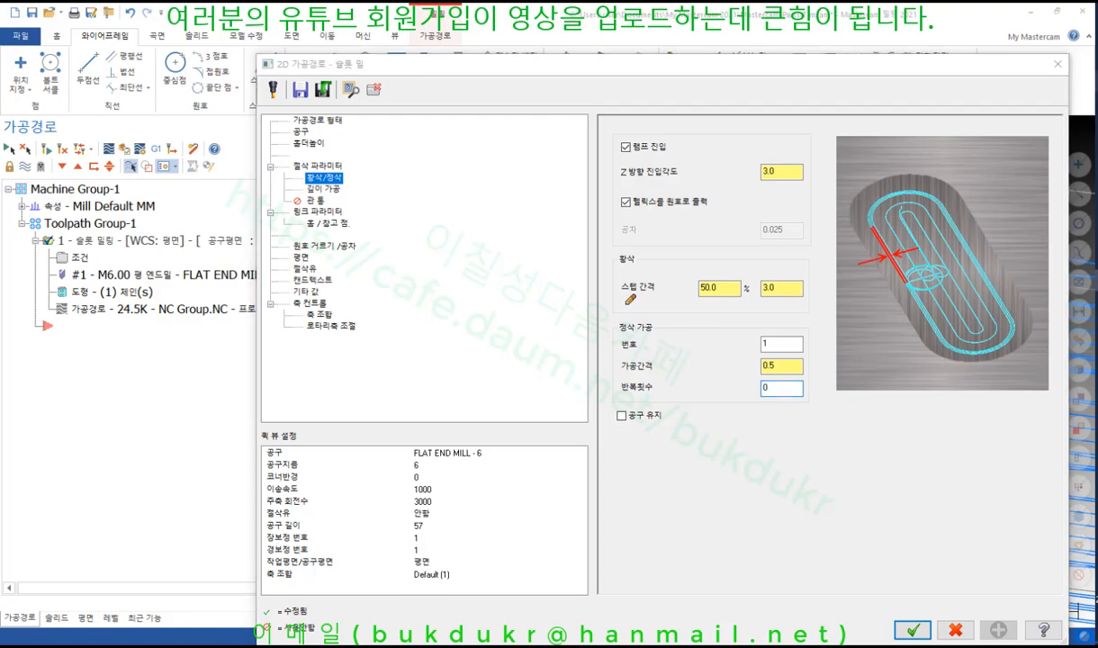
mouse_move(506, 159)
left_mouse_down()
mouse_move(507, 295)
mouse_move(457, 298)
mouse_move(448, 333)
mouse_move(642, 332)
left_mouse_up()
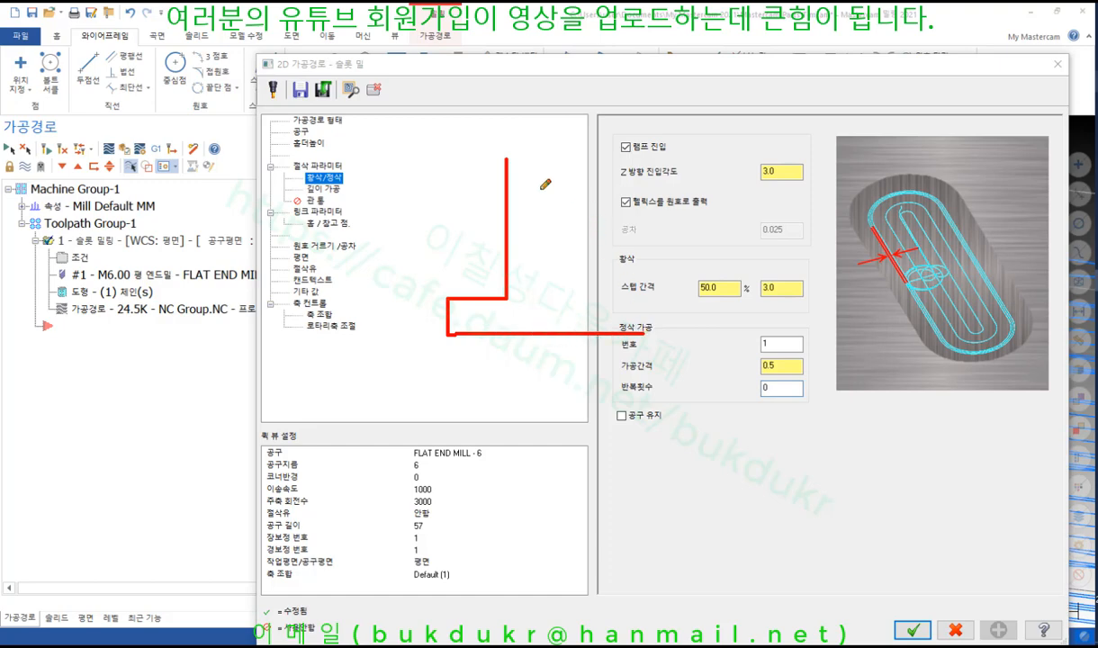
mouse_move(508, 155)
left_mouse_down()
mouse_move(574, 155)
mouse_move(591, 286)
mouse_move(630, 297)
mouse_move(643, 340)
left_mouse_up()
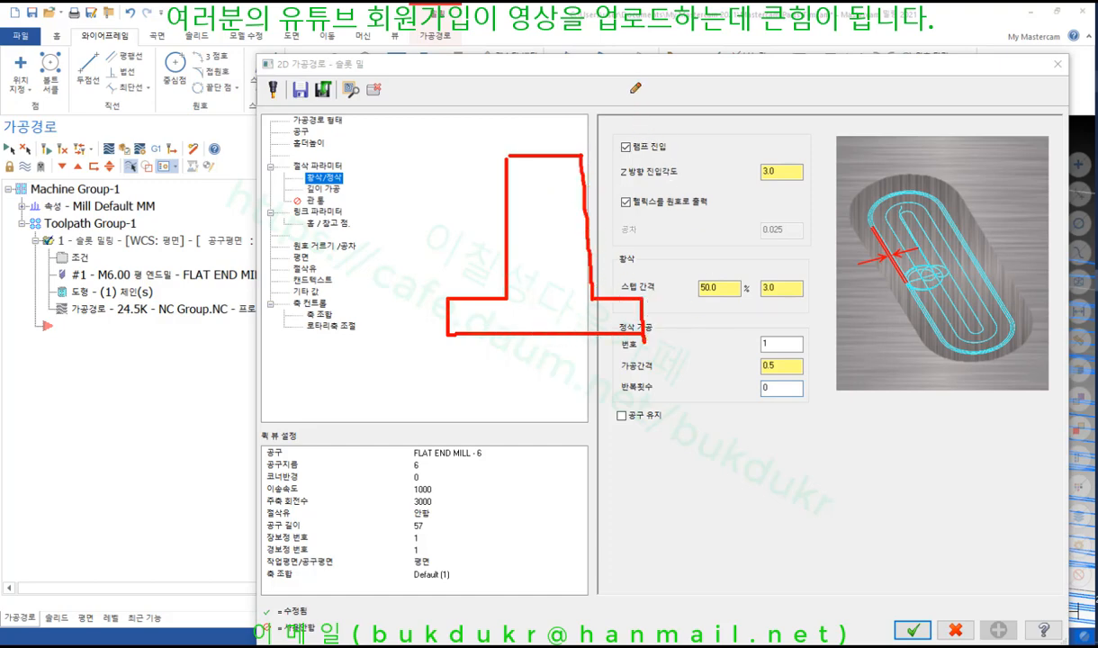
mouse_move(629, 84)
left_mouse_down()
mouse_move(630, 279)
mouse_move(666, 281)
mouse_move(674, 351)
mouse_move(531, 362)
mouse_move(338, 356)
left_mouse_up()
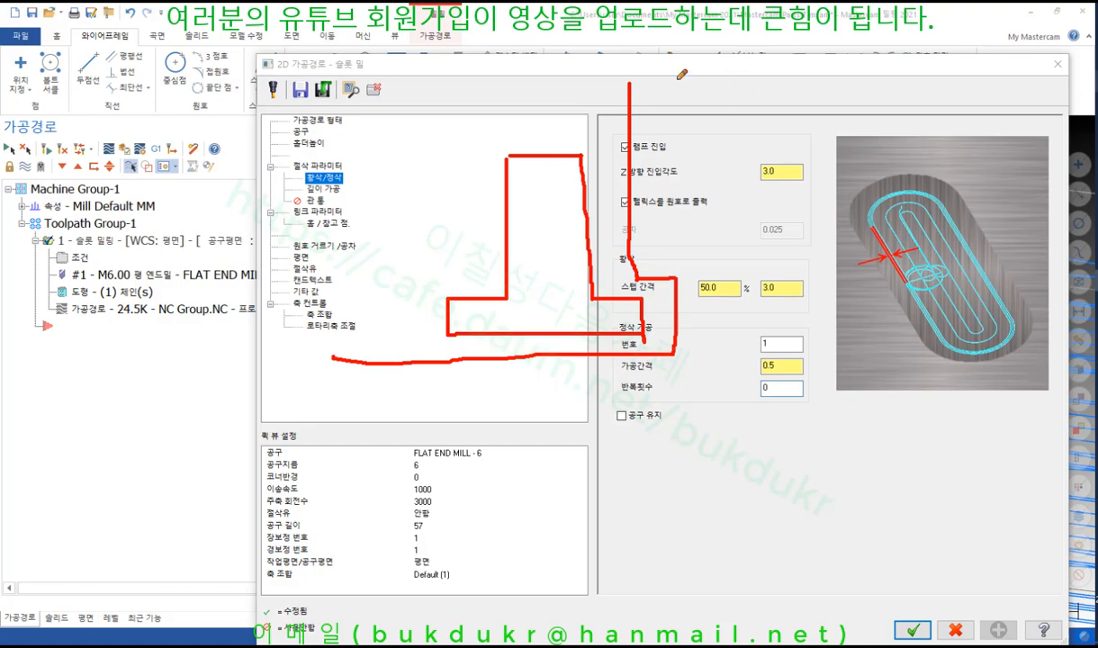
left_click_drag(630, 82, 941, 79)
mouse_move(334, 353)
left_mouse_down()
mouse_move(320, 316)
mouse_move(329, 297)
mouse_move(373, 294)
mouse_move(397, 68)
left_mouse_up()
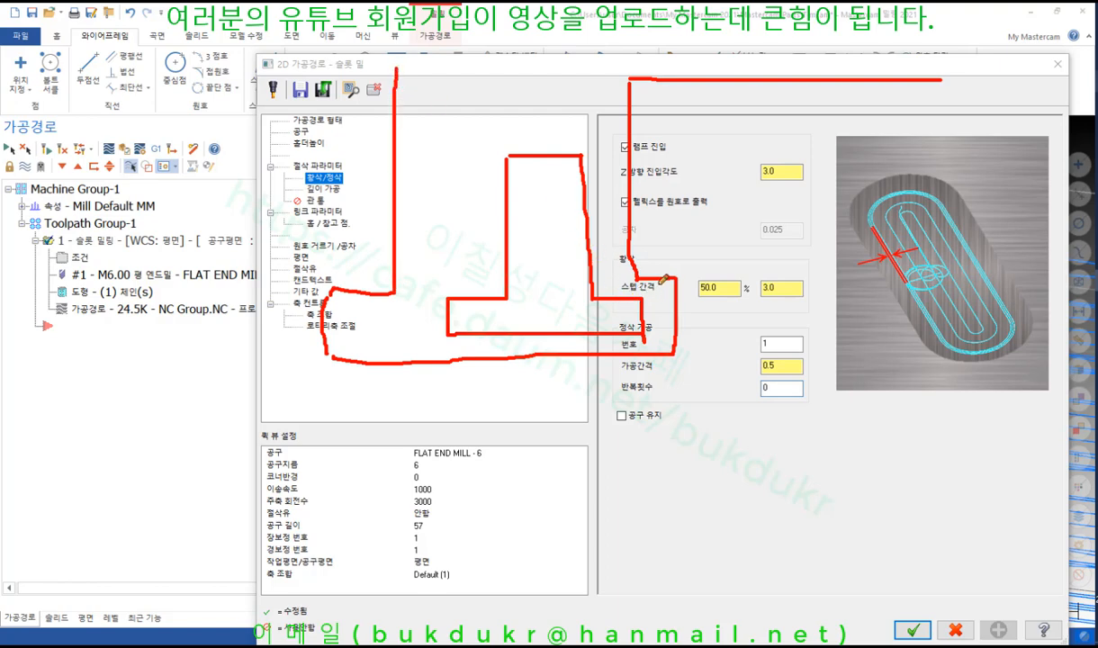
- Mark the cutter's side contact areas and underline the spring passes value in the annotation, and close the annotation tool
left_click_drag(660, 286, 671, 338)
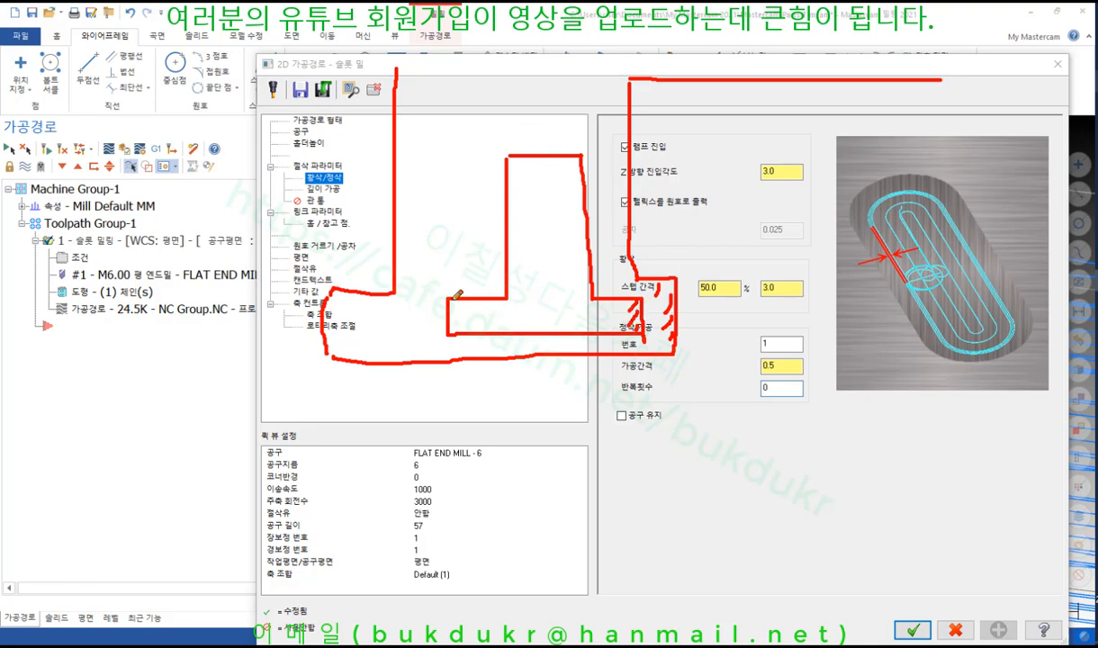
left_click_drag(454, 298, 452, 329)
left_click_drag(587, 151, 585, 236)
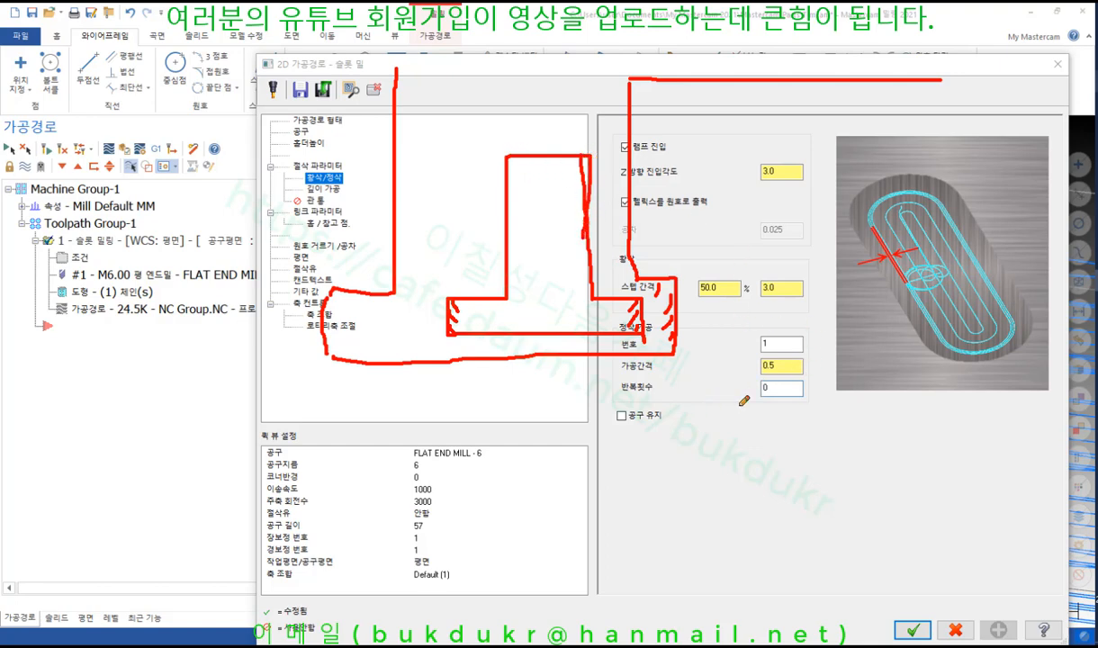
left_click_drag(740, 405, 816, 397)
right_click(939, 293)
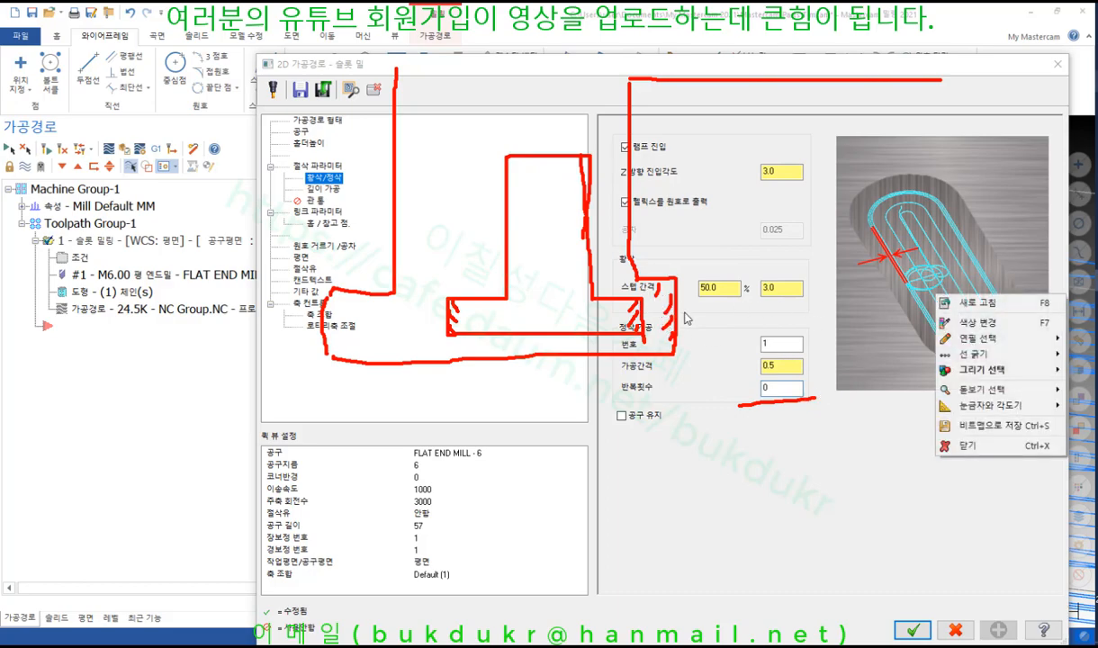
left_click(965, 444)
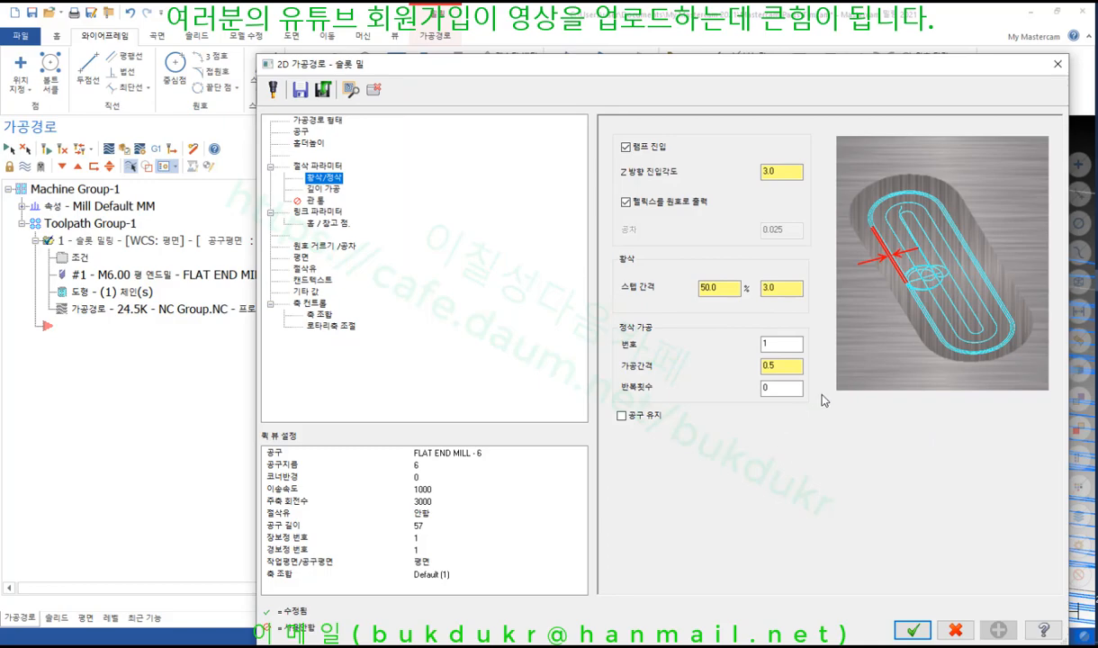
- Switch to the Mastercam textbook PDF in Acrobat and read the slot mill roughing/finishing explanations on pages 576 to 578, through the keep tool down item
key("alt+Tab")
scroll(612, 356, "down", 5)
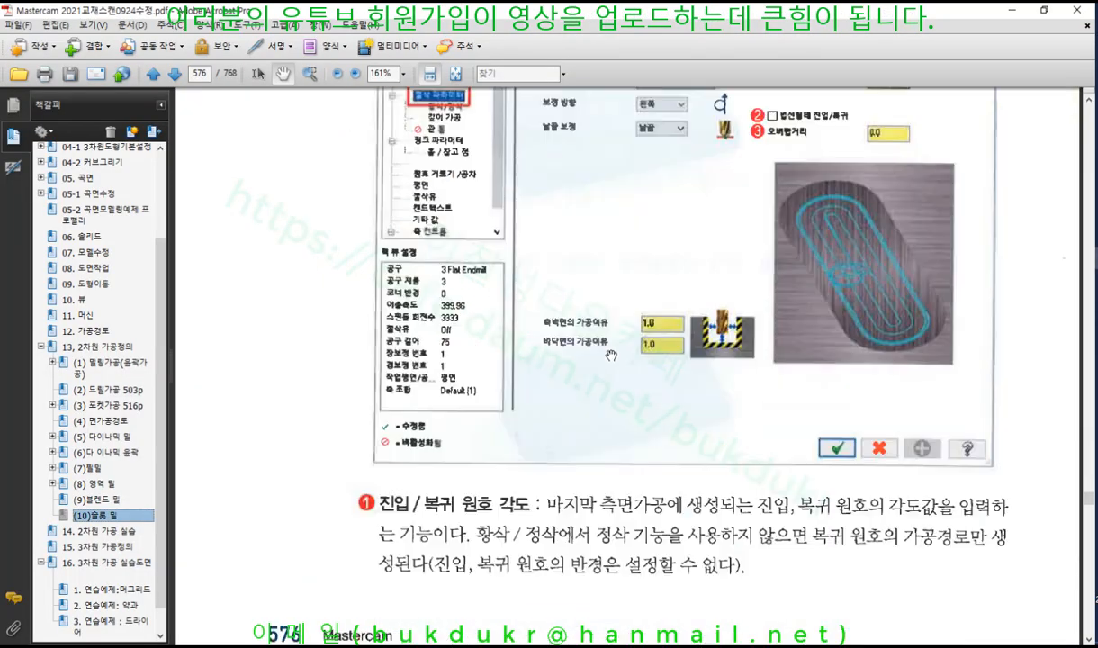
scroll(612, 355, "down", 5)
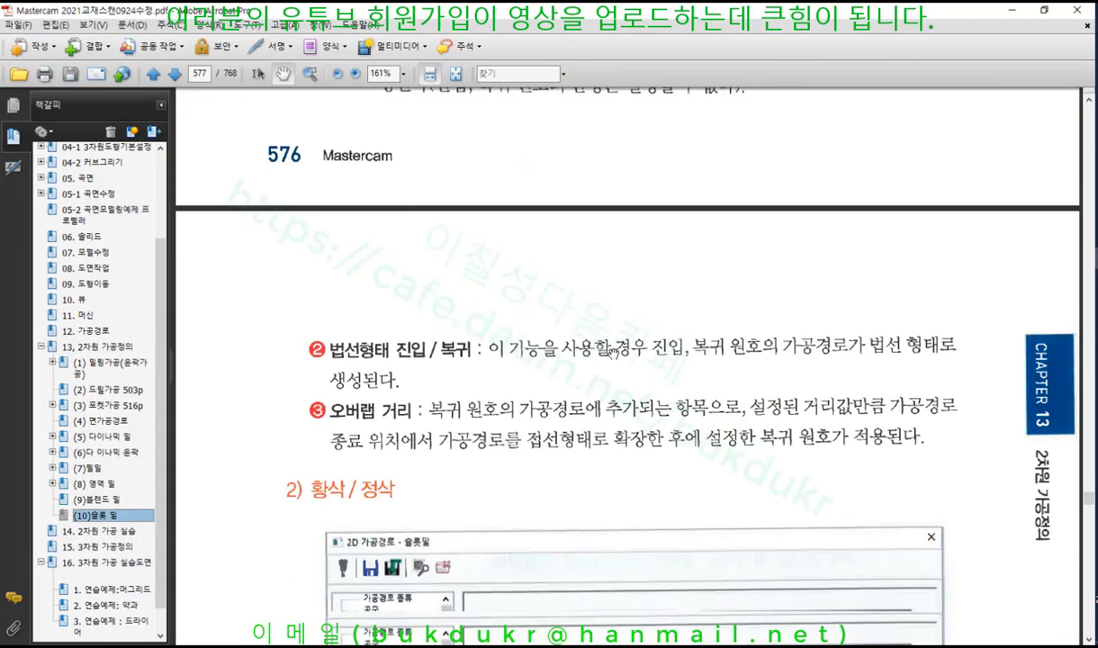
scroll(455, 249, "down", 8)
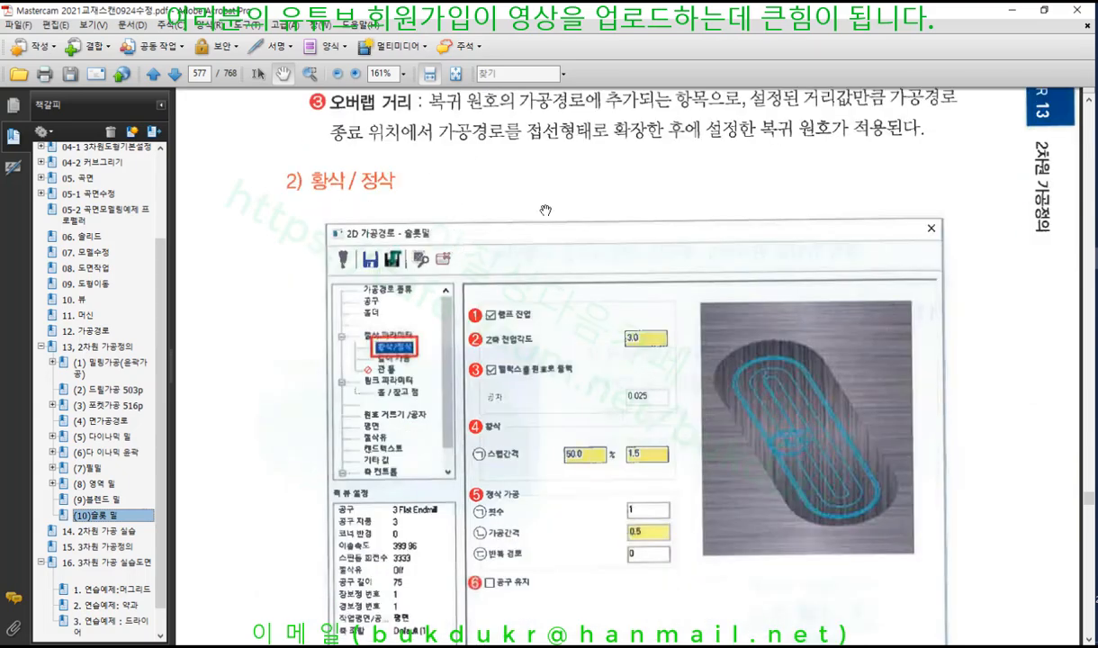
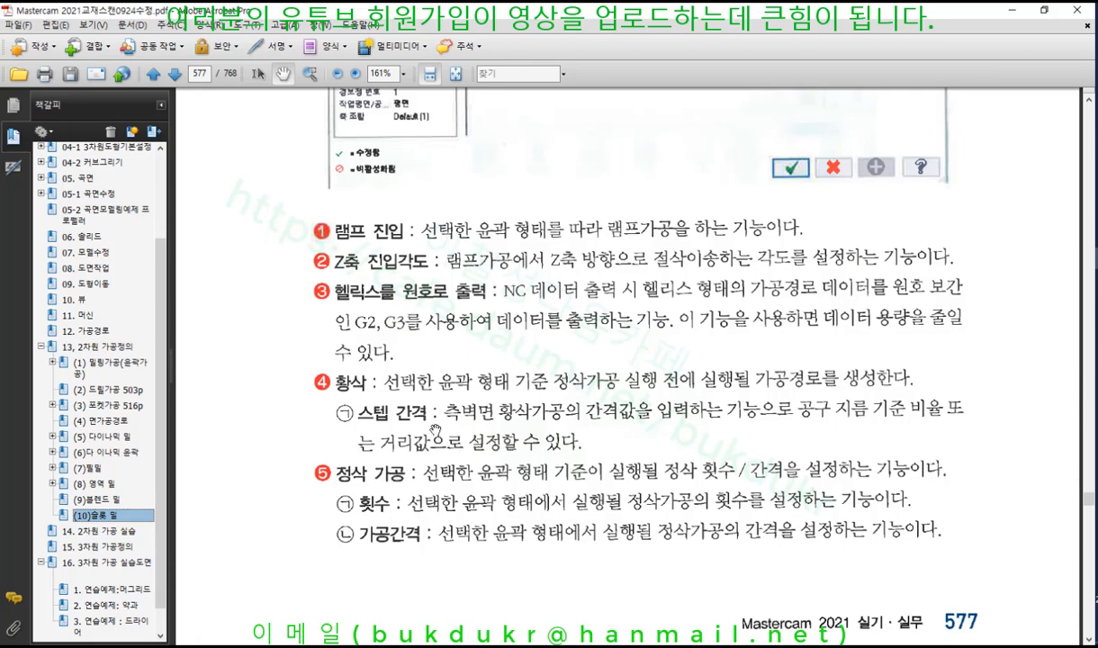
scroll(405, 425, "down", 2)
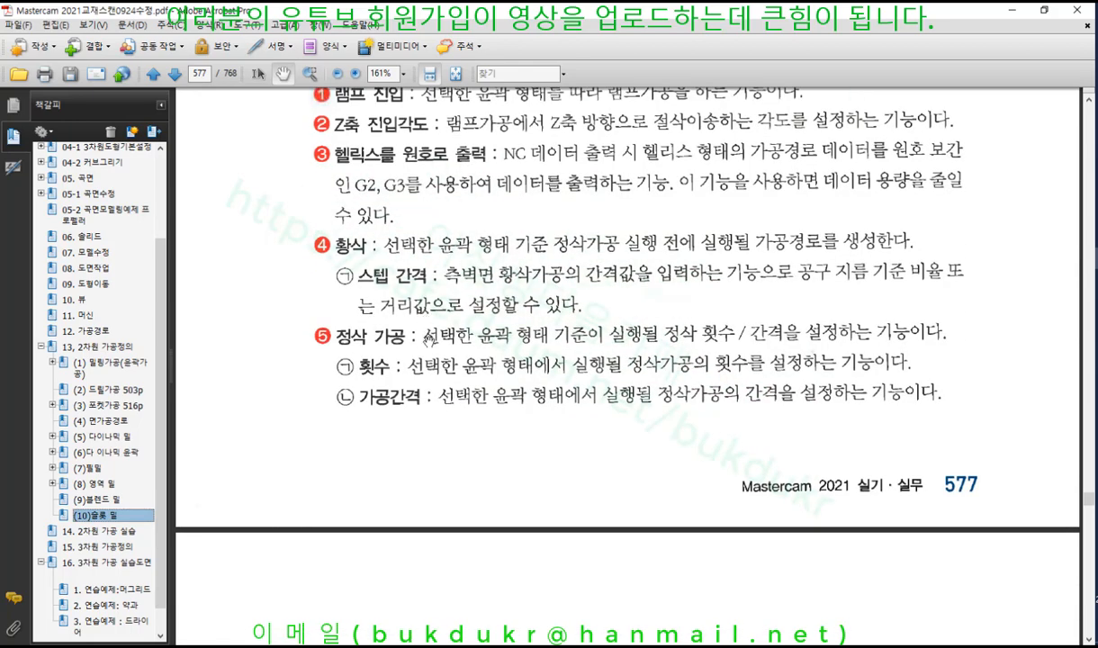
scroll(364, 335, "down", 2)
scroll(490, 321, "down", 4)
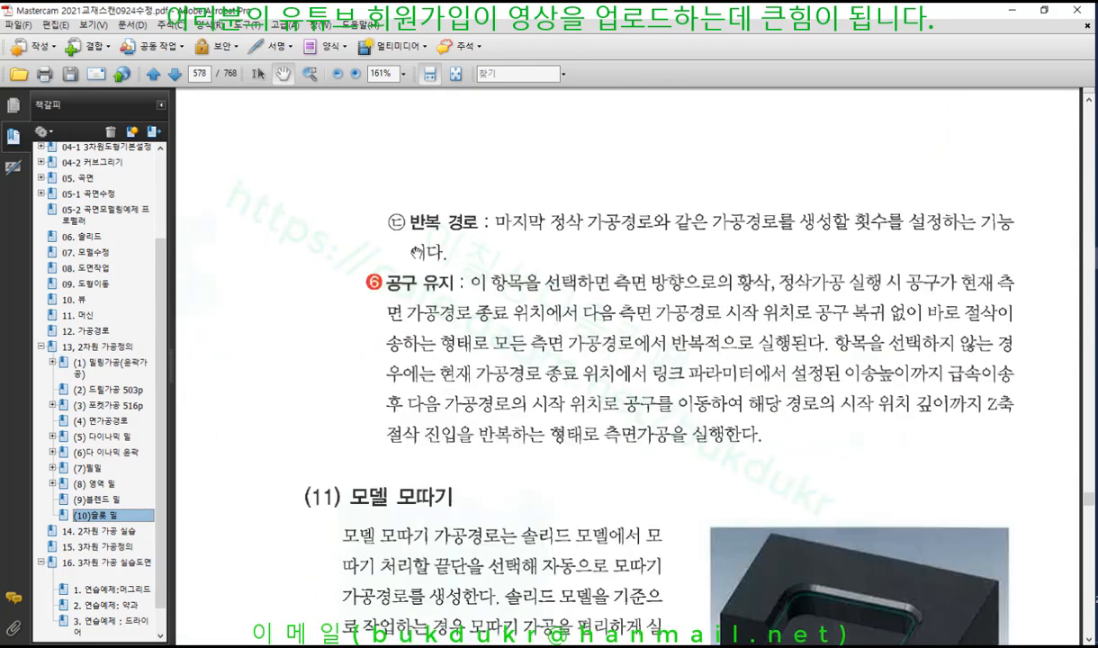
scroll(721, 259, "up", 2)
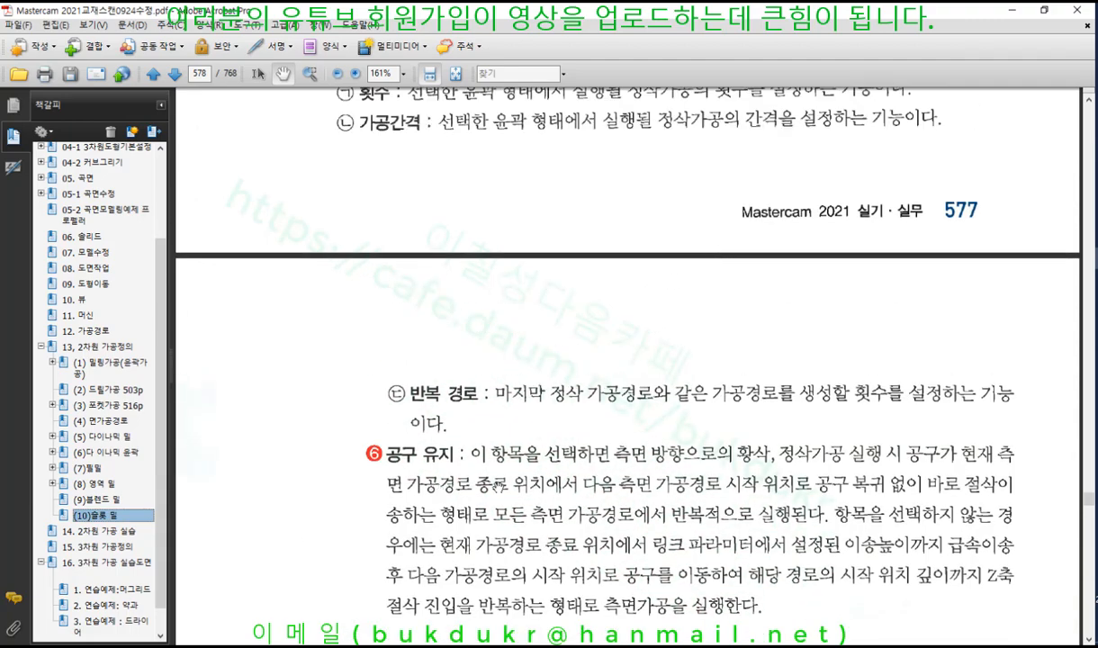
scroll(504, 423, "down", 1)
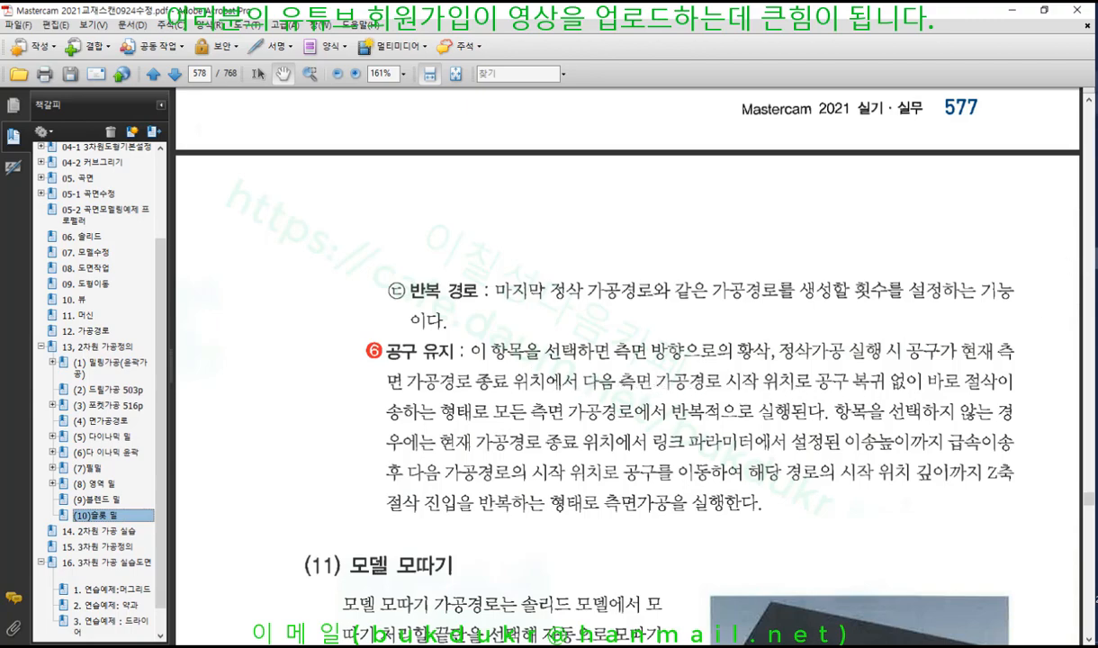
- Underline in red the textbook text on cutting directly to the next side pass without retracting, and the start of the unselected case
left_click_drag(846, 393, 997, 393)
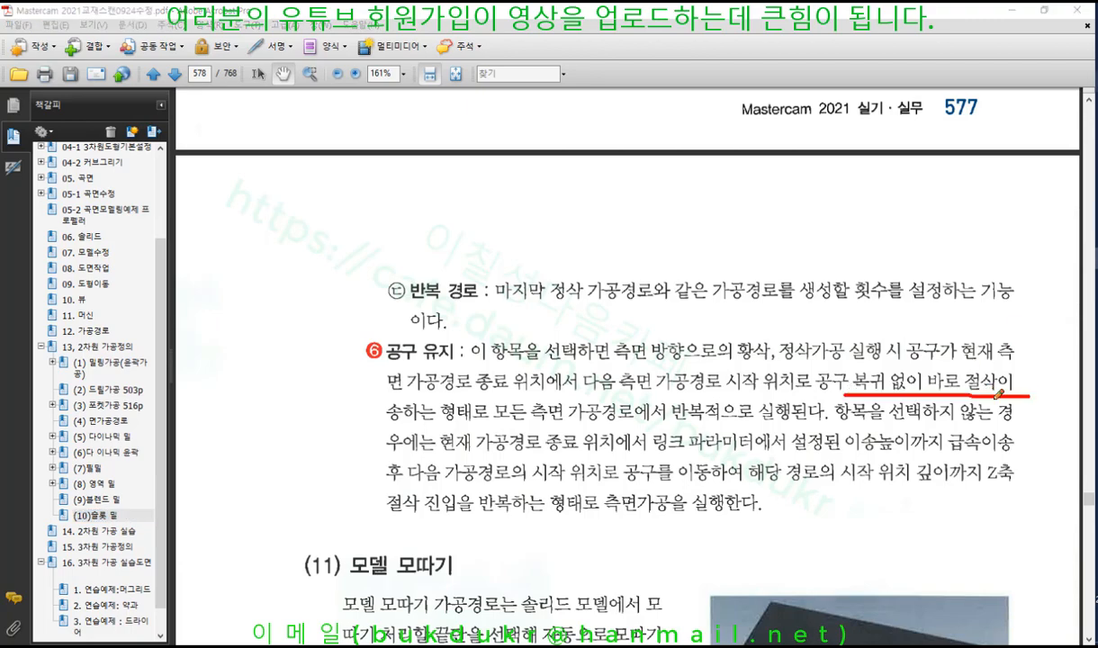
left_click_drag(395, 425, 821, 422)
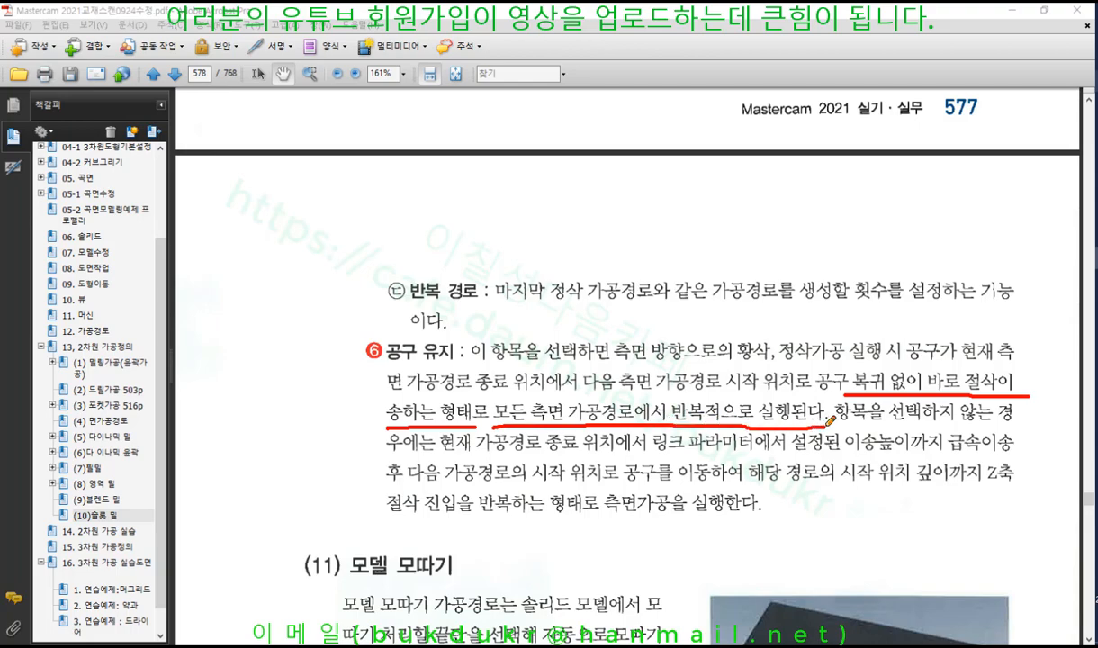
left_click_drag(836, 418, 1007, 419)
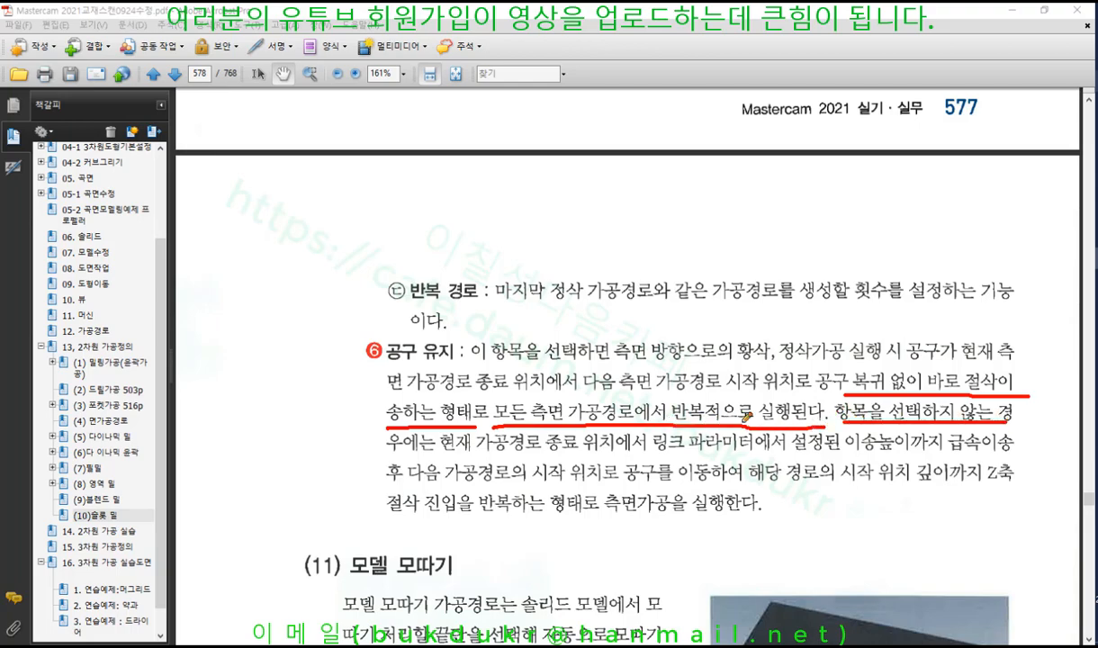
- Underline the rest of the keep tool down explanation about the rapid retract and repeated Z plunge, and close the annotation tool
left_click_drag(391, 456, 1015, 445)
left_click_drag(385, 483, 528, 483)
left_click_drag(538, 484, 569, 485)
left_click_drag(578, 485, 1017, 491)
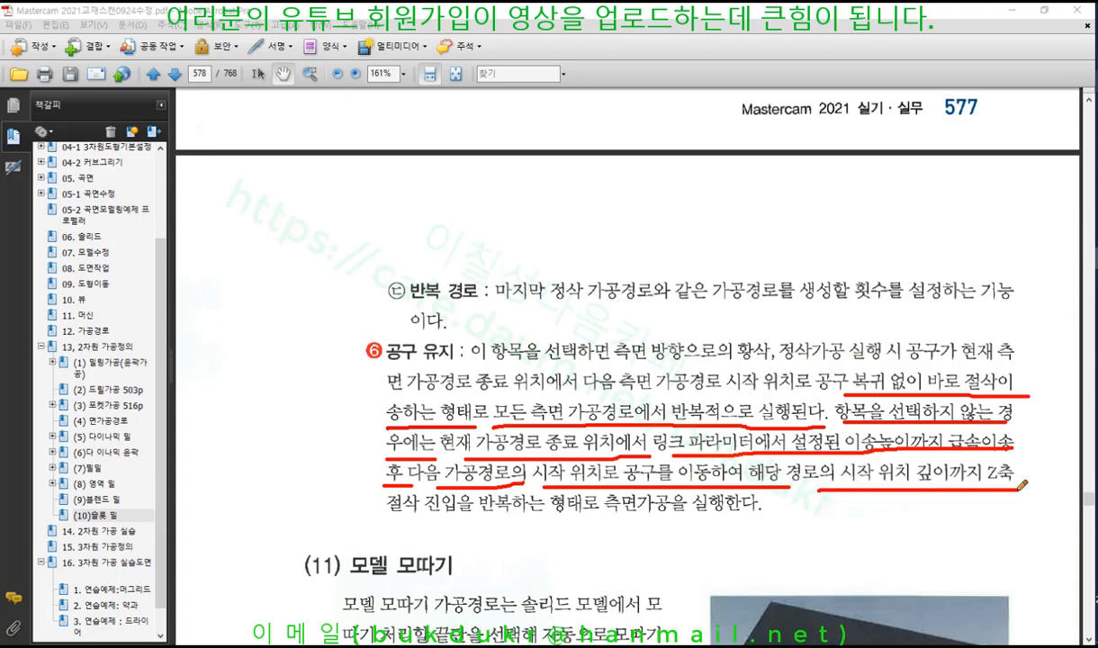
left_click_drag(387, 515, 767, 513)
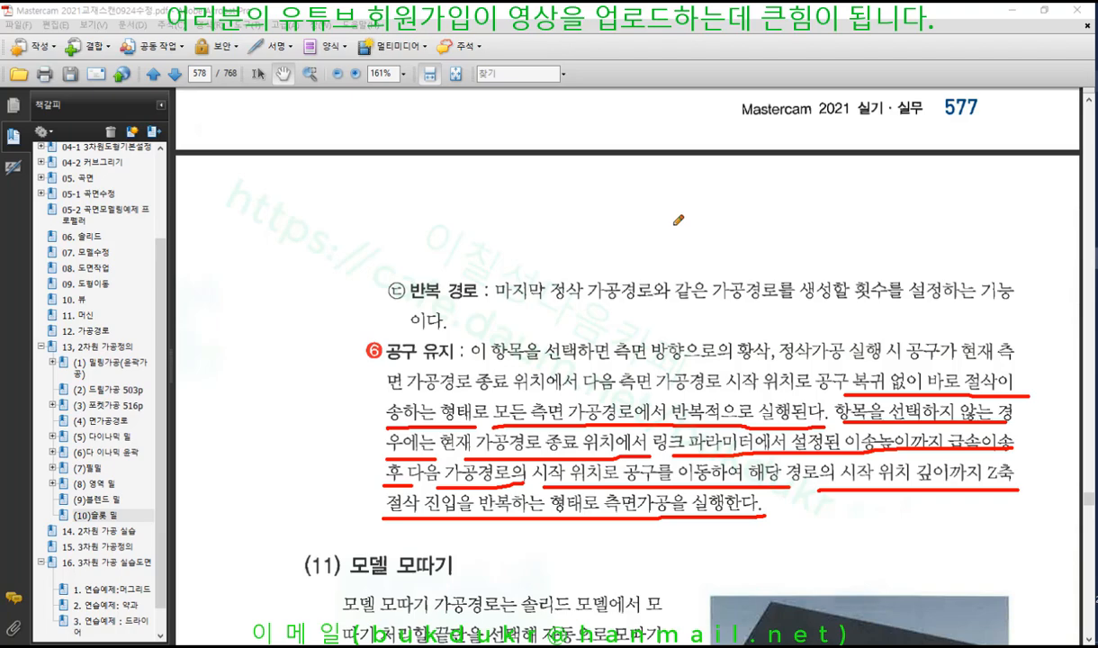
right_click(742, 265)
left_click(765, 407)
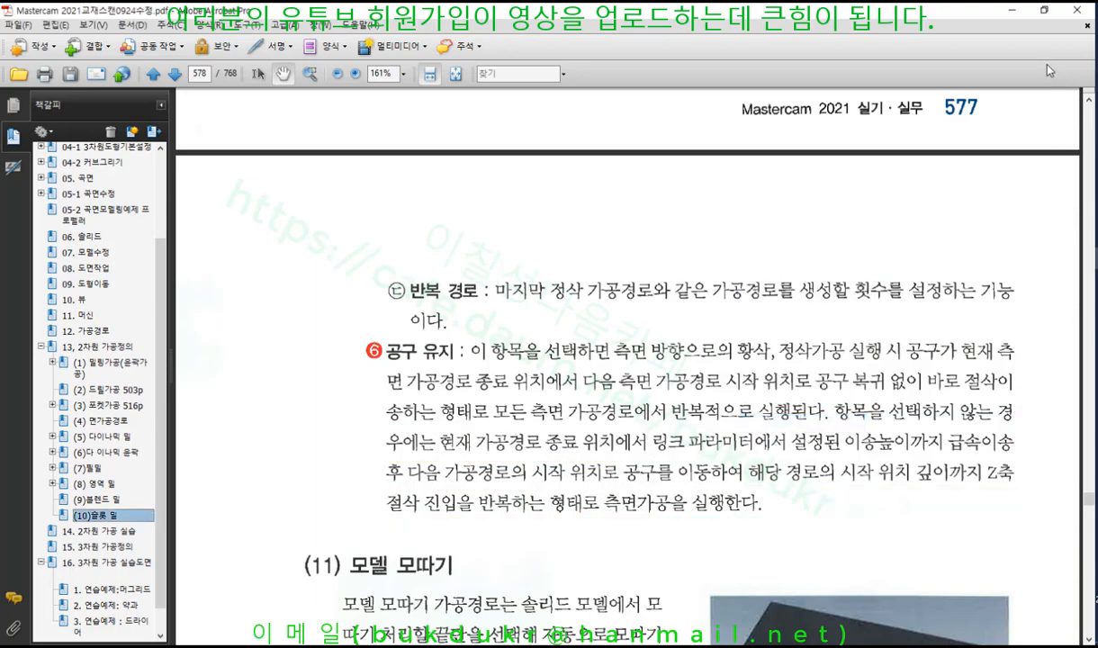
- Return to Mastercam, accept the slot mill parameters, and inspect the toolpath's depth levels and entry/exit arcs
left_click(1017, 12)
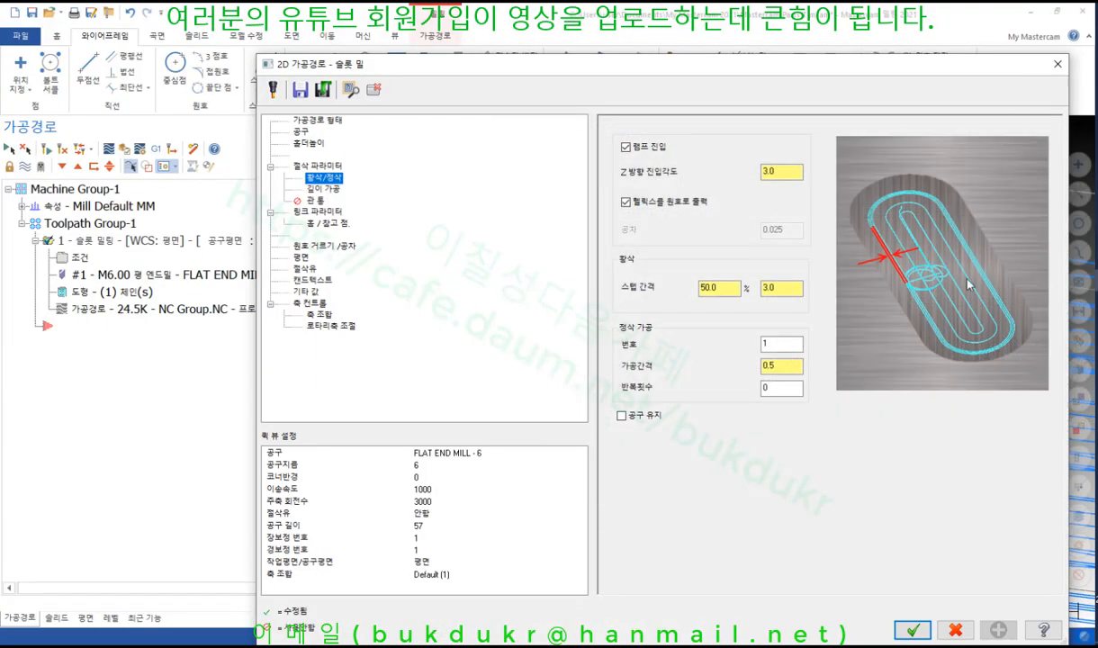
left_click(912, 629)
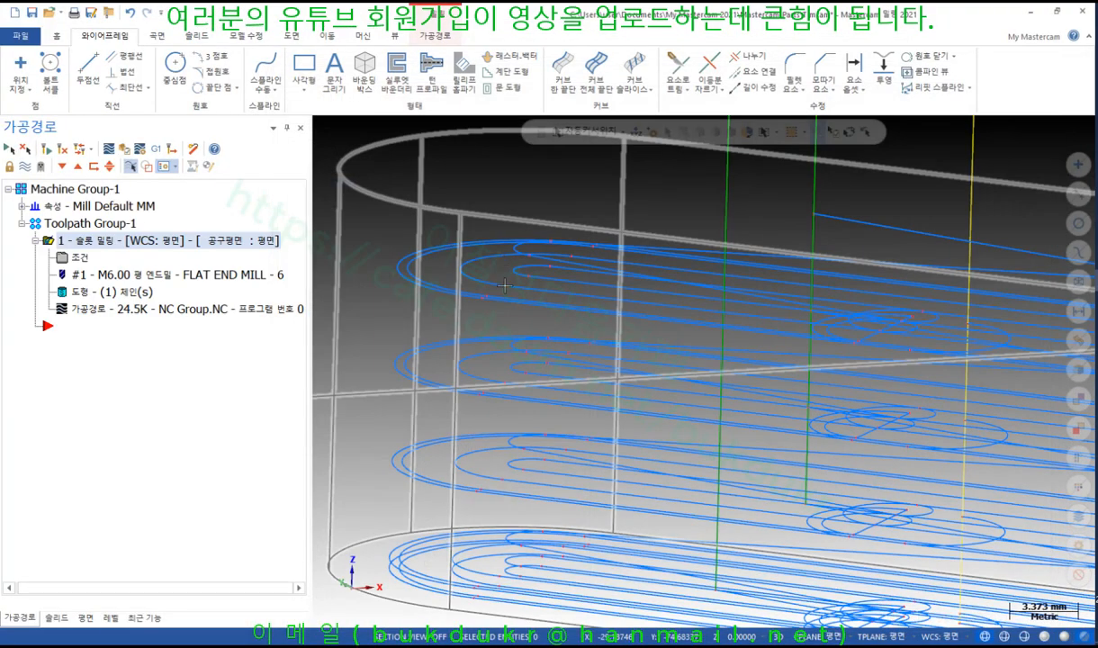
scroll(638, 317, "down", 9)
middle_click_drag(703, 372, 842, 365)
scroll(843, 365, "up", 3)
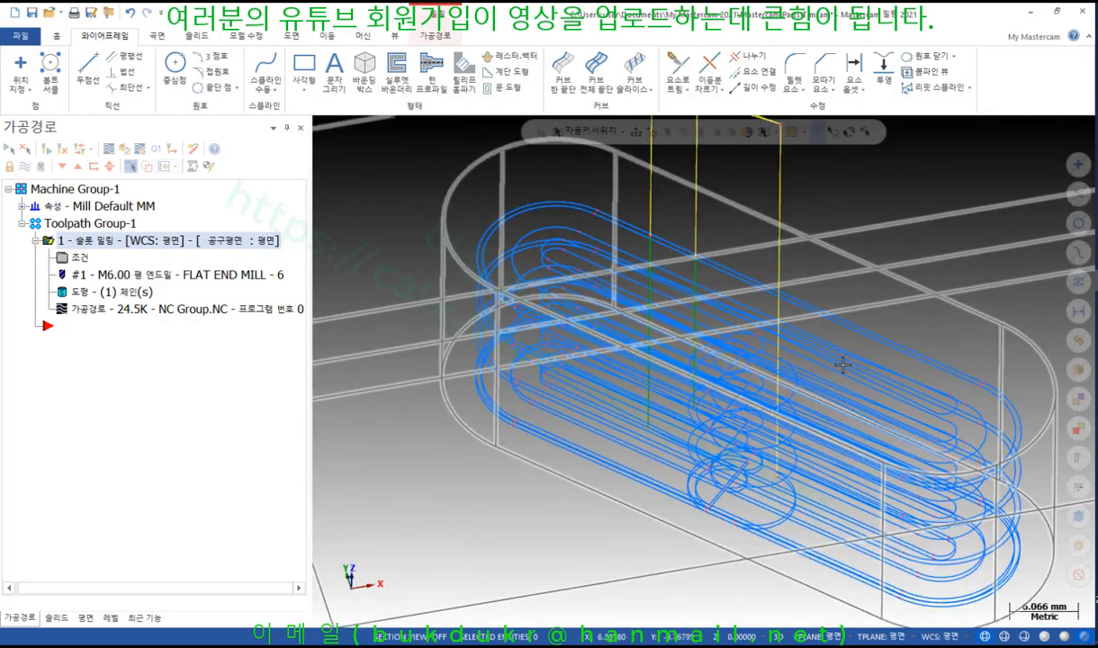
scroll(703, 370, "up", 4)
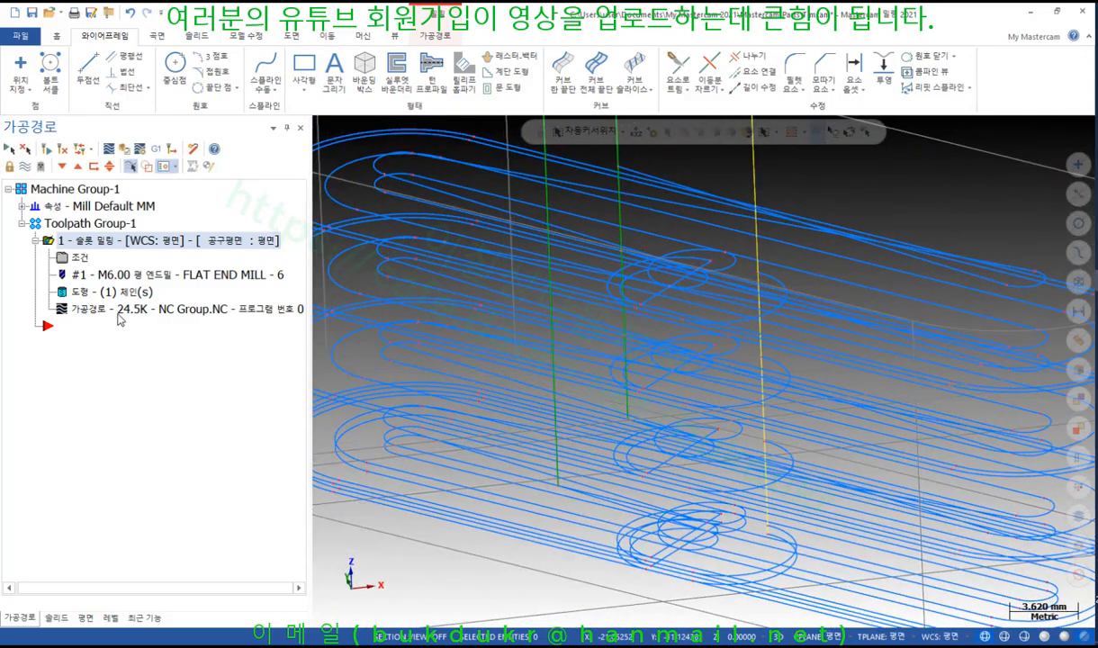
- Backplot the slot mill toolpath, move the backplot dialog clear of the part, and advance the tool through the first depth level's passes
left_click(118, 314)
scroll(740, 363, "down", 3)
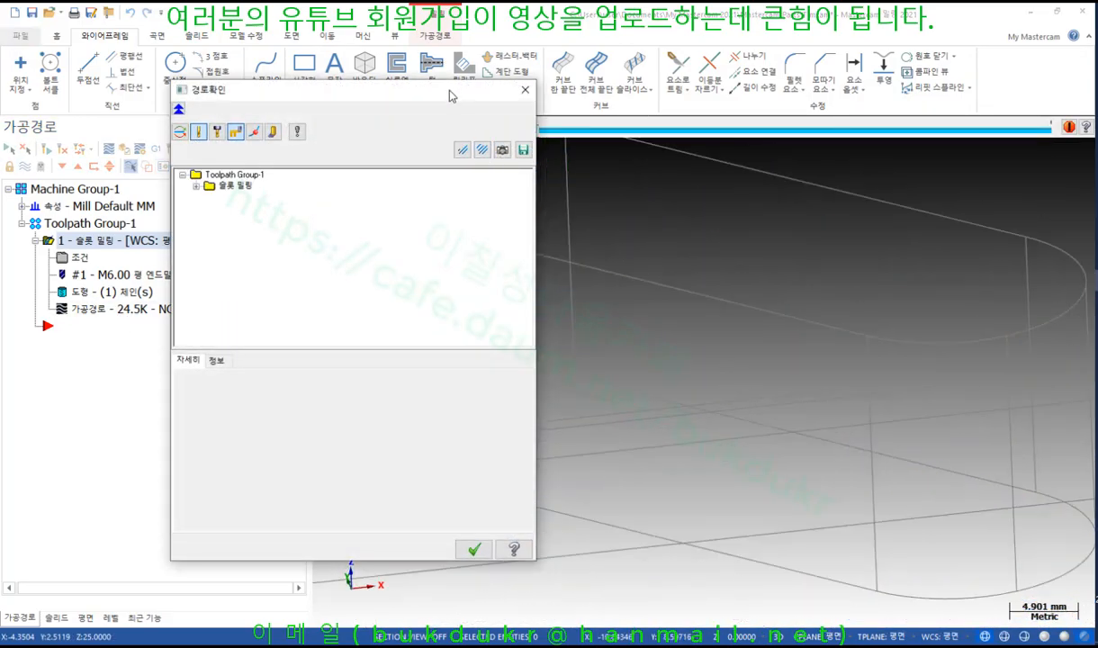
left_click_drag(450, 95, 294, 148)
left_click_drag(536, 128, 617, 131)
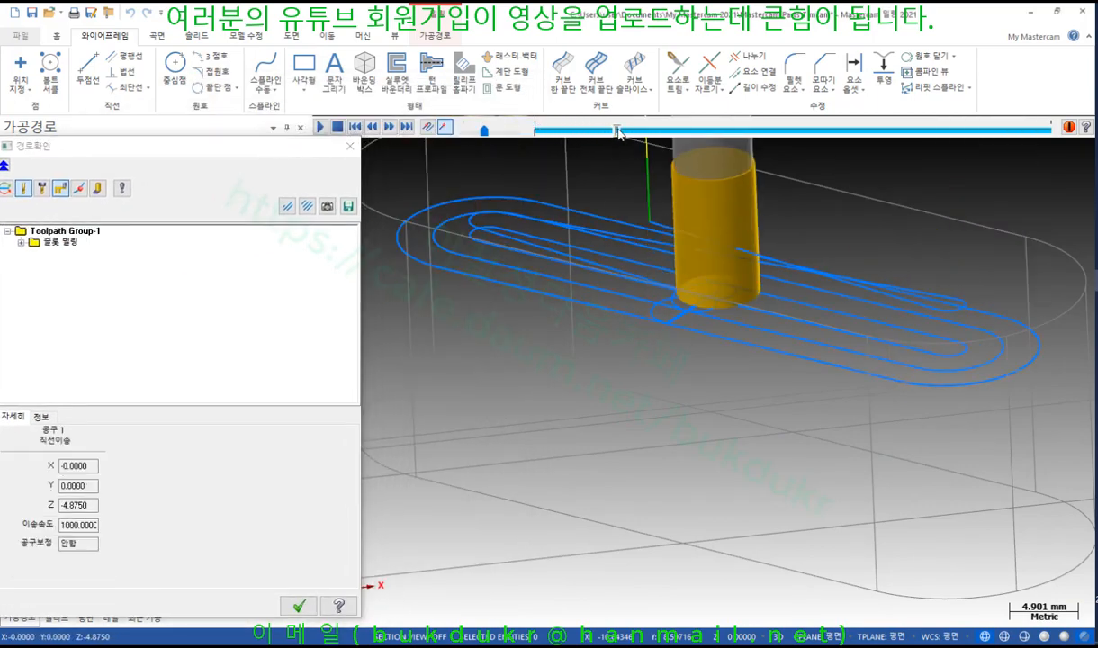
scroll(721, 297, "up", 3)
middle_click_drag(720, 297, 774, 411)
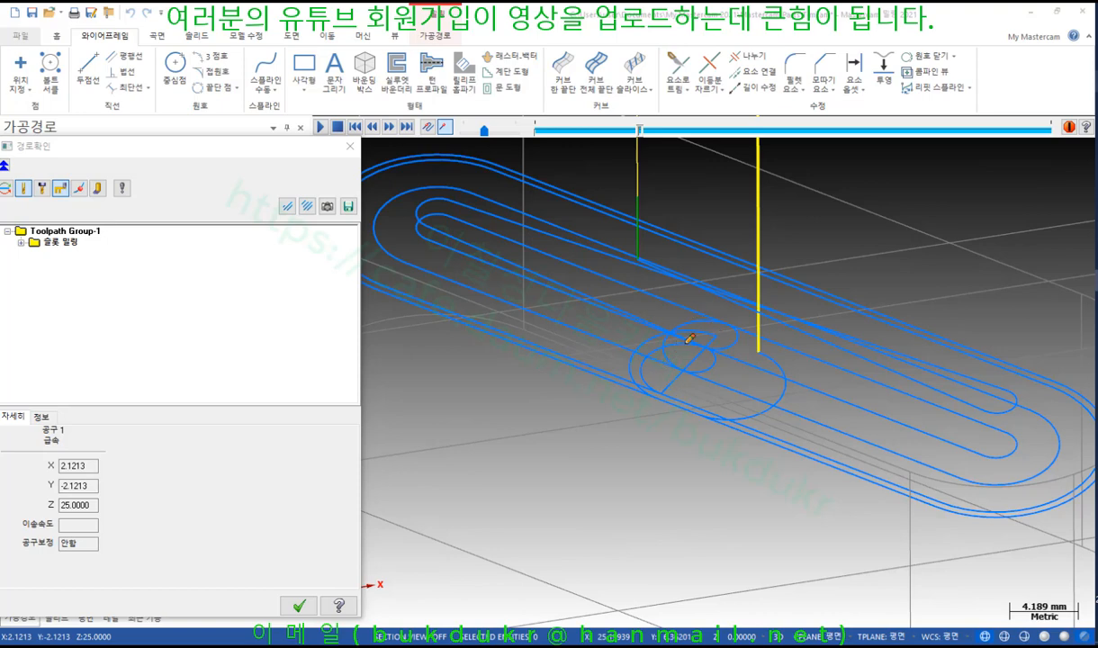
- Mark the move between the slot's central entry and the outer pass with a red annotation, and close the annotation tool and backplot
mouse_move(686, 342)
left_mouse_down()
mouse_move(645, 410)
mouse_move(659, 416)
left_mouse_up()
left_click_drag(704, 346, 658, 380)
right_click(710, 362)
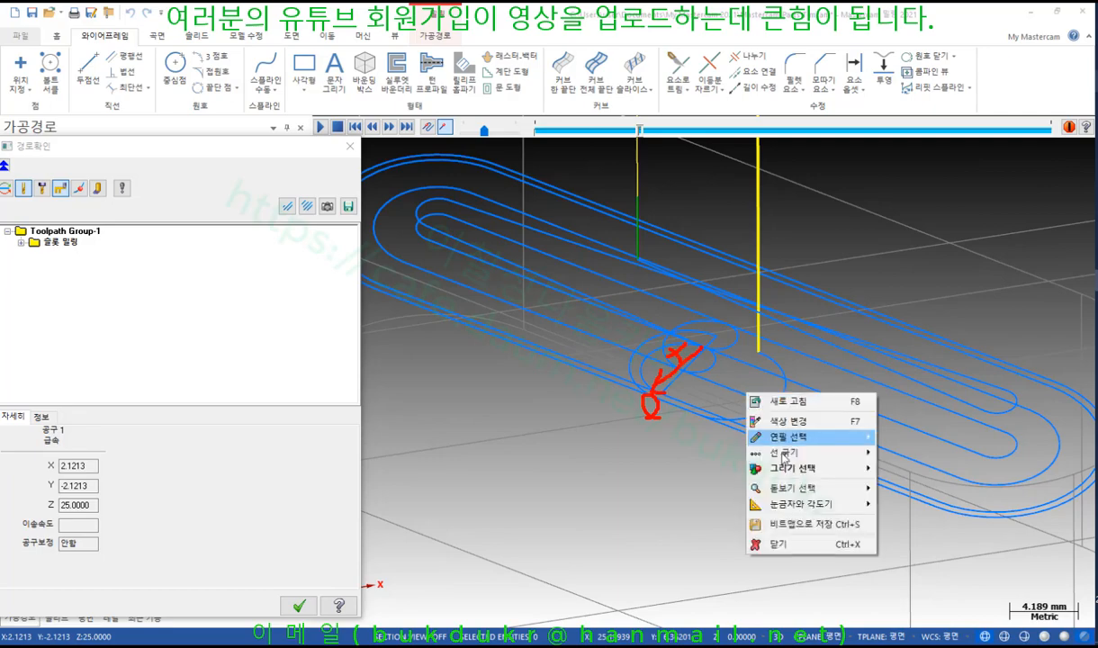
left_click(733, 524)
left_click(350, 152)
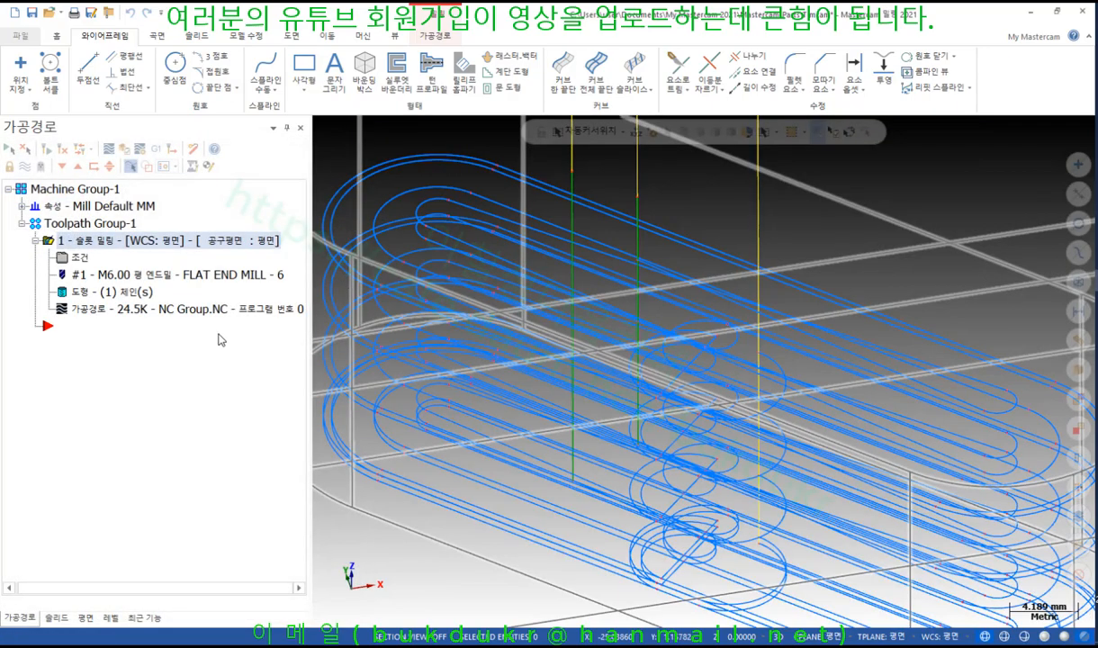
- Reopen the slot mill parameters, mark the keep tool down option and the roughing and finishing headings in red, and close the annotation tool
left_click(83, 259)
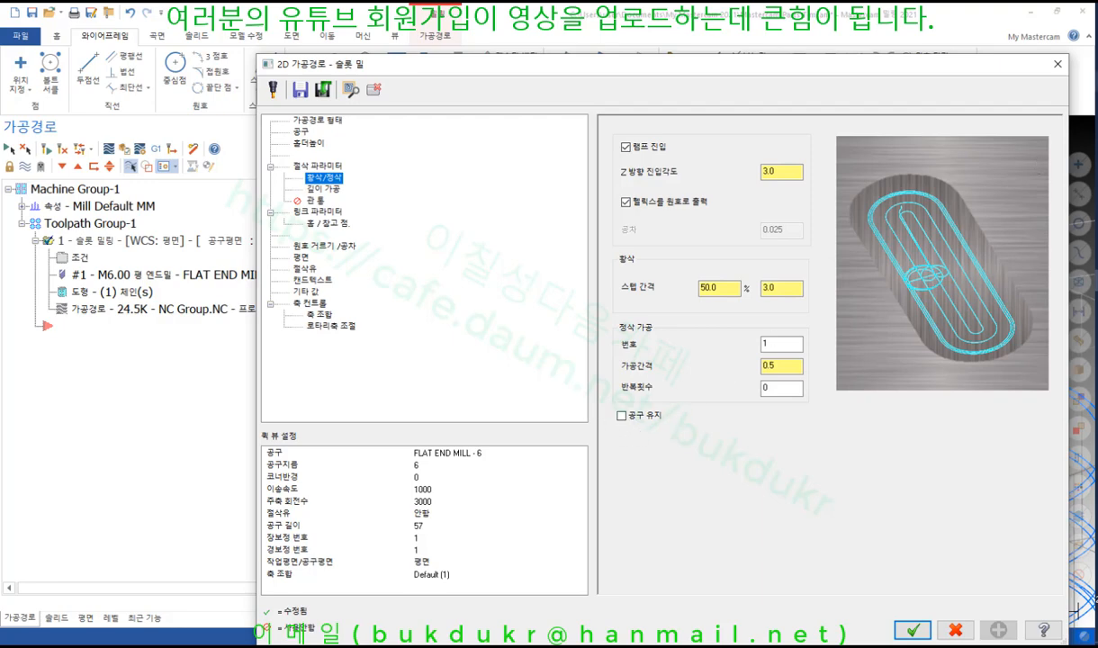
mouse_move(684, 414)
left_mouse_down()
mouse_move(621, 431)
mouse_move(648, 403)
mouse_move(686, 435)
left_mouse_up()
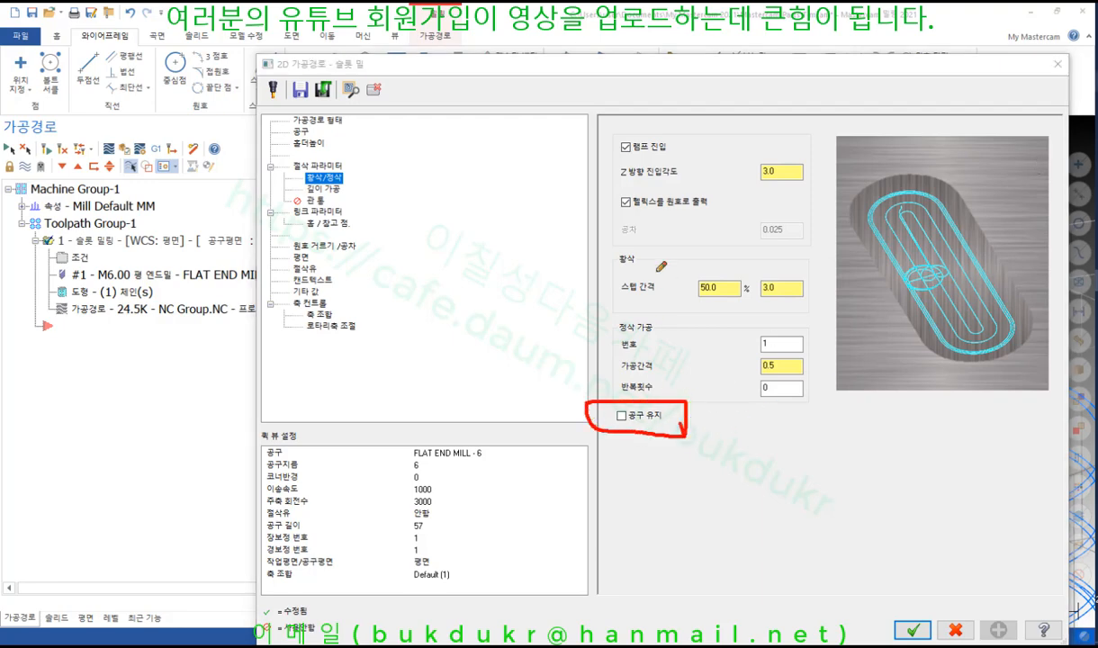
left_click_drag(649, 271, 594, 270)
mouse_move(615, 331)
left_mouse_down()
mouse_move(605, 299)
mouse_move(648, 335)
left_mouse_up()
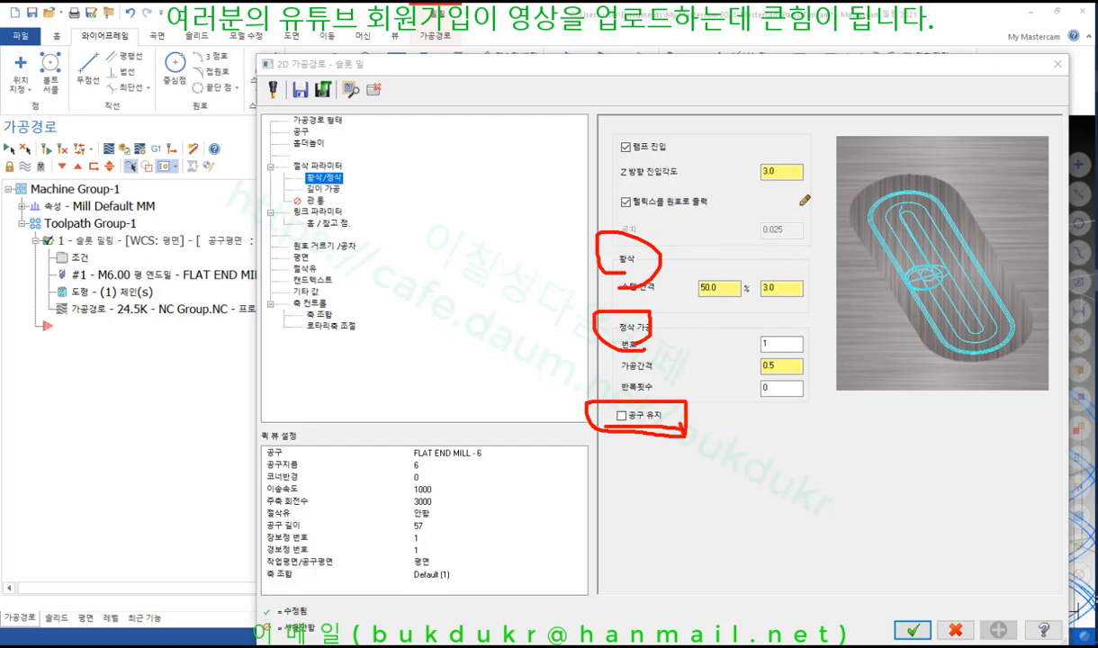
right_click(775, 202)
left_click(838, 349)
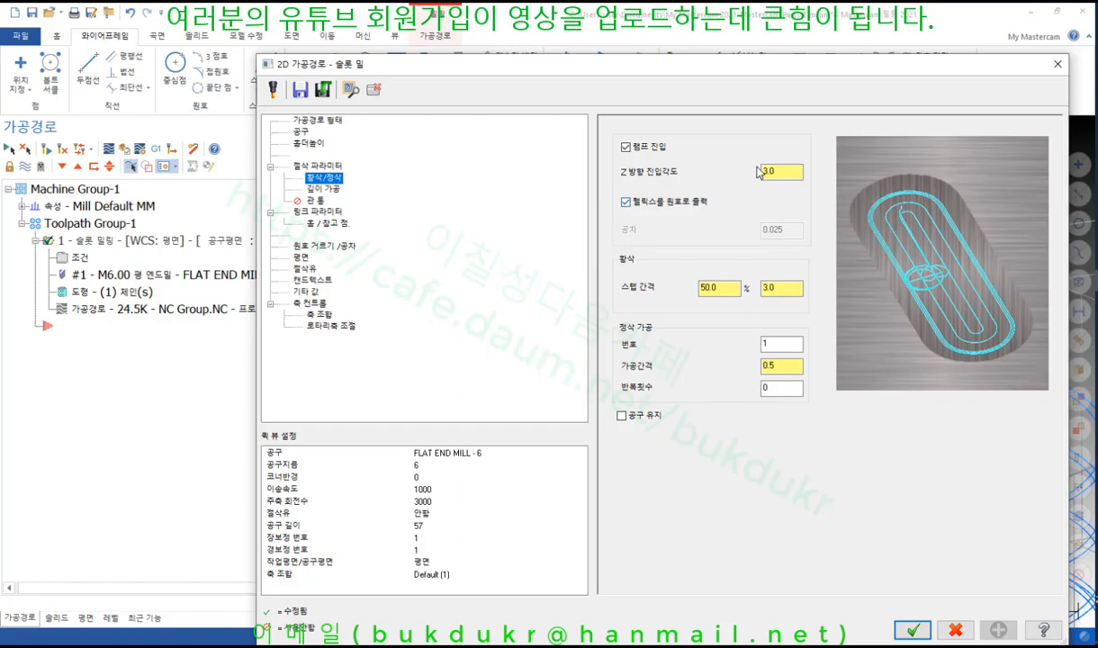
- Close the slot mill parameters and view the whole toolpath within the slot from an angled view
left_click(1059, 65)
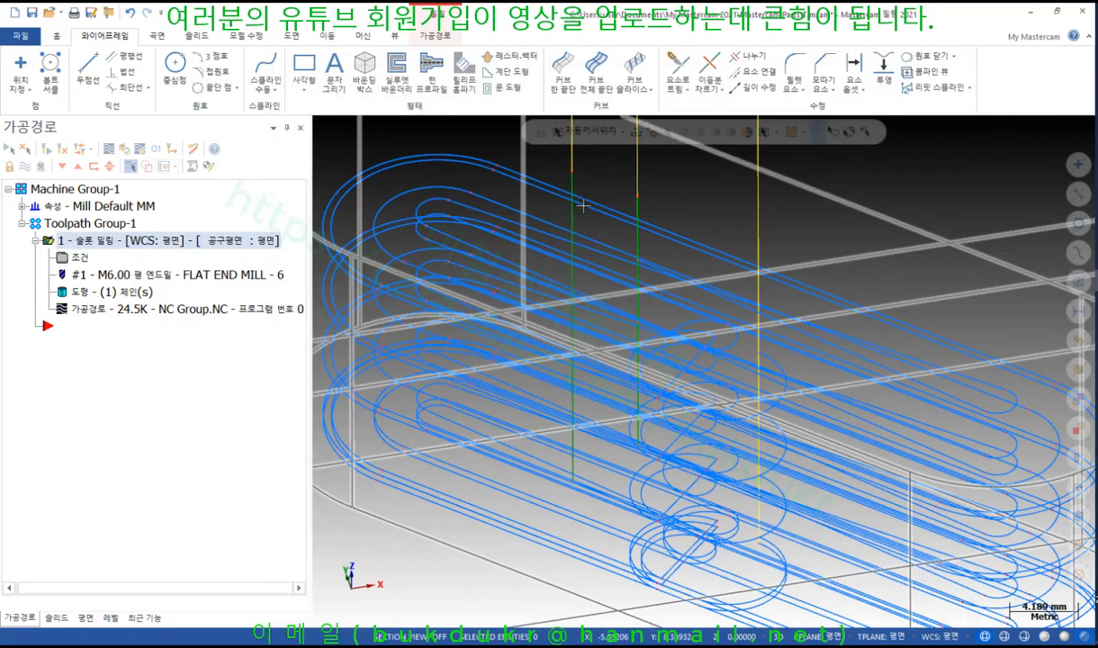
scroll(656, 302, "down", 6)
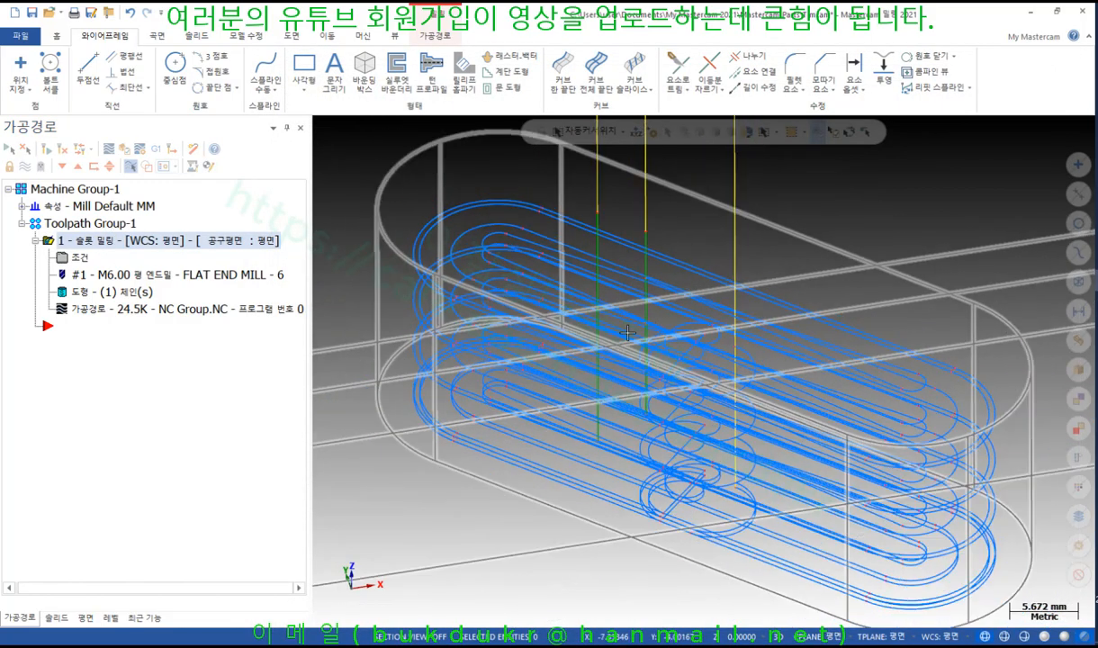
middle_click_drag(704, 371, 798, 279)
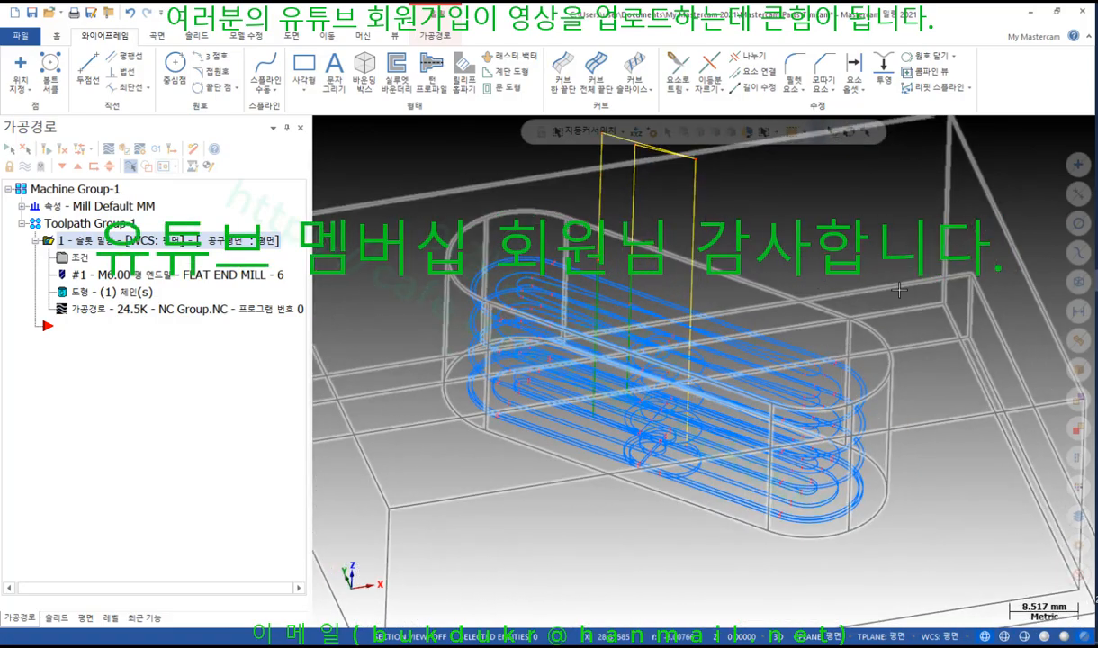